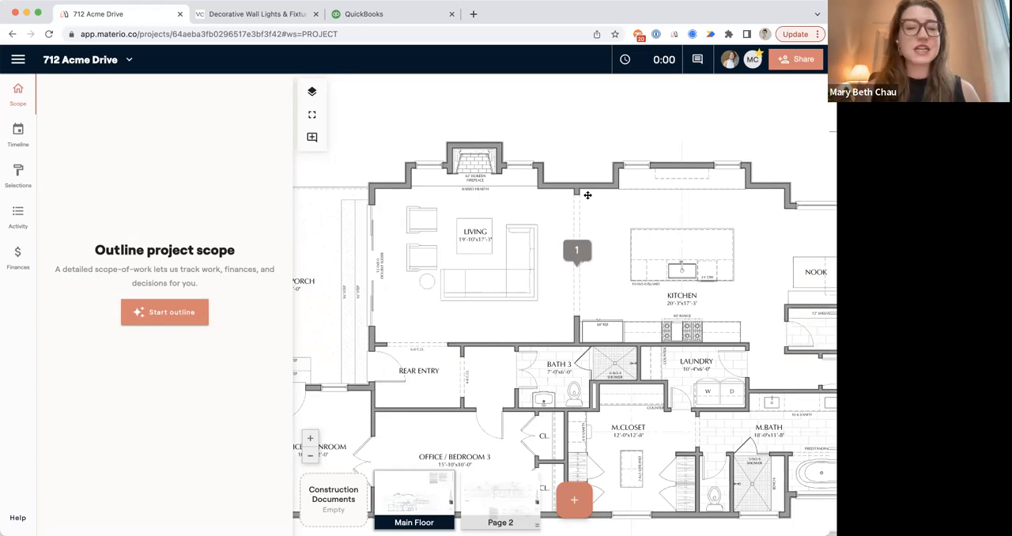
Examine the Main Floor plan, the elevations on Page 2 and the options for adding a new page.
scroll(546, 308, down, 3)
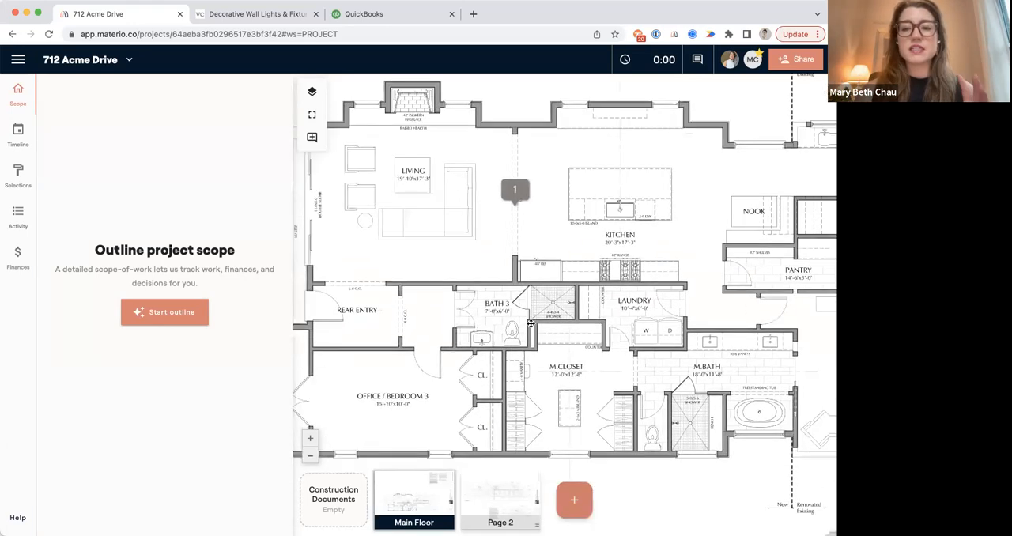
click(488, 492)
scroll(490, 321, down, 3)
drag(514, 264, 512, 343)
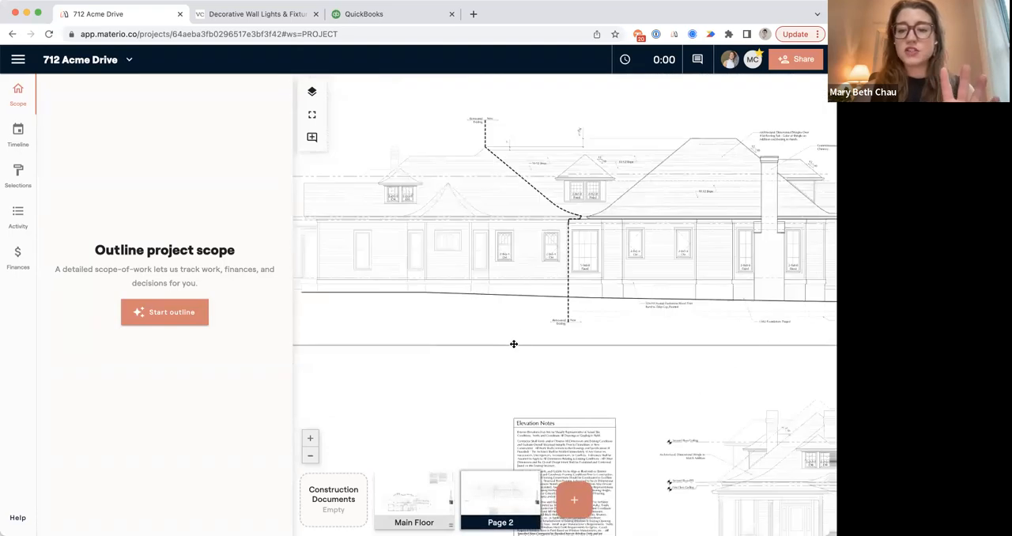
click(575, 500)
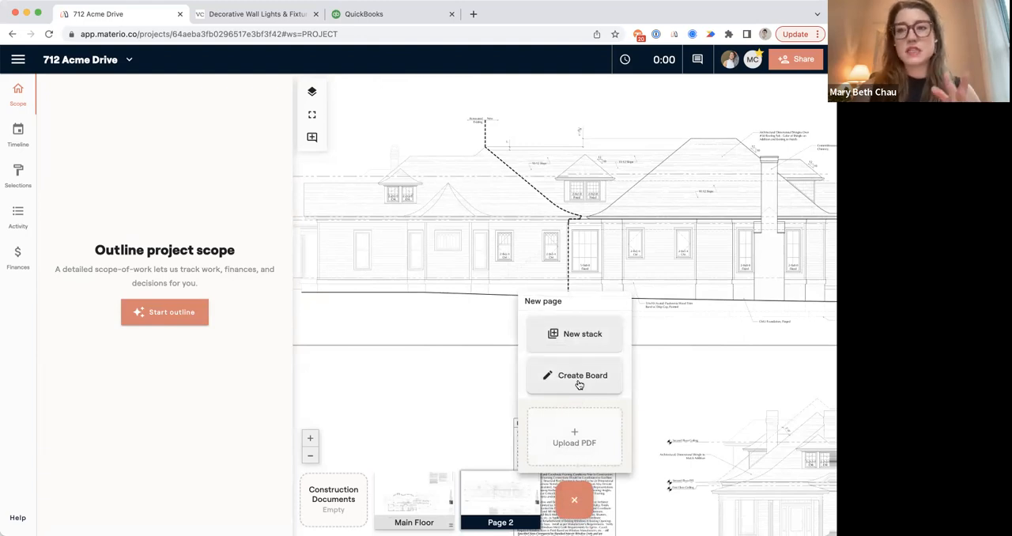
click(465, 333)
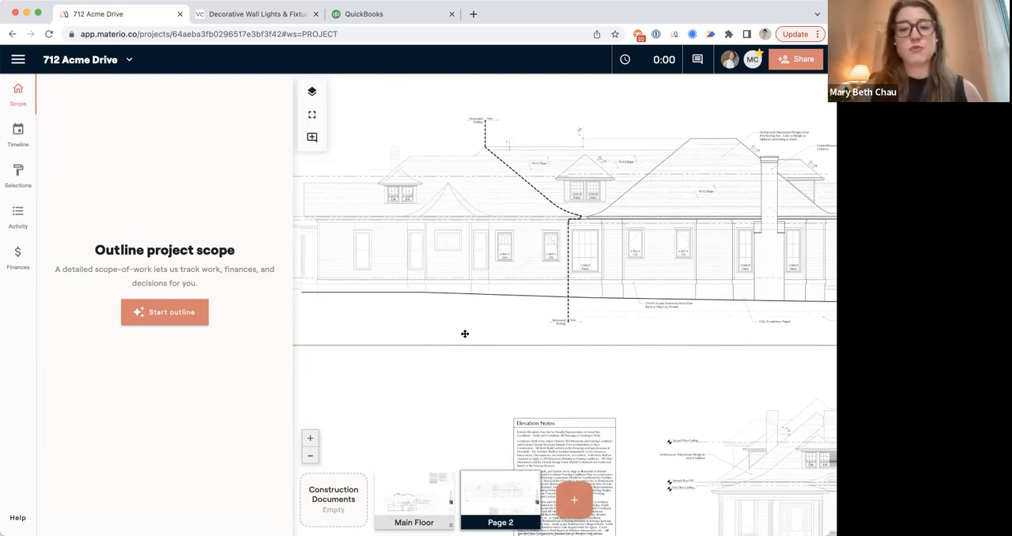
View the version history of the Main Floor page and close it.
mouse_move(440, 484)
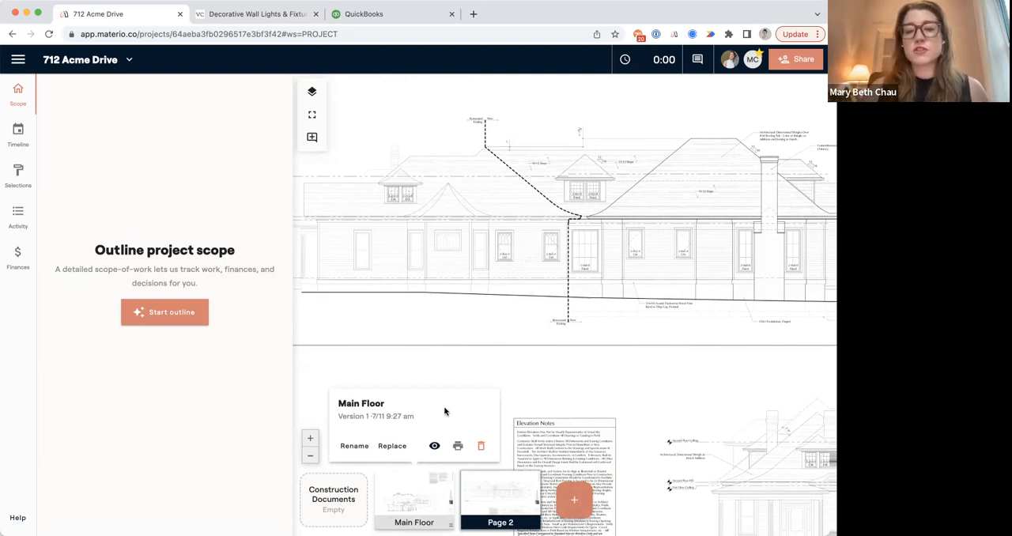
click(395, 417)
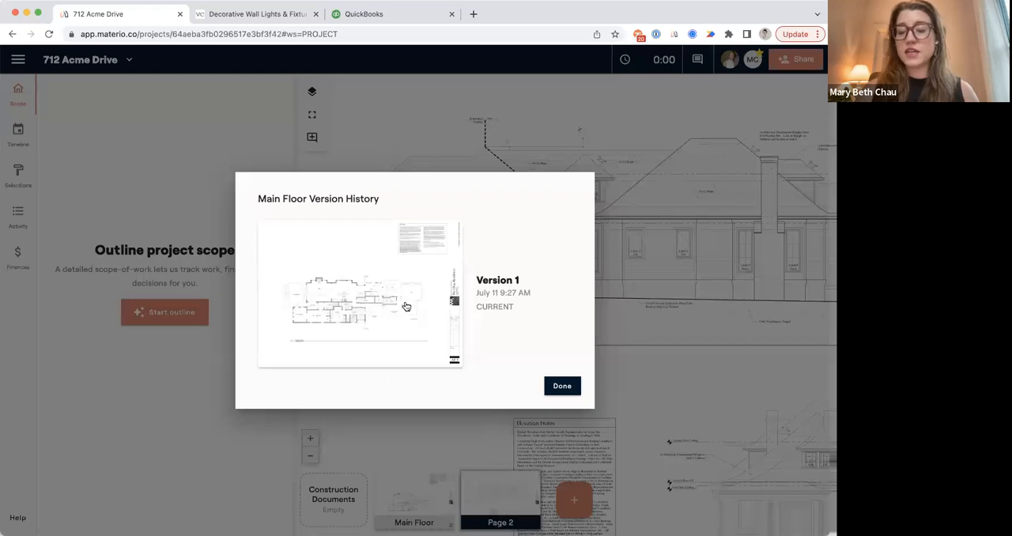
click(562, 387)
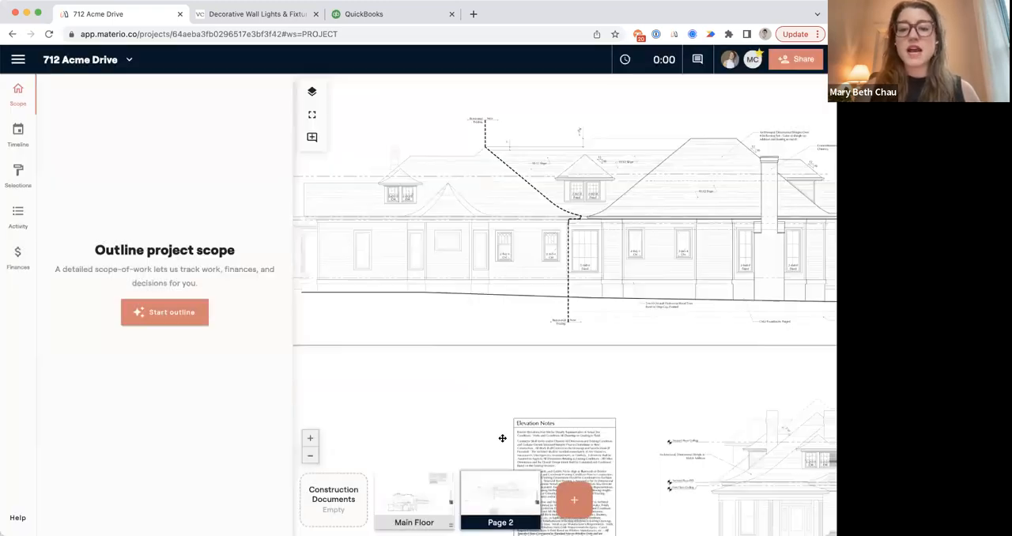
Open the Main Floor page, hide it from clients and make it visible to them again.
click(407, 498)
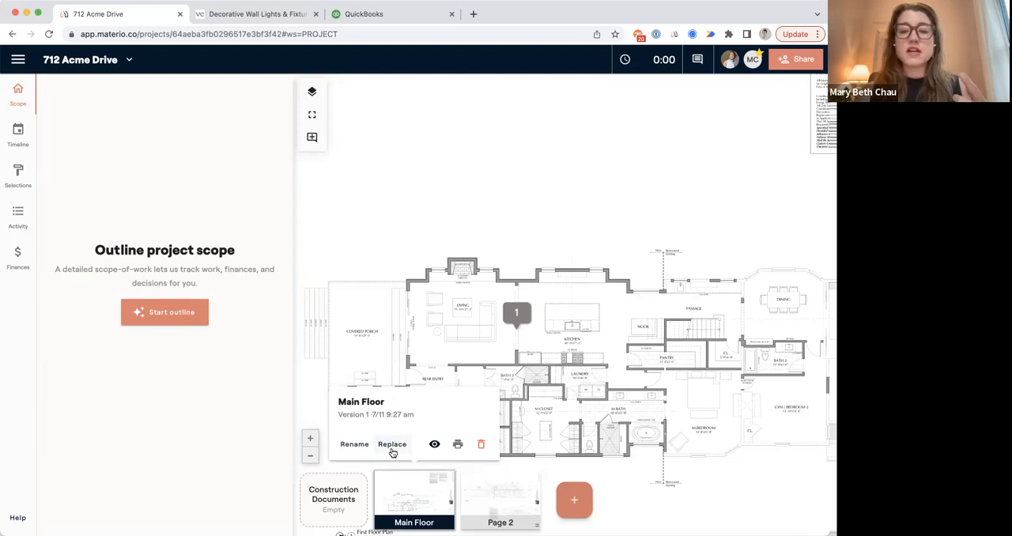
click(434, 444)
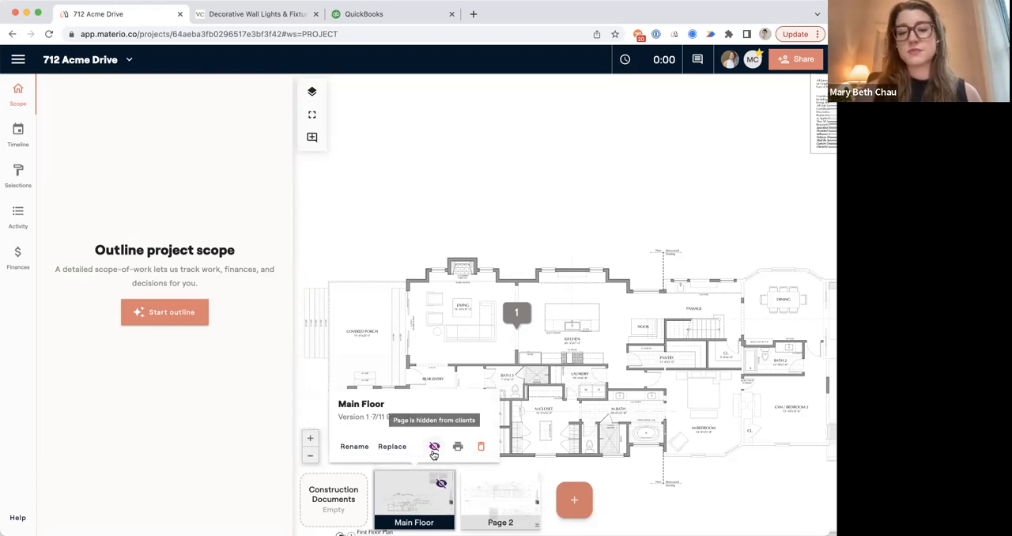
click(433, 447)
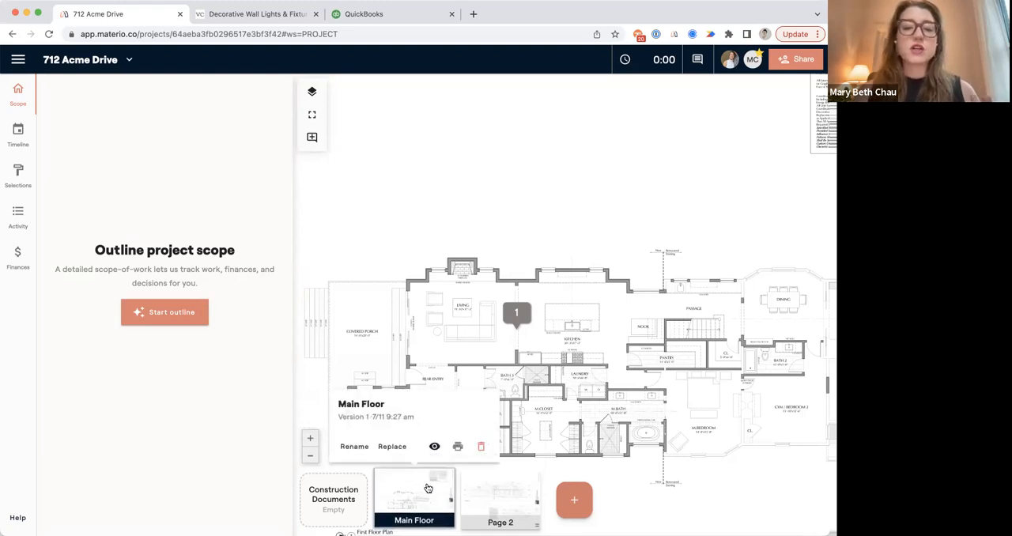
File the Main Floor page and Page 2 in the Construction Documents stack and take both out again.
mouse_move(354, 498)
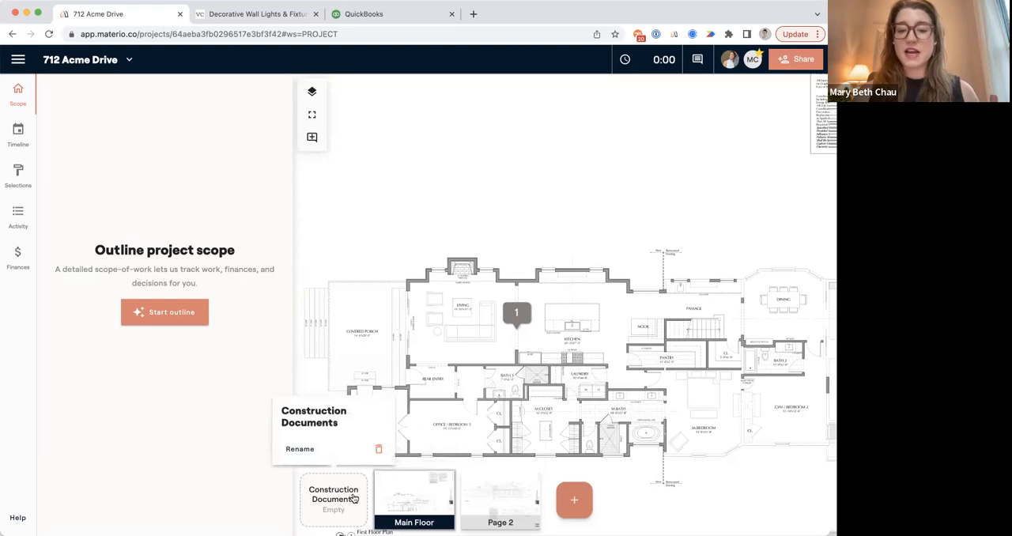
mouse_move(354, 498)
mouse_down()
mouse_move(324, 485)
mouse_move(404, 490)
mouse_move(358, 493)
mouse_up()
click(357, 496)
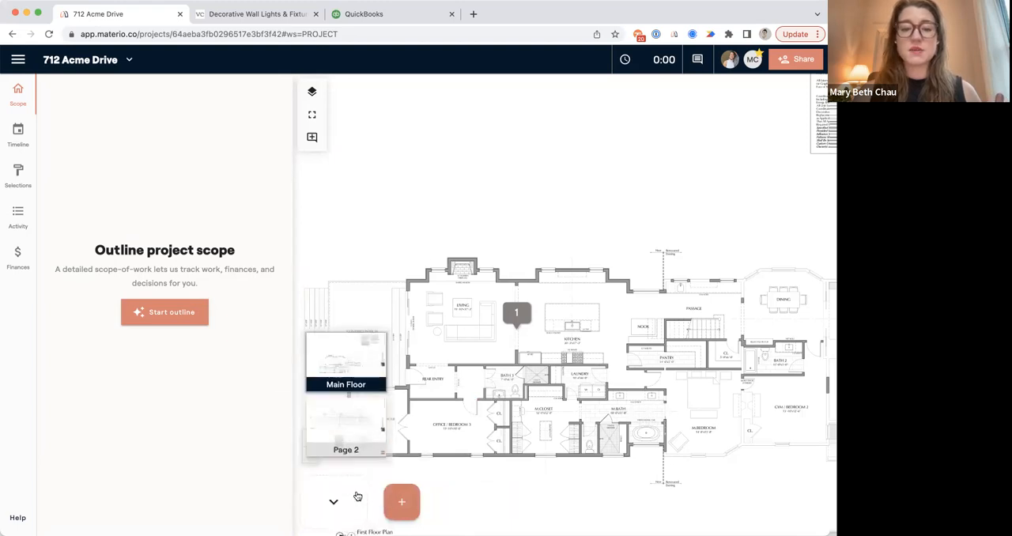
drag(351, 428, 463, 447)
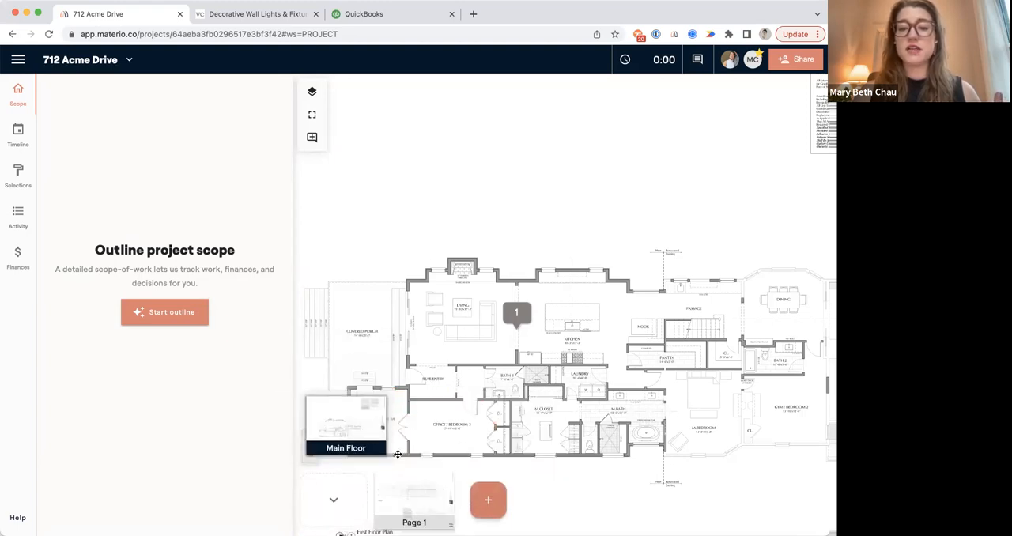
drag(356, 427, 437, 444)
Combine the two loose pages into a new stack and rename it Design Boards.
drag(470, 483, 488, 484)
mouse_move(413, 496)
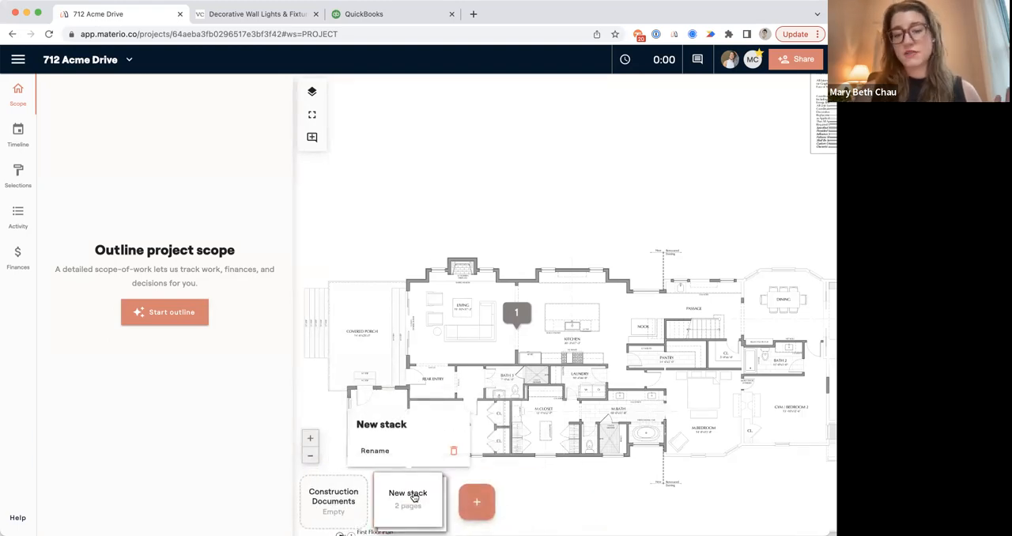
click(379, 451)
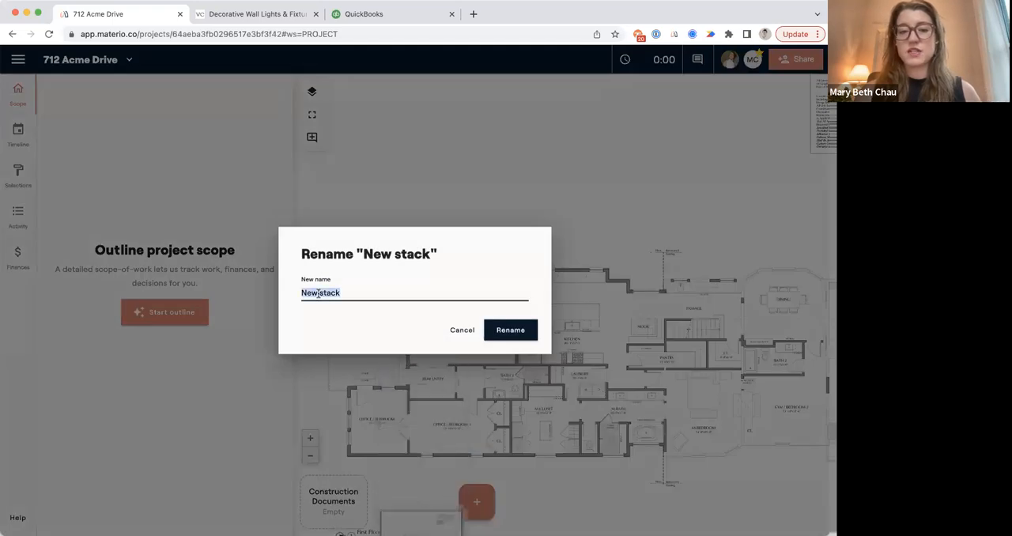
text(Design Boards)
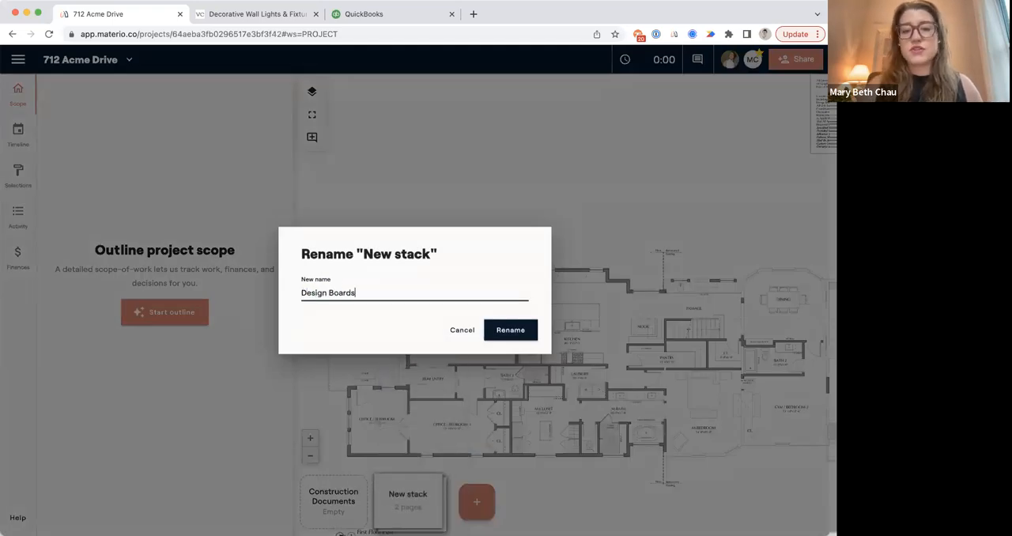
click(510, 330)
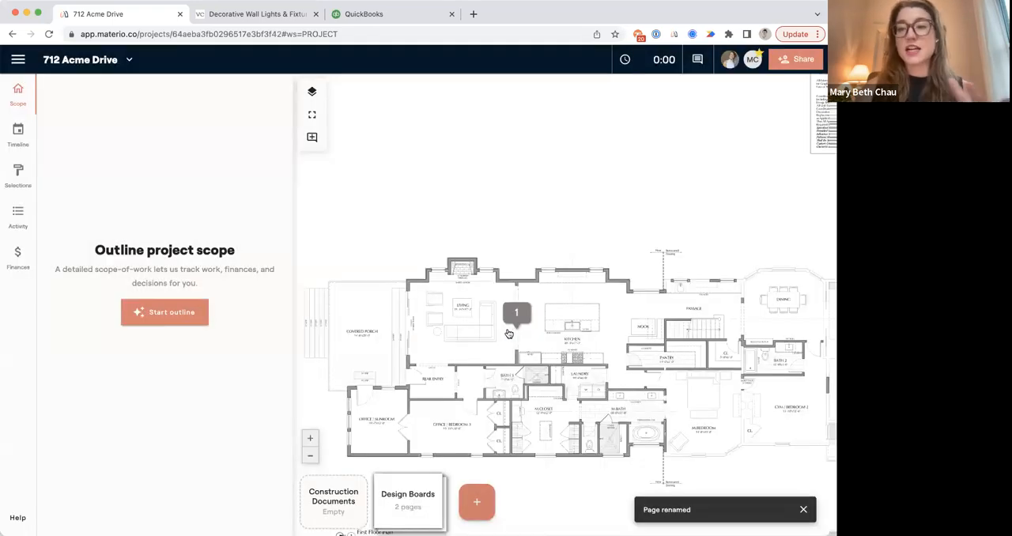
Take both pages out of the Design Boards stack.
click(404, 491)
drag(420, 370, 345, 368)
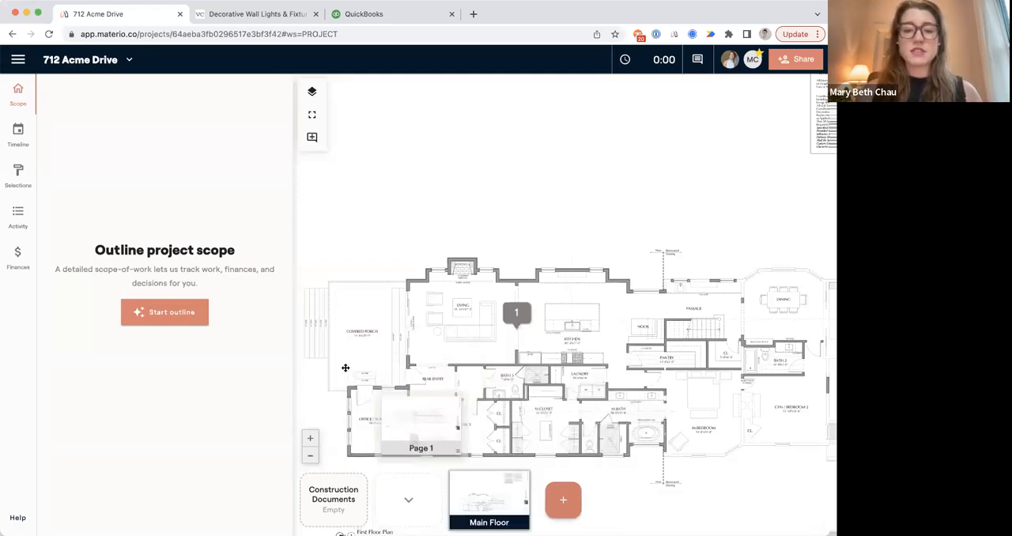
drag(401, 406, 346, 406)
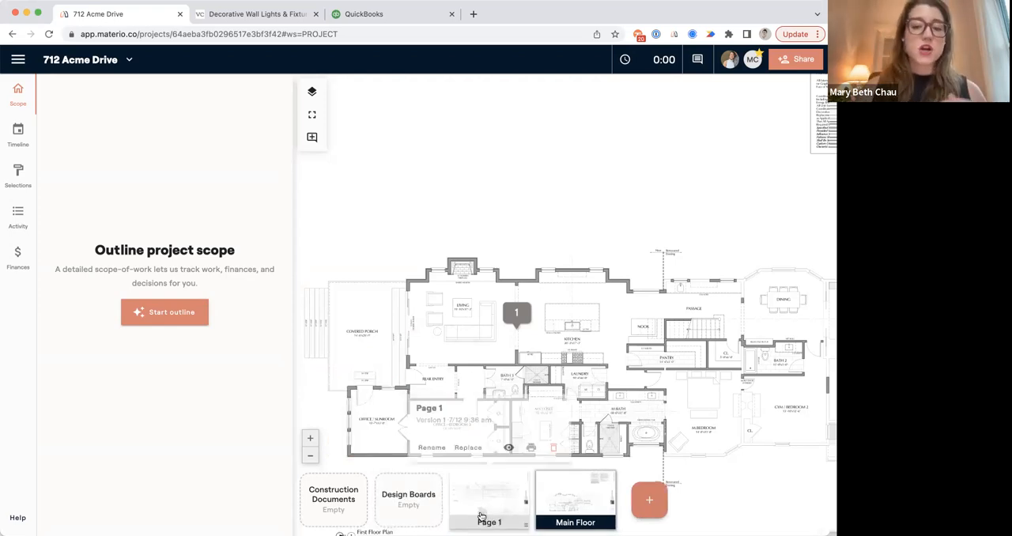
Delete the empty Design Boards and Construction Documents stacks.
mouse_move(422, 491)
click(452, 450)
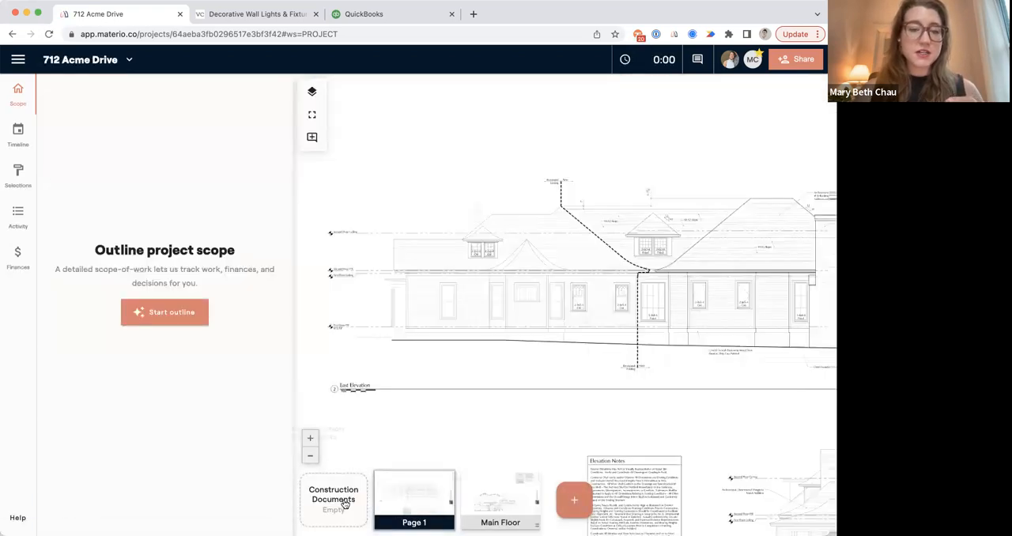
mouse_move(346, 505)
click(371, 450)
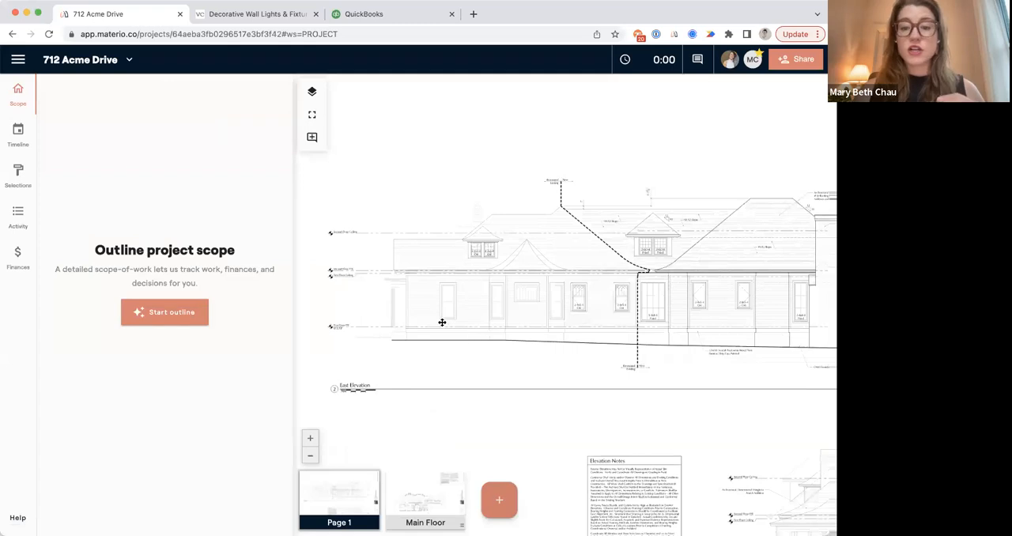
Move the Main Floor page ahead of the elevations page and open its floor plan.
drag(452, 488, 362, 492)
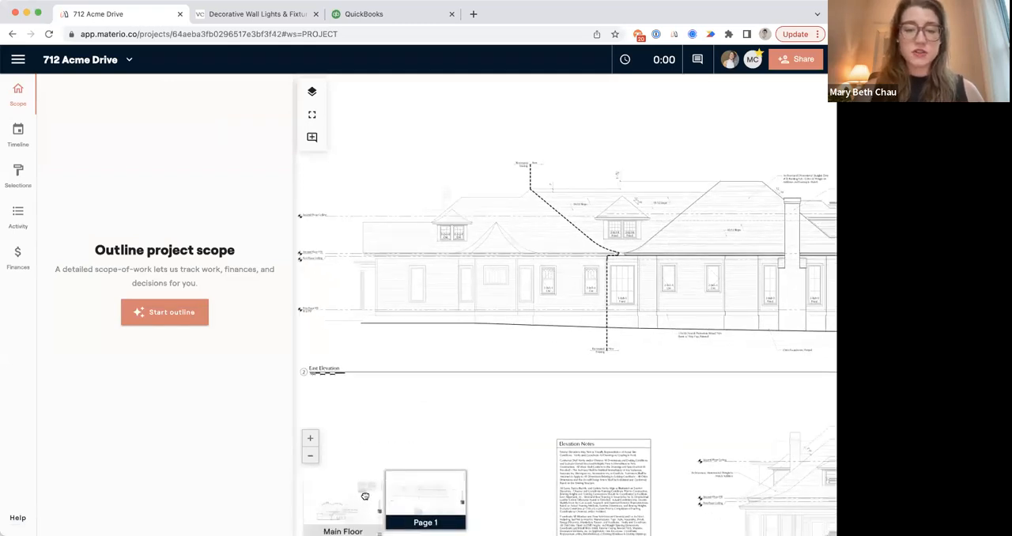
click(340, 502)
drag(459, 317, 447, 279)
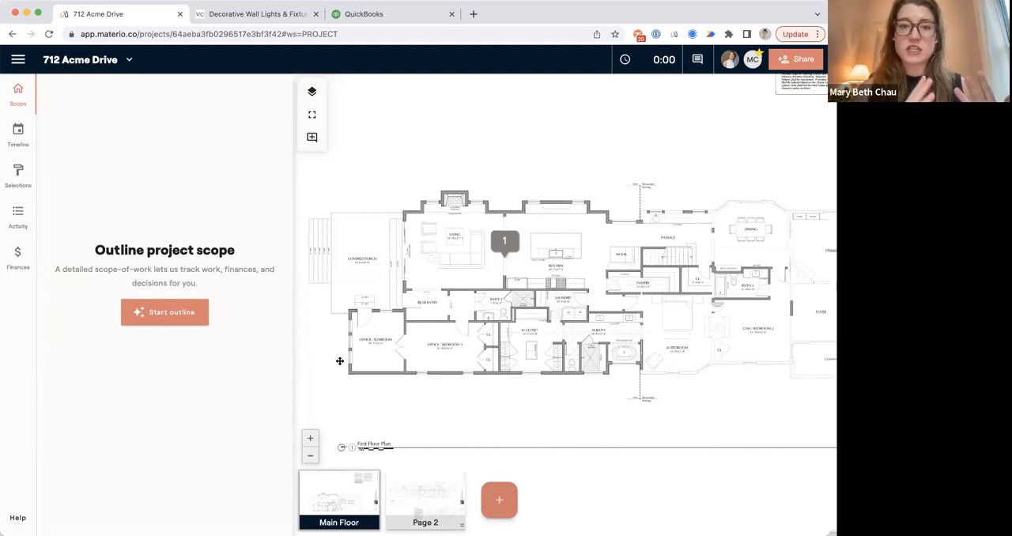
Start the scope outline and add the suggested rooms Kitchen, Living Room, Primary Bedroom, Primary Bath, Bathroom, Half Bath, Pantry and Library.
click(143, 310)
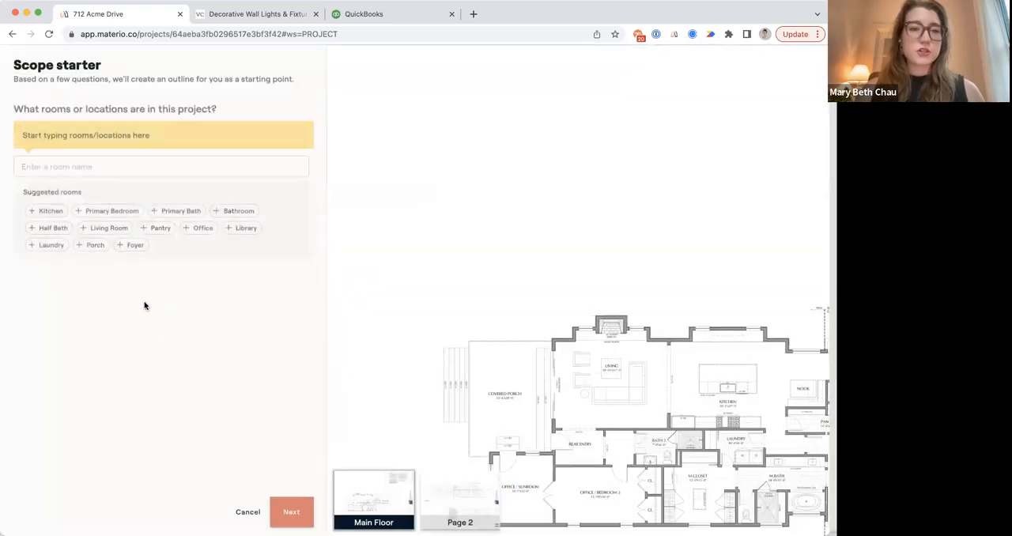
click(52, 211)
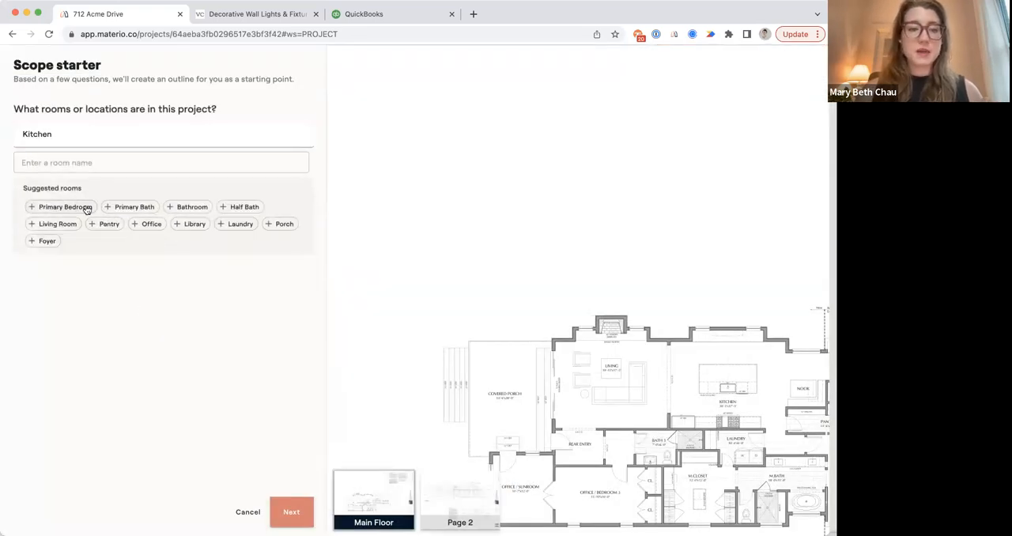
click(68, 225)
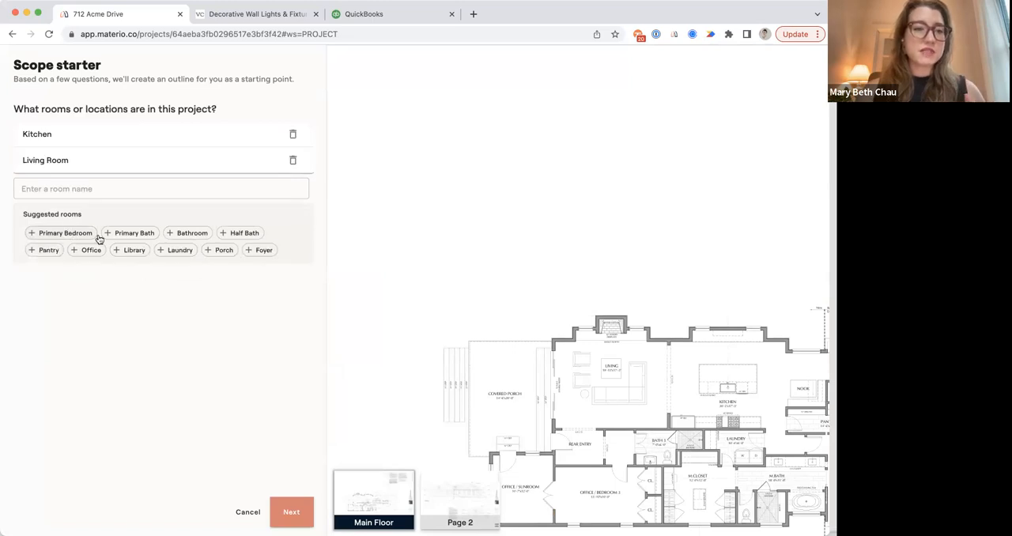
click(63, 235)
click(64, 261)
click(66, 288)
click(64, 309)
click(52, 338)
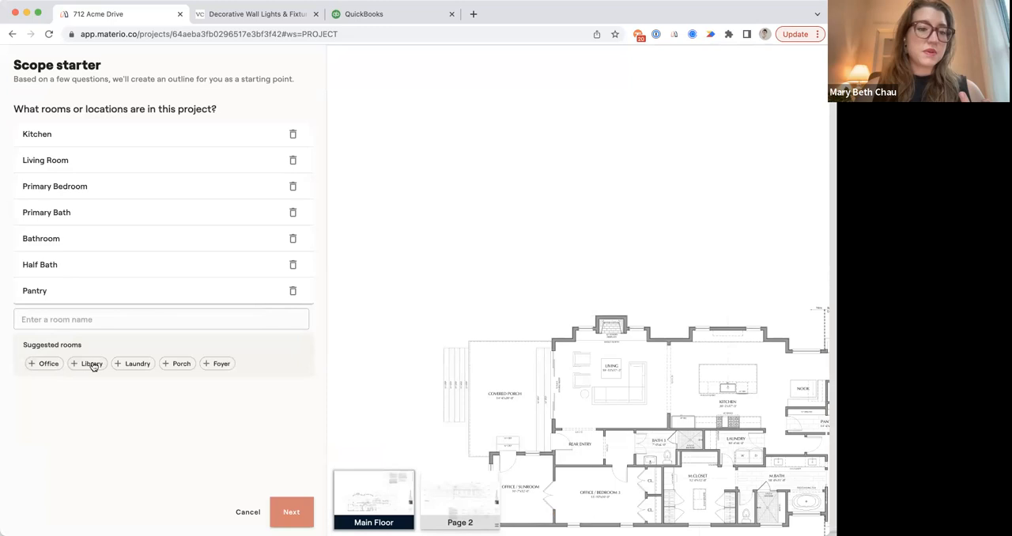
click(93, 365)
Add two custom rooms named Pool and Study to the project's room list.
click(89, 346)
text(Pool)
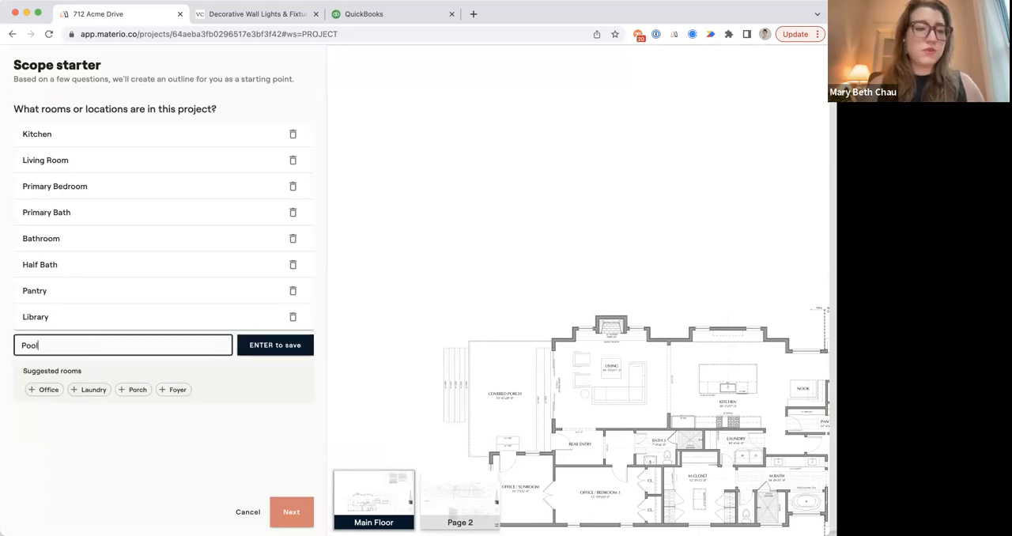
key(Return)
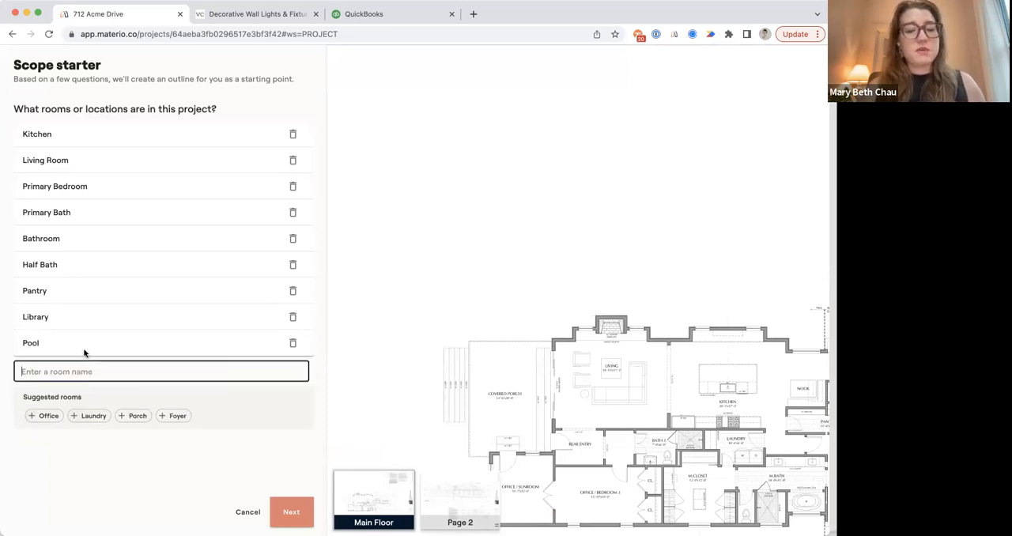
text(Study)
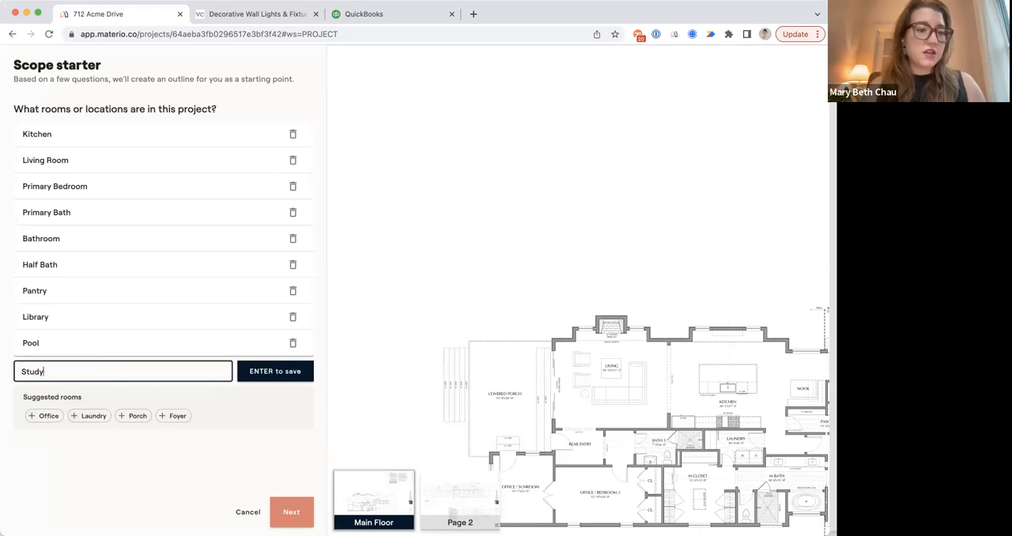
key(Return)
text(B)
key(BackSpace)
text(B)
key(BackSpace)
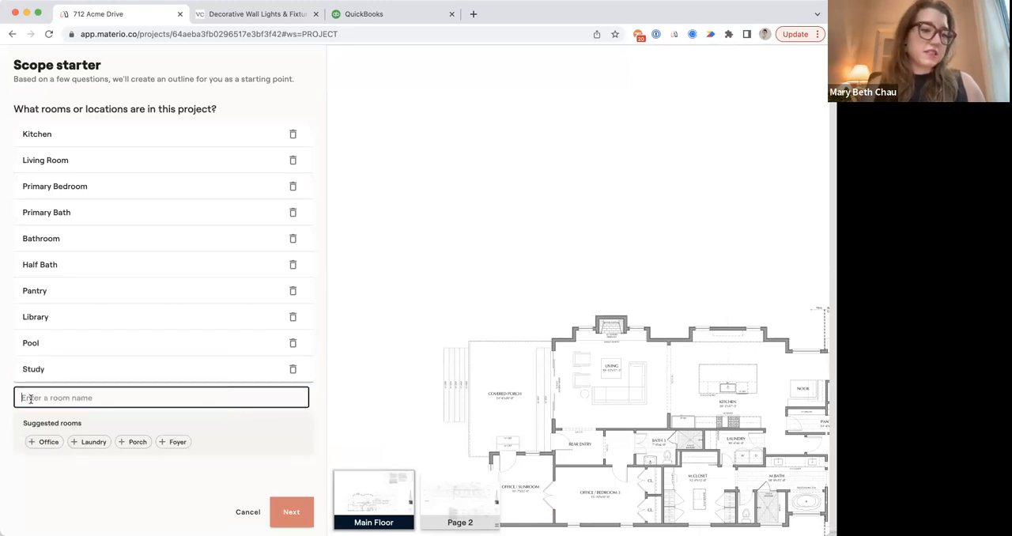
Add the suggested rooms Office and Foyer and a custom room named Back Foyer to the room list.
click(43, 442)
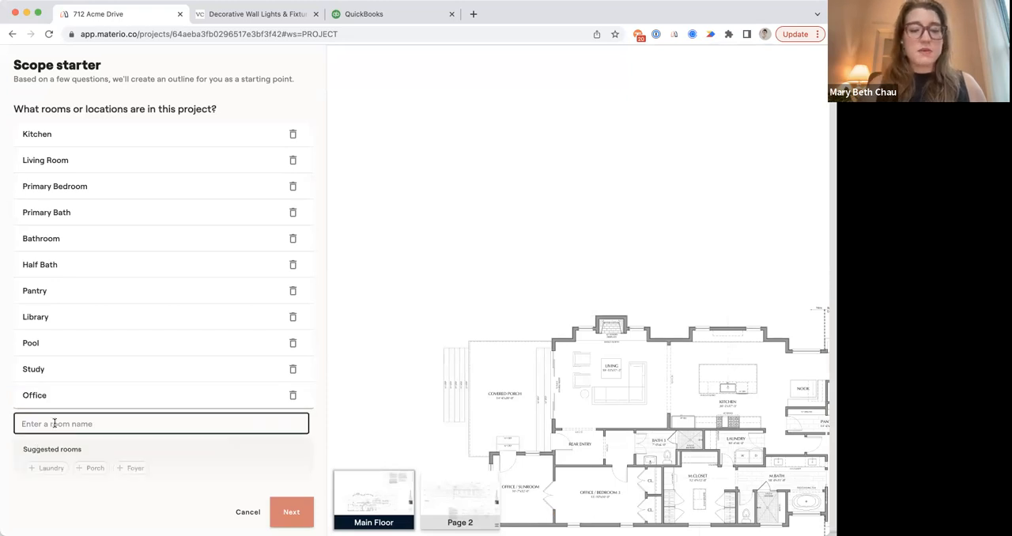
text(Back Foyer)
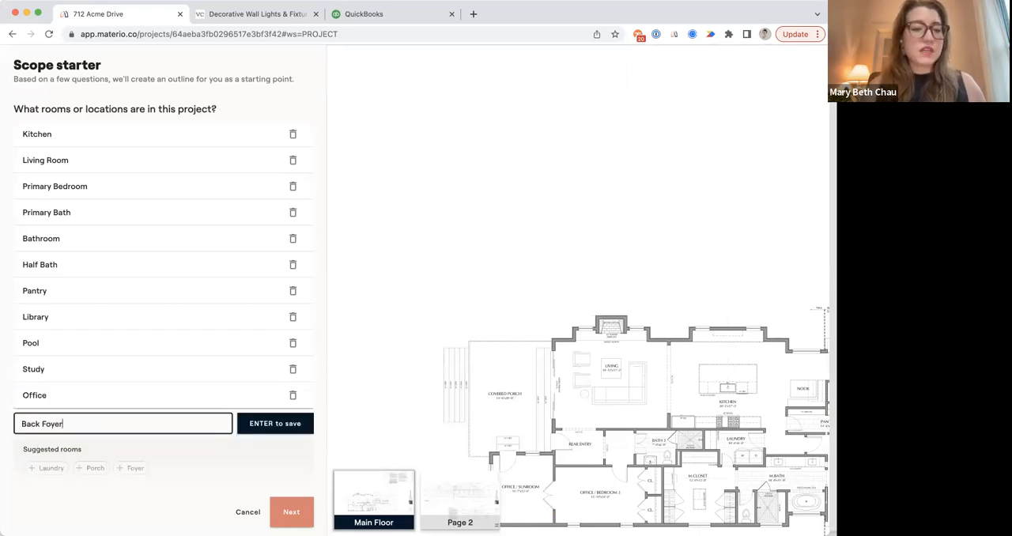
key(Return)
scroll(99, 433, down, 1)
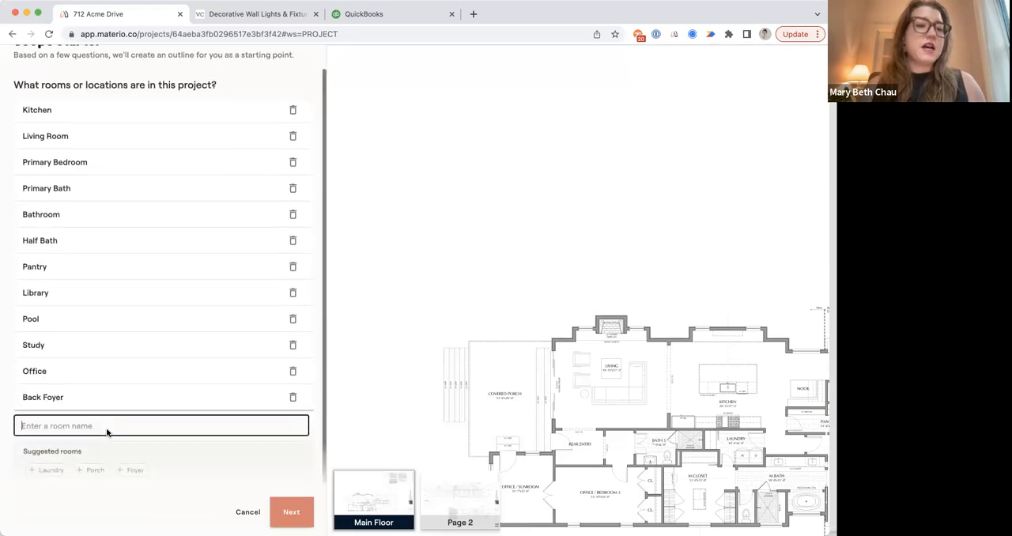
click(136, 470)
scroll(153, 365, down, 1)
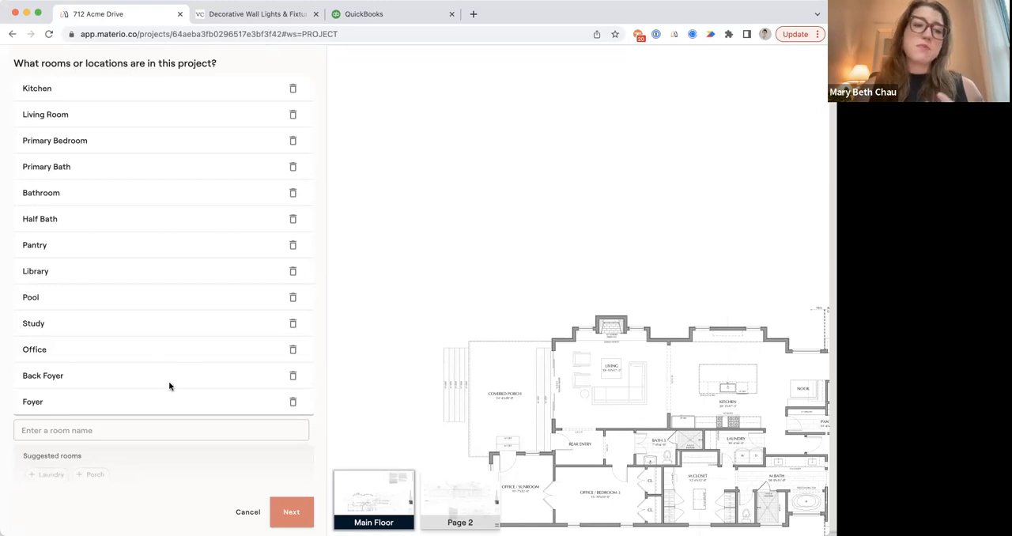
Proceed to the room budgets and allocate $85,000 to Kitchen, $50,000 to Living Room and $20,000 to Primary Bedroom.
click(288, 512)
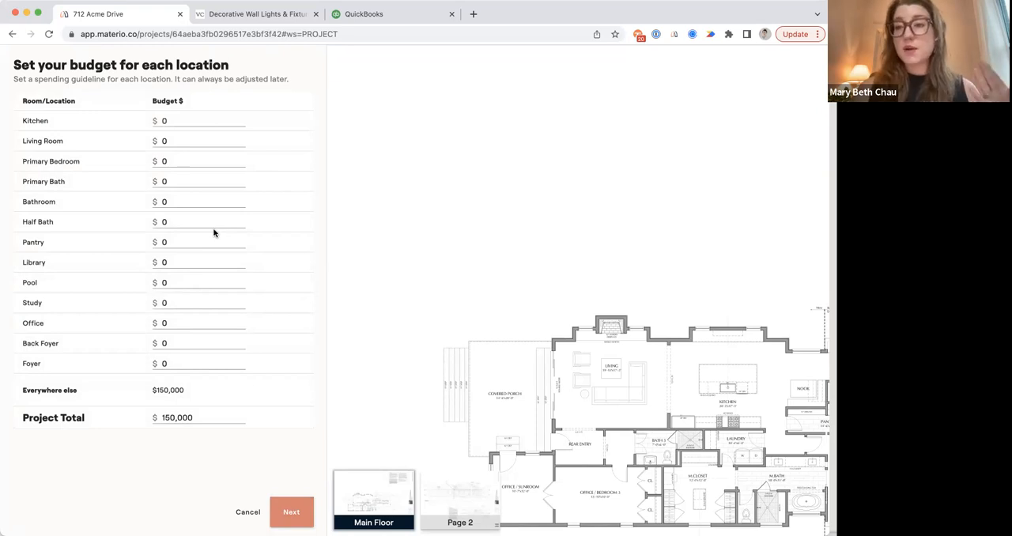
click(182, 119)
text(850000)
click(186, 135)
text(500000)
click(183, 162)
text(200000)
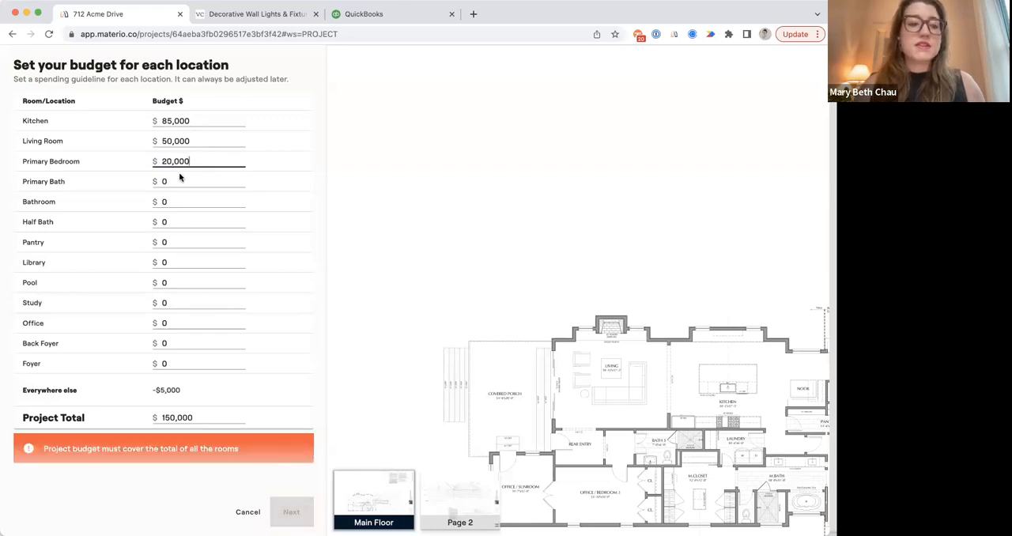
Set the project total to $600,000 and budget $15,000 each for Primary Bath and Bathroom.
click(173, 417)
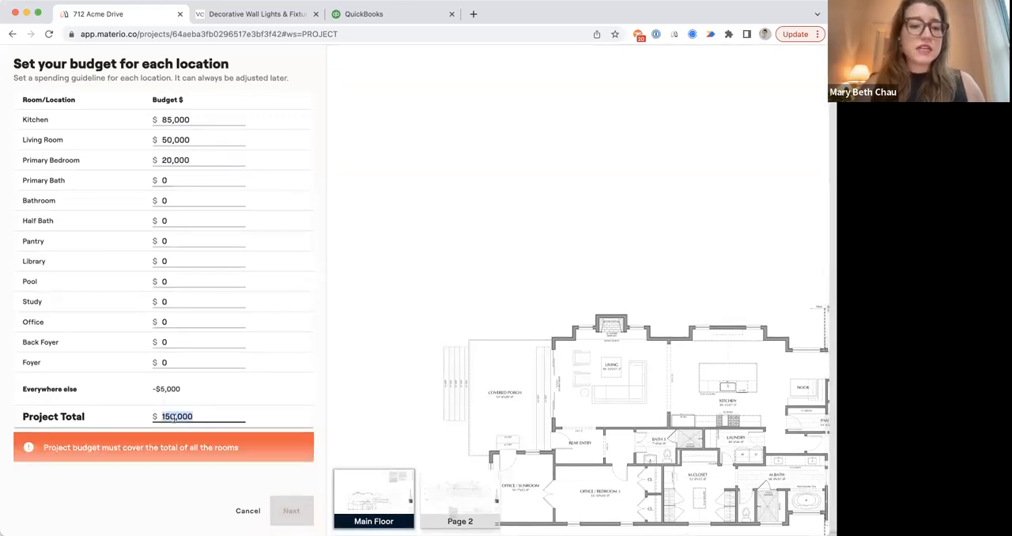
text(600000)
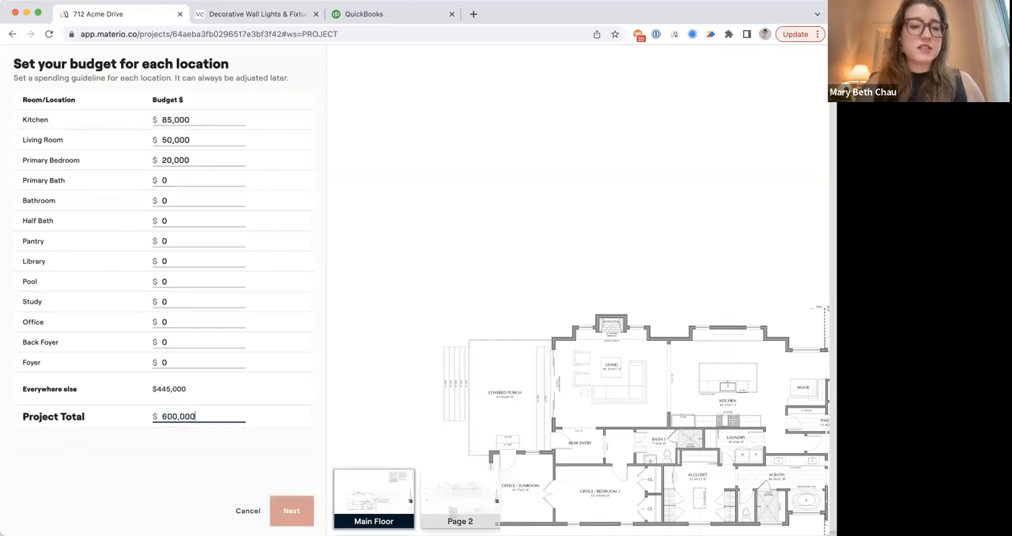
click(174, 180)
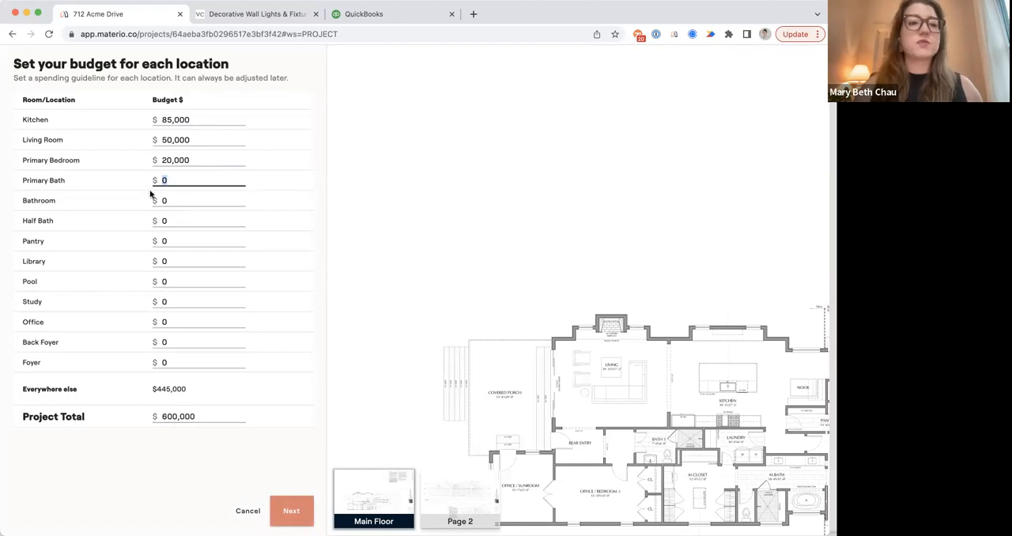
text(150000)
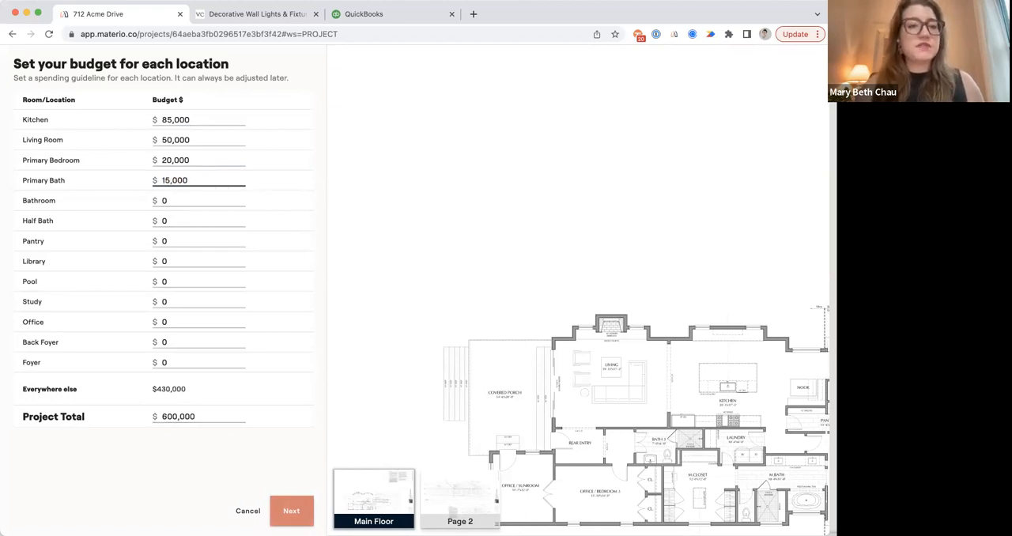
click(183, 200)
text(150000)
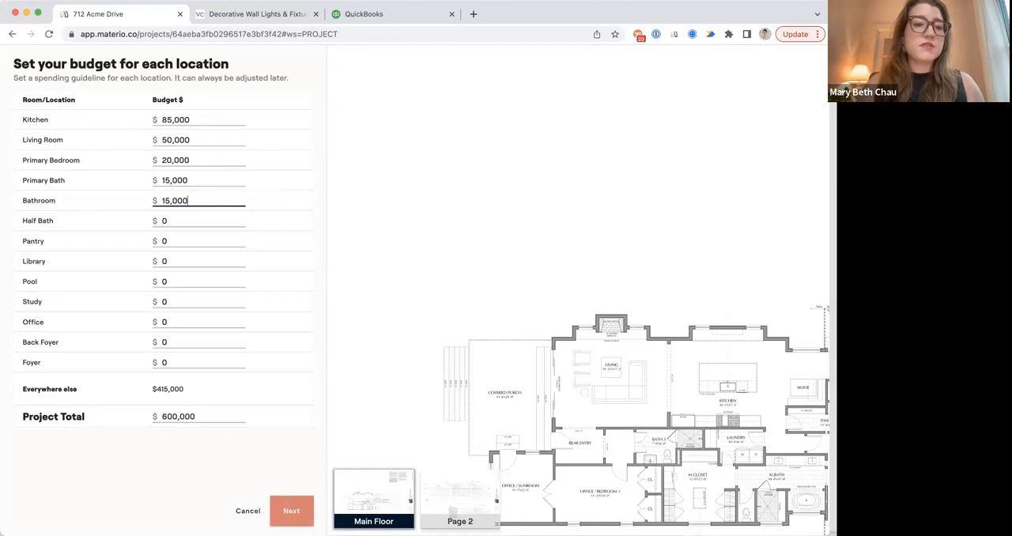
Set the Half Bath budget to $15,000 and raise the Primary Bath budget to $30,000.
click(177, 222)
text(1)
text(5,000)
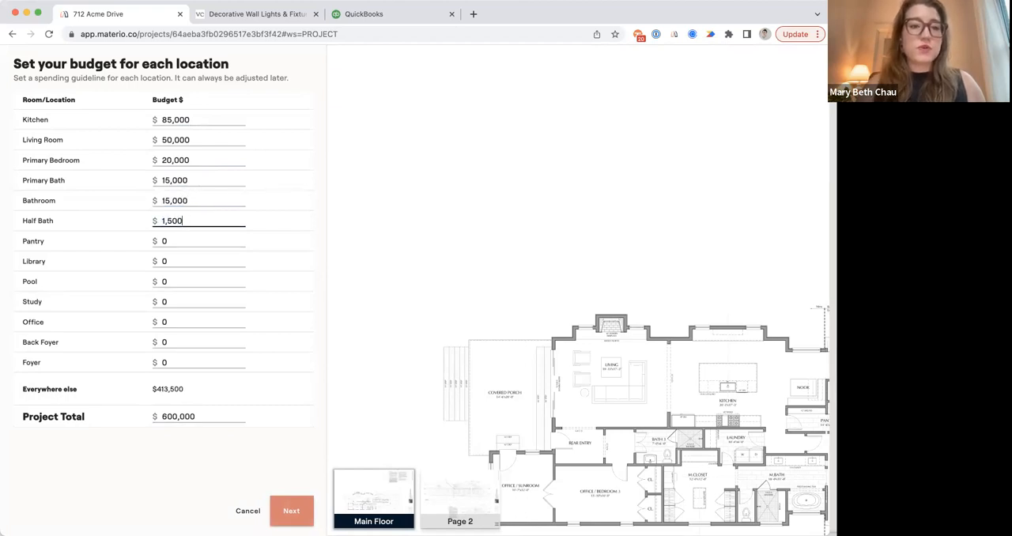
double_click(173, 175)
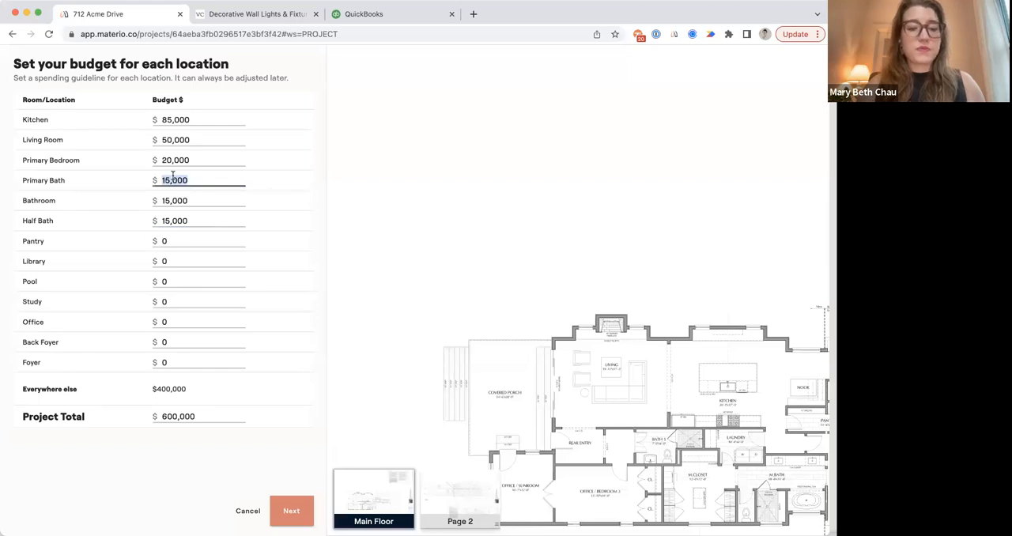
text(30000)
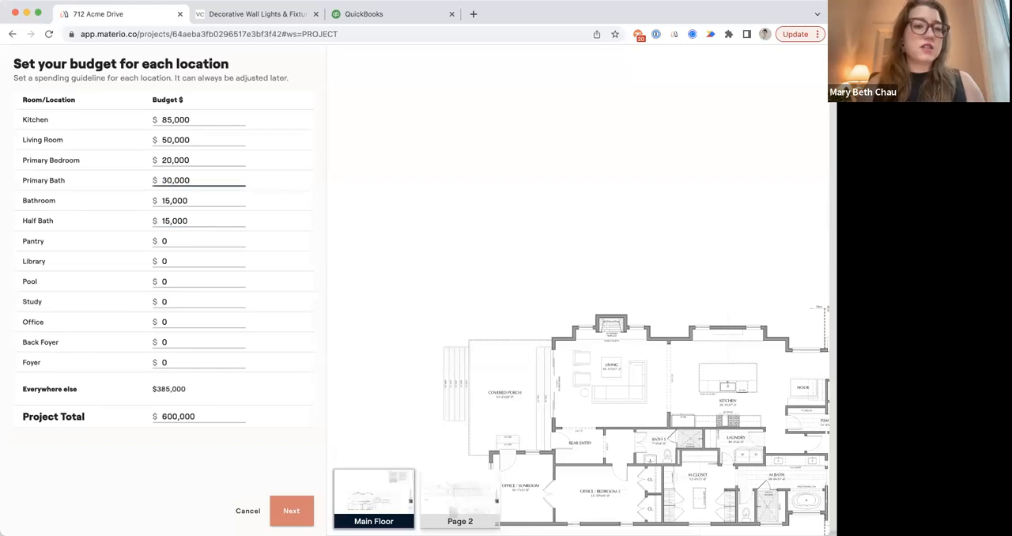
Budget $10,000 for Pantry, $15,000 for Library and $64,000 for Pool.
click(169, 241)
text(10,000)
click(172, 262)
text(15000)
click(173, 282)
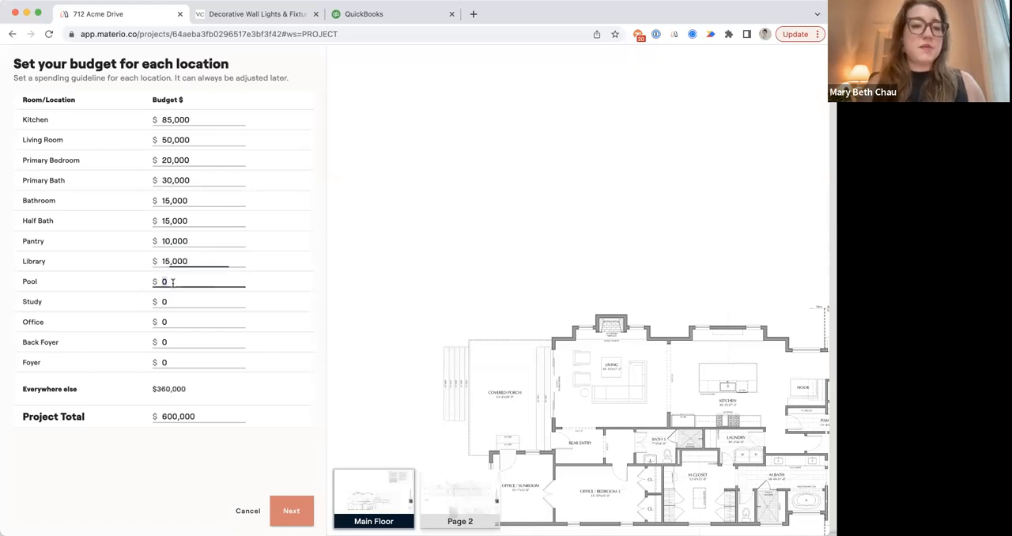
text(16)
key(BackSpace)
key(BackSpace)
text(64)
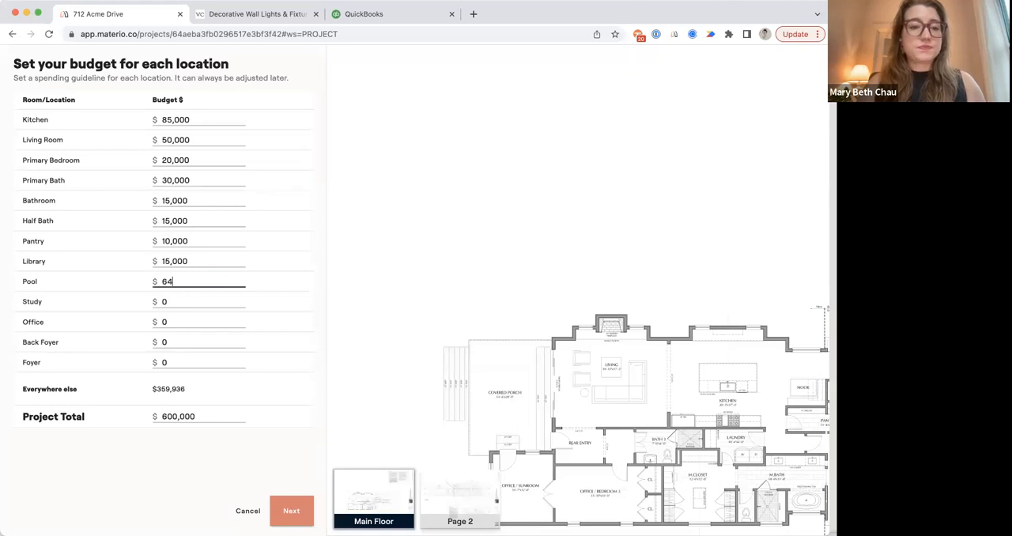
text(,000)
Allocate $10,000 each to Study, Office, Back Foyer and Foyer.
click(175, 302)
text(10000)
click(180, 323)
text(10000)
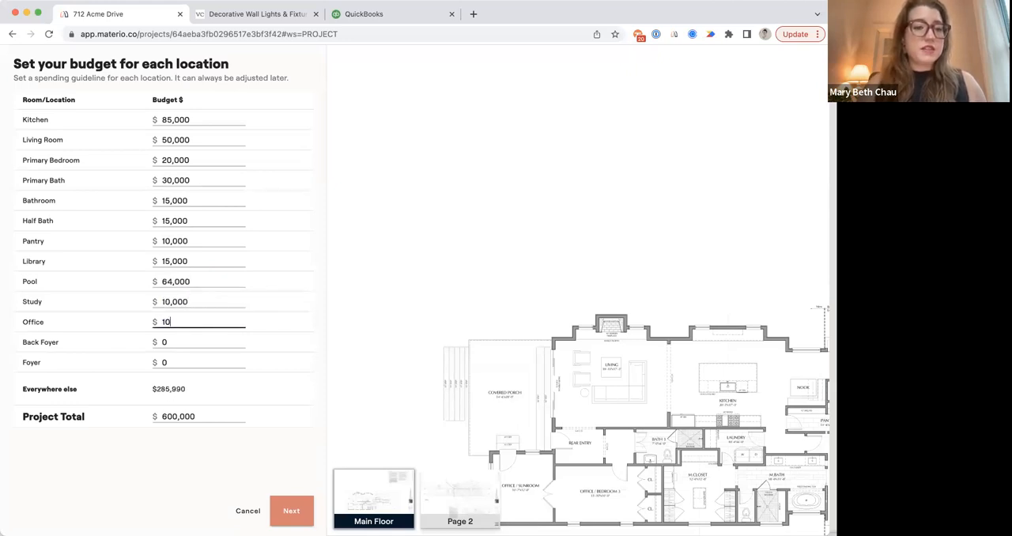
click(182, 351)
text(100000)
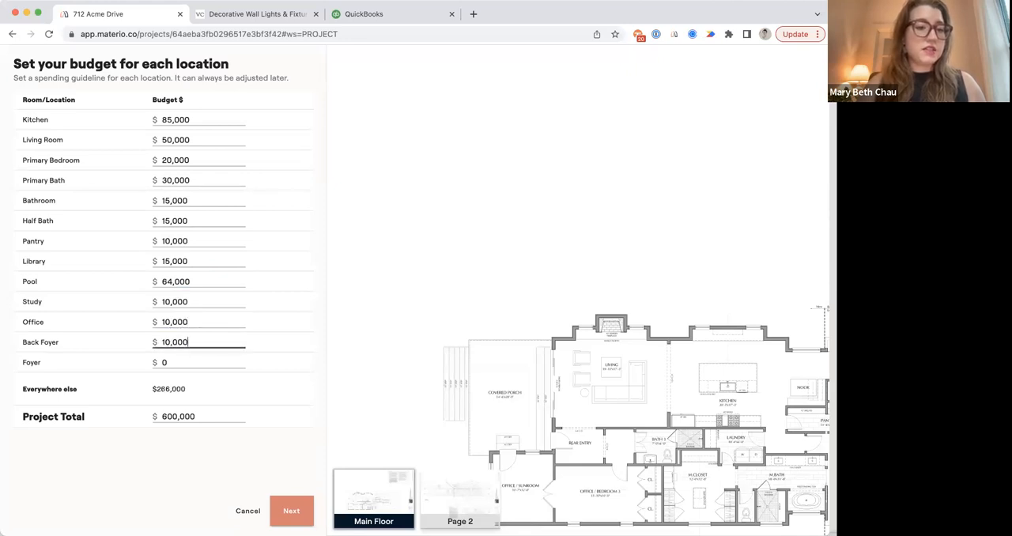
click(182, 356)
key(BackSpace)
text(100000)
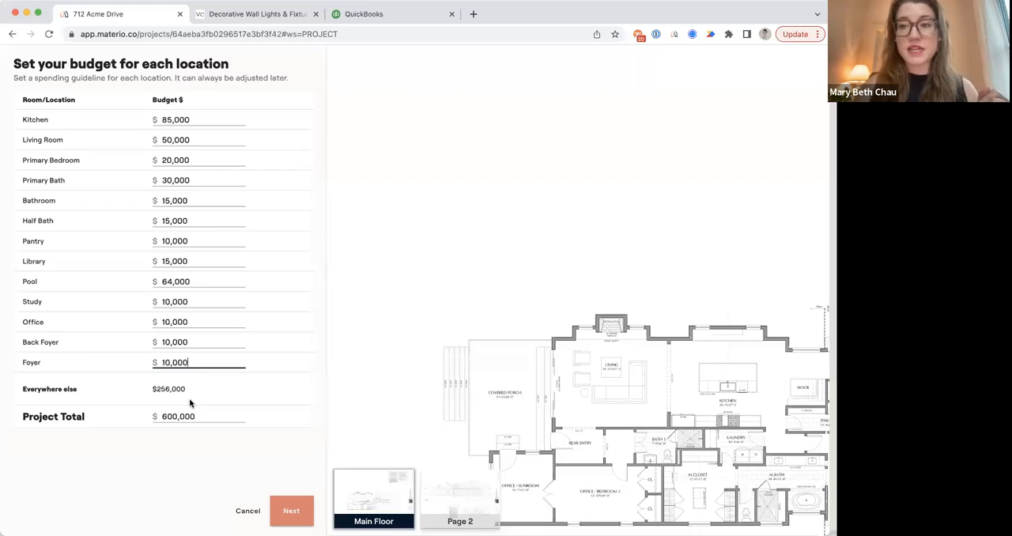
Proceed to the work categories and include Design Services and General Requirements with Plans and Permits.
click(290, 511)
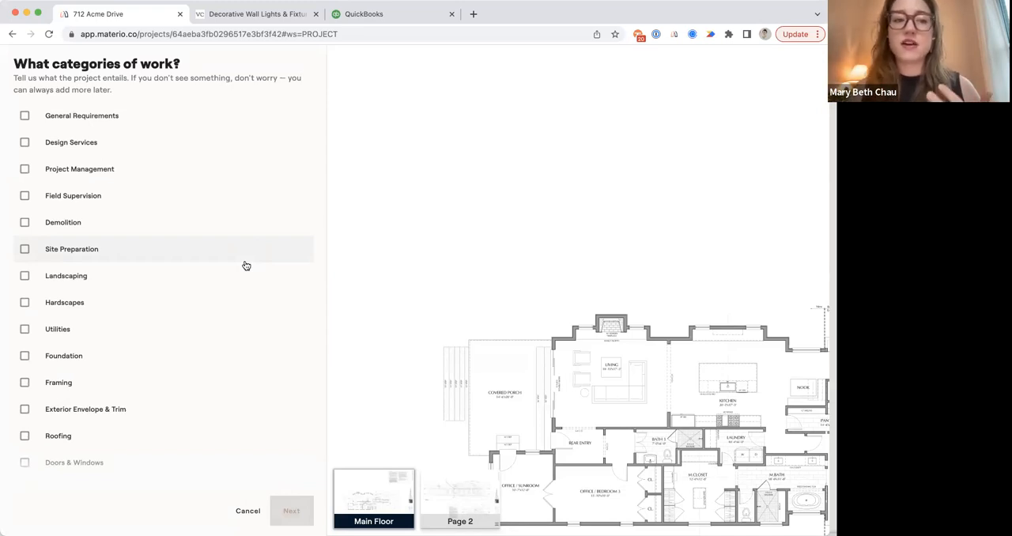
click(70, 144)
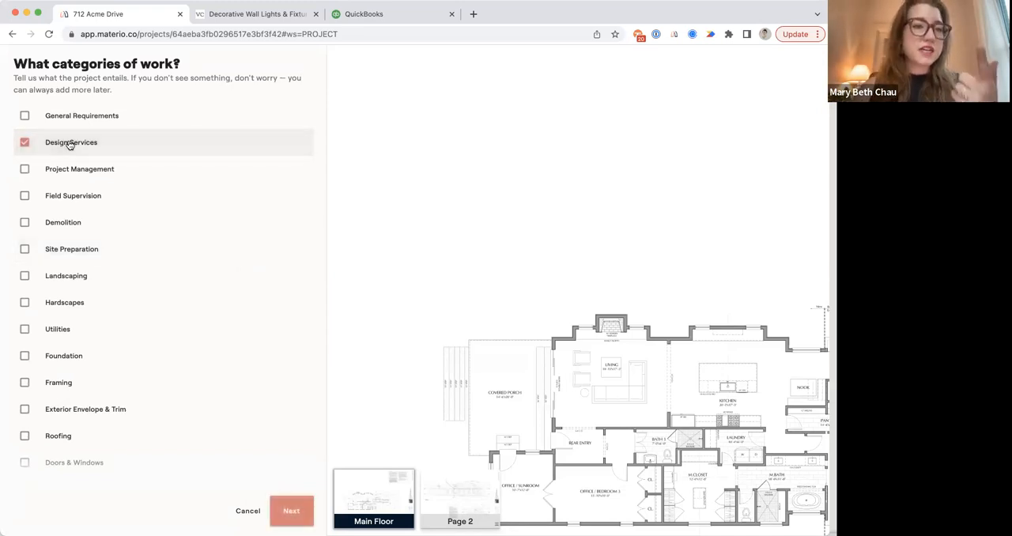
click(66, 118)
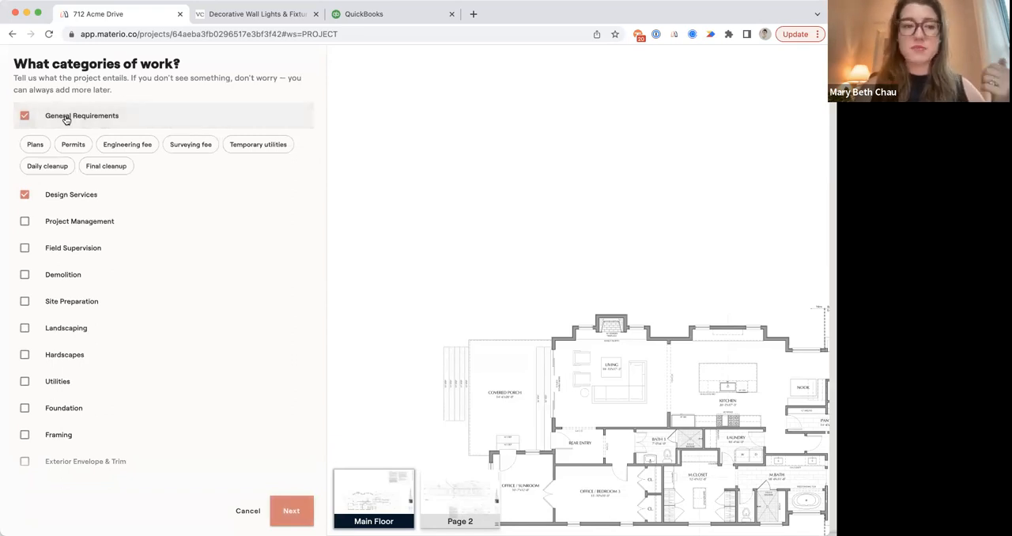
click(35, 144)
click(72, 147)
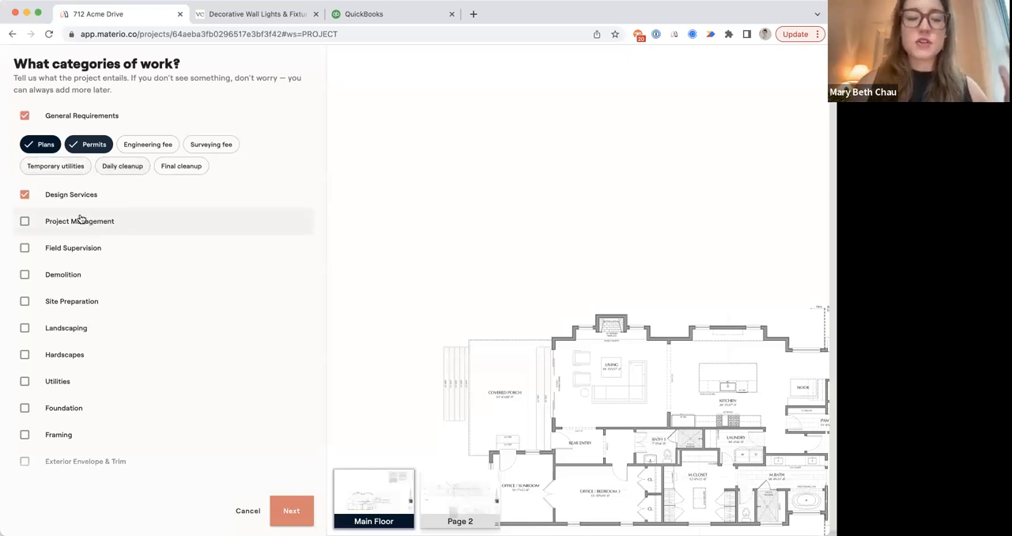
Include the Electrical category with Wall light, Pendant, Chandelier and Sconce.
scroll(107, 248, down, 2)
scroll(108, 249, down, 8)
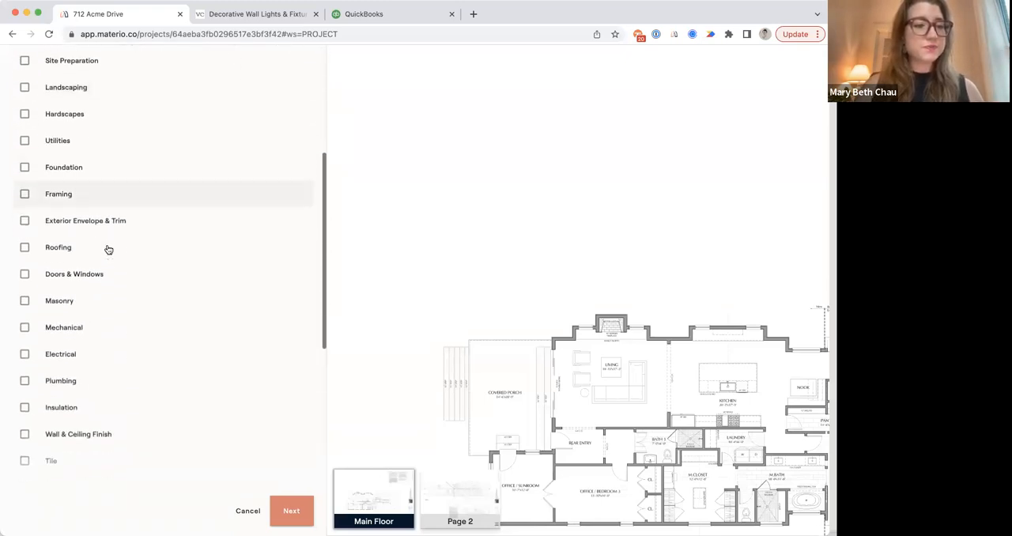
scroll(108, 249, down, 1)
click(97, 239)
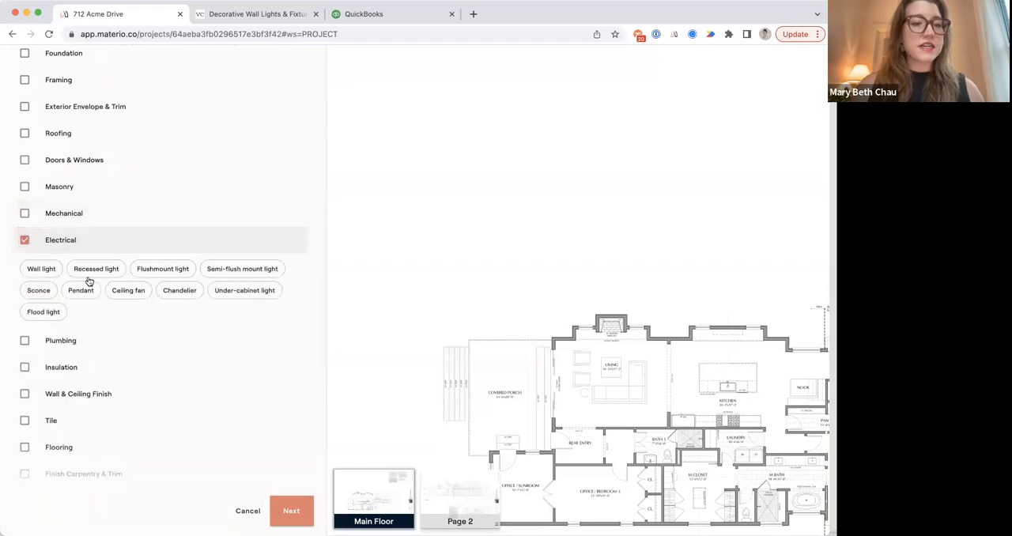
click(52, 269)
click(81, 291)
click(190, 290)
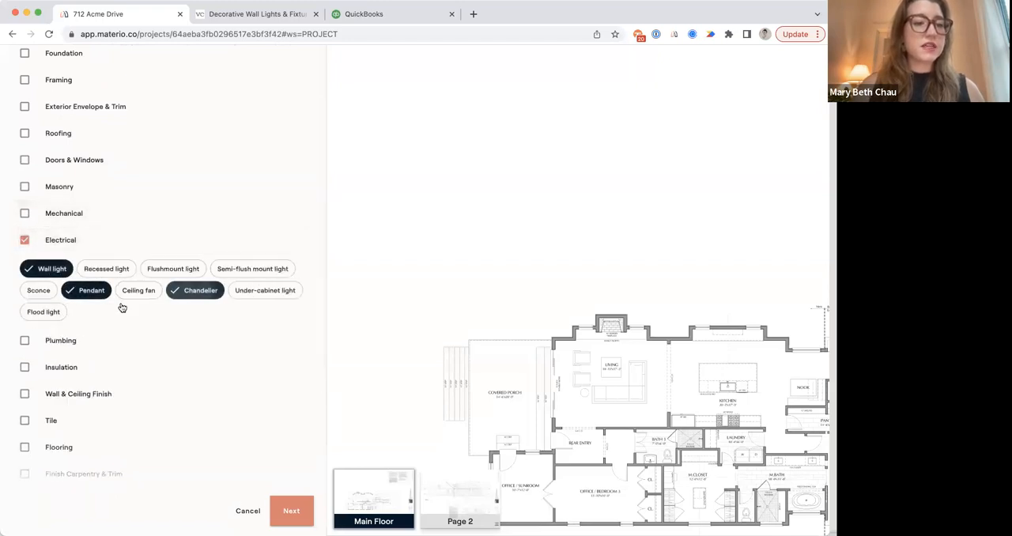
click(37, 291)
Include the Plumbing category with all suggested items for Kitchen, Primary Bath, Bathroom and Half Bath.
scroll(38, 272, down, 3)
click(39, 238)
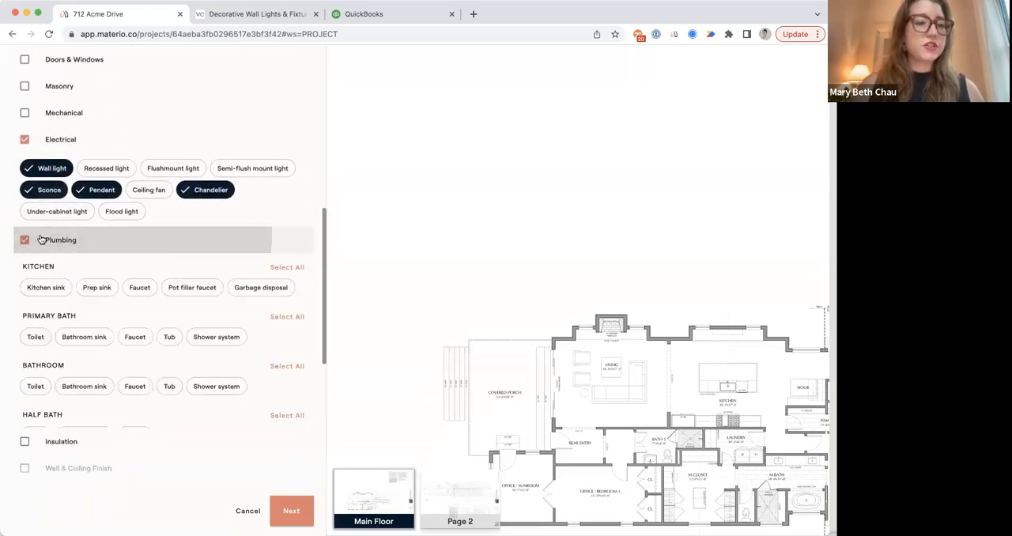
scroll(84, 287, down, 3)
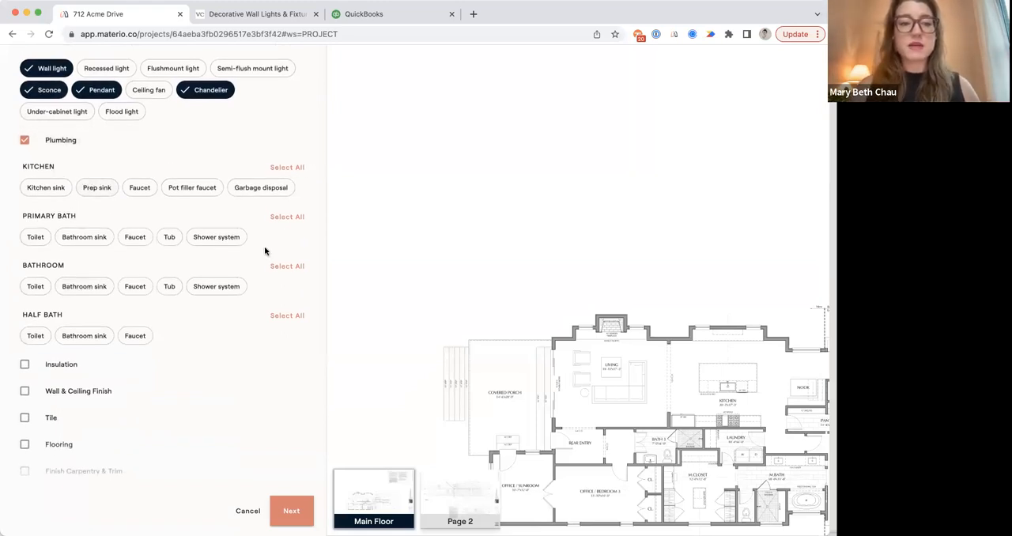
click(283, 176)
click(284, 240)
click(284, 288)
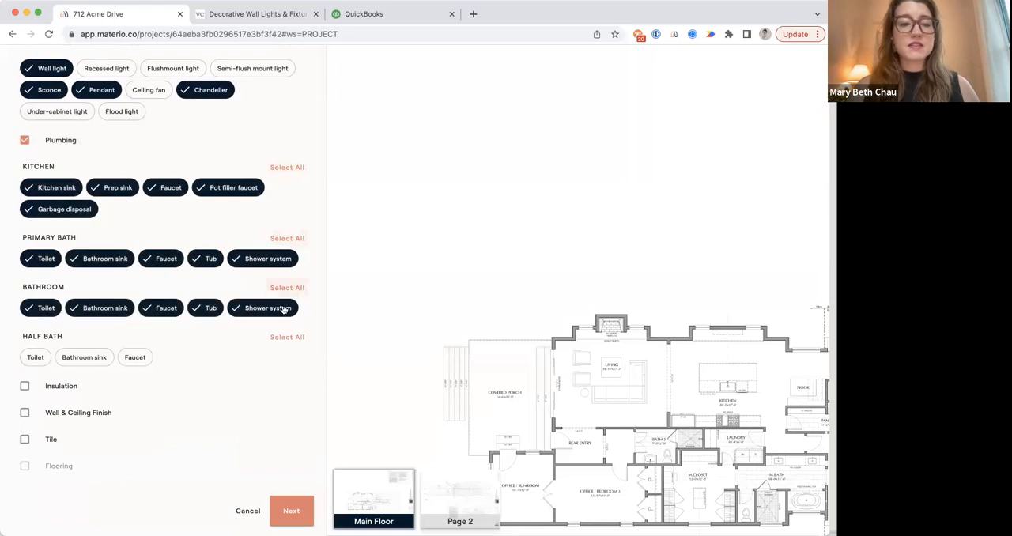
click(286, 337)
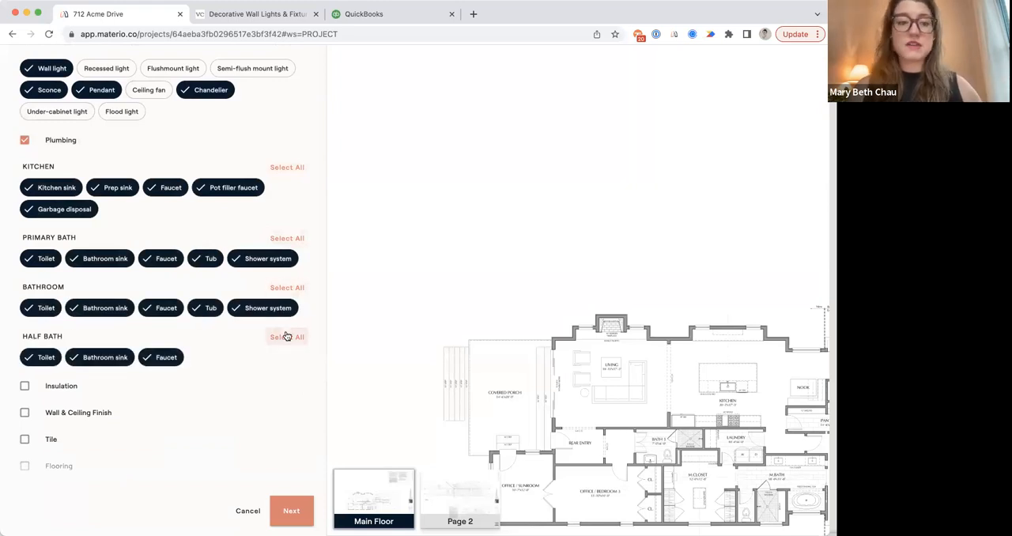
Include the Tile category with all suggested items for Kitchen, Primary Bath and Bathroom, leaving Wall & Ceiling Finish out.
scroll(286, 337, down, 2)
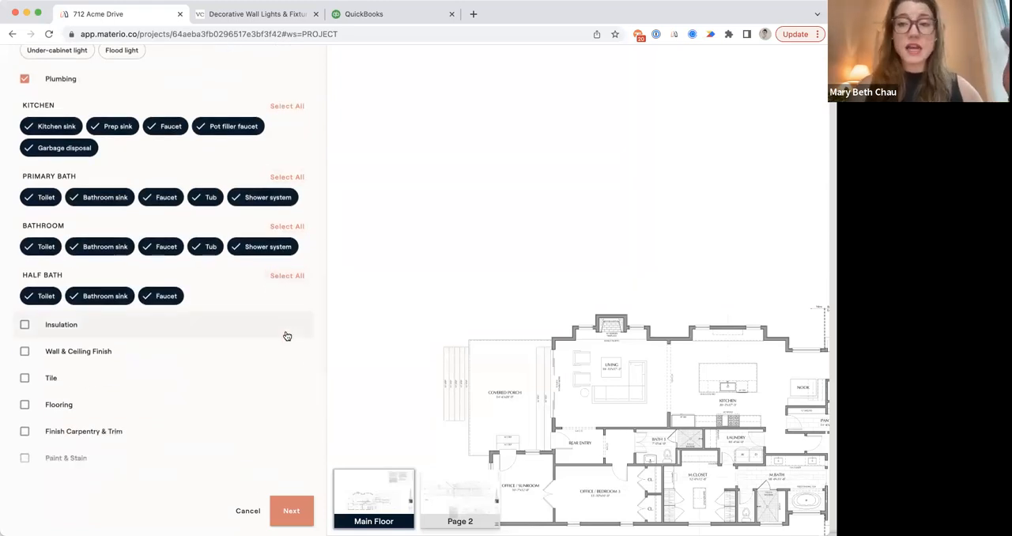
scroll(286, 337, down, 2)
click(185, 291)
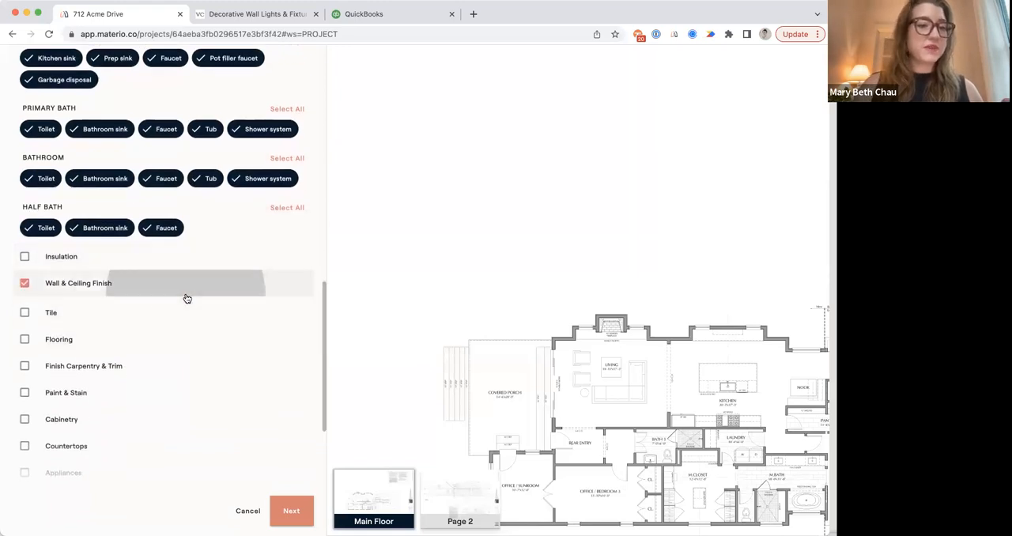
click(42, 342)
click(27, 283)
scroll(63, 321, down, 2)
click(282, 265)
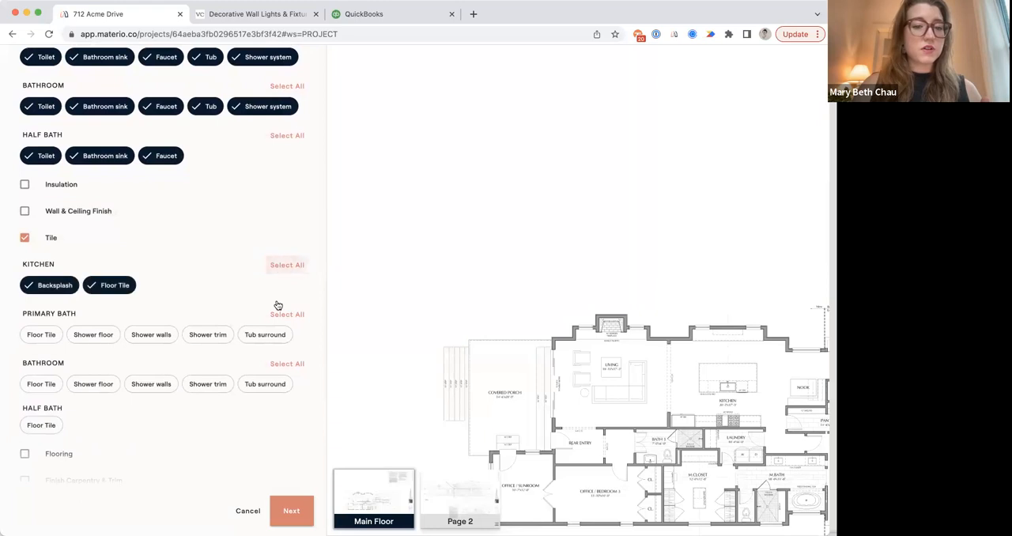
click(282, 314)
click(278, 386)
scroll(278, 388, down, 6)
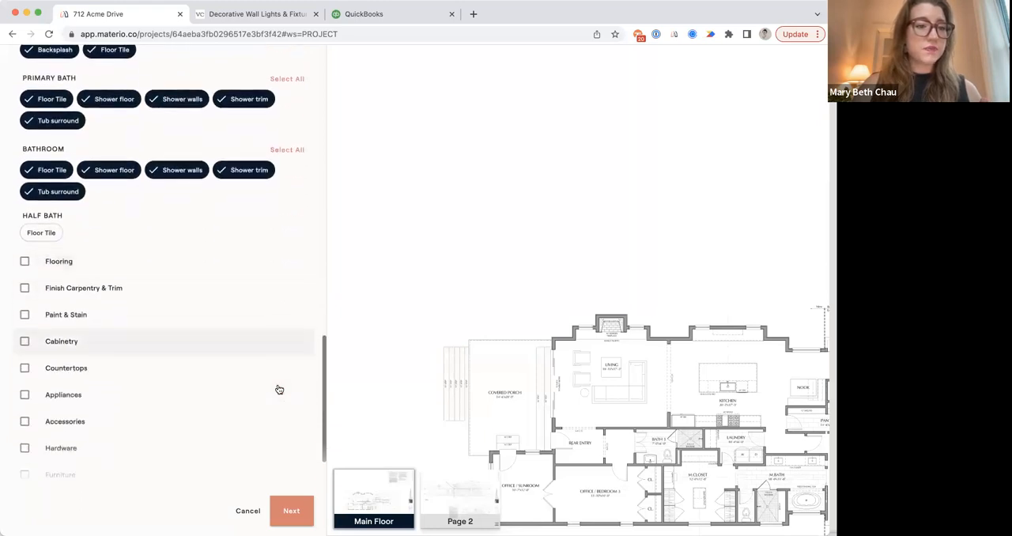
scroll(279, 388, up, 4)
click(98, 124)
click(46, 123)
Include Flooring with Hardwood, and Finish Carpentry & Trim with Base trim, Wall trim and Crown trim.
scroll(100, 204, down, 3)
scroll(100, 204, down, 3)
click(97, 181)
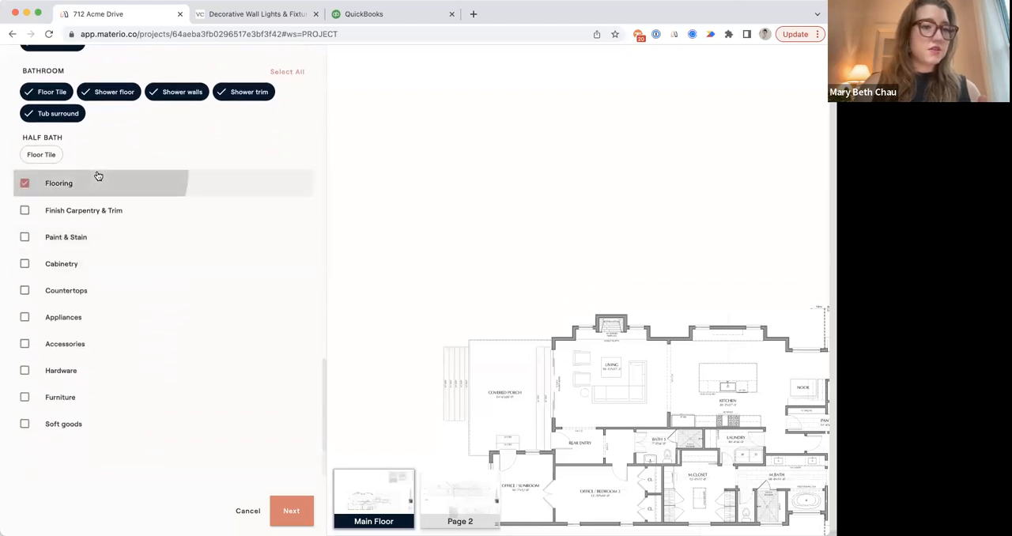
click(44, 210)
click(65, 273)
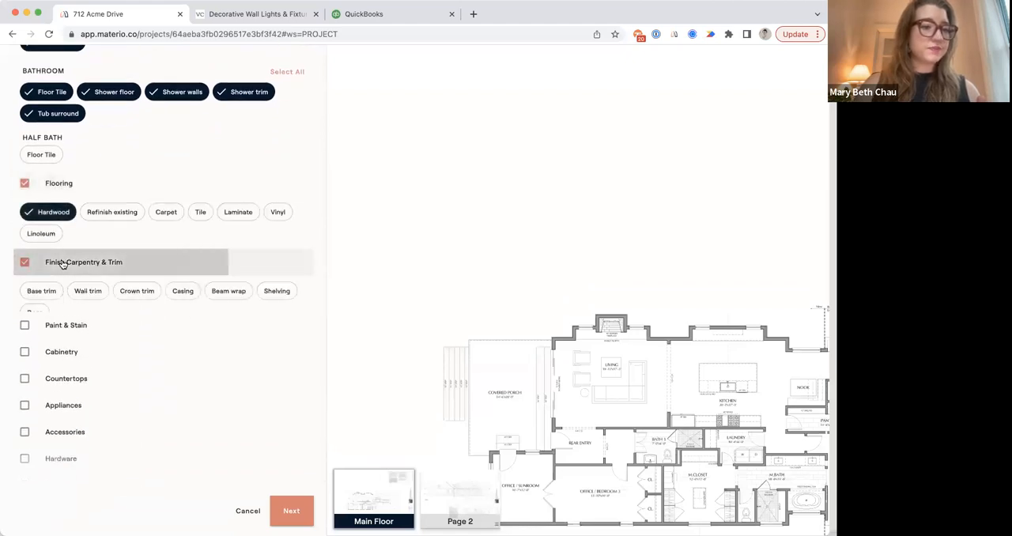
click(39, 290)
click(99, 294)
click(157, 291)
Include Paint & Stain with Wallpaper, and Cabinetry with kitchen Cabinets and a Vanity for both Primary Bath and Bathroom.
scroll(121, 321, down, 2)
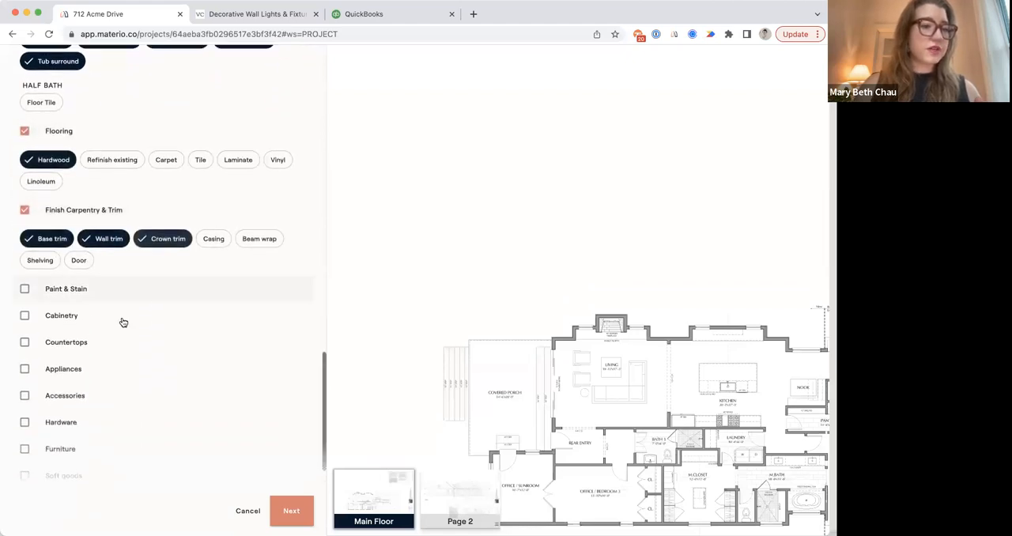
click(77, 290)
scroll(55, 260, down, 2)
click(47, 237)
click(70, 262)
click(50, 302)
click(41, 345)
click(37, 386)
Include Countertops with the kitchen Countertop and a Vanity top for both Primary Bath and Bathroom.
scroll(37, 390, down, 3)
click(41, 296)
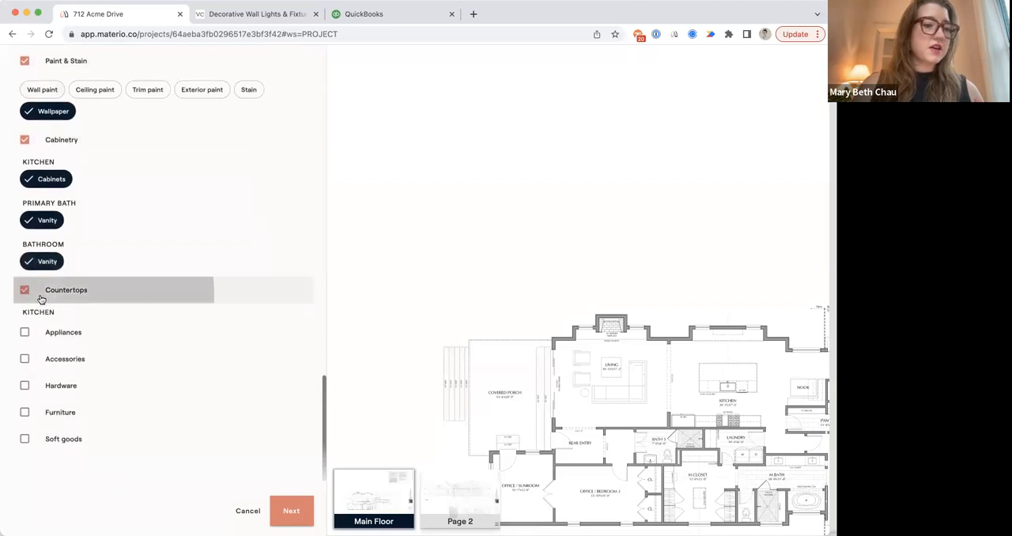
click(34, 331)
click(35, 373)
click(42, 411)
scroll(40, 418, down, 3)
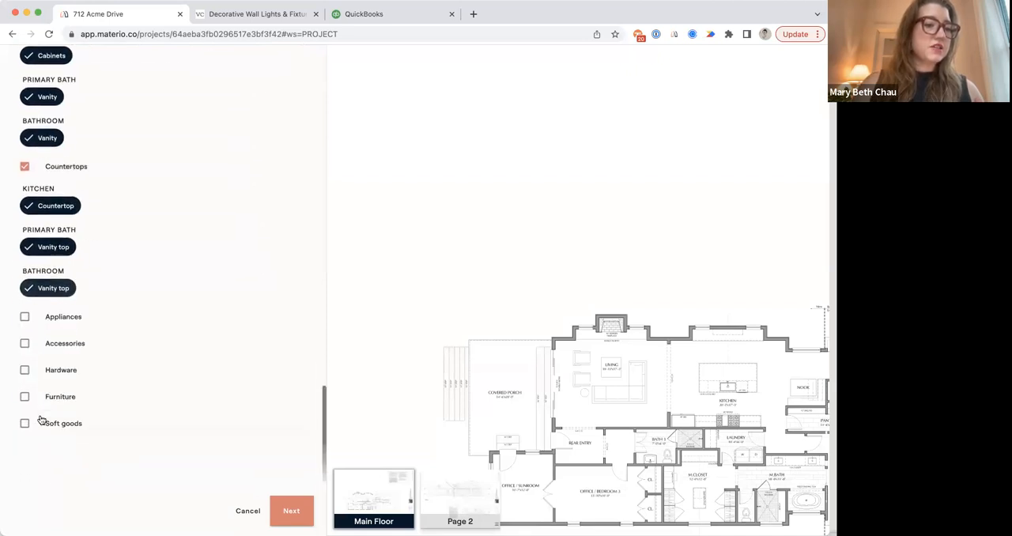
Include the Appliances category with all suggested kitchen items.
click(46, 318)
click(293, 346)
scroll(260, 395, down, 2)
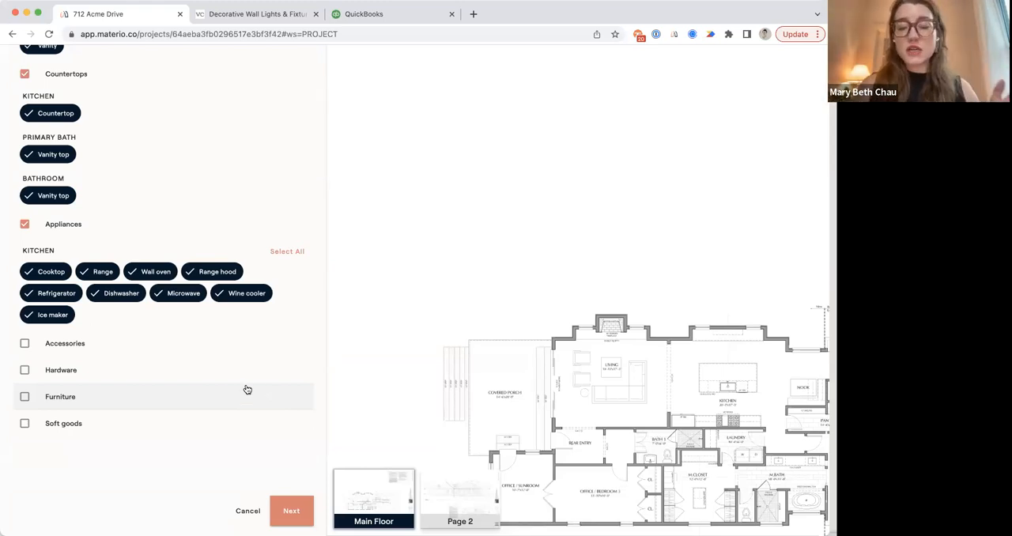
Include Furniture with all suggested Living Room items plus Soft goods, leaving Accessories and Hardware out, and finish the category selection.
click(99, 396)
click(282, 424)
scroll(283, 423, down, 1)
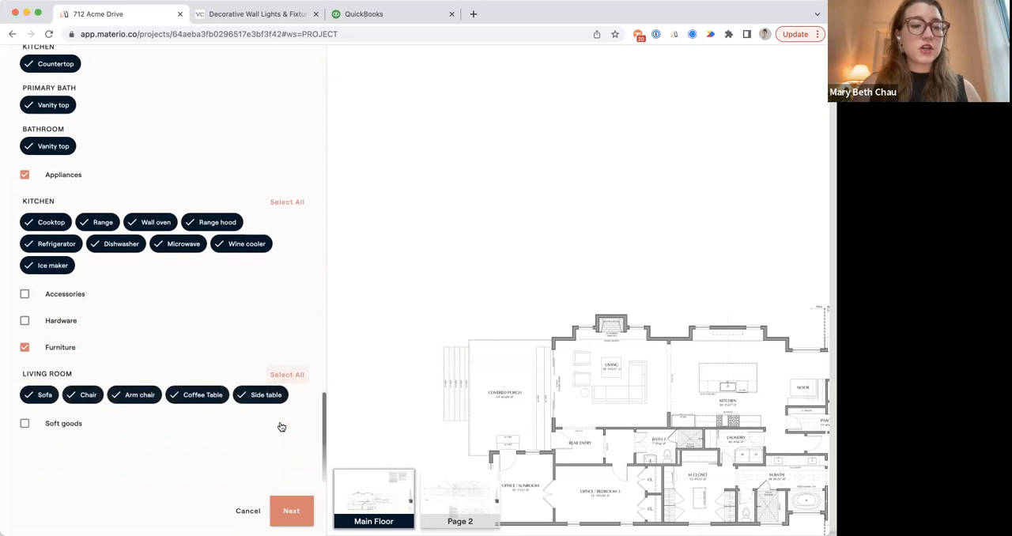
click(76, 429)
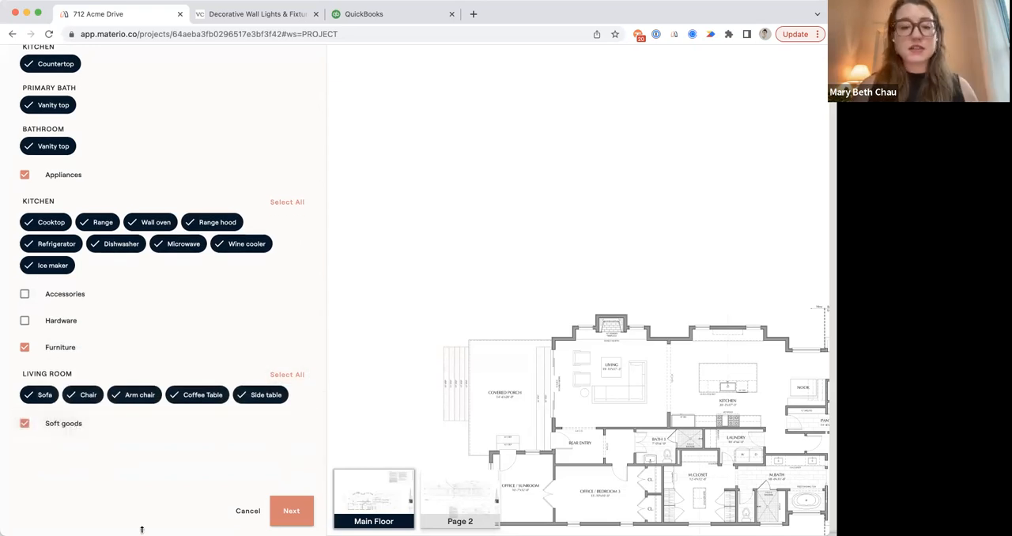
click(286, 510)
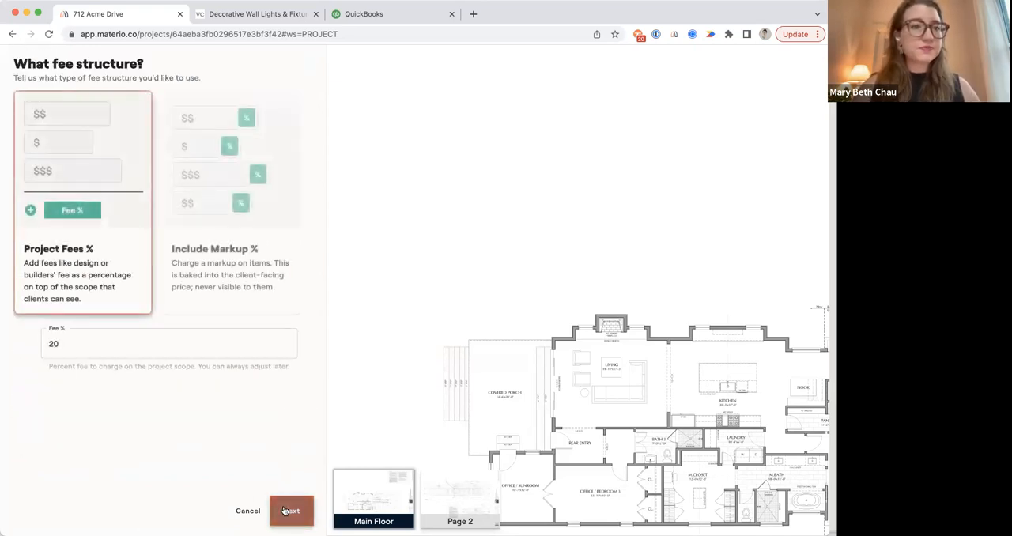
Choose the Include Markup % fee structure with a default markup of 60%.
click(235, 246)
click(117, 333)
text(60)
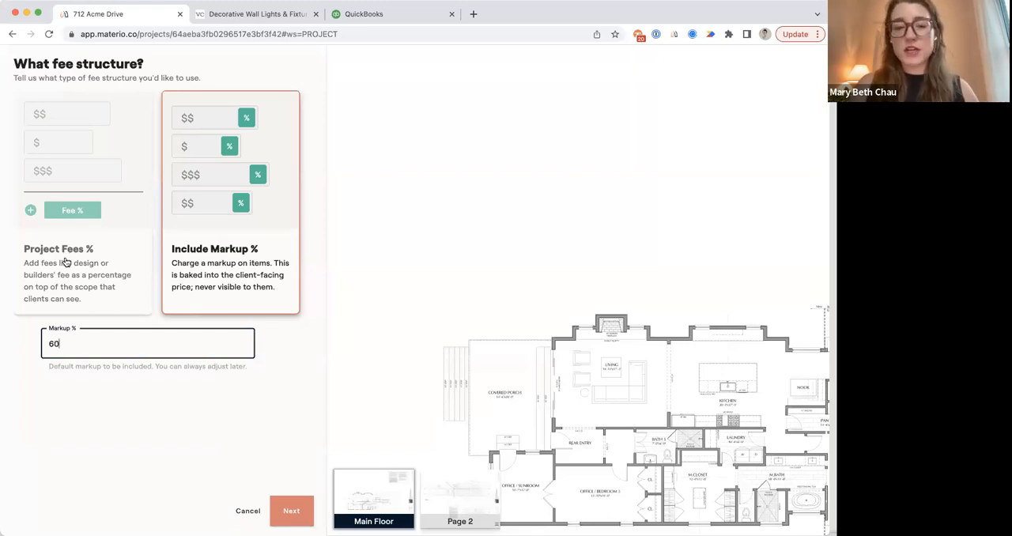
click(282, 505)
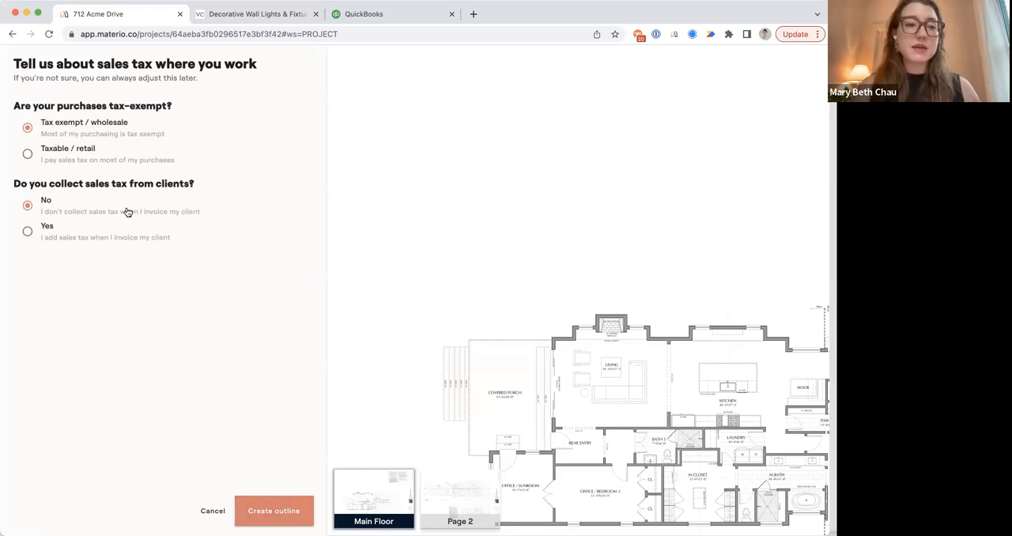
Keep purchases tax exempt, collect 9.25% sales tax from clients, and create the outline.
click(81, 239)
click(74, 275)
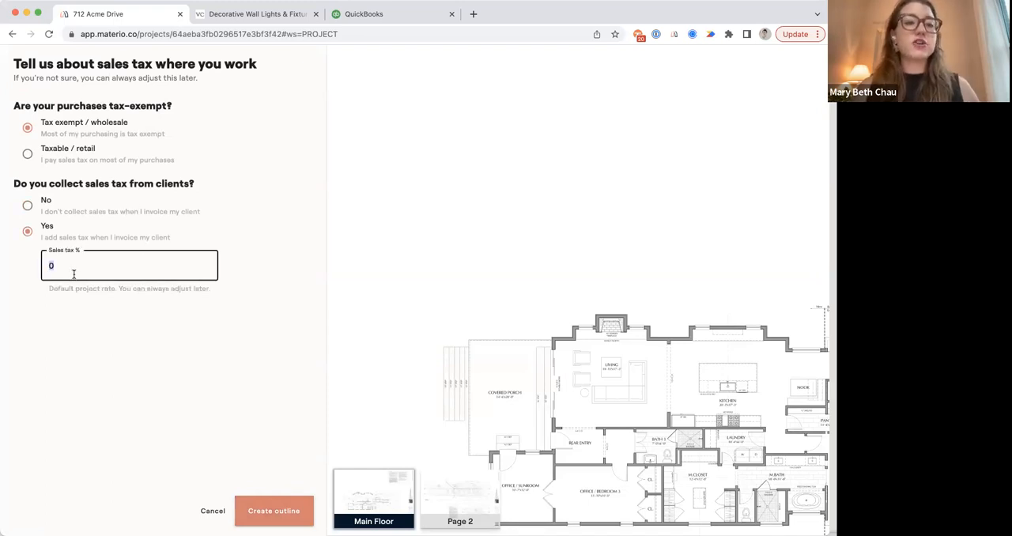
text(9.25)
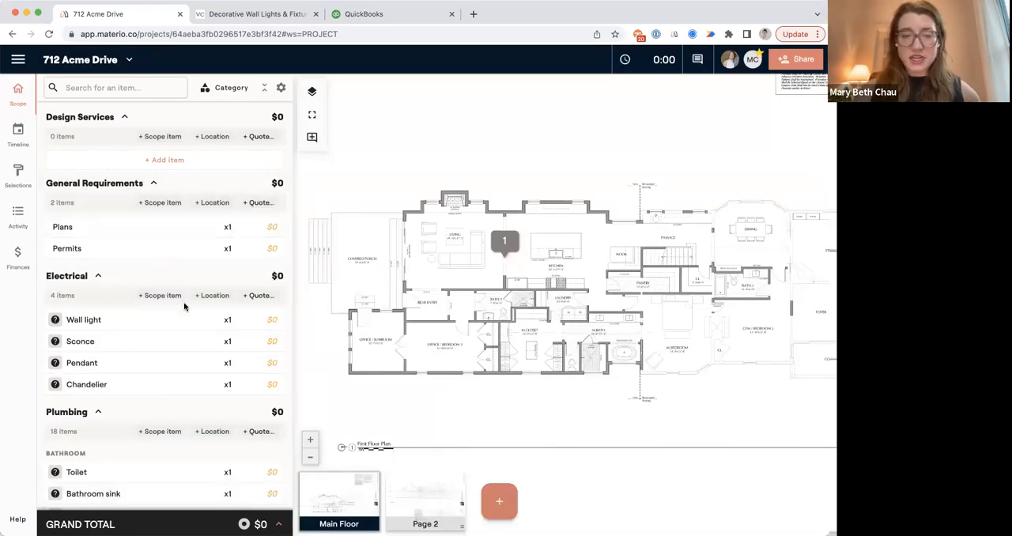
Review the outlined scope by category, collapsing Flooring, Finish Carpentry & Trim, Paint & Stain, Cabinetry and Countertops.
scroll(184, 306, down, 5)
scroll(184, 307, down, 10)
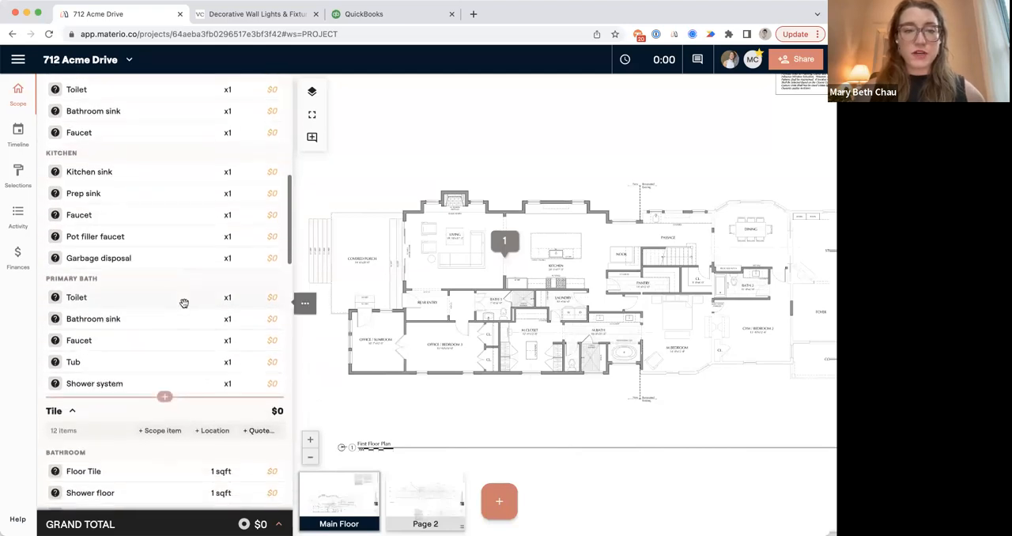
scroll(184, 306, down, 3)
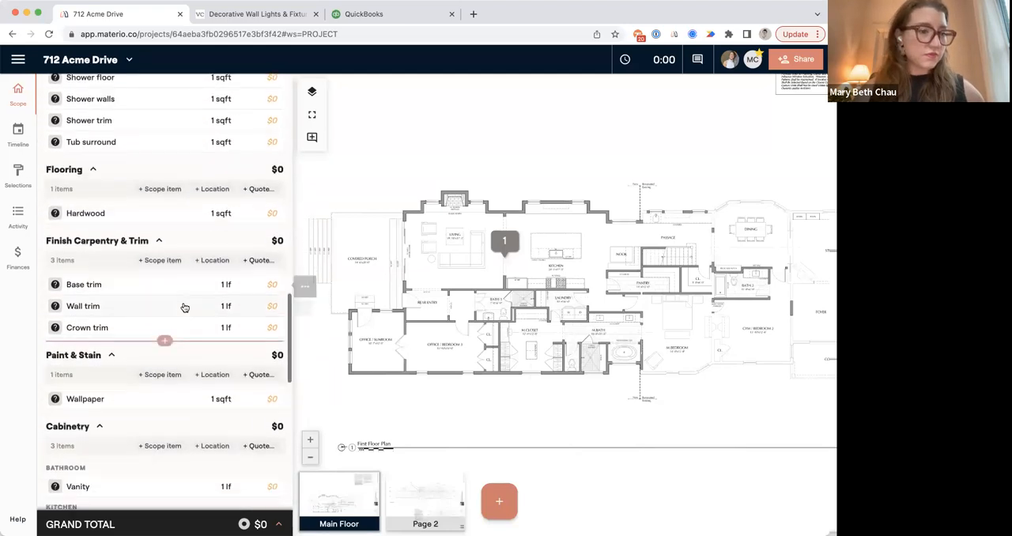
click(158, 219)
click(93, 148)
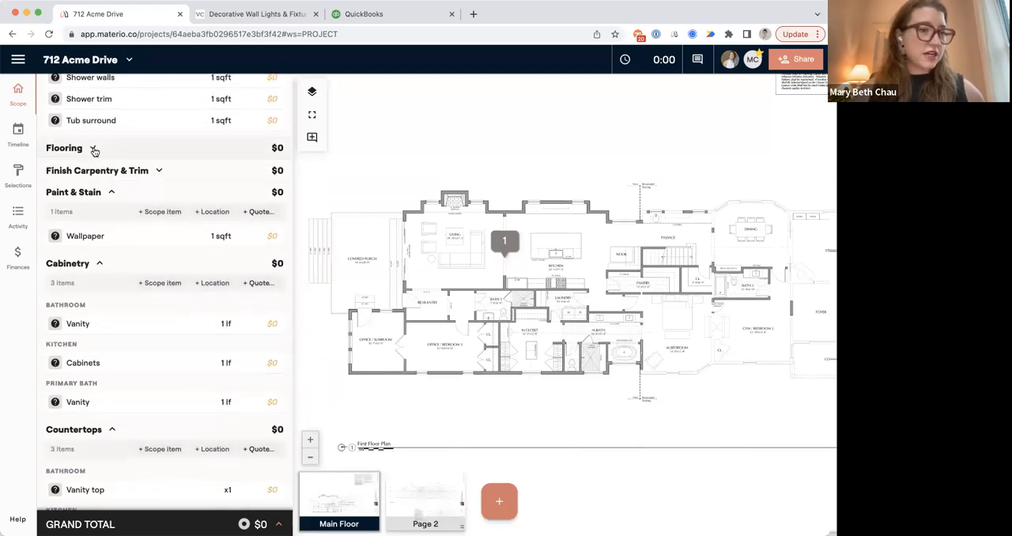
click(111, 191)
click(100, 214)
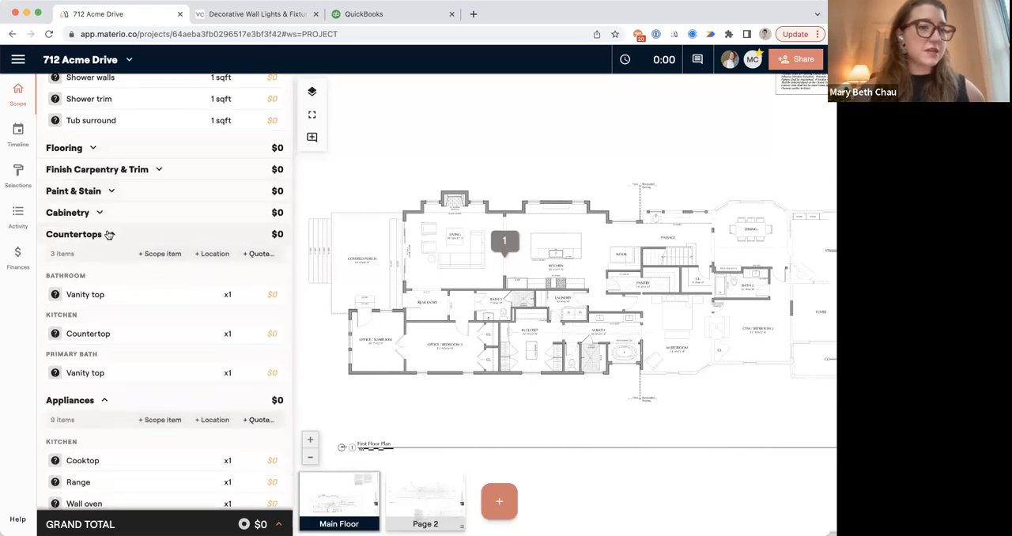
click(111, 234)
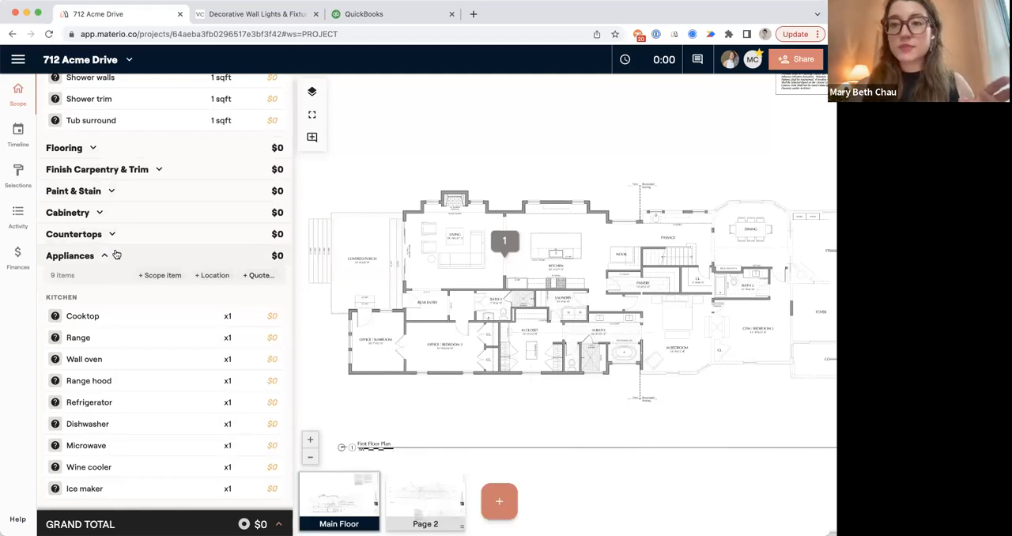
Organize the scope by location and examine the items grouped under each room, including the Bathroom and its budget indicator.
scroll(117, 254, up, 10)
click(220, 88)
click(221, 128)
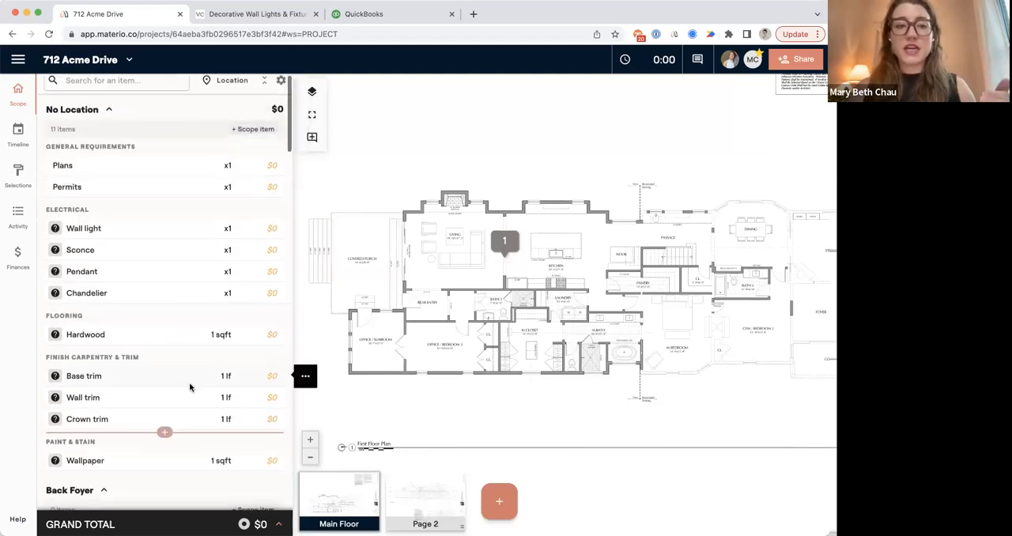
scroll(190, 385, down, 3)
scroll(190, 386, down, 5)
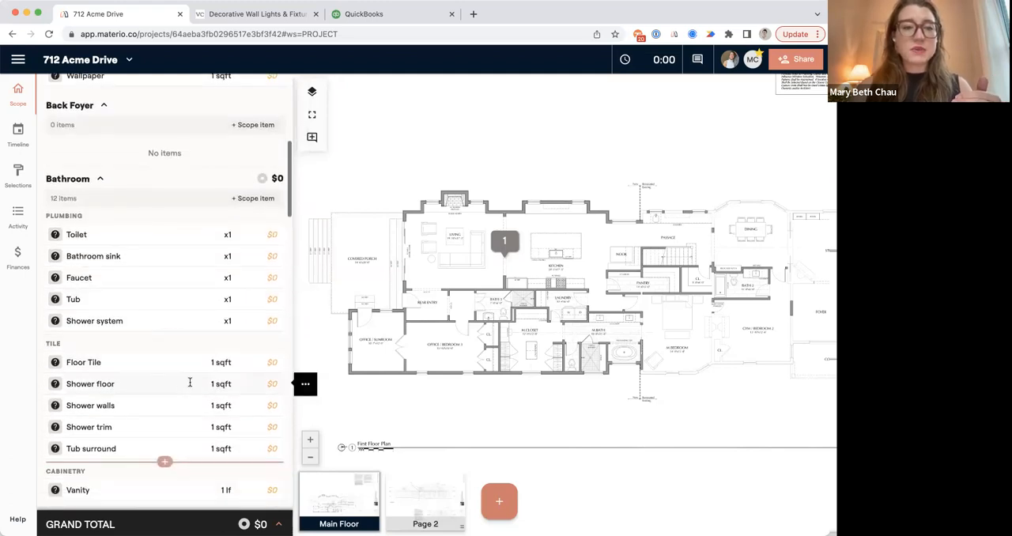
click(277, 180)
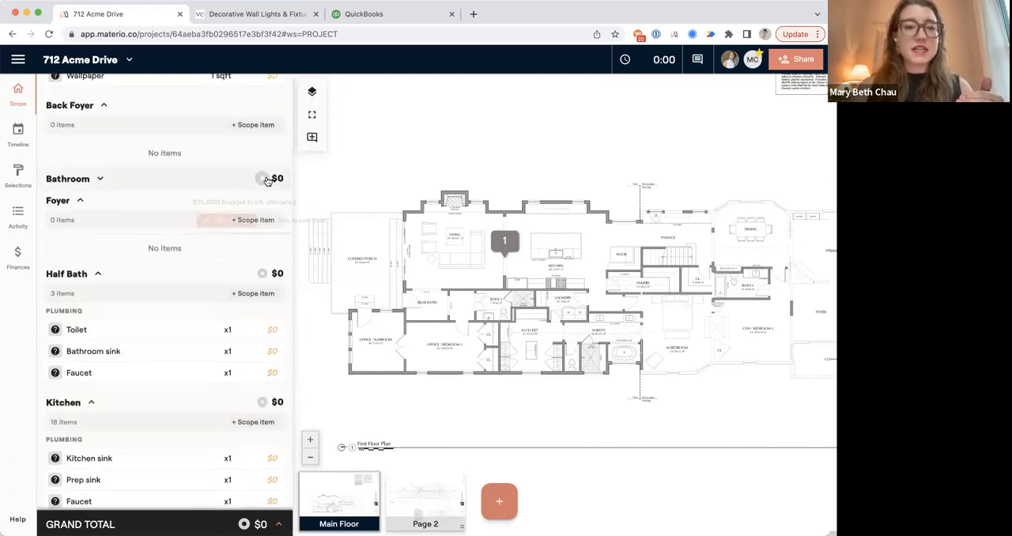
click(266, 180)
click(190, 181)
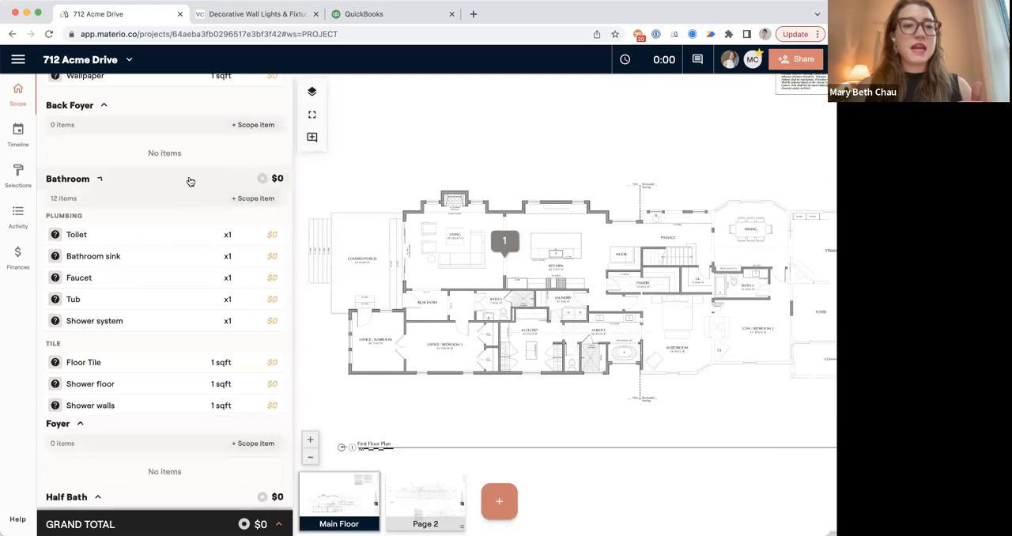
click(189, 181)
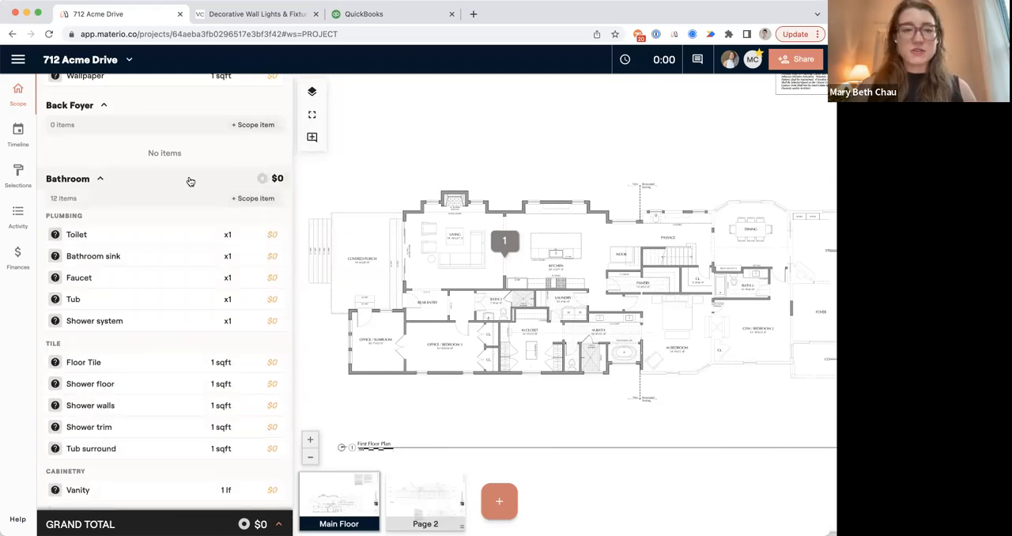
scroll(166, 257, up, 5)
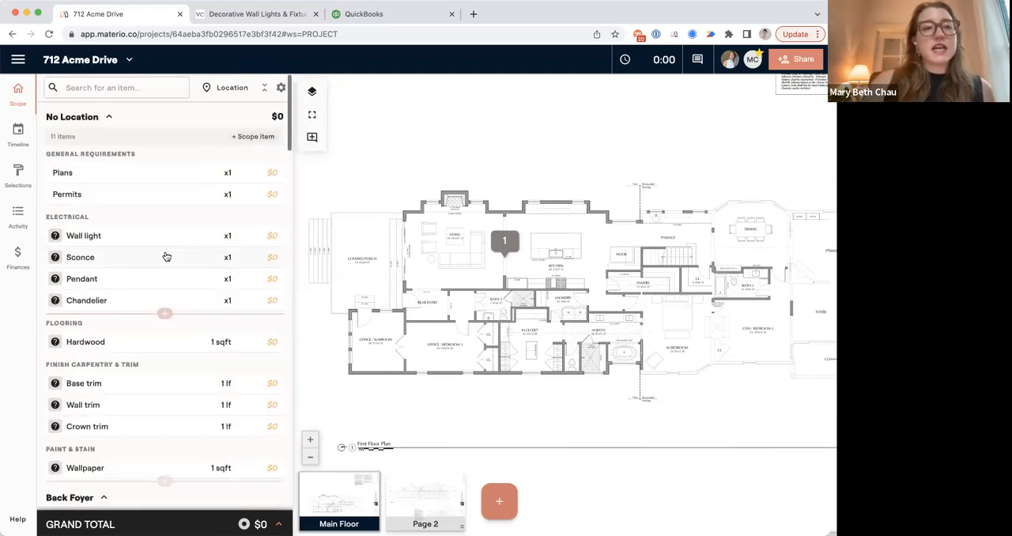
Organize the scope by category again and add a Designer Fee item under Design Services.
click(226, 88)
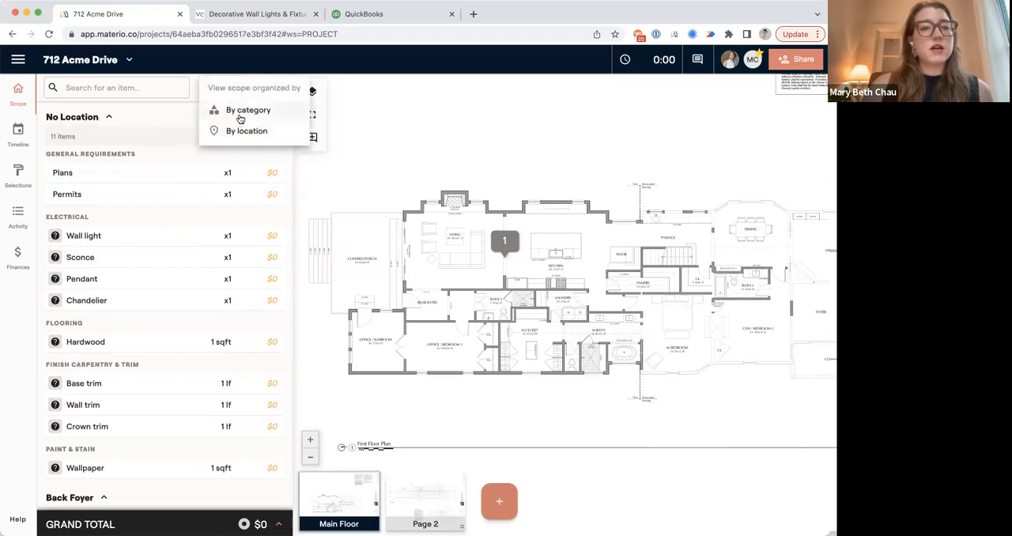
click(243, 110)
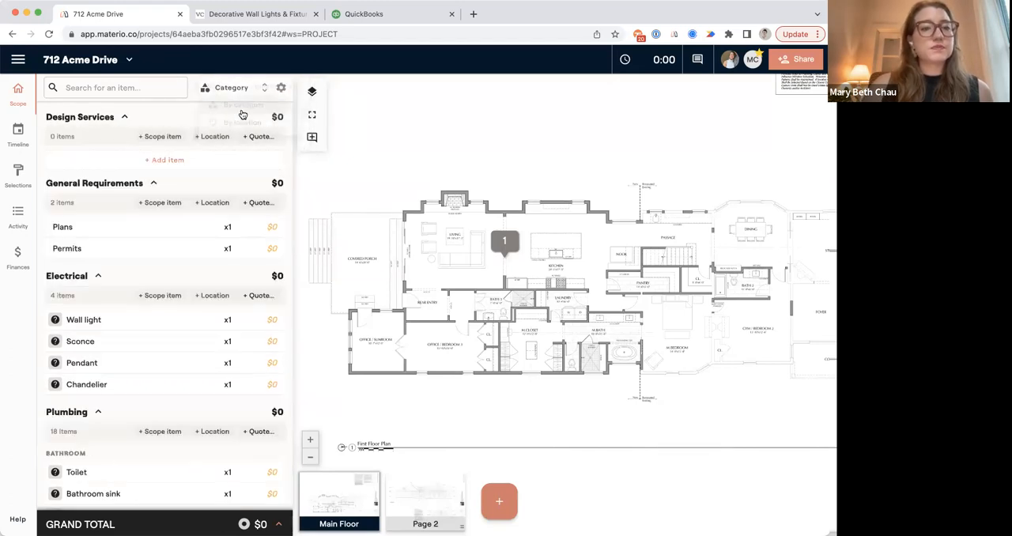
click(173, 162)
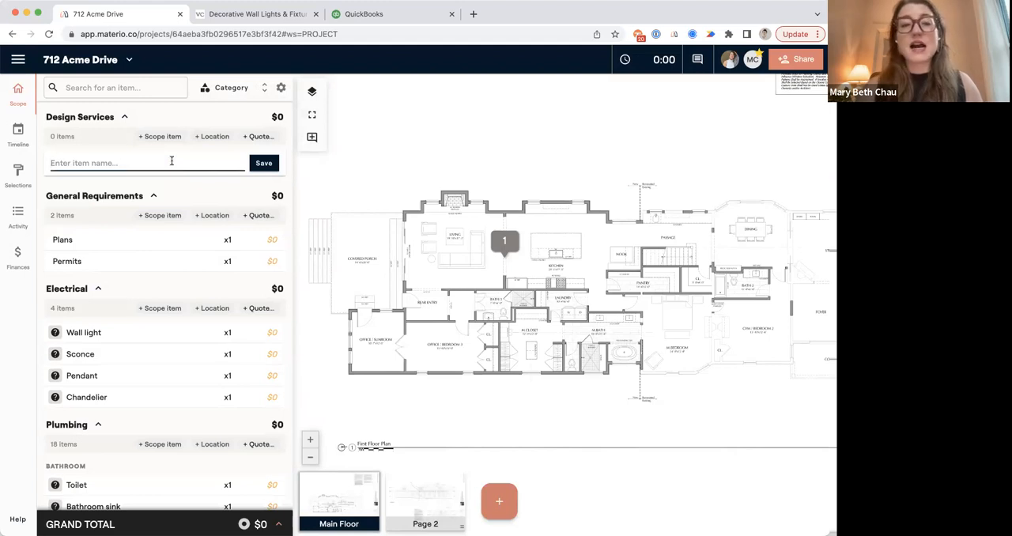
text(Designer)
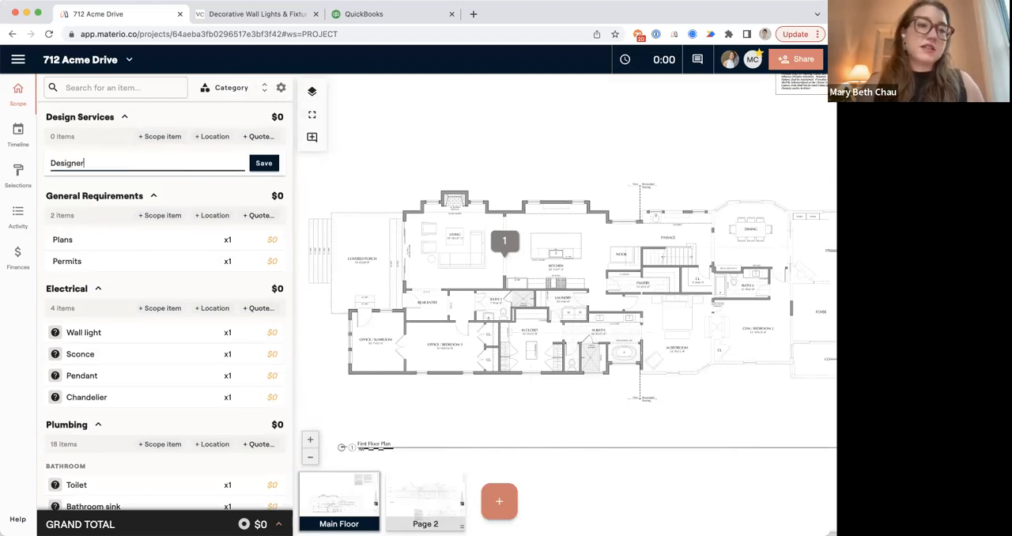
text( Fee)
key(Return)
Set the Designer Fee unit price to $15,000 and clear its markup and client tax.
click(264, 159)
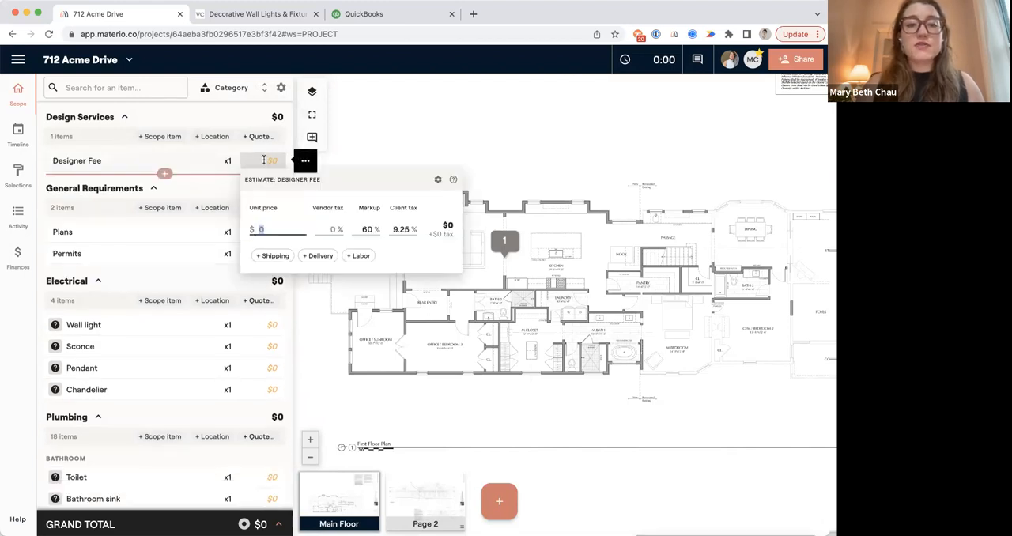
text(150000)
key(BackSpace)
click(368, 231)
key(BackSpace)
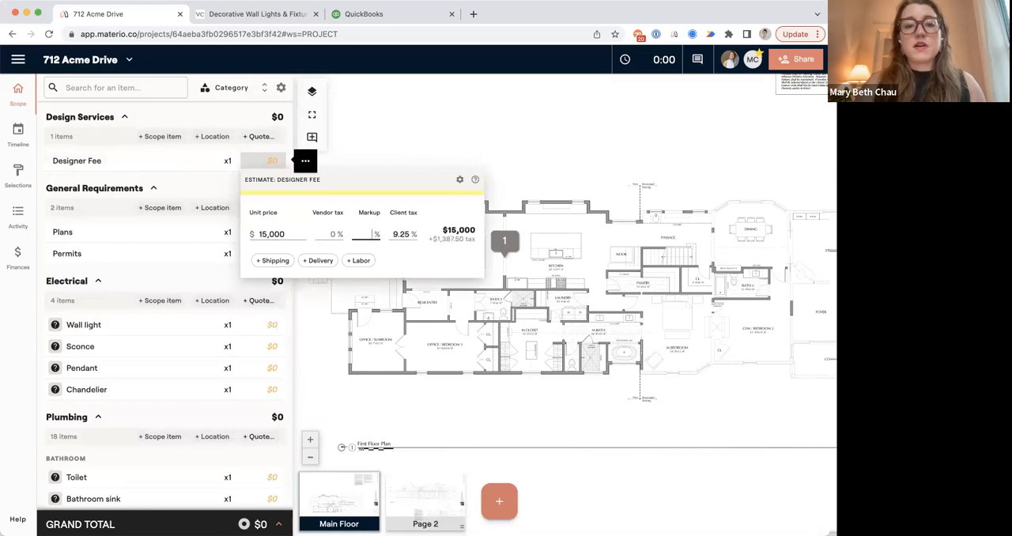
click(395, 257)
key(BackSpace)
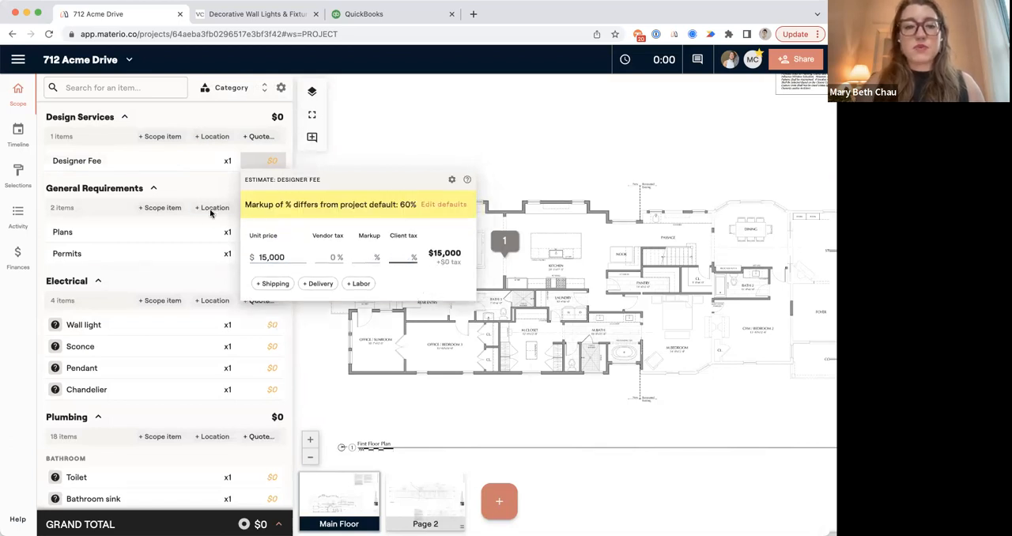
click(305, 161)
click(418, 145)
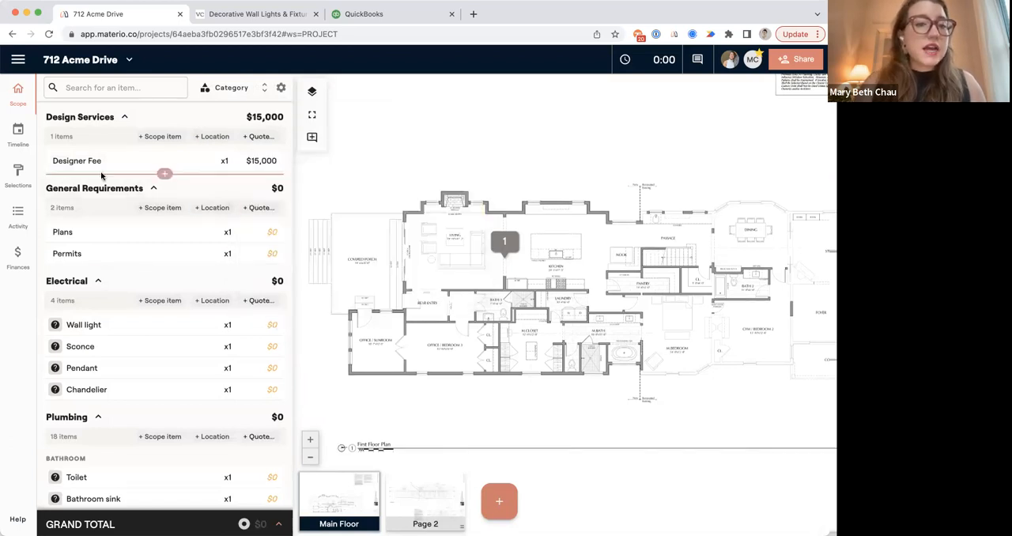
Add a Design Hours item below Designer Fee with a quantity of 100 hours.
click(165, 173)
text(Design Hours)
key(Return)
click(227, 182)
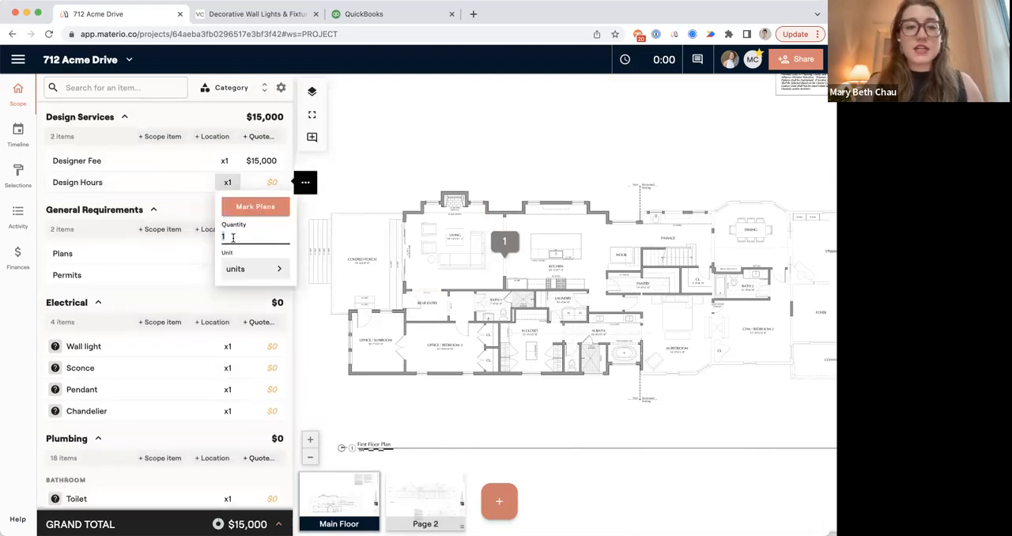
click(238, 268)
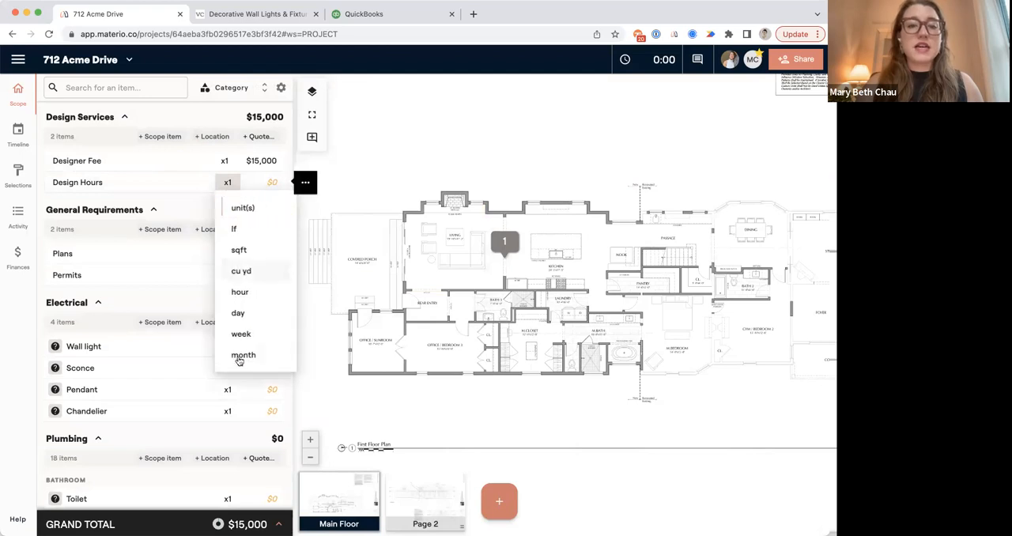
click(247, 294)
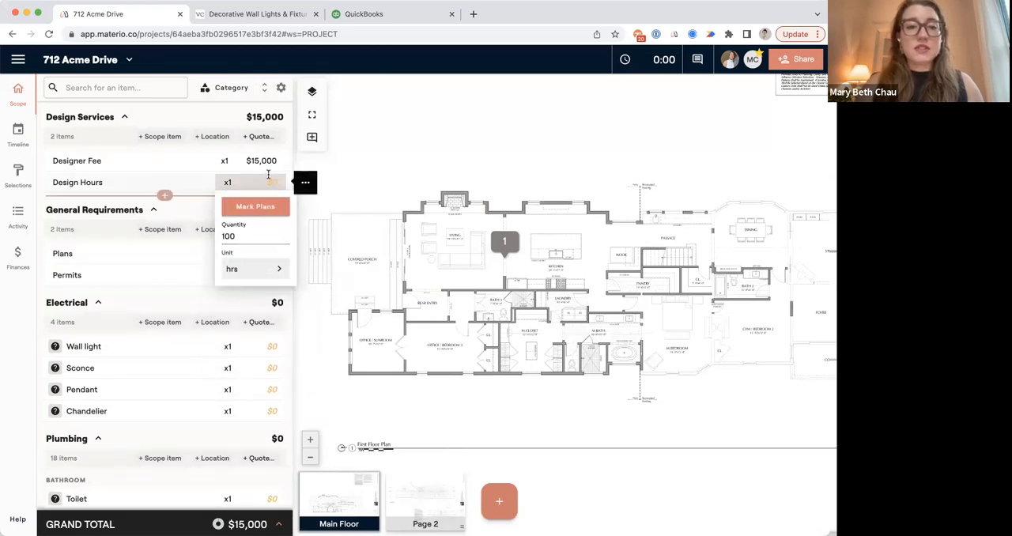
Set the Design Hours unit price to $150 and clear its markup and client tax.
click(269, 182)
text(150)
click(371, 250)
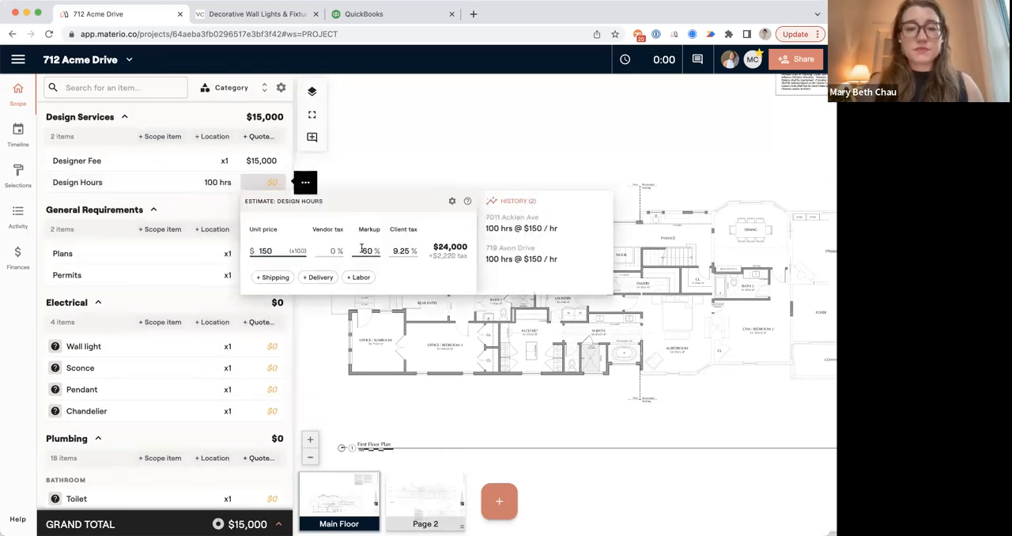
key(BackSpace)
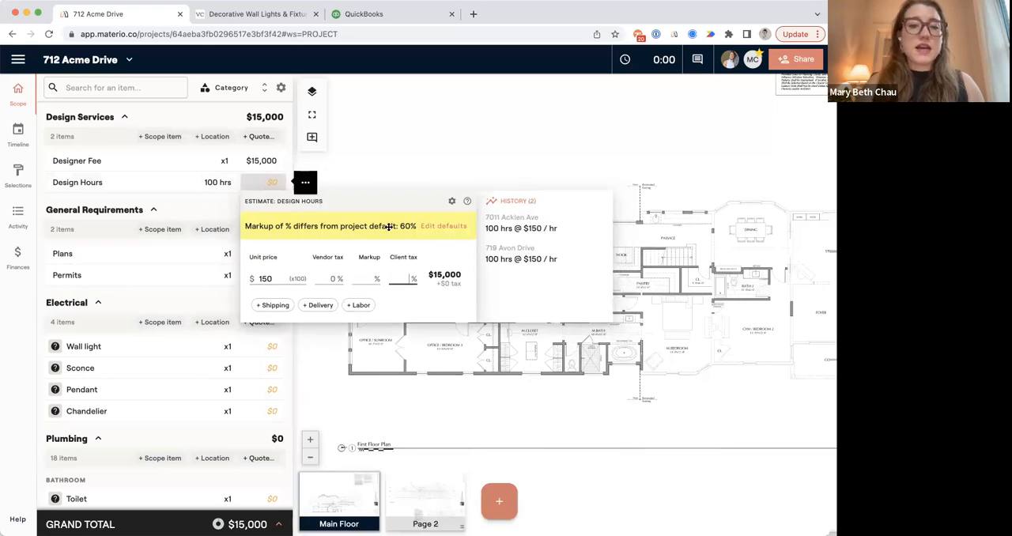
click(403, 169)
click(158, 195)
text(Design F)
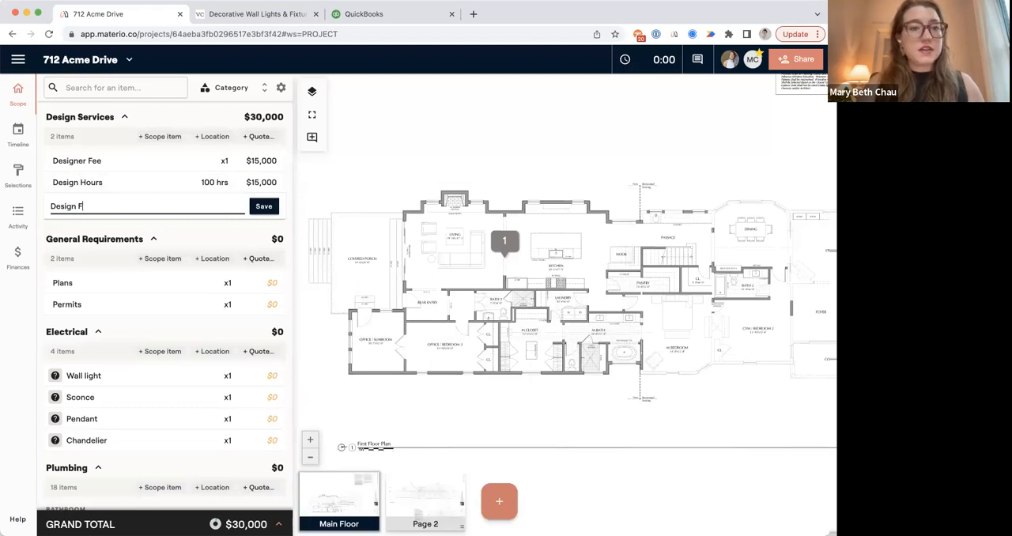
key(BackSpace)
key(BackSpace)
key(BackSpace)
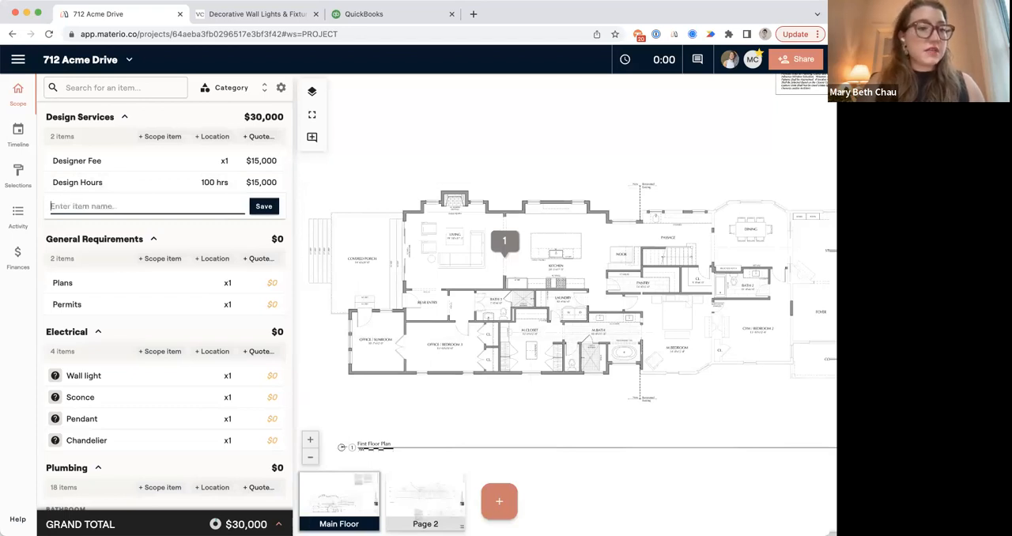
click(295, 226)
scroll(216, 338, down, 2)
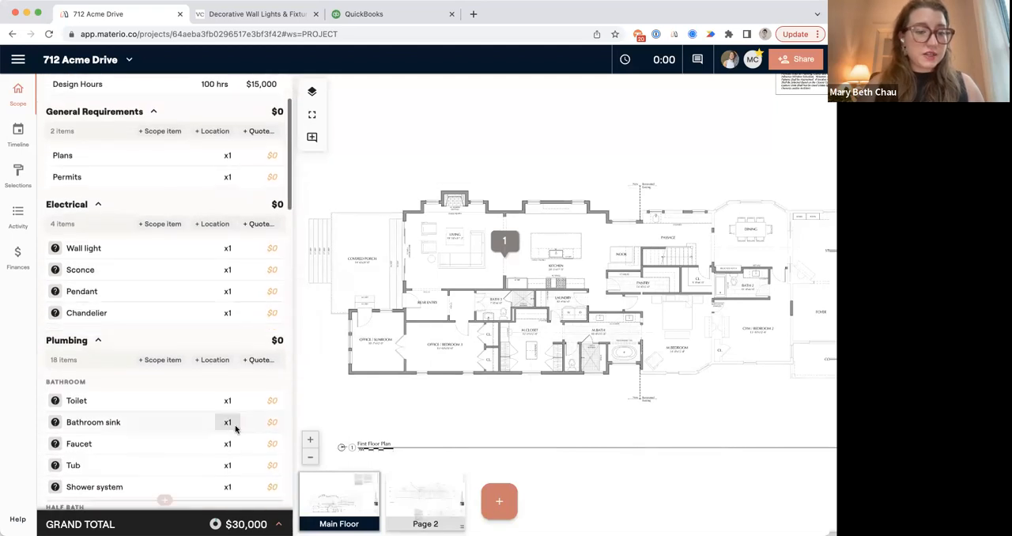
Add a project fee named Design Fee at a rate of 20 percent and save the fee changes.
click(273, 524)
click(175, 518)
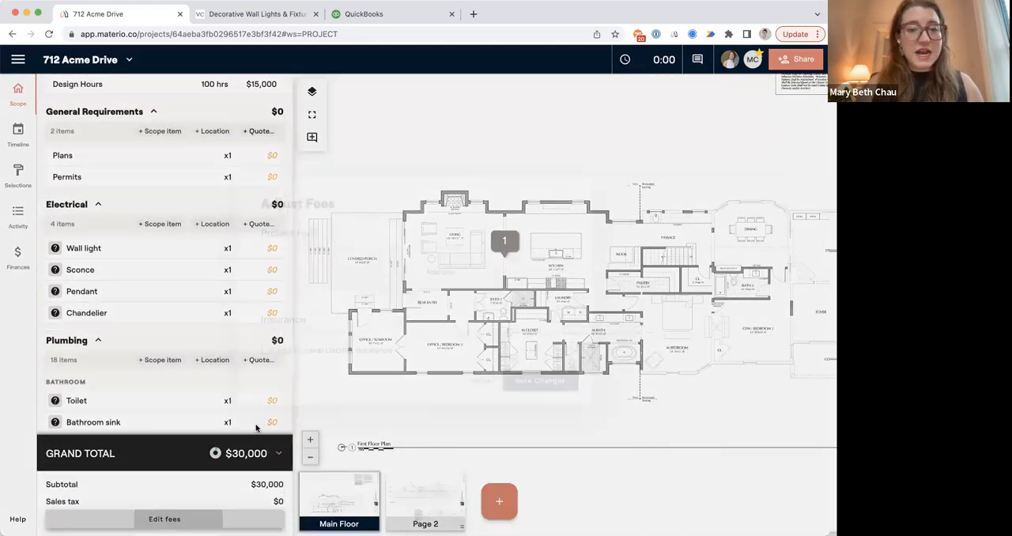
click(442, 271)
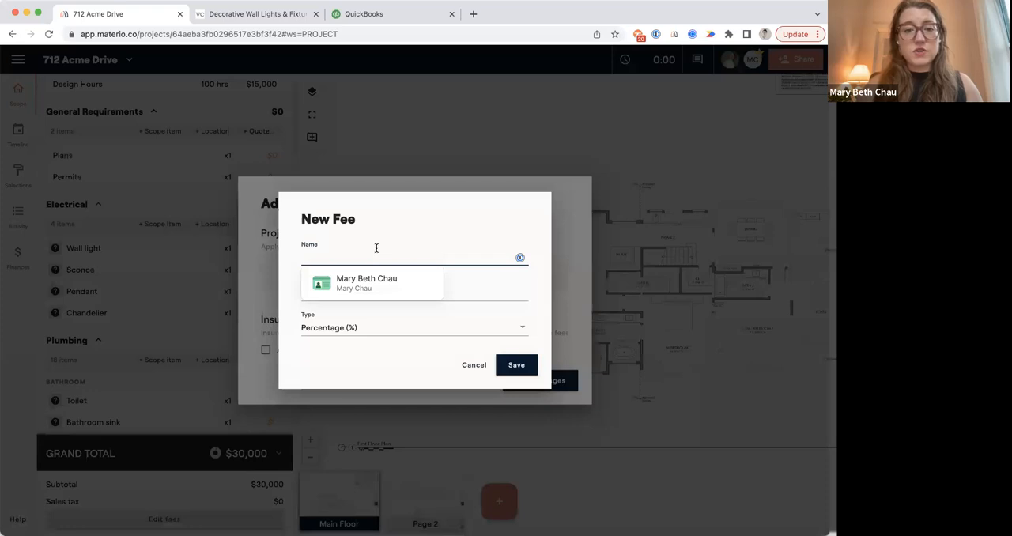
text(Design Fee)
click(477, 283)
text(10)
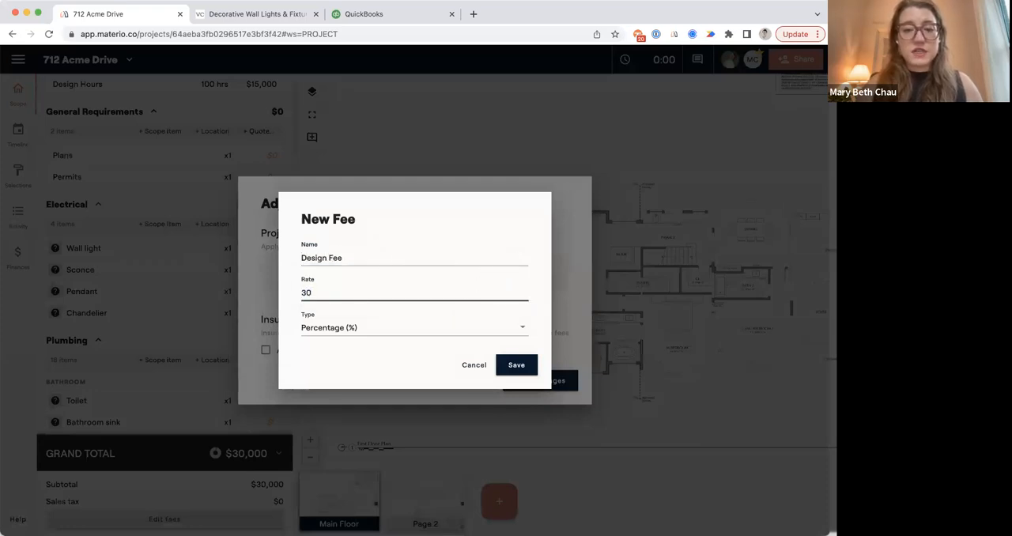
click(515, 368)
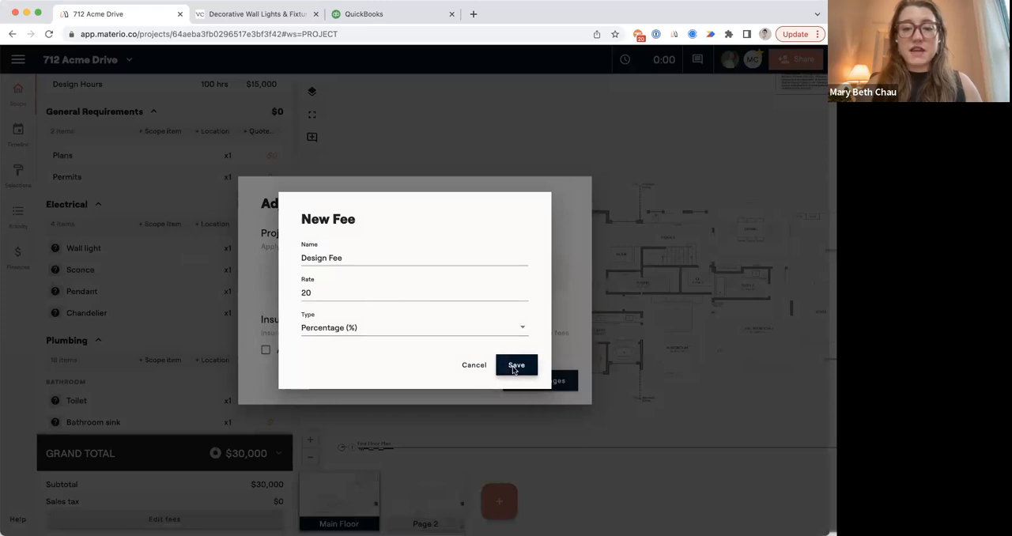
click(537, 393)
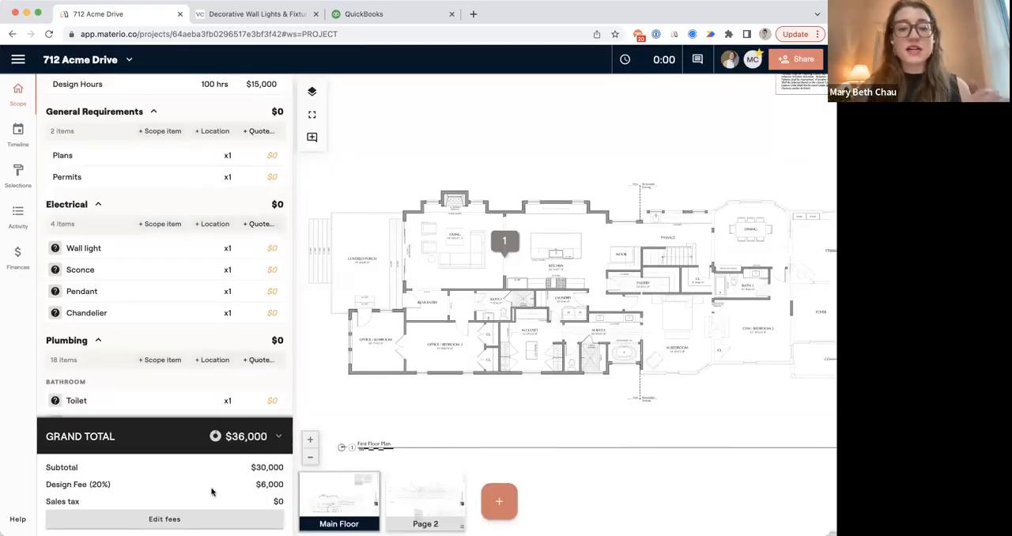
Start a billable time tracker on 712 Acme Drive for the Estimating activity and check the running timer.
scroll(215, 273, up, 3)
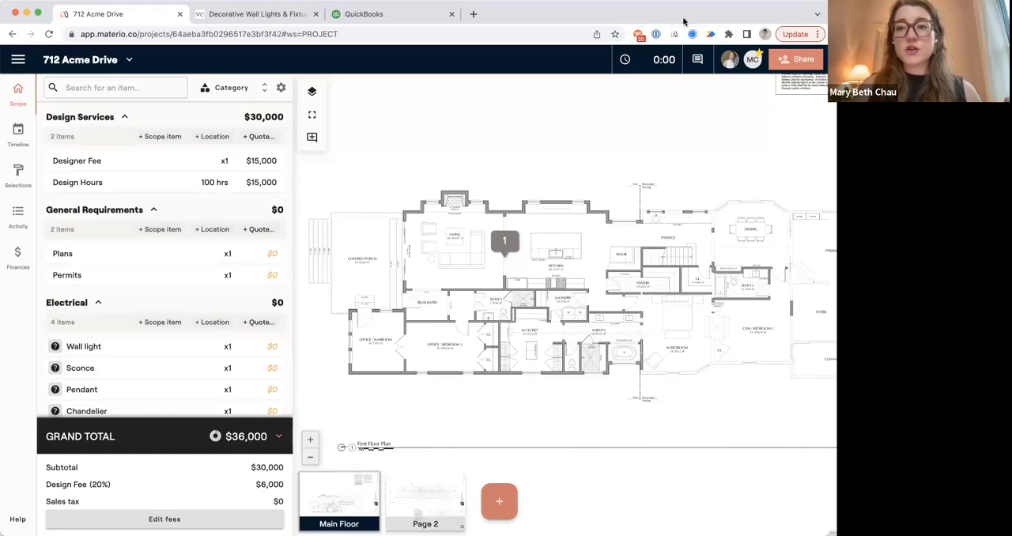
click(649, 63)
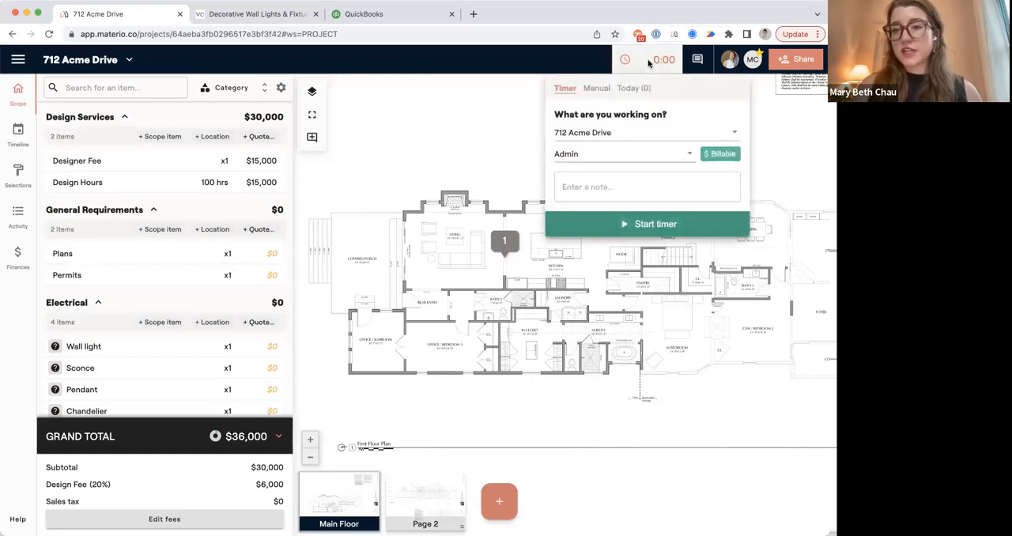
click(591, 157)
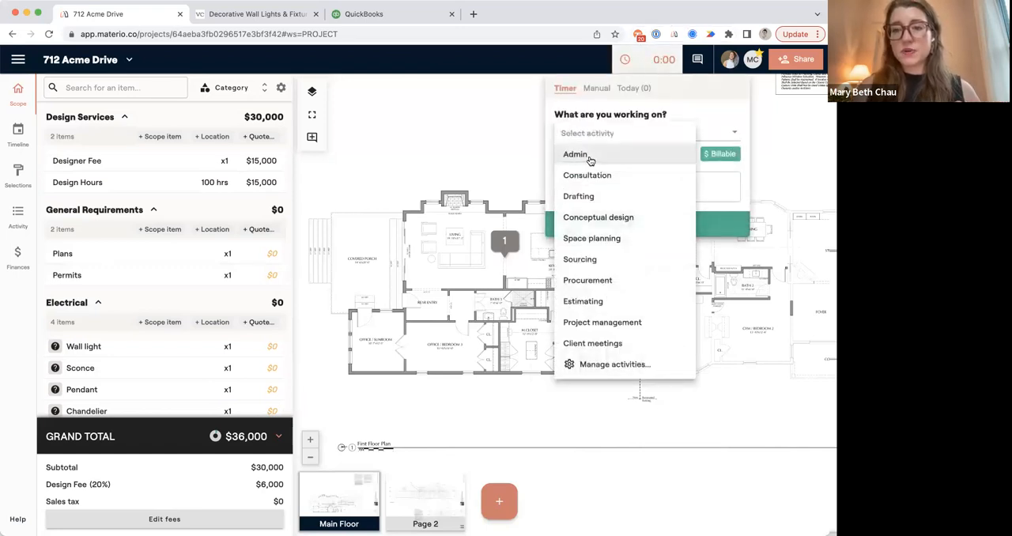
click(589, 217)
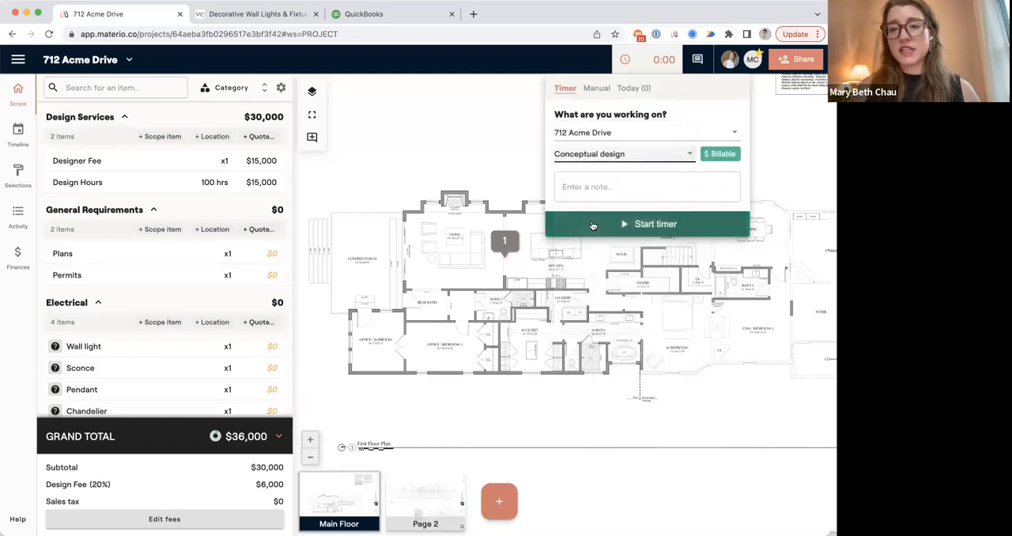
click(592, 151)
click(583, 235)
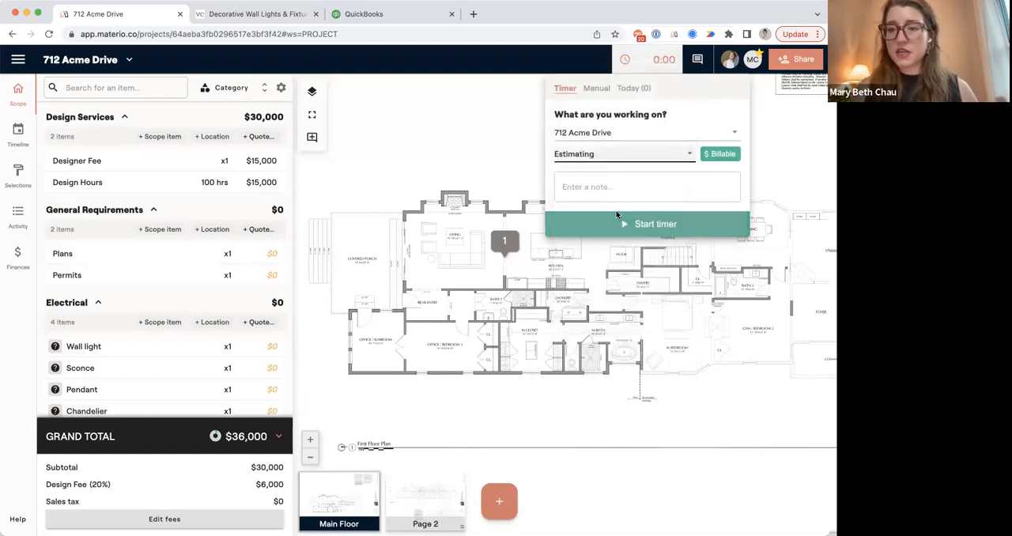
click(653, 224)
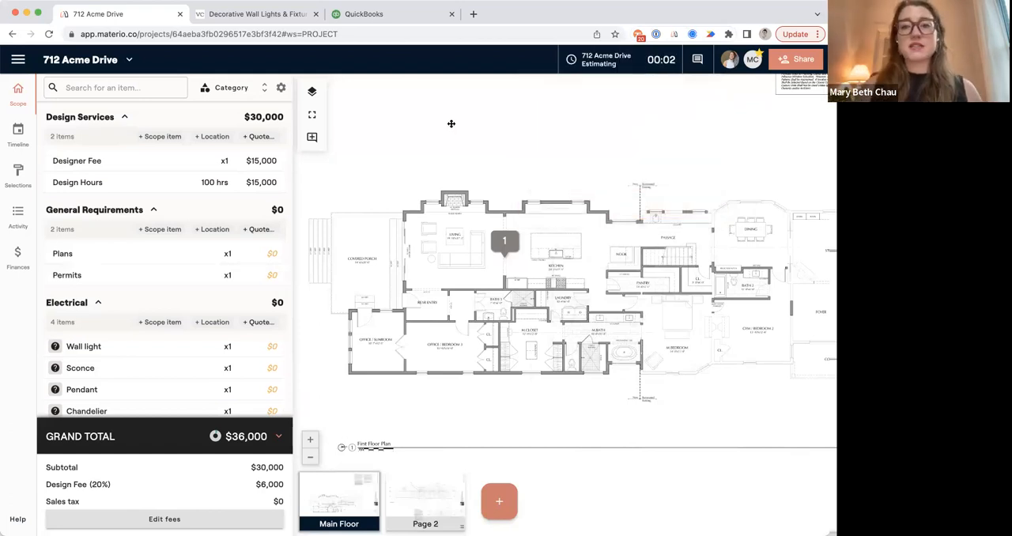
click(581, 64)
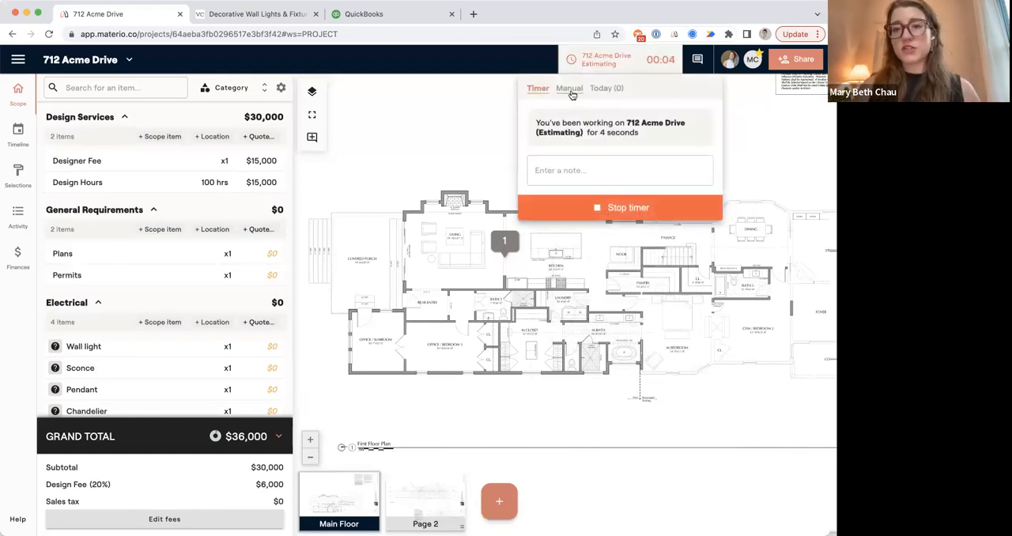
click(473, 119)
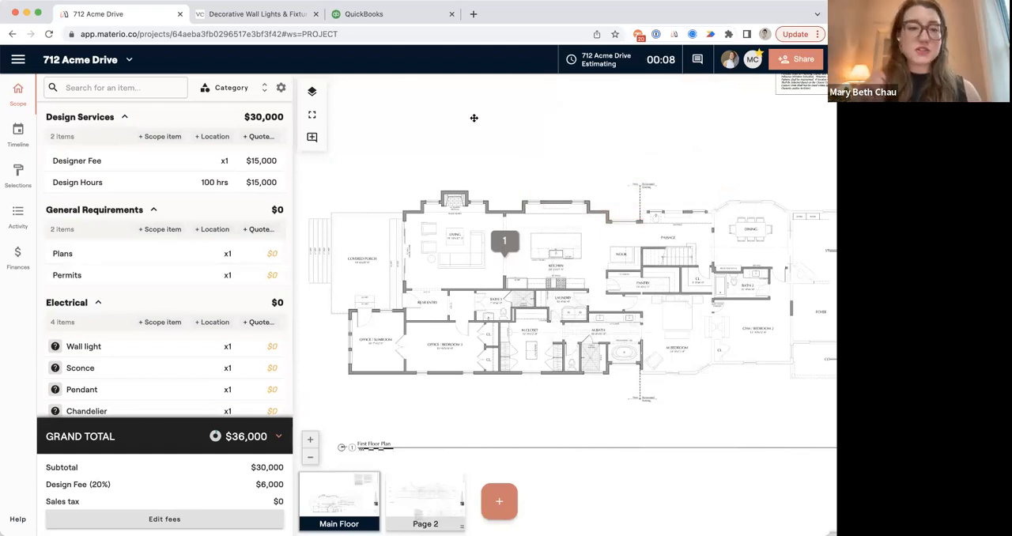
Add Kitchen and Living Room locations to the Electrical category.
scroll(216, 310, down, 5)
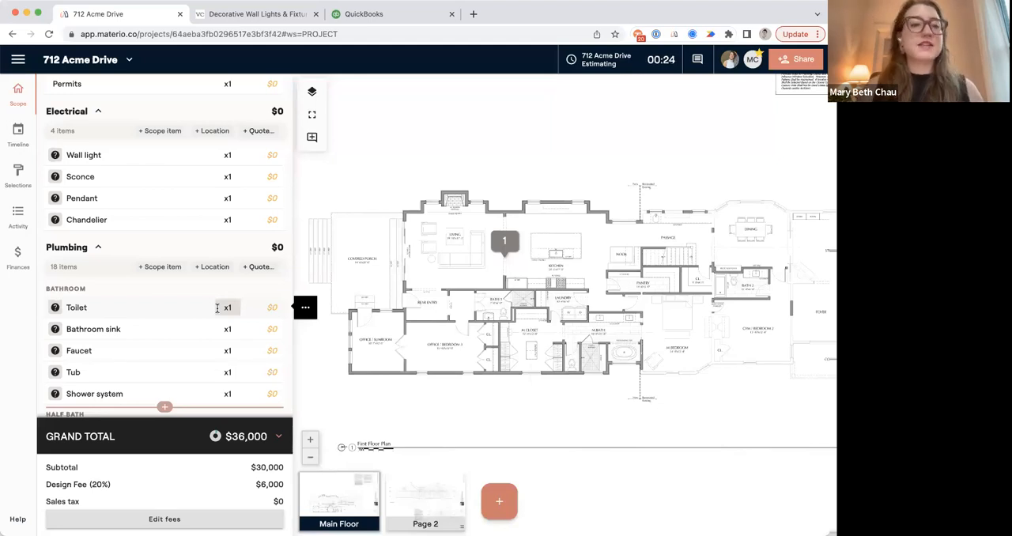
click(212, 131)
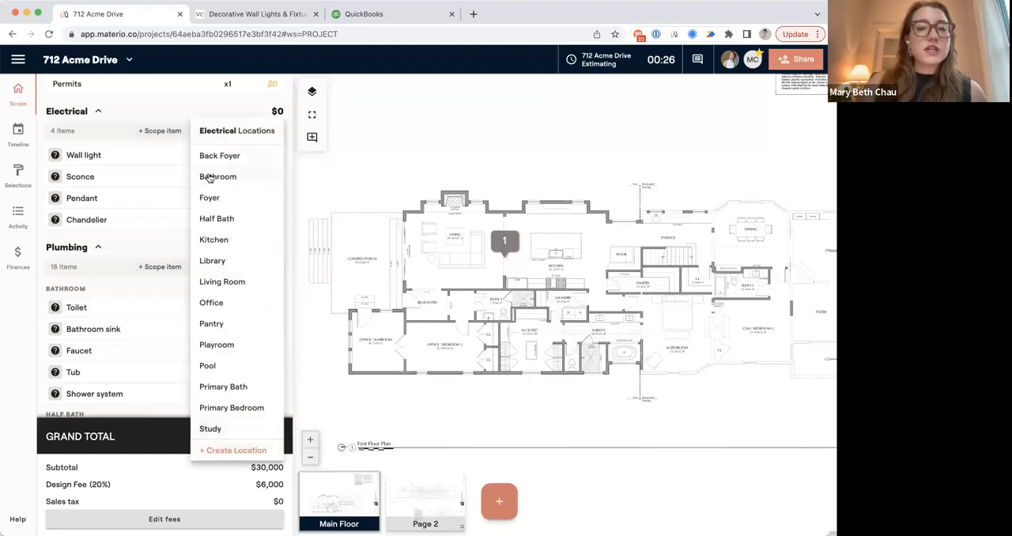
click(218, 239)
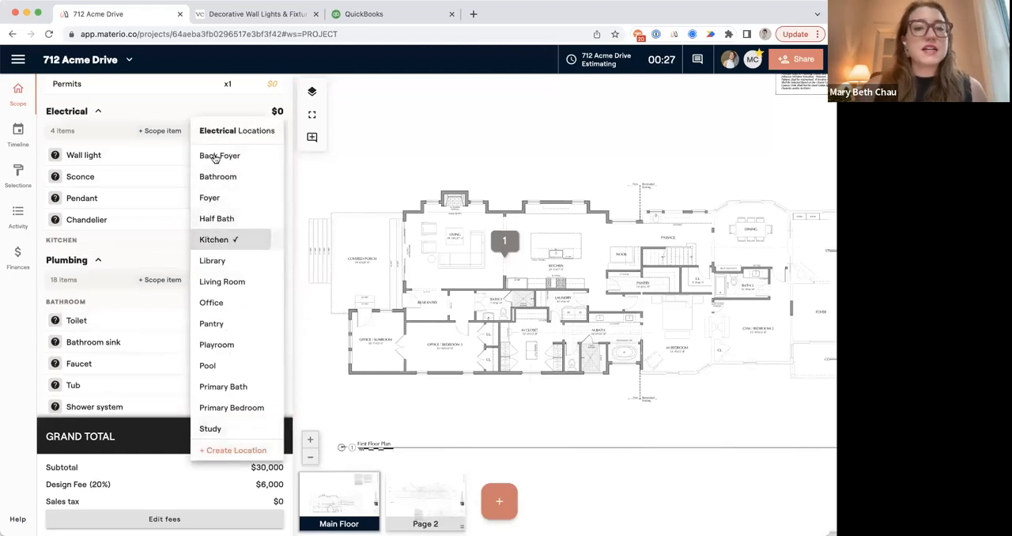
click(225, 283)
Move Pendant into the Electrical category's Kitchen location, and Chandelier and Sconce into its Living Room location.
drag(129, 219, 131, 306)
drag(106, 207, 104, 237)
drag(98, 179, 101, 251)
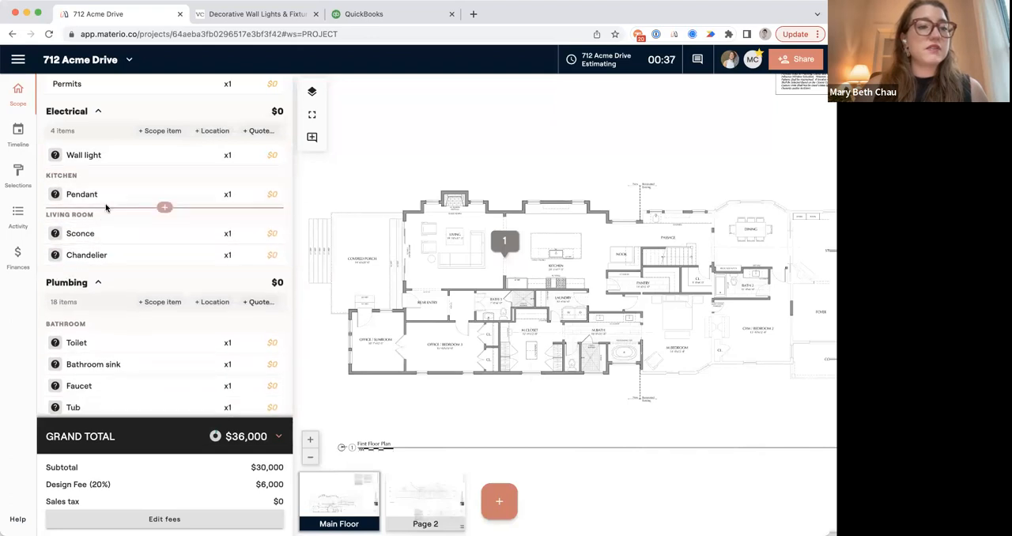
Add an item named Under cabinet light below Pendant in the Electrical category's Kitchen location.
click(164, 207)
text(U)
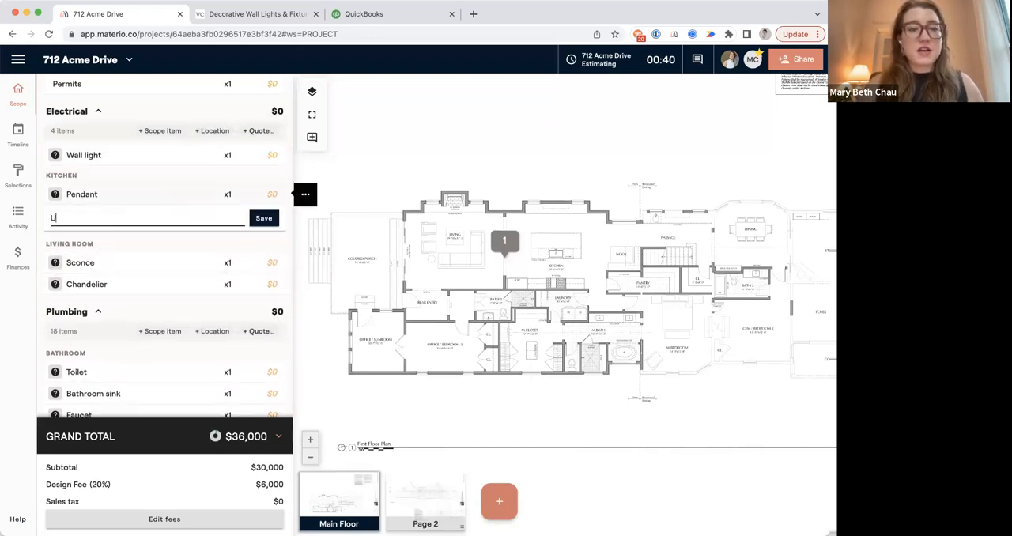
text(nder cabinet light)
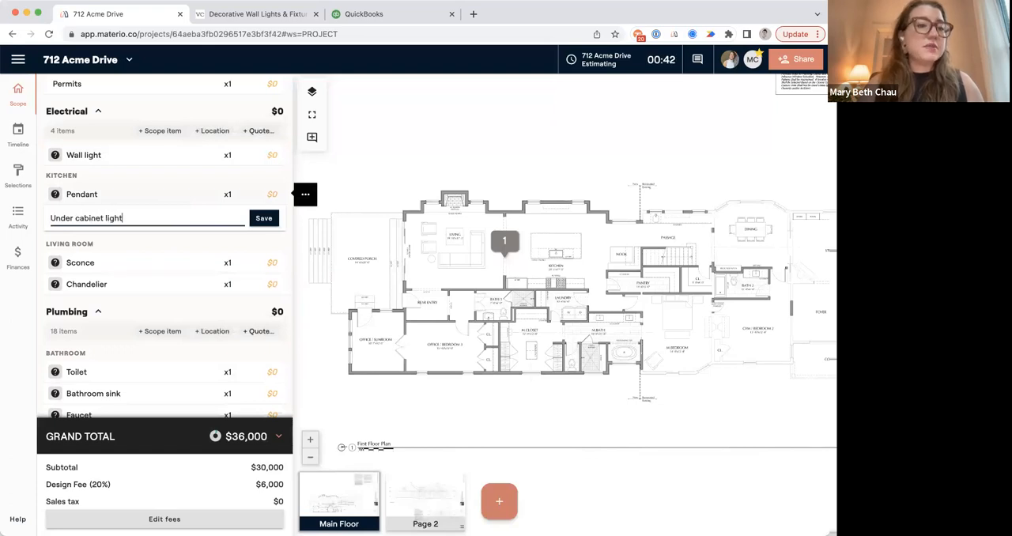
key(Return)
click(300, 207)
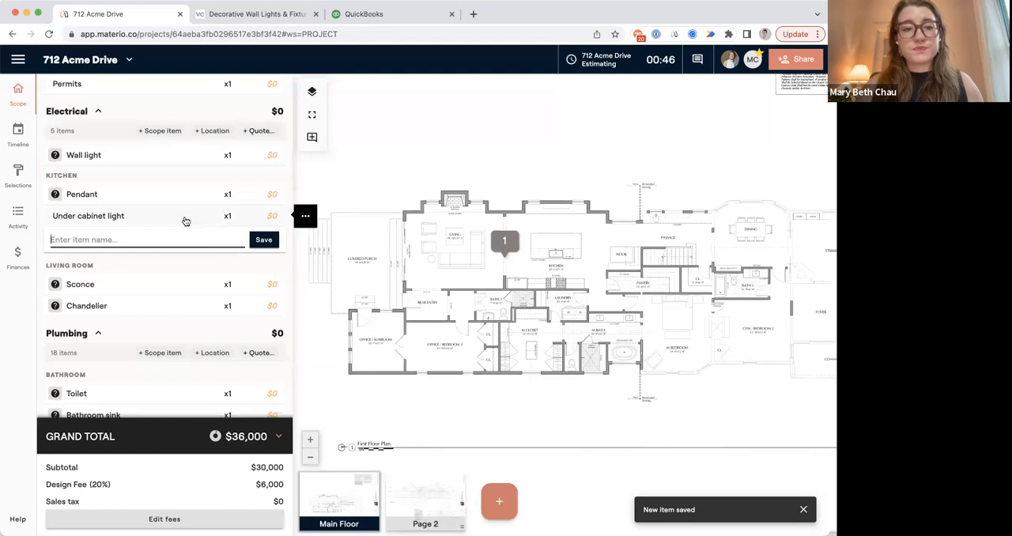
Enable client selection for the Under cabinet light item and return to the scope list.
click(185, 218)
scroll(154, 379, down, 1)
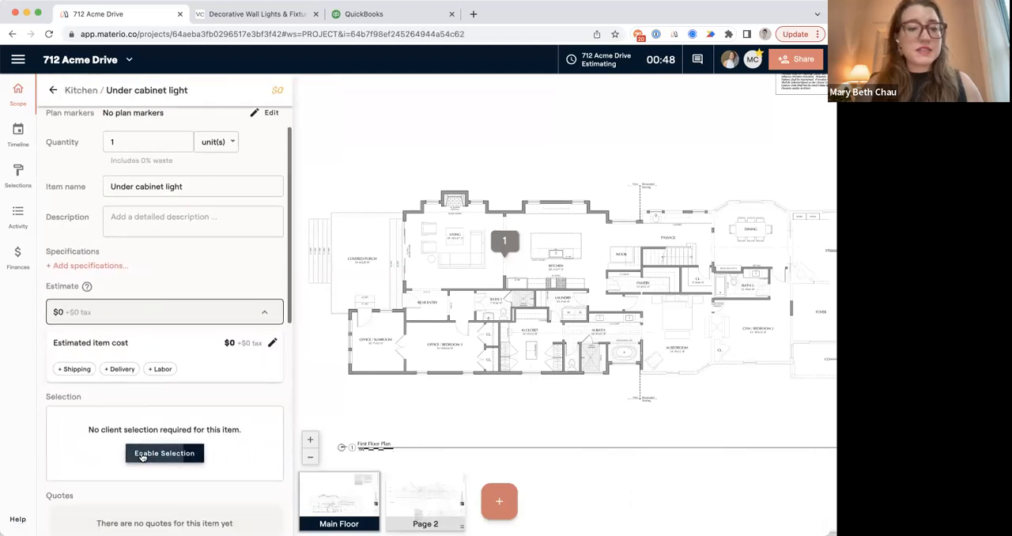
click(143, 452)
click(55, 91)
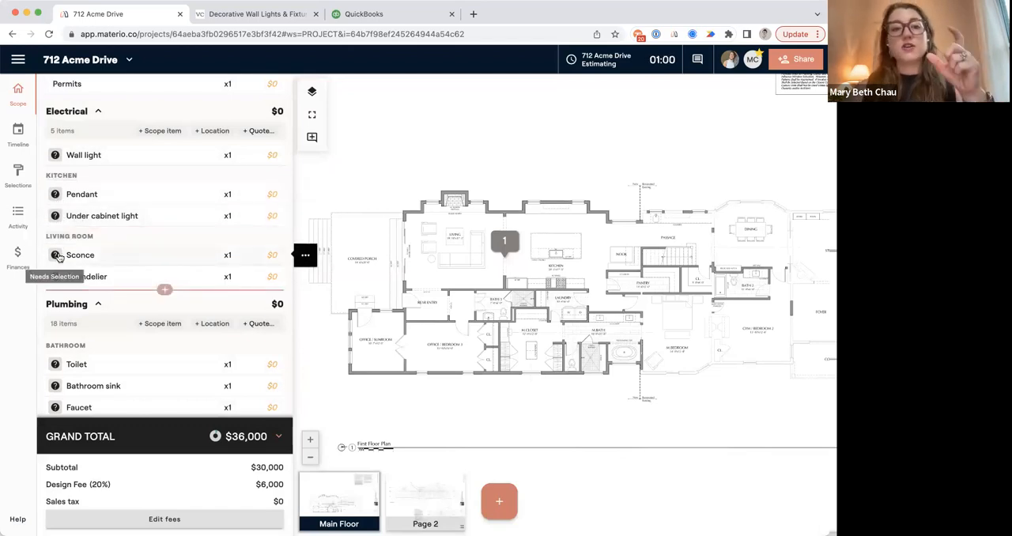
Review the project's open selections grouped by location and return to the scope.
click(19, 175)
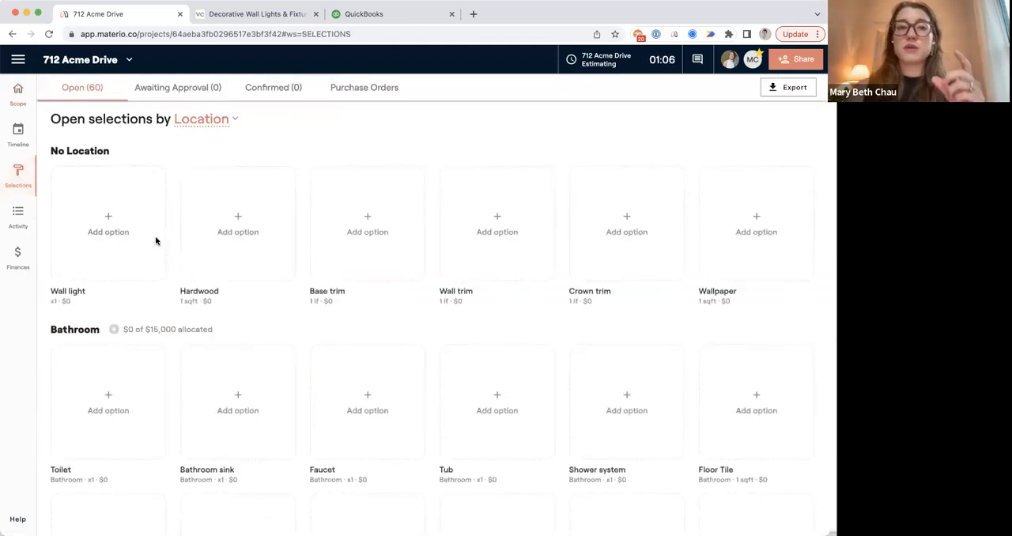
scroll(353, 341, down, 4)
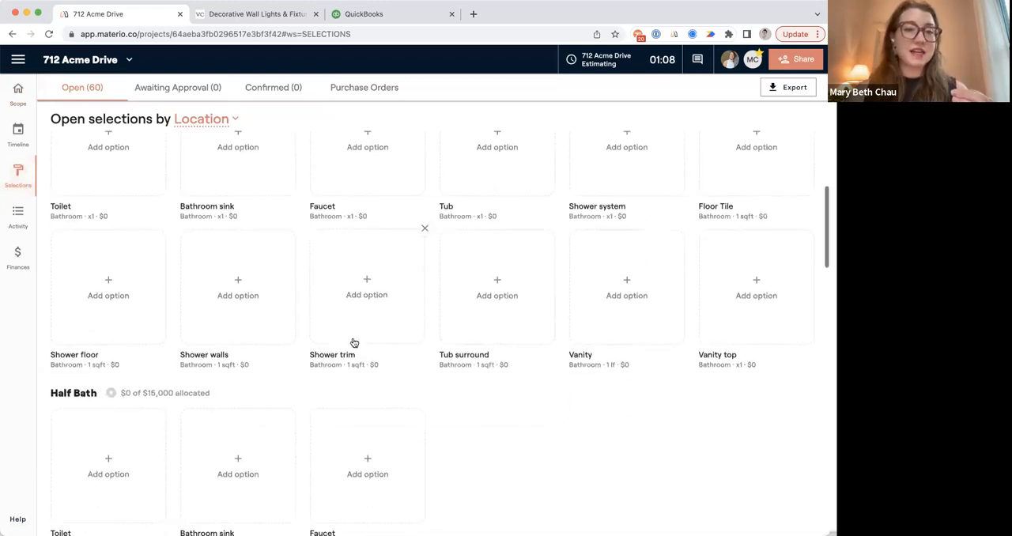
scroll(353, 342, up, 4)
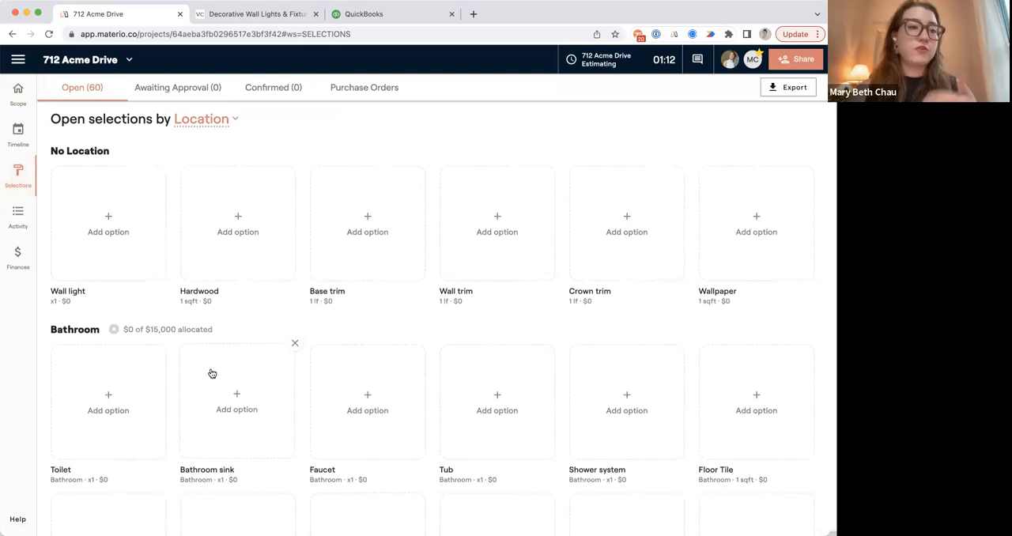
click(30, 91)
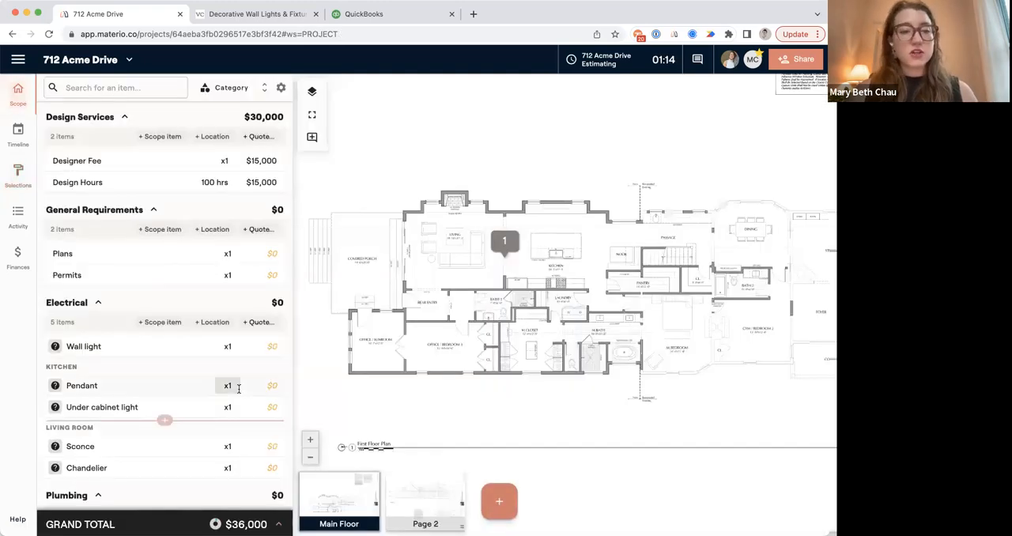
Mark three Pendant points along the kitchen island on the Main Floor plan and save them as the item's quantity.
scroll(238, 388, down, 5)
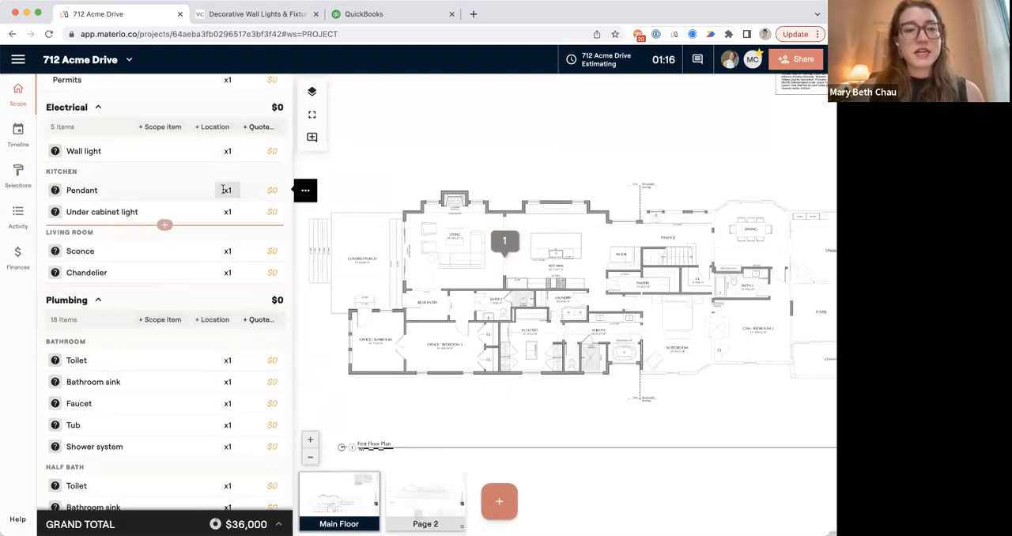
click(227, 190)
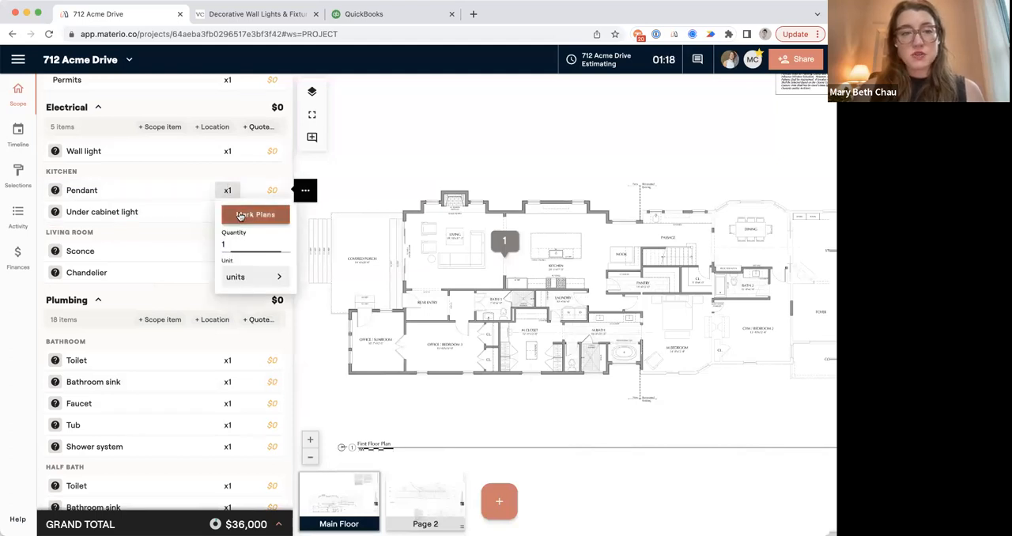
click(241, 215)
click(538, 243)
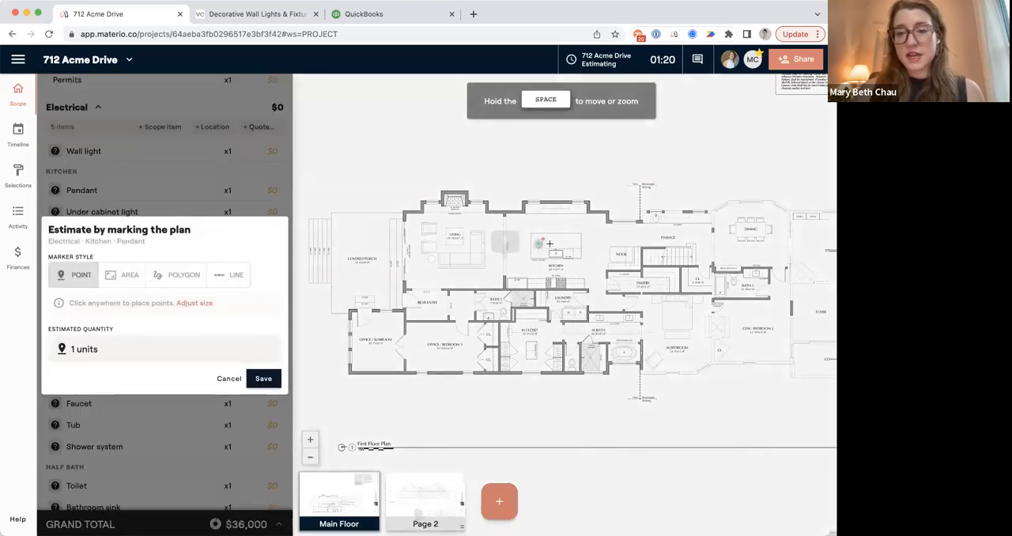
click(556, 245)
click(572, 244)
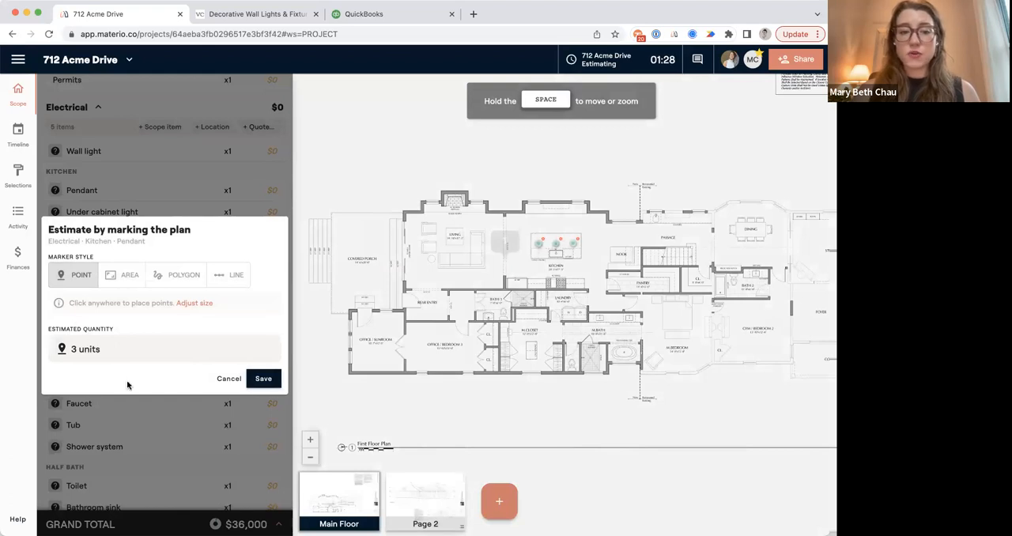
click(263, 379)
Set the Pendant unit price to $500 and add a shipping cost of $50.
click(271, 189)
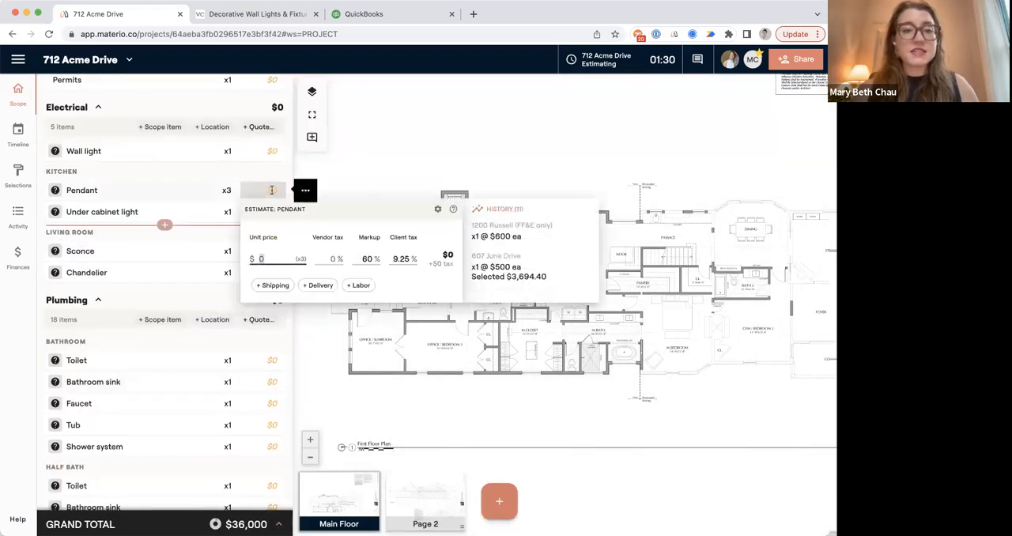
text(500)
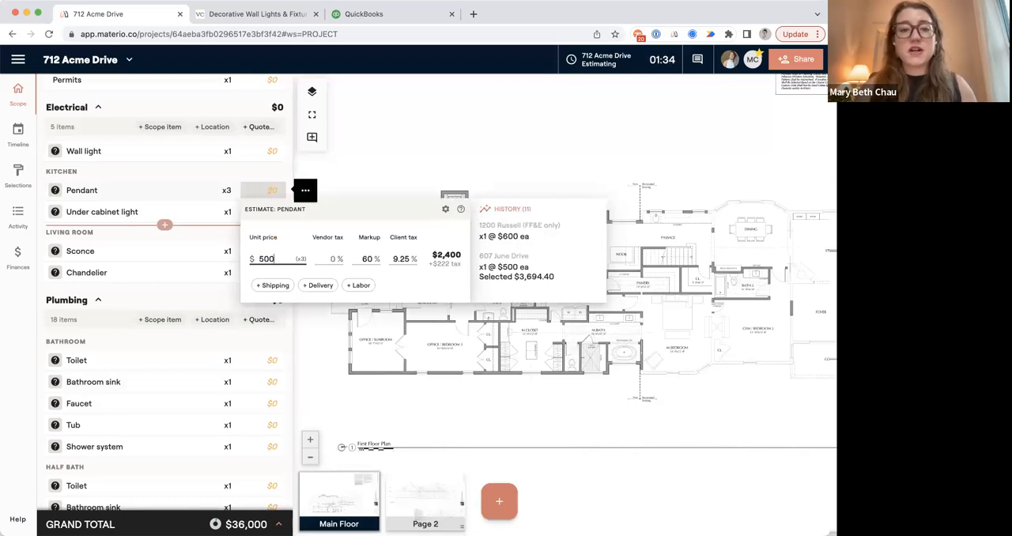
click(272, 285)
click(308, 286)
text(50)
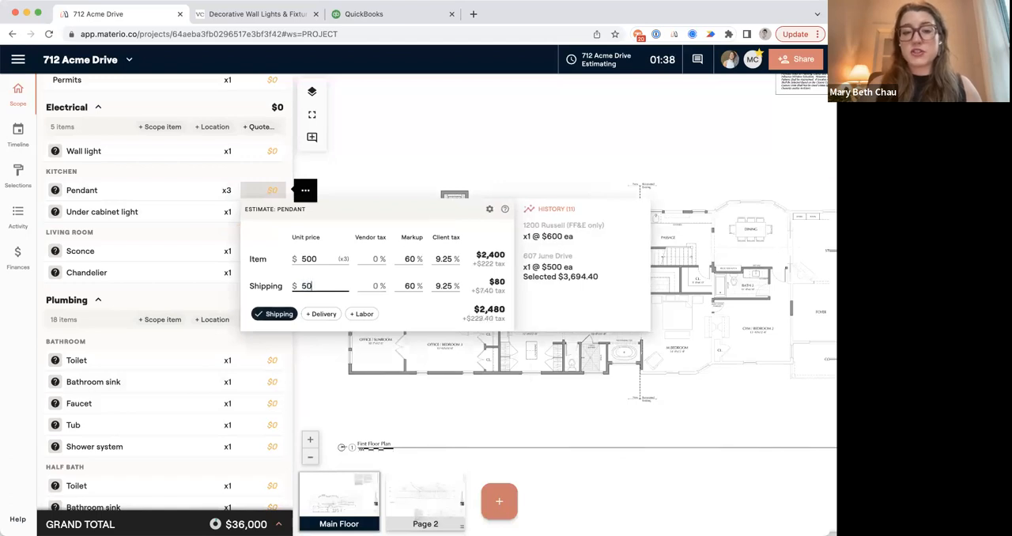
Clear the markup and client tax on the Pendant's shipping cost.
click(411, 288)
key(BackSpace)
key(Tab)
key(BackSpace)
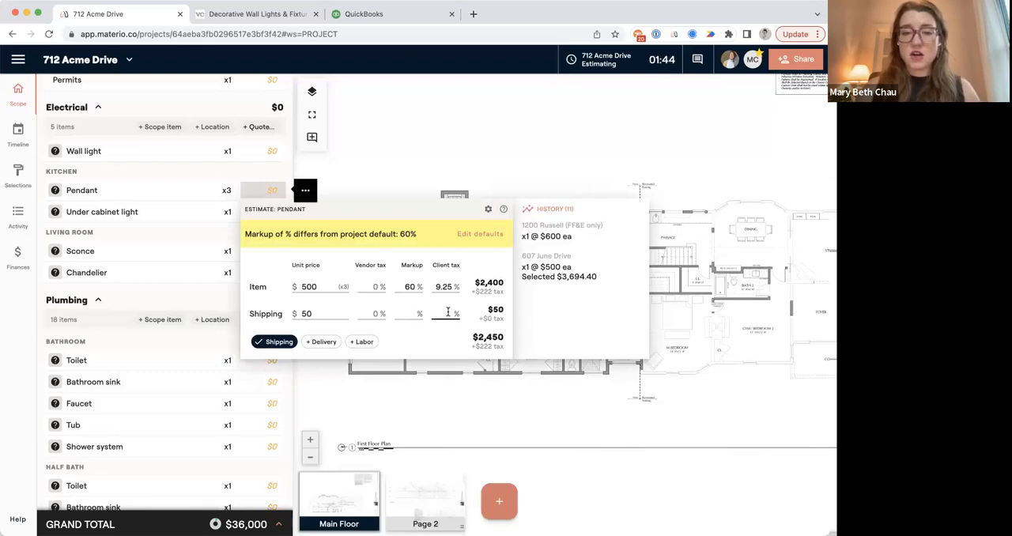
Set the project's default shipping, delivery and labor markups to 20% and clear the client tax on all three.
click(479, 234)
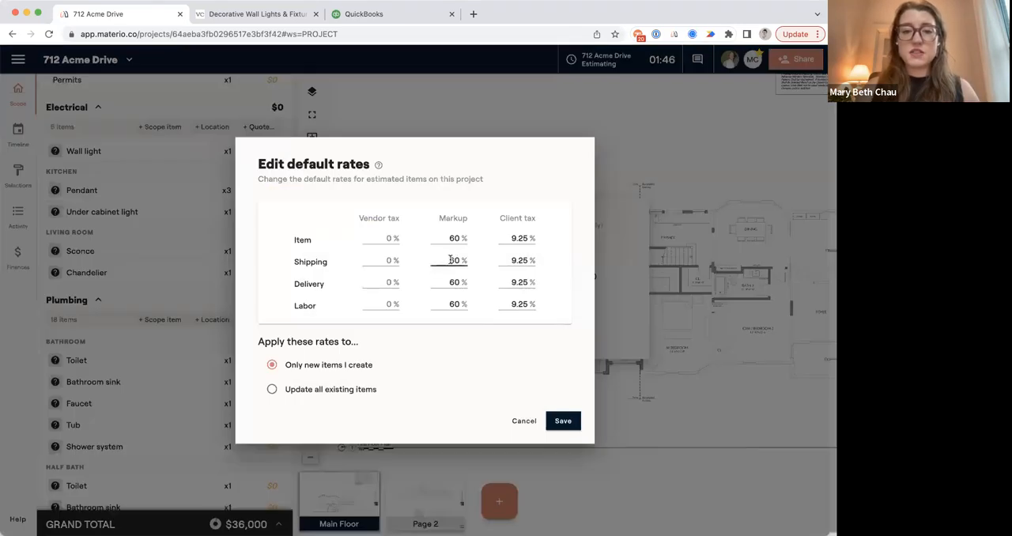
double_click(451, 260)
text(20)
double_click(524, 258)
key(BackSpace)
click(453, 282)
text(20)
double_click(522, 283)
key(BackSpace)
click(453, 304)
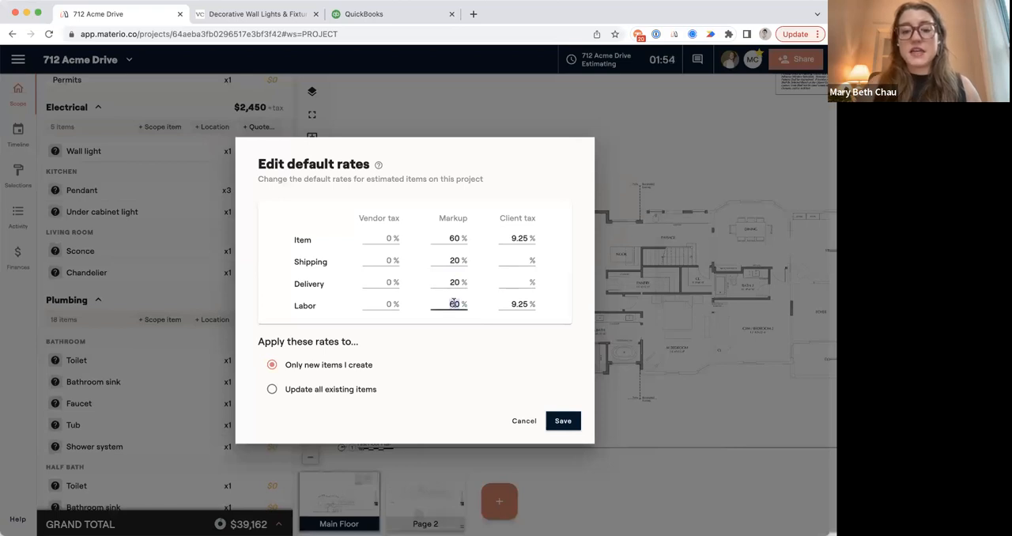
double_click(516, 305)
key(BackSpace)
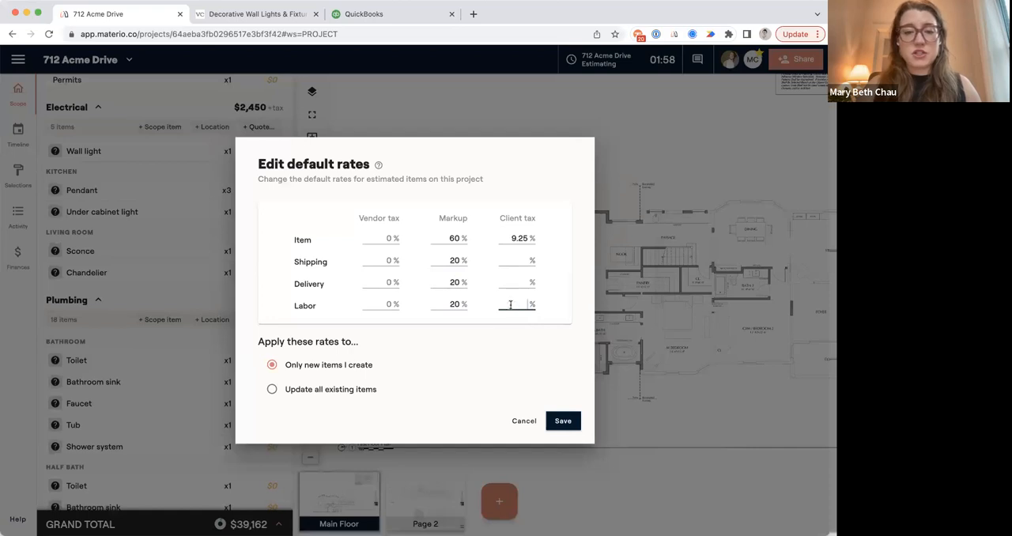
Apply the new default rates to all existing items and confirm updating the items and selection options.
click(355, 389)
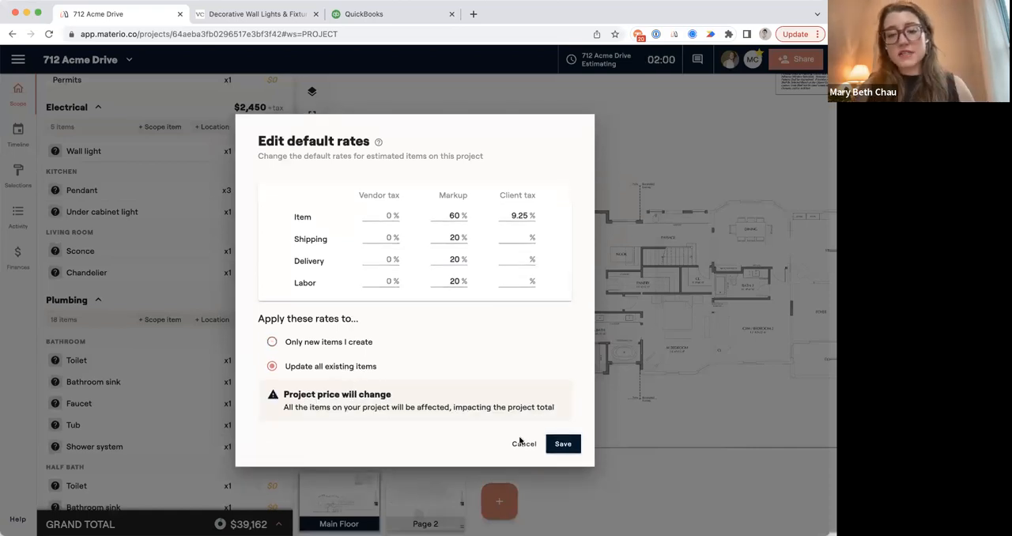
click(565, 447)
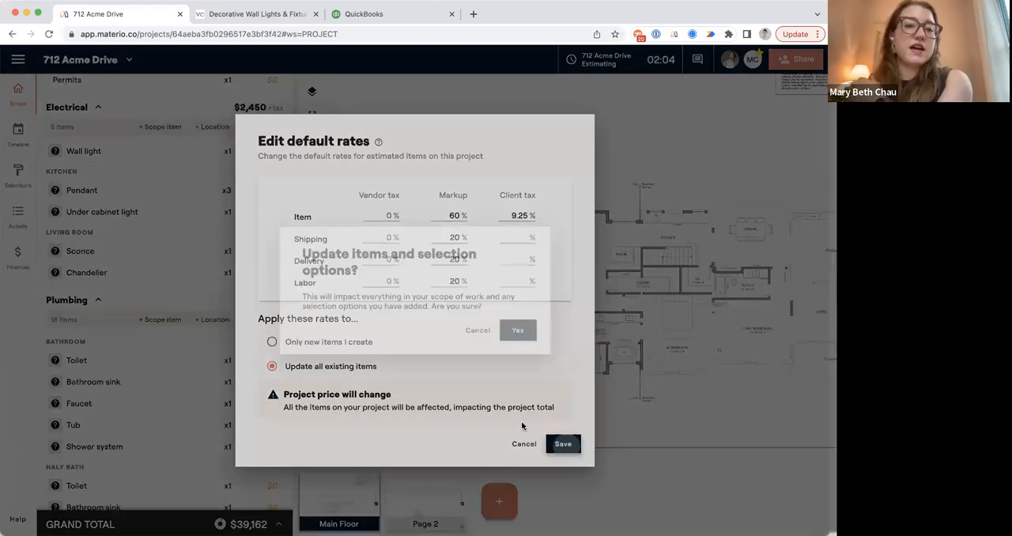
click(508, 335)
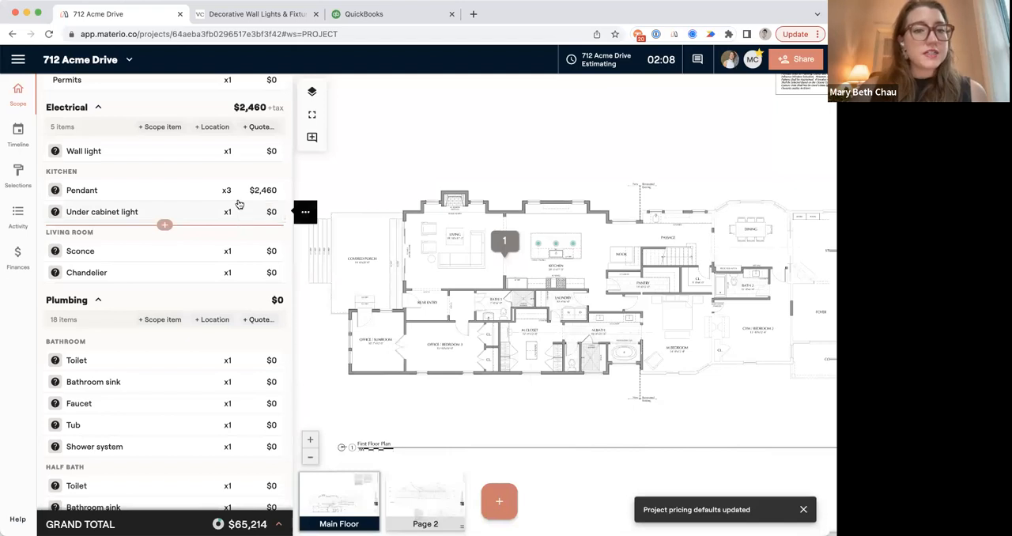
Mark two Sconce points on the living room wall either side of the fireplace and save them as the item's quantity.
click(227, 249)
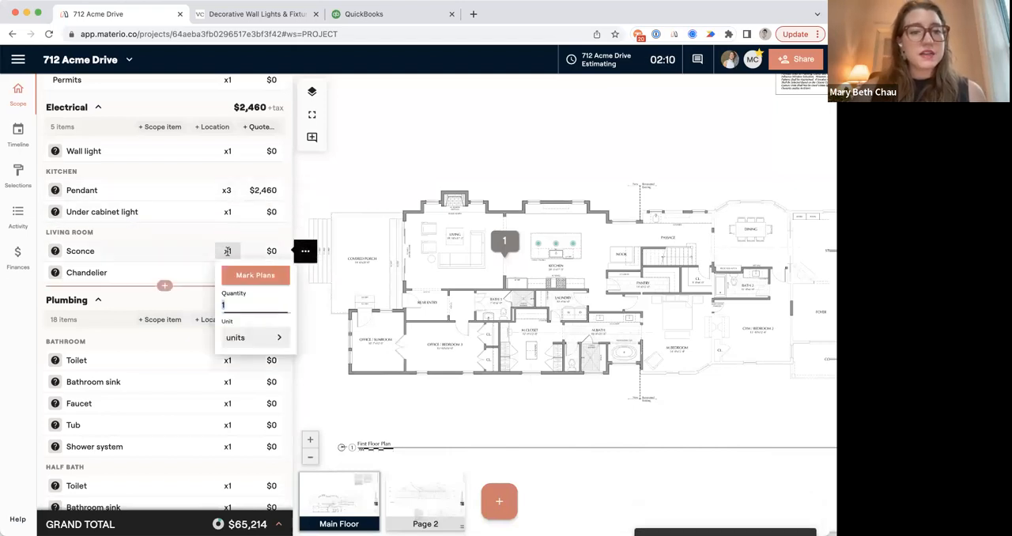
click(247, 275)
click(414, 211)
click(492, 212)
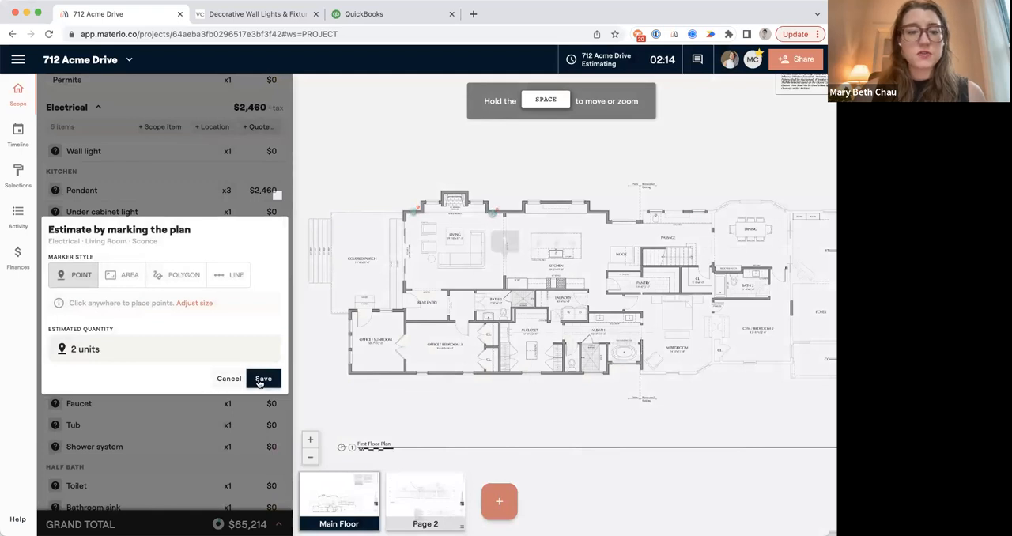
click(262, 378)
Set the living room Sconce unit price to $500.
click(272, 250)
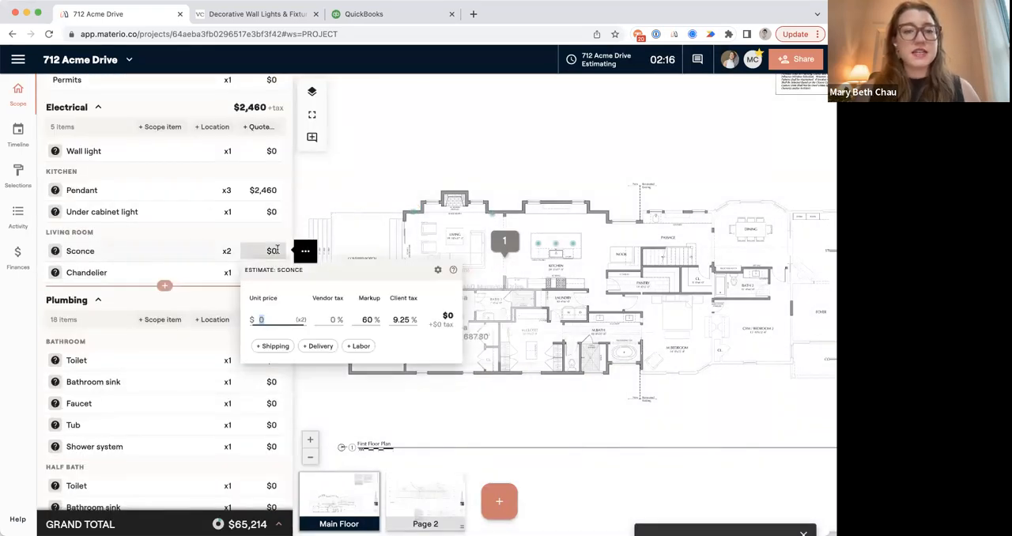
text(500)
key(Return)
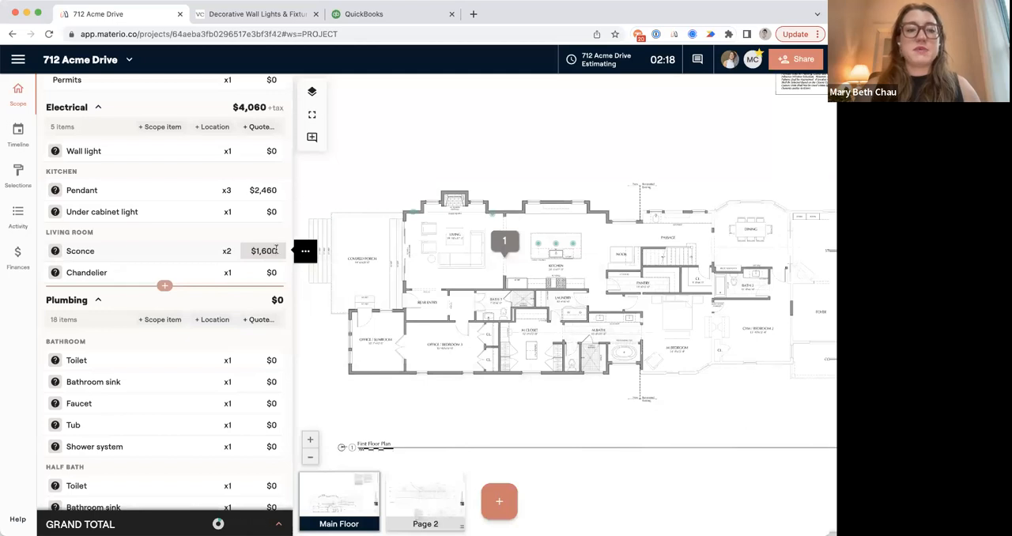
Price the Bathroom Floor Tile at $12 per sqft, with a $20 shipping cost and a $100 delivery cost.
scroll(221, 380, down, 2)
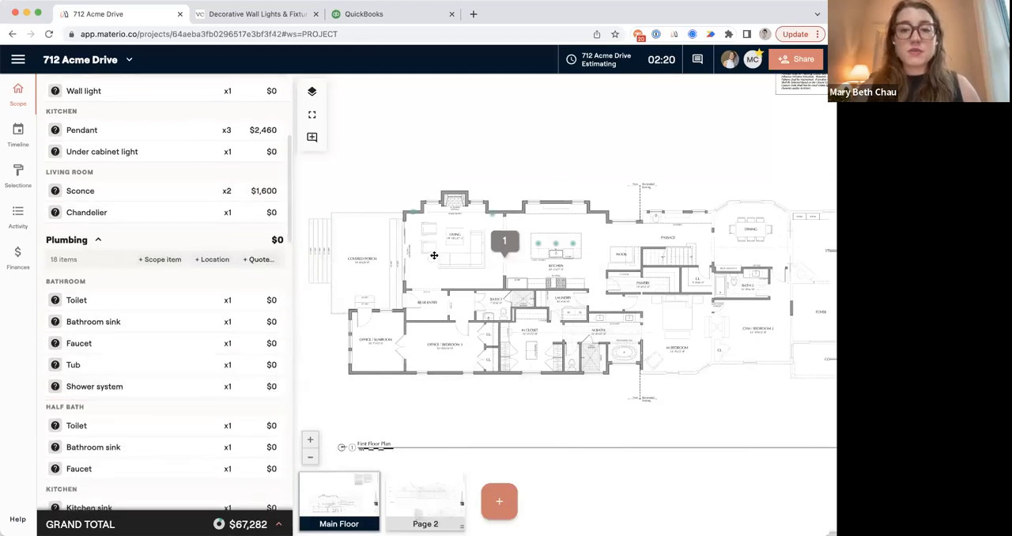
scroll(434, 255, up, 5)
scroll(421, 251, up, 3)
drag(468, 246, 509, 145)
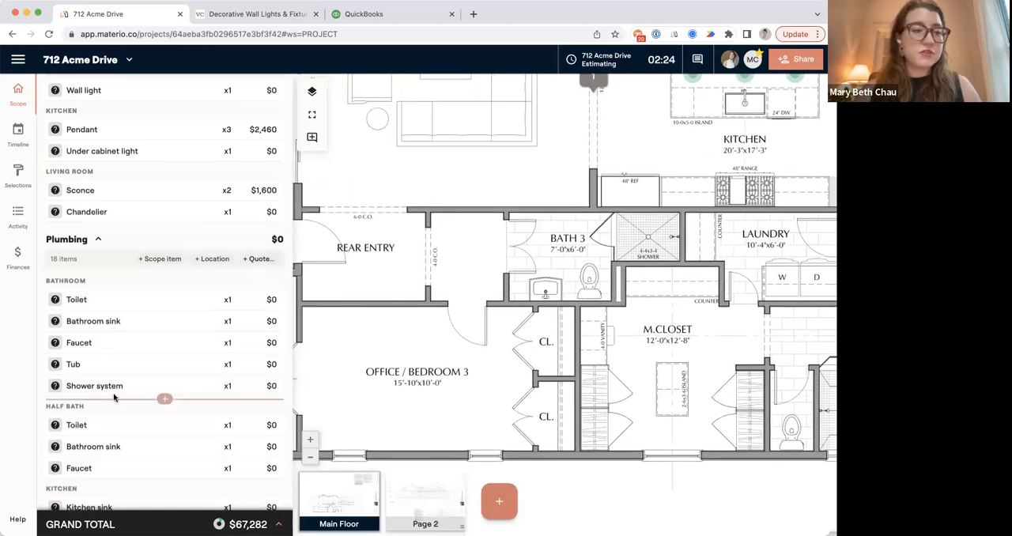
scroll(119, 399, down, 15)
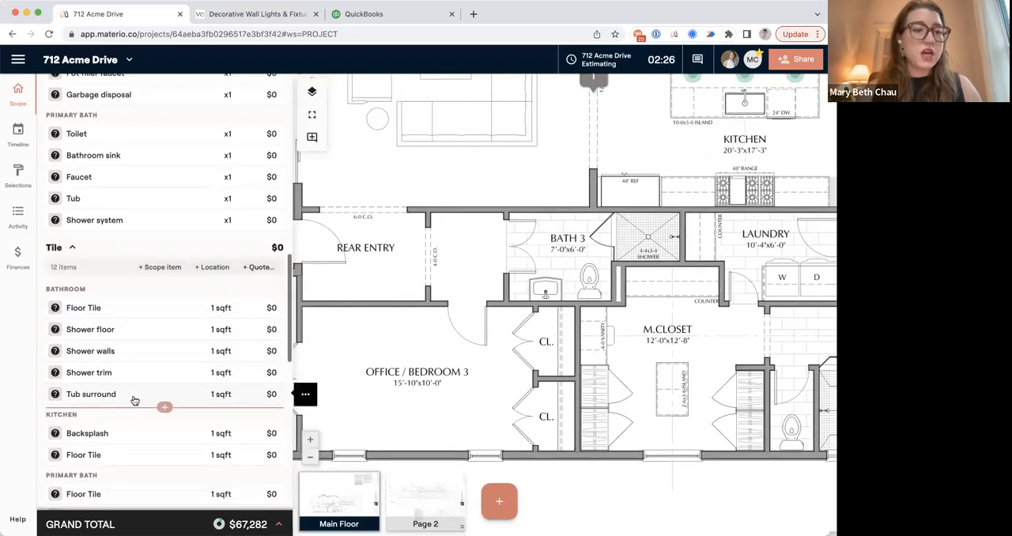
scroll(135, 401, down, 4)
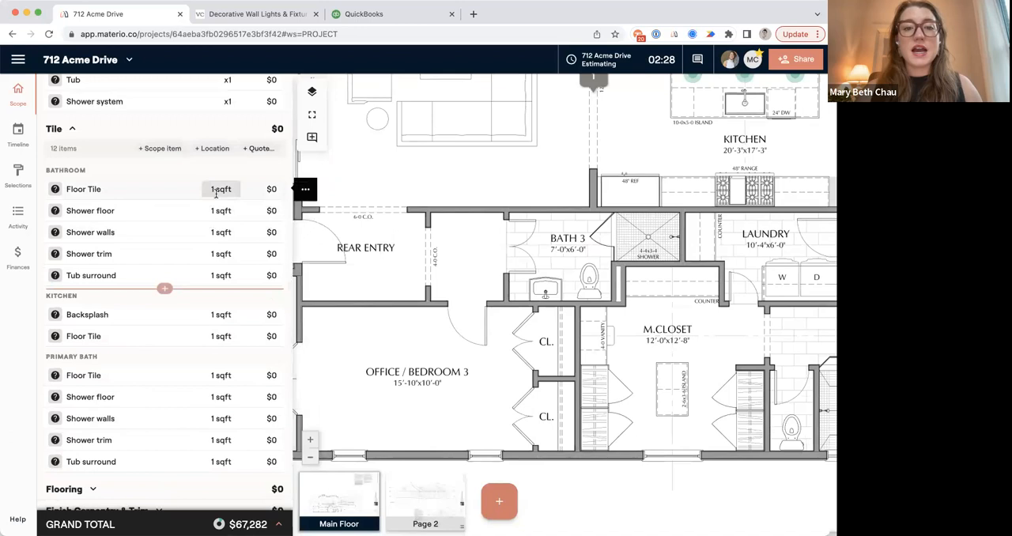
click(271, 189)
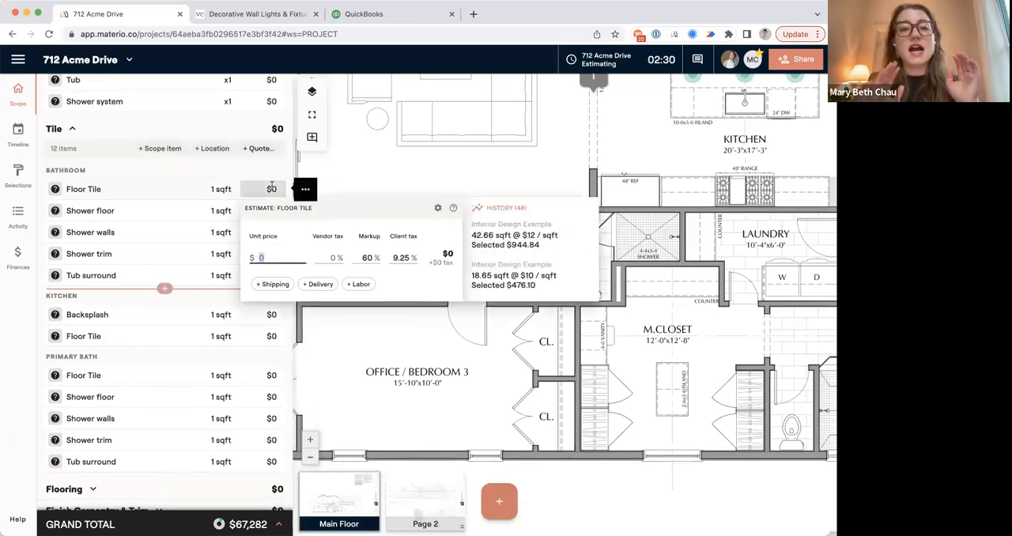
text(12)
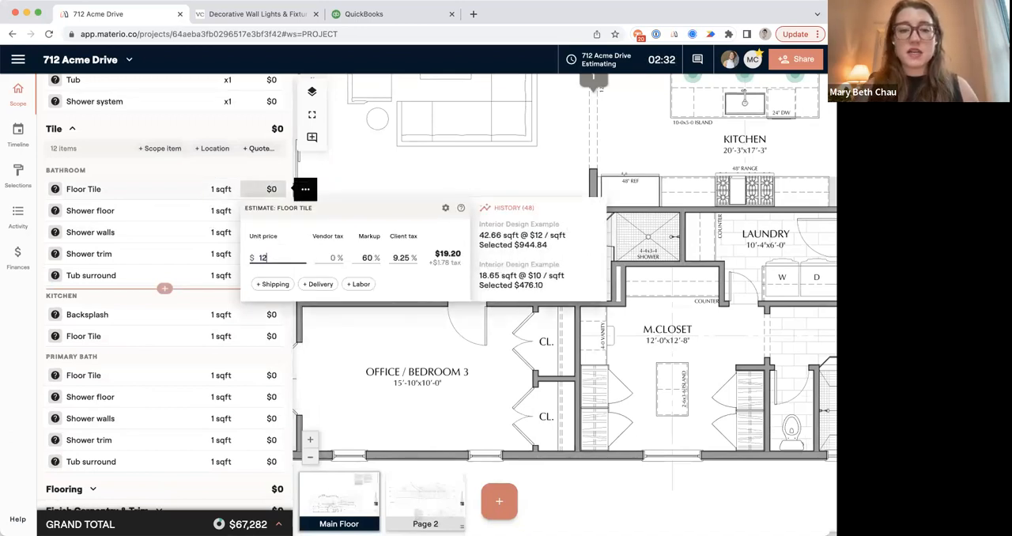
click(305, 189)
click(272, 283)
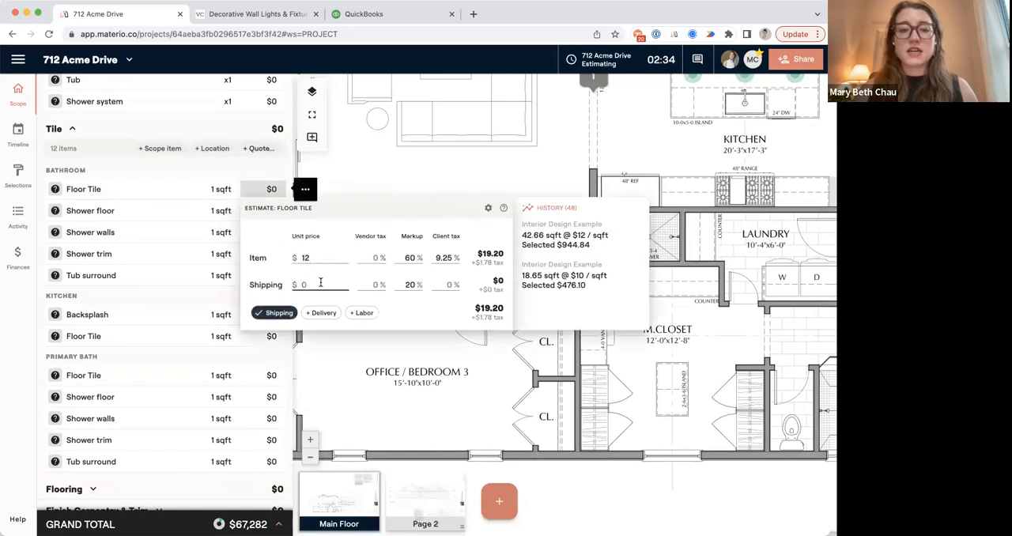
text(20)
click(321, 312)
text(100)
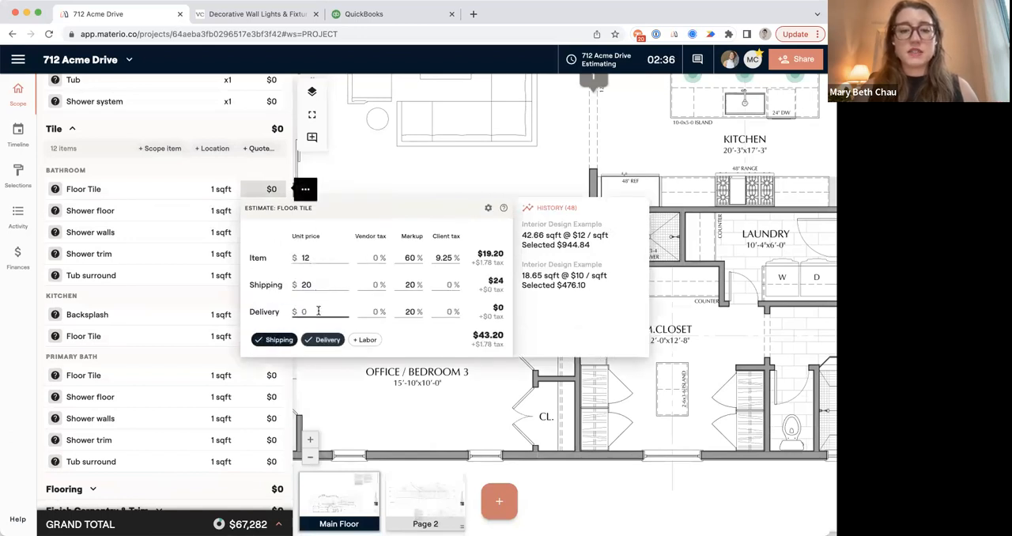
key(Return)
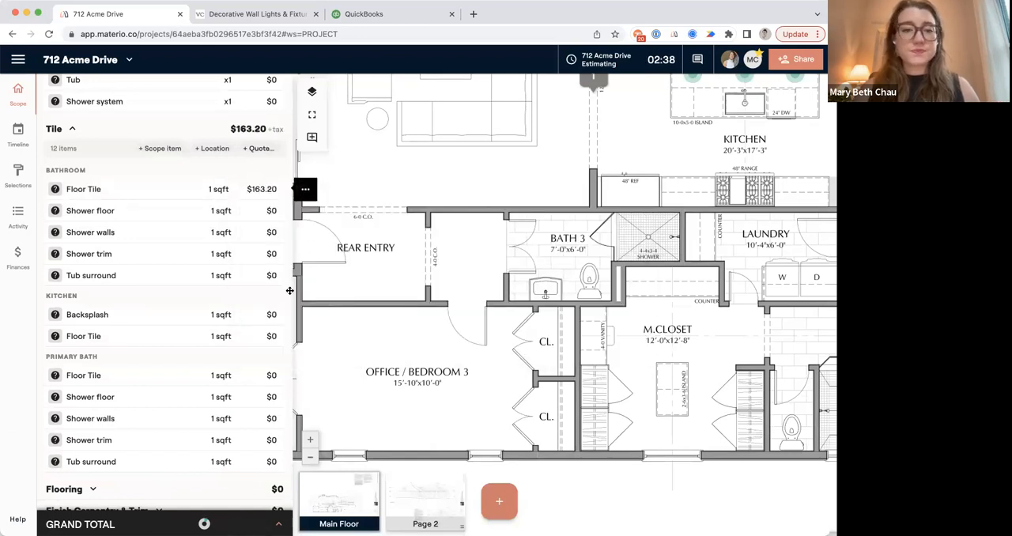
Mark the Bath 3 floor as a rectangular area for the Bathroom Floor Tile, add 10% waste and save the quantity.
click(216, 189)
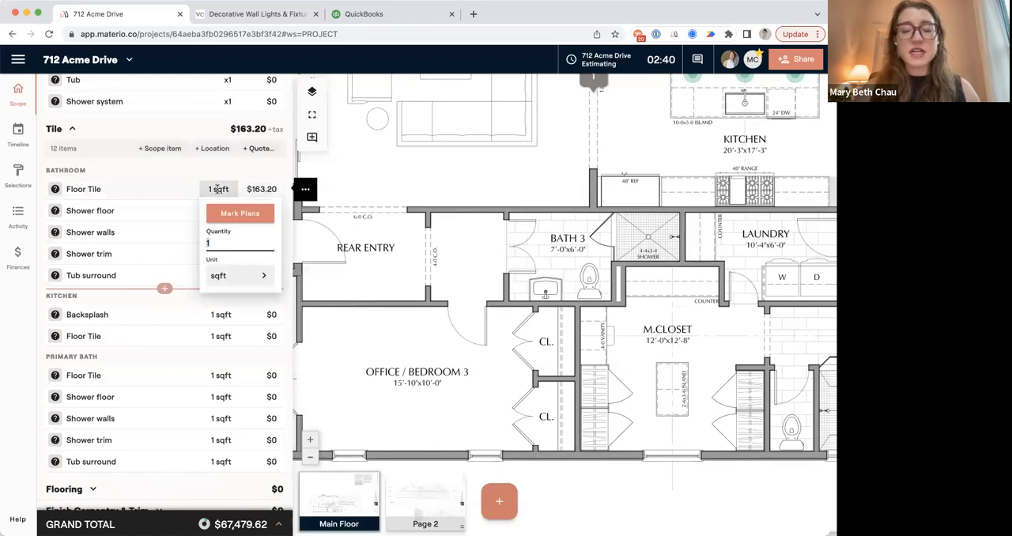
click(222, 221)
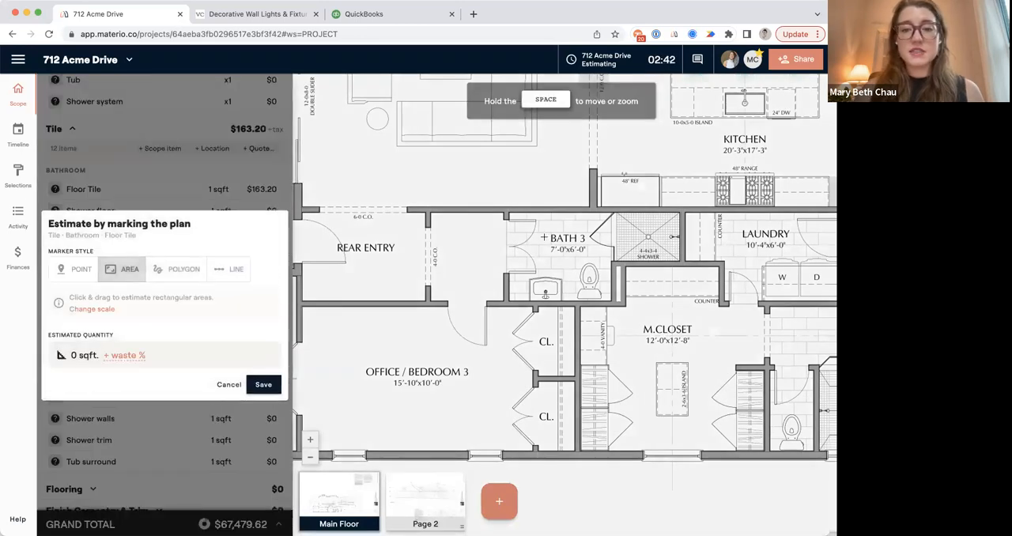
drag(507, 212, 611, 300)
click(153, 355)
text(10)
click(263, 385)
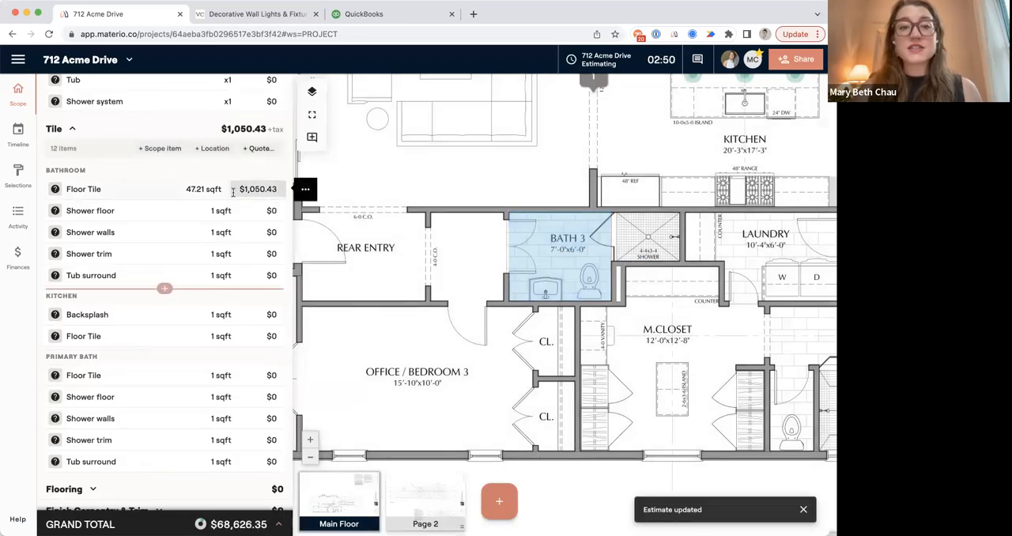
Trace a line about 11.9 ft long around three sides of the Bath 3 shower for the Bathroom Shower walls quantity.
mouse_move(509, 266)
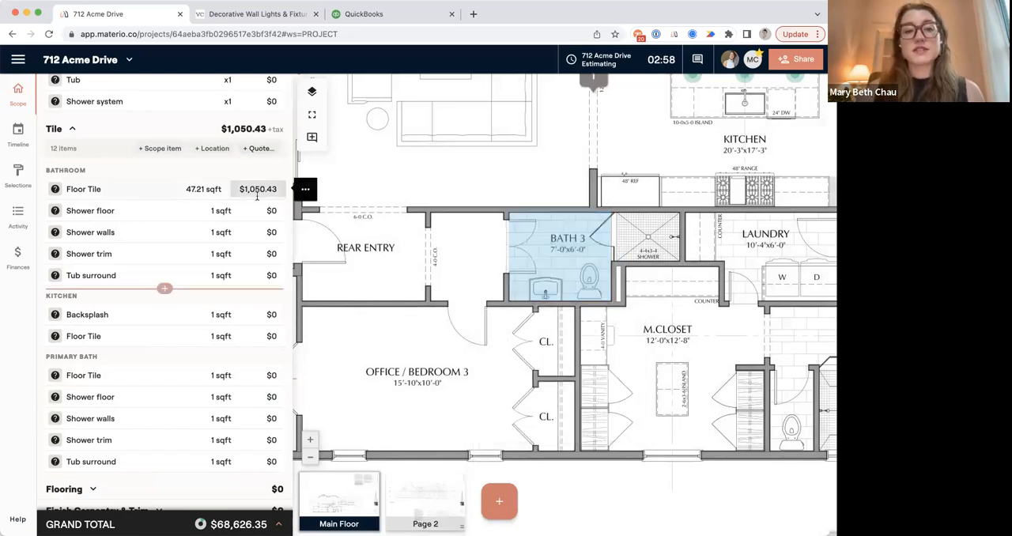
click(222, 231)
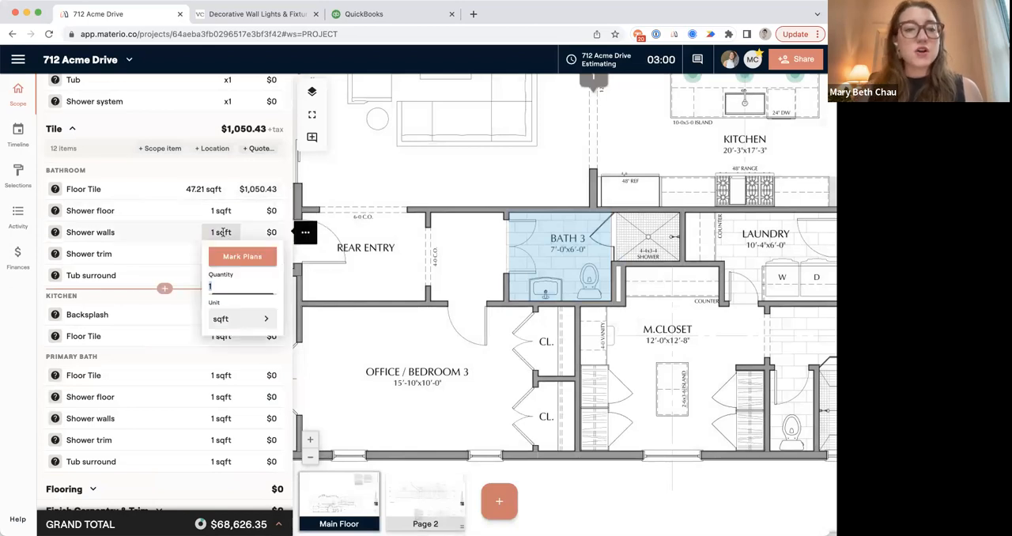
click(238, 255)
click(227, 277)
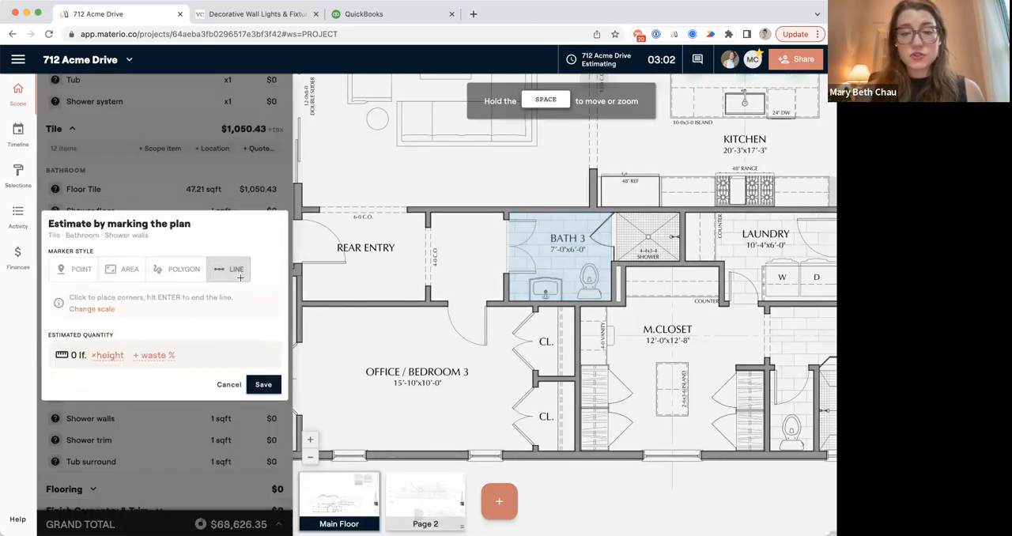
click(619, 212)
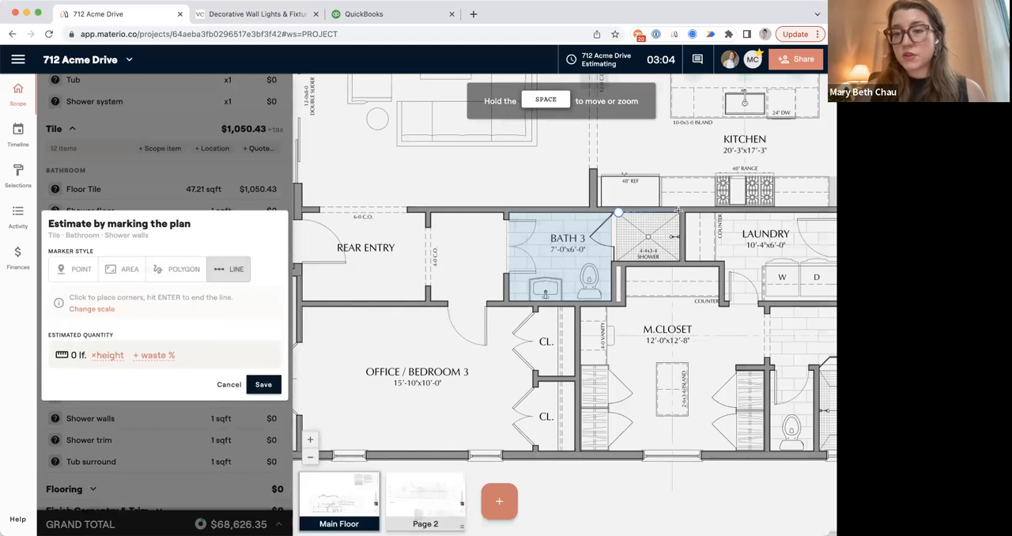
click(679, 211)
click(680, 258)
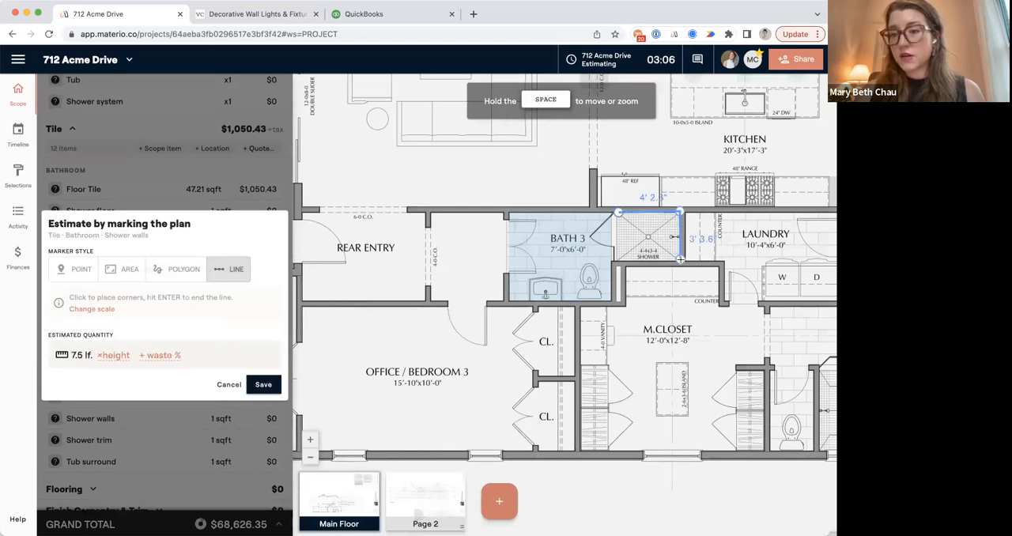
click(616, 259)
key(Return)
Set the Shower walls height to 11 ft, add 10% waste and save the quantity.
click(117, 357)
text(11)
click(155, 357)
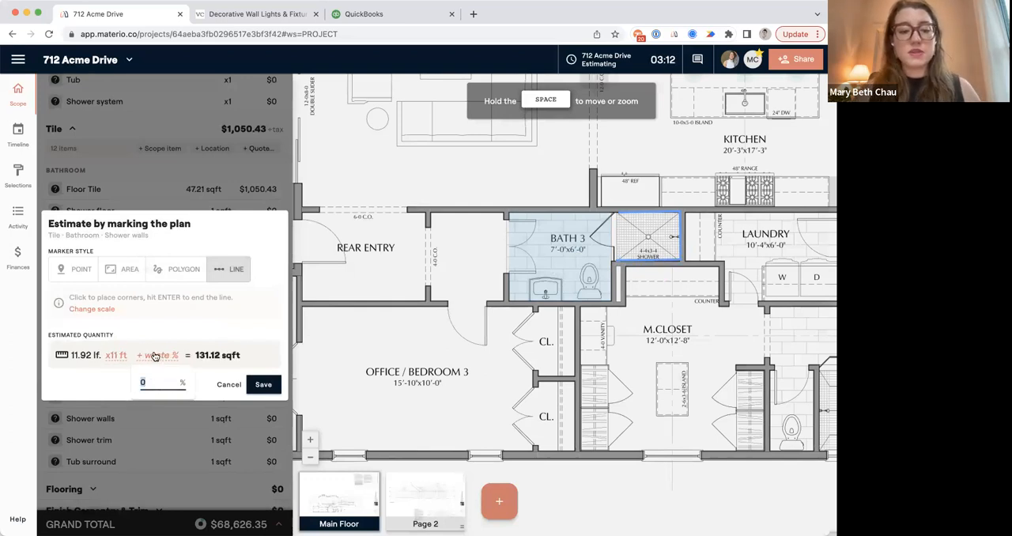
text(10)
click(263, 384)
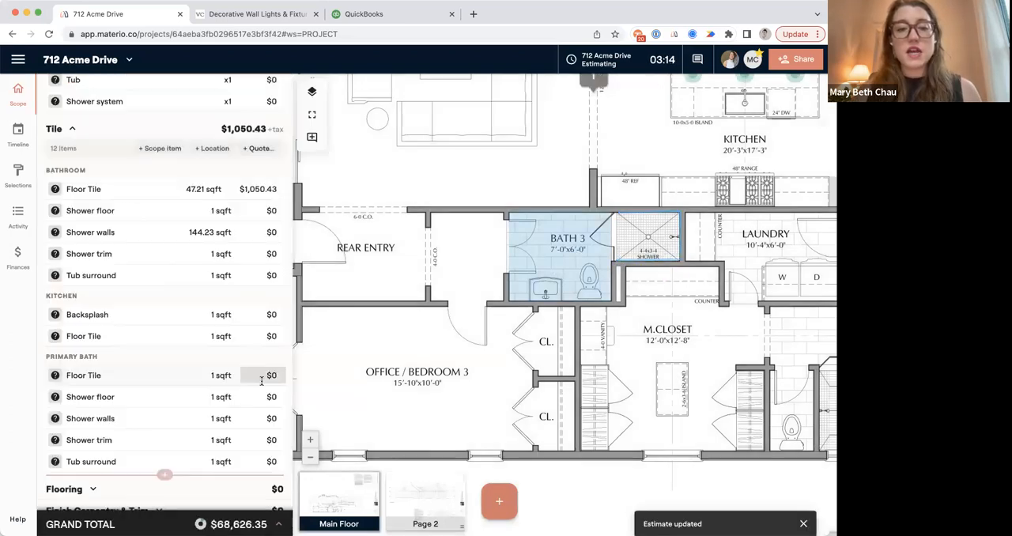
Set the Bathroom Shower walls unit price to $12 per sqft.
click(268, 228)
text(12)
key(Return)
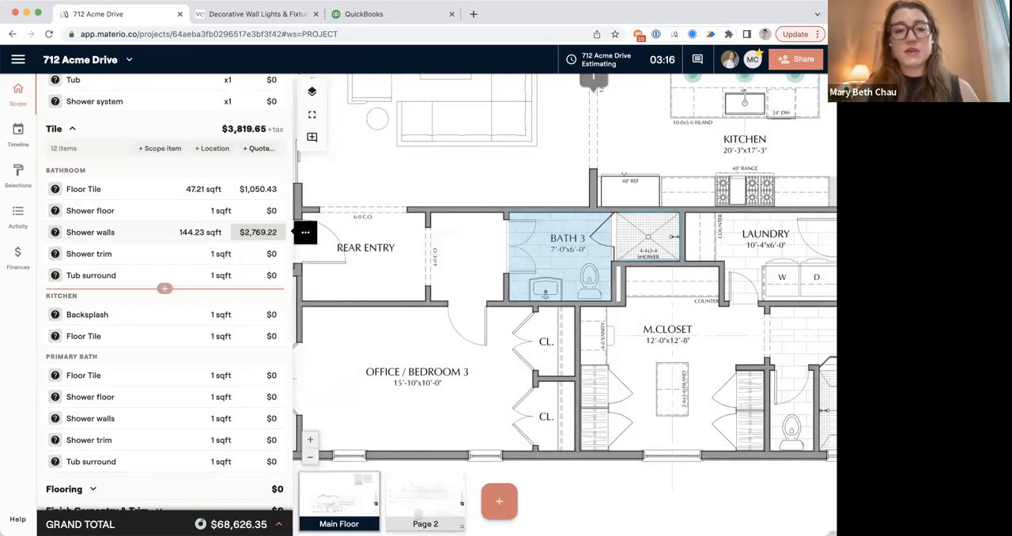
Trace a six-corner polygon of about 133 sqft over Office/Bedroom 3 and the adjoining hall for the Primary Bath Floor Tile, straightening its corners.
mouse_move(655, 216)
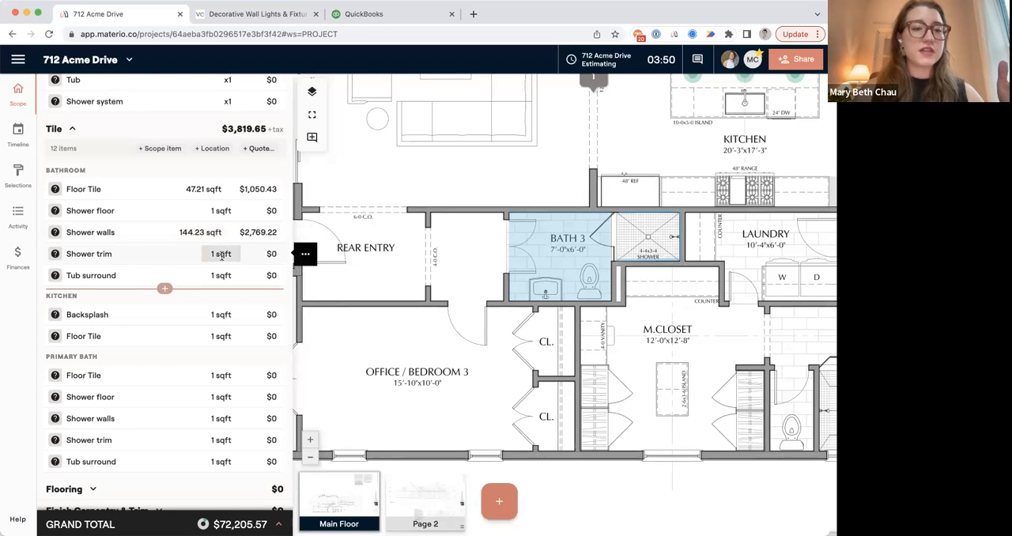
scroll(222, 297, down, 3)
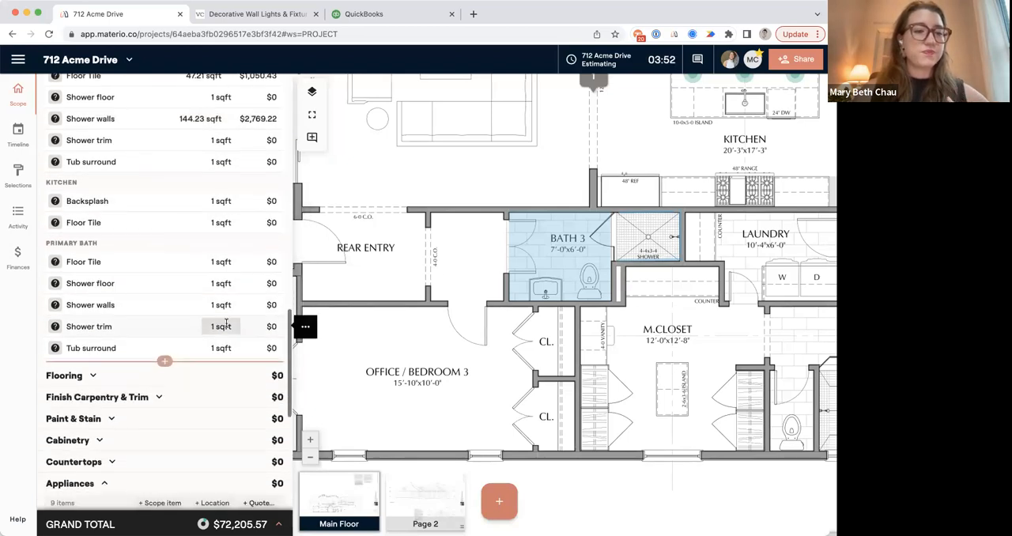
click(221, 261)
click(237, 286)
click(175, 271)
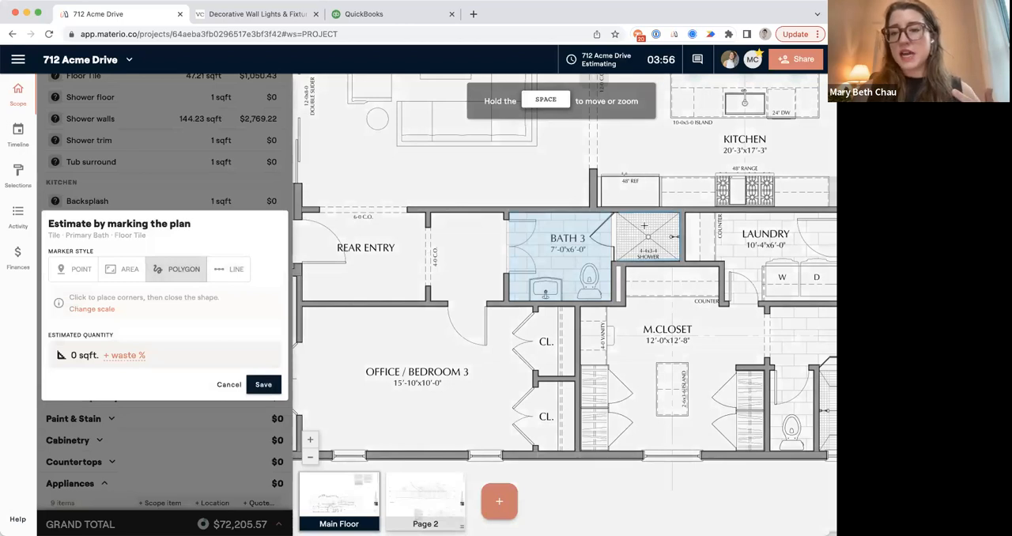
click(504, 213)
click(504, 303)
click(573, 307)
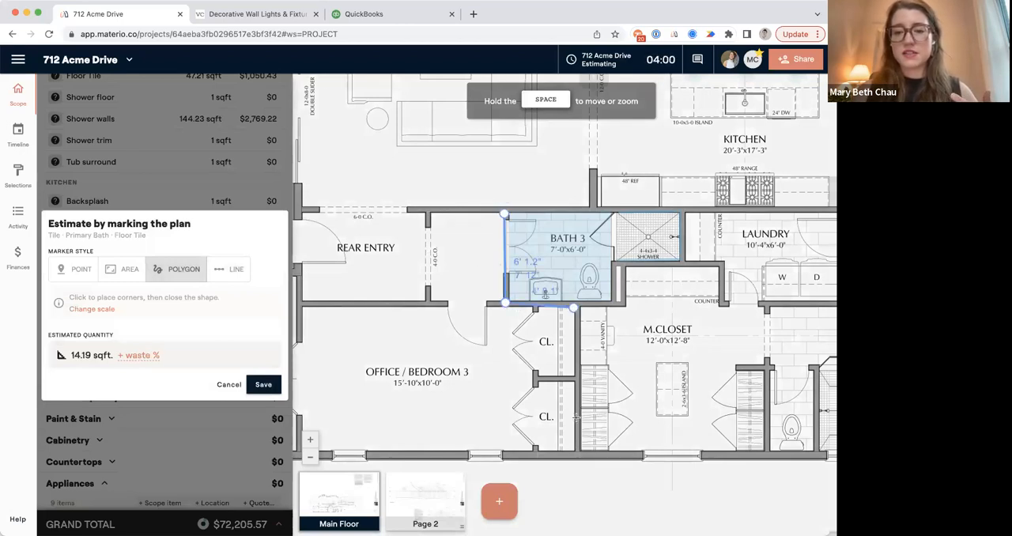
click(575, 450)
click(434, 450)
click(430, 212)
click(504, 213)
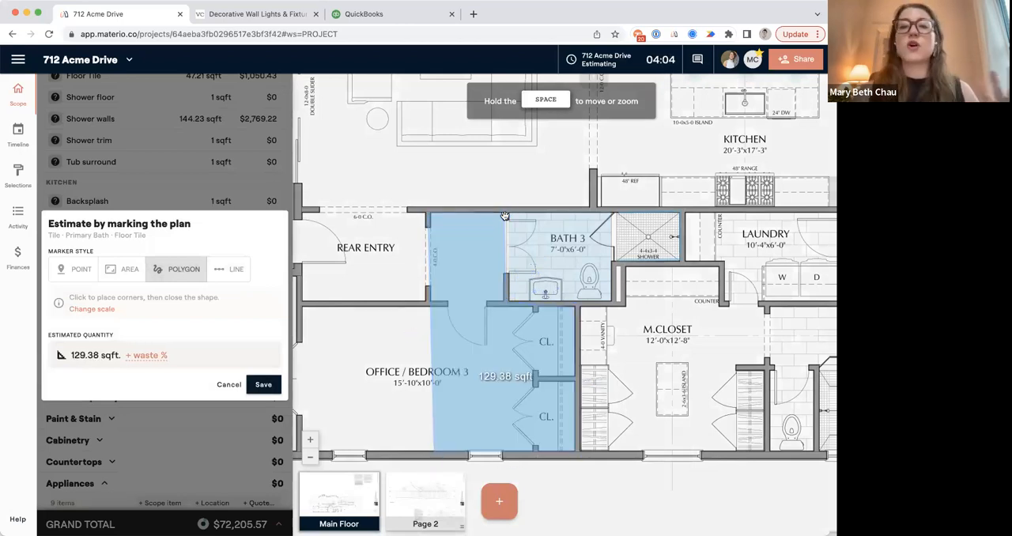
click(470, 273)
drag(434, 451, 428, 450)
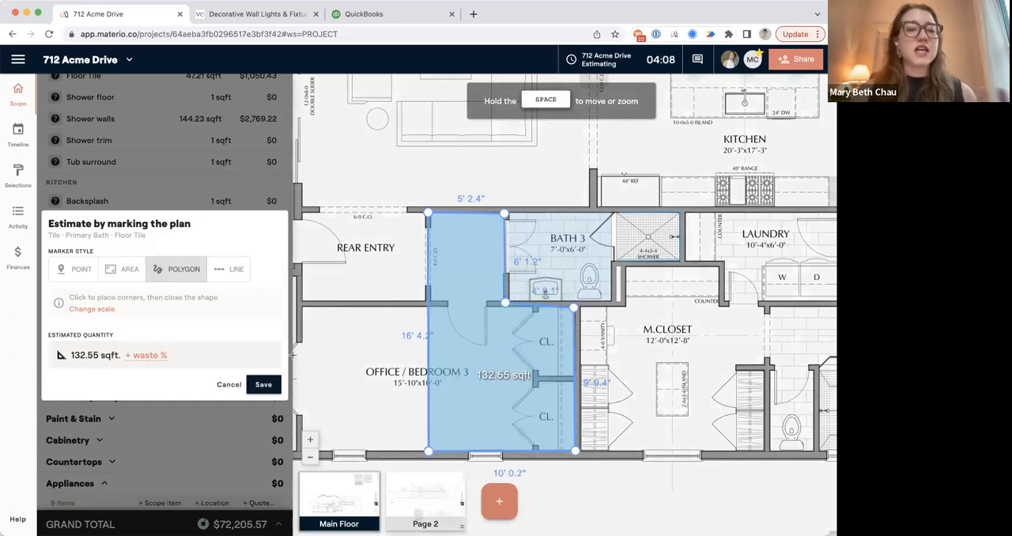
Discard the Primary Bath Floor Tile plan marking and review the project's open selections by location.
click(227, 386)
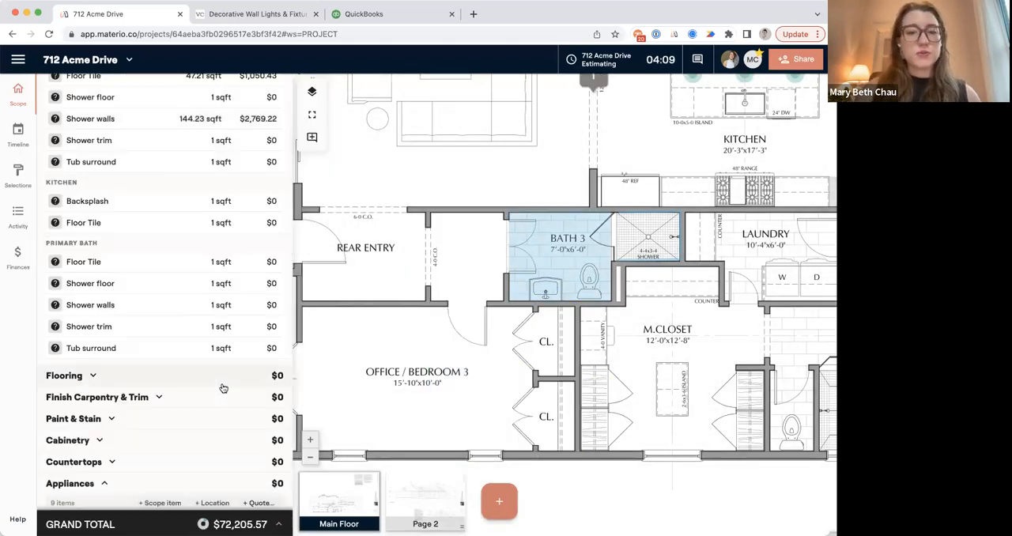
click(20, 180)
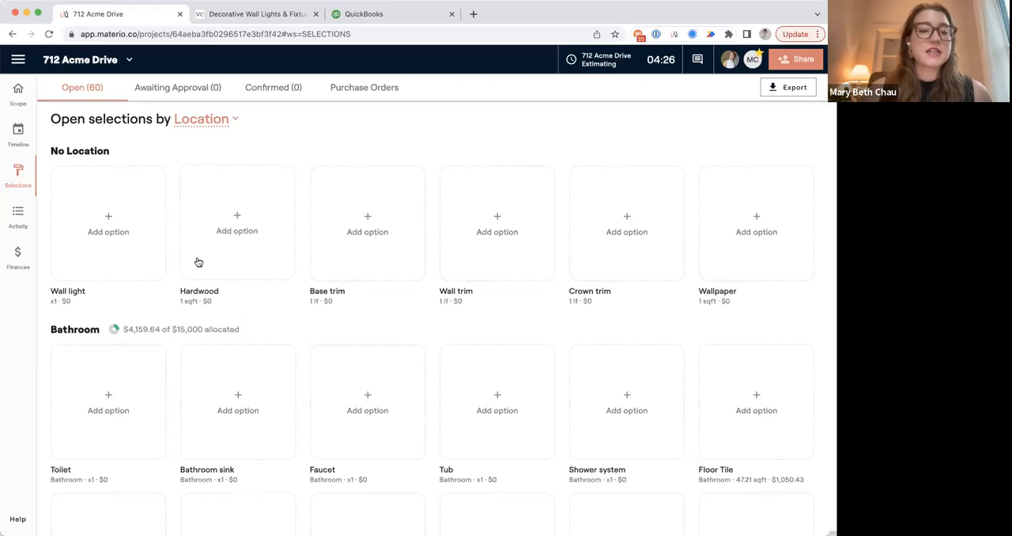
scroll(196, 260, down, 3)
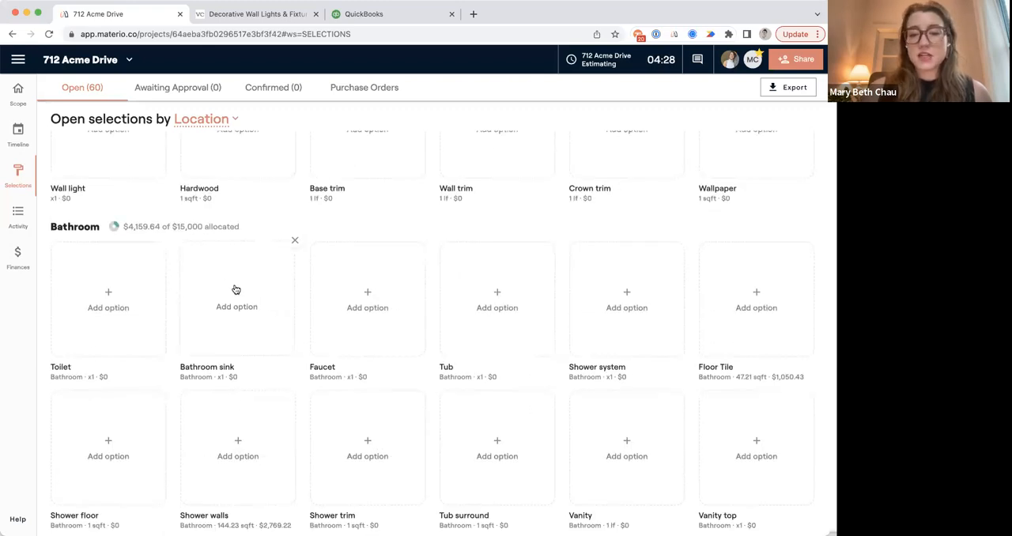
scroll(235, 290, down, 4)
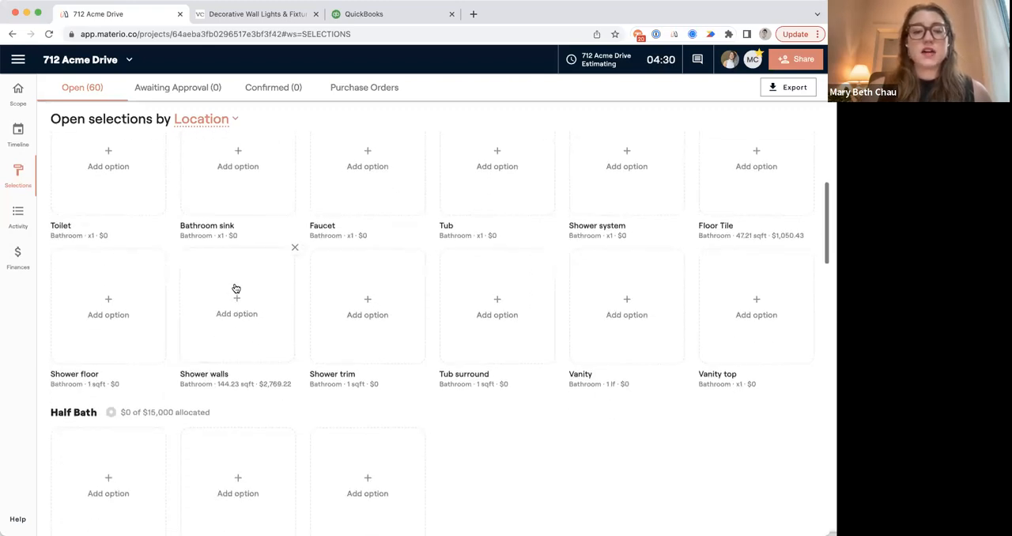
Add the Makoto 2" Round mosaic in Momoiro Blush and the clé carrara penny rounds mosaic sheet as Bathroom Shower floor options.
click(107, 300)
click(156, 342)
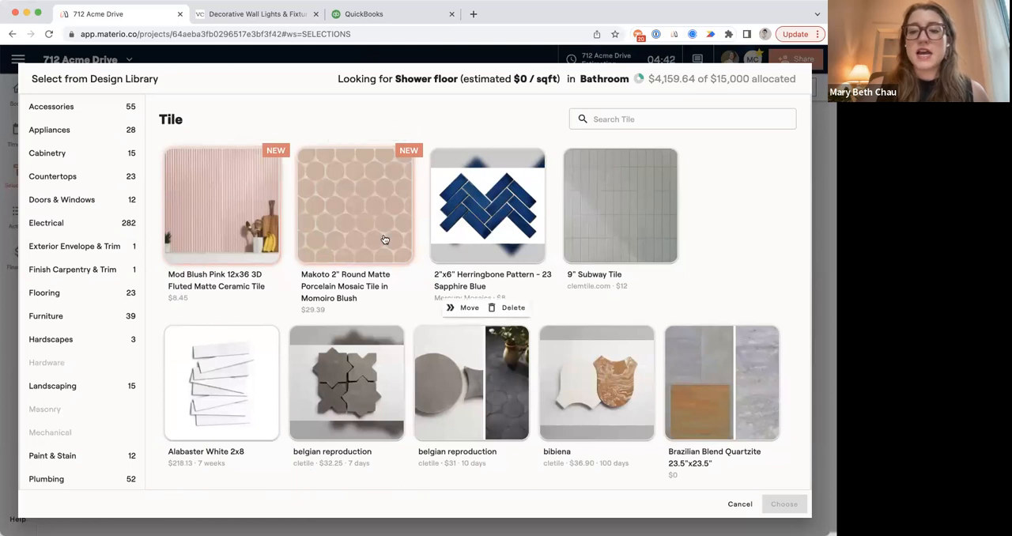
scroll(474, 360, down, 1)
click(588, 349)
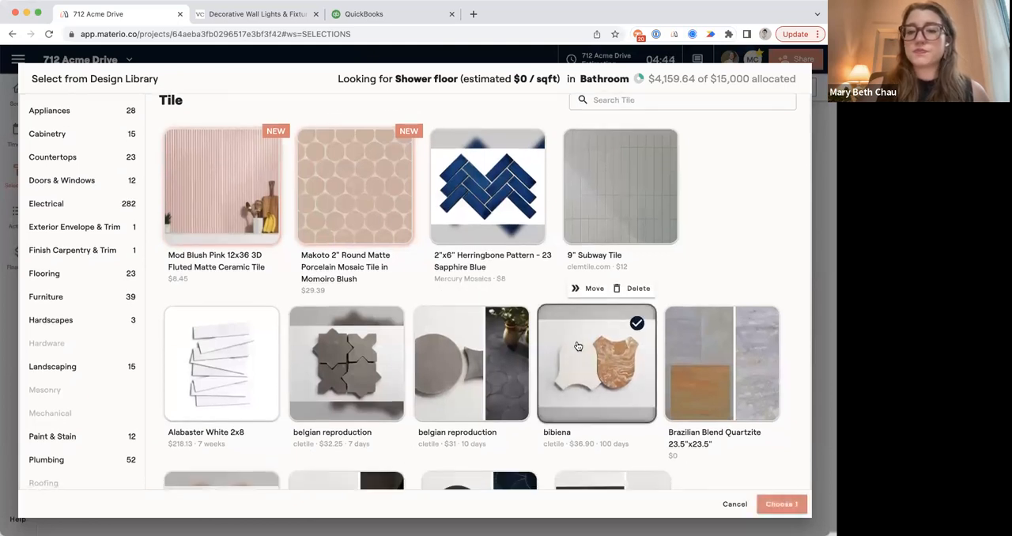
click(588, 348)
click(385, 215)
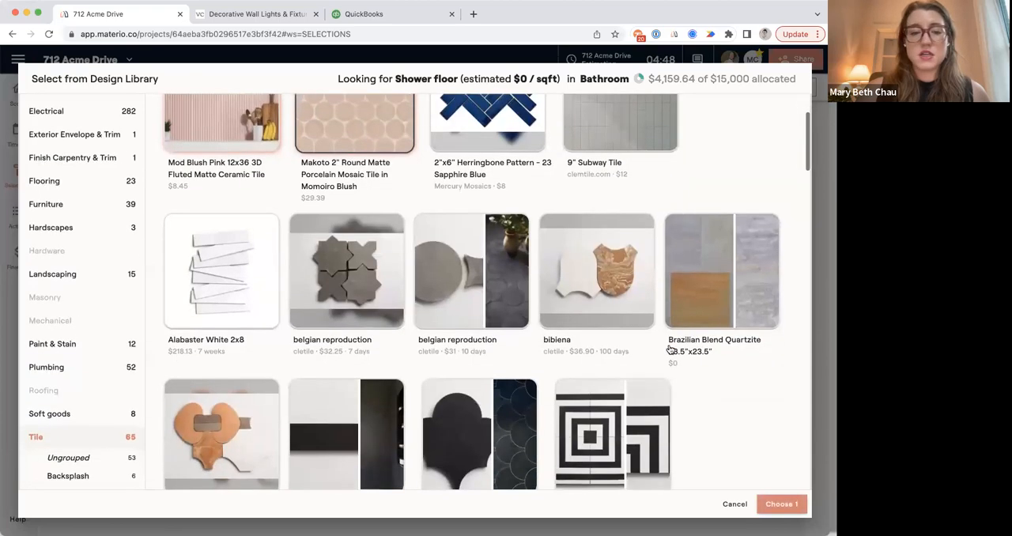
scroll(669, 349, down, 10)
click(520, 173)
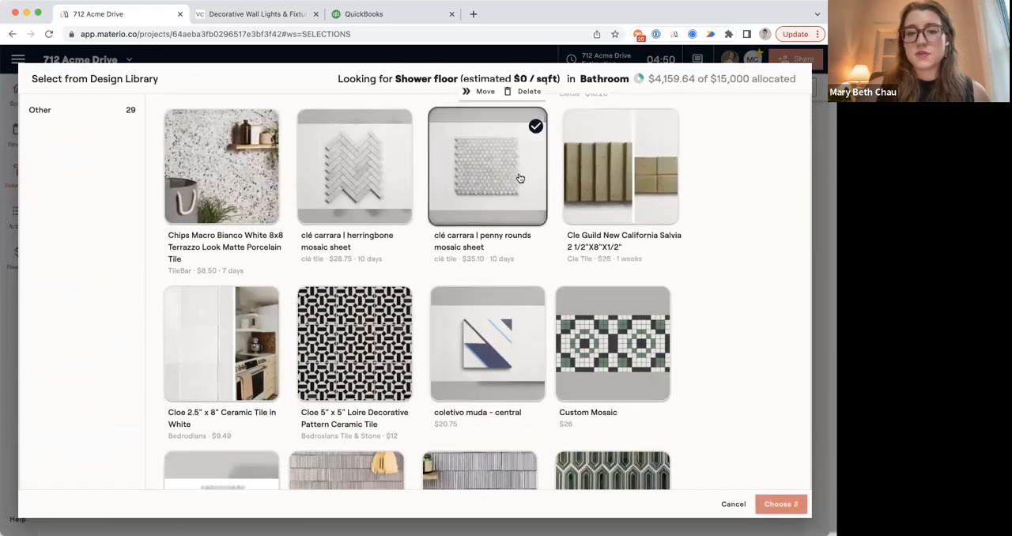
click(781, 504)
Add Mod Blush Pink 12x36 3D Fluted tile and the clé carrara herringbone mosaic sheet as Bathroom Shower walls options.
click(234, 344)
click(290, 379)
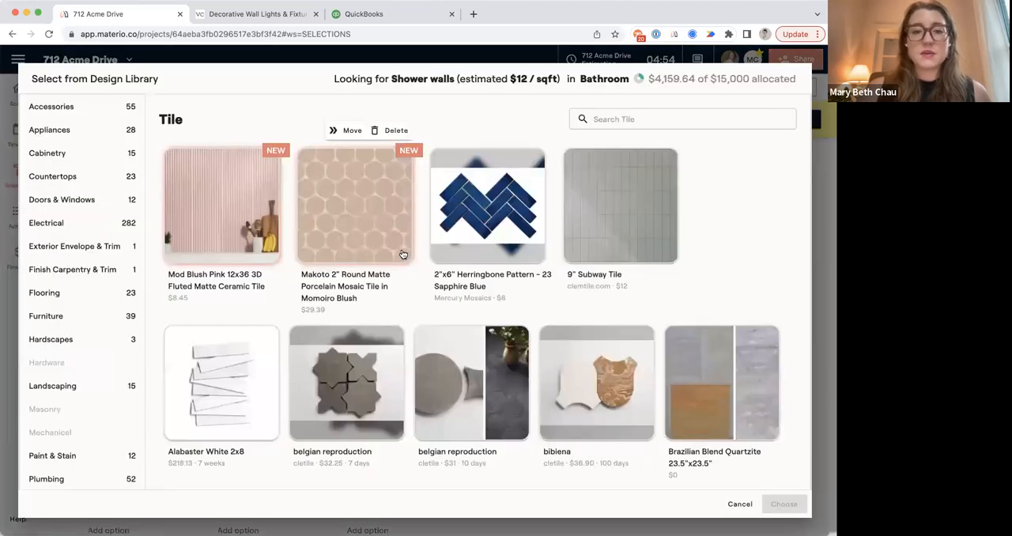
click(225, 202)
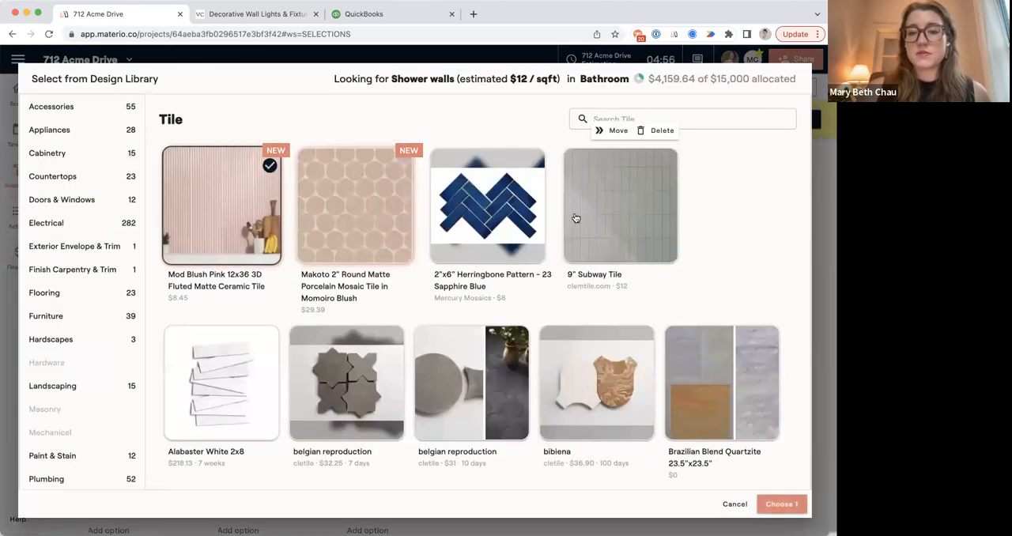
scroll(575, 218, down, 10)
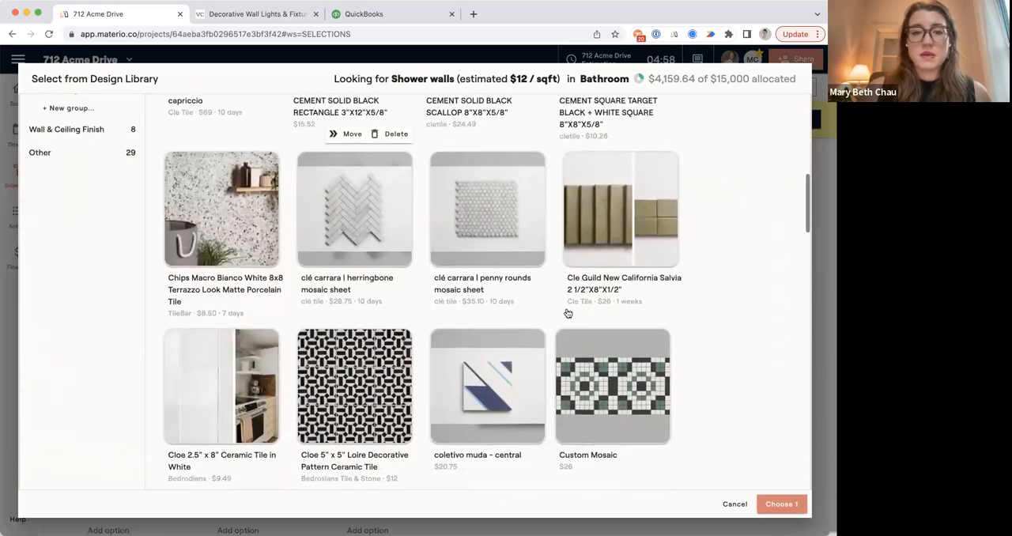
click(354, 209)
click(781, 503)
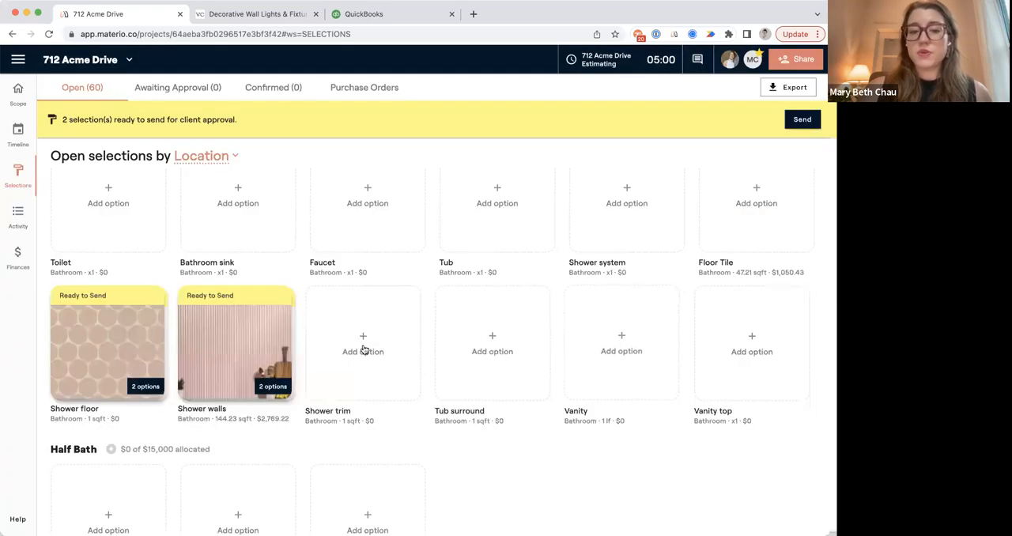
Browse the design library's Plumbing items for a Half Bath Faucet, then leave without choosing one.
scroll(362, 348, down, 3)
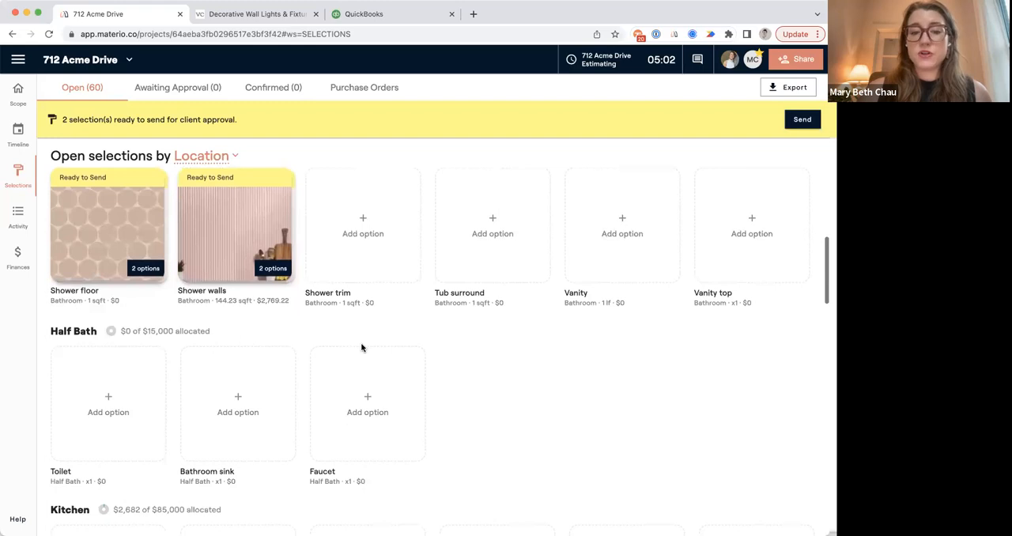
click(366, 402)
click(406, 438)
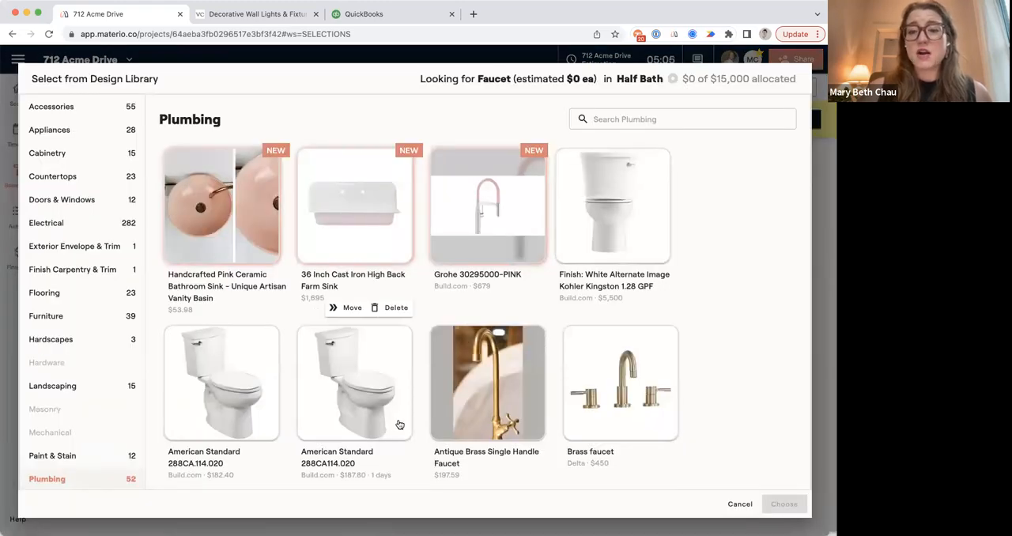
scroll(388, 373, down, 5)
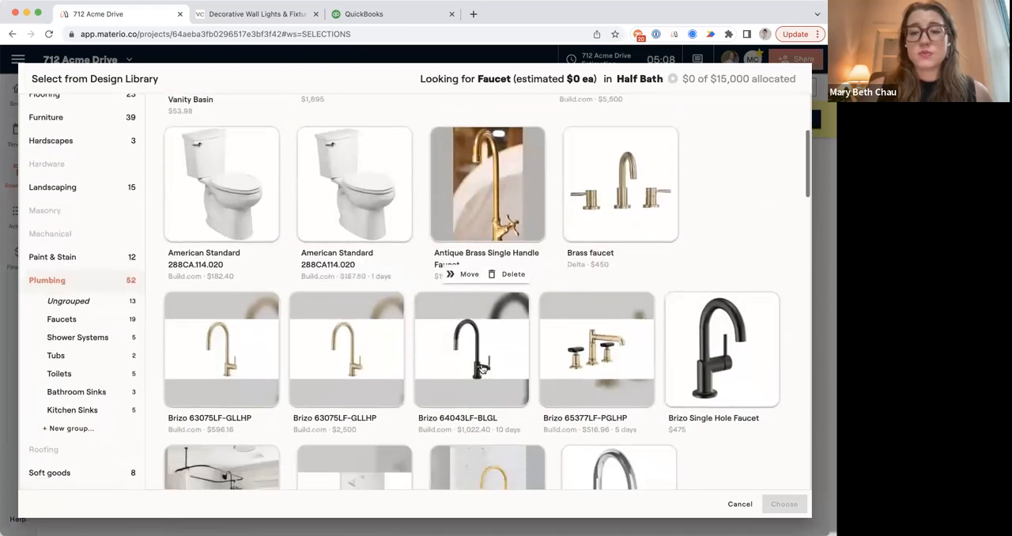
scroll(482, 369, down, 9)
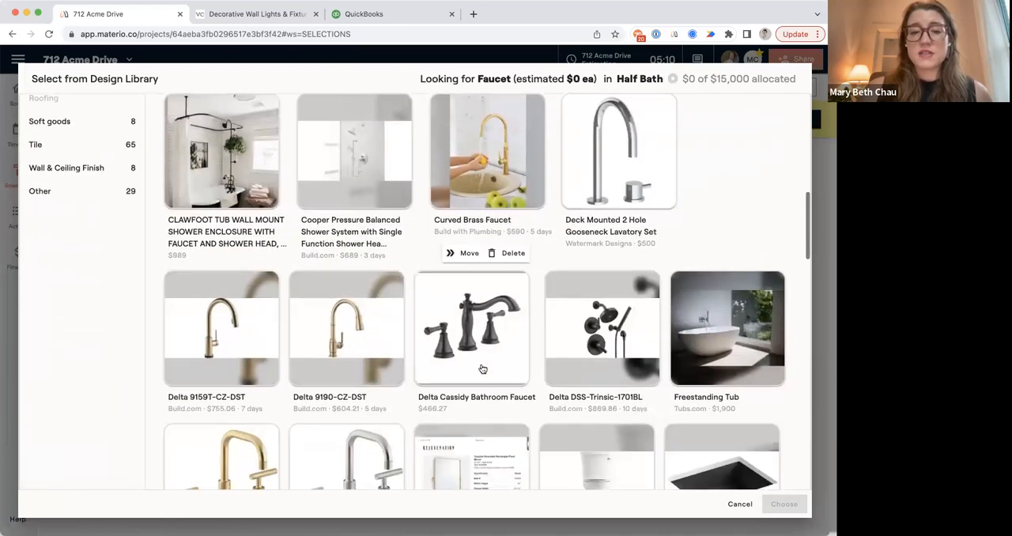
click(737, 505)
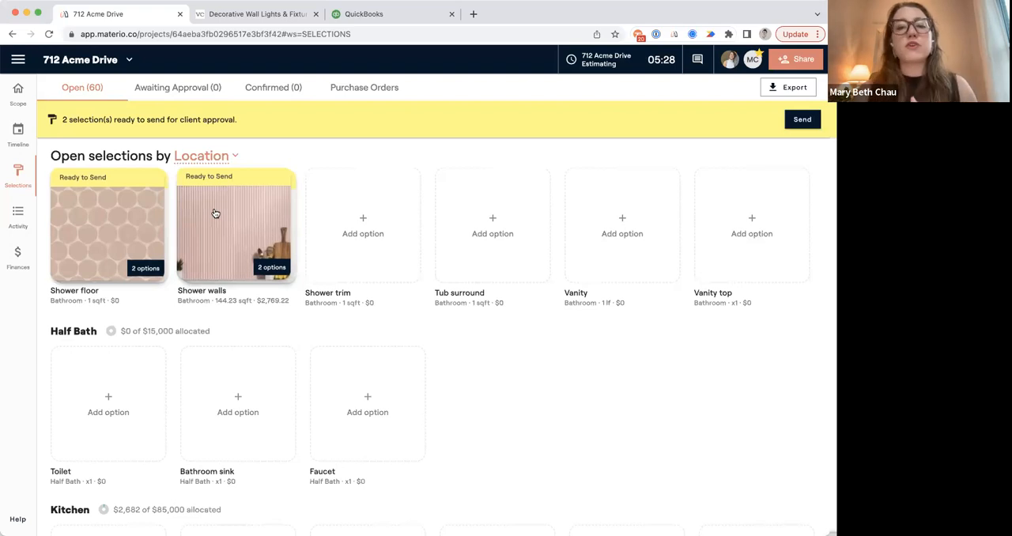
Switch to the 719 Avon Drive project and review its open selections down to the Living Room and Primary Bath.
click(18, 59)
click(50, 105)
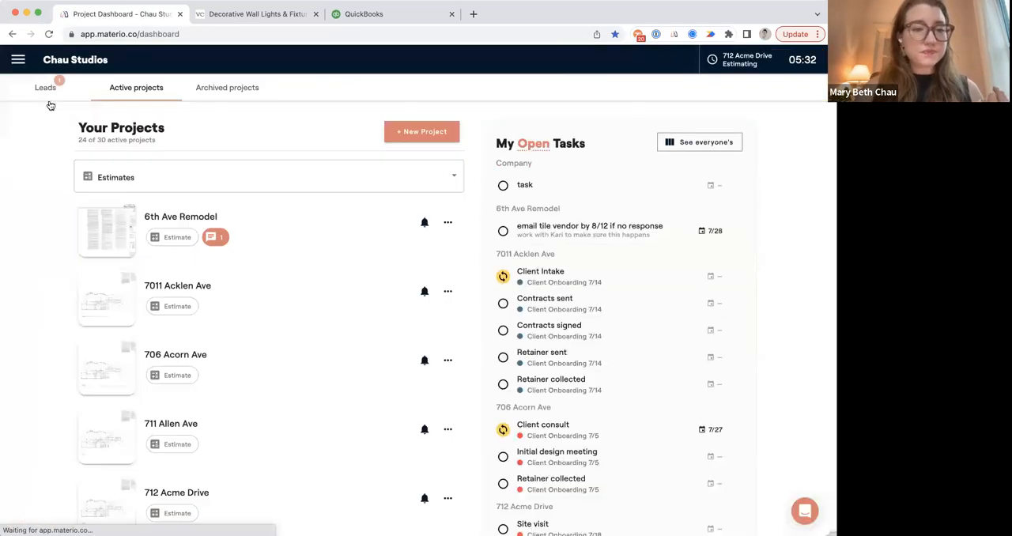
scroll(248, 389, down, 3)
click(248, 389)
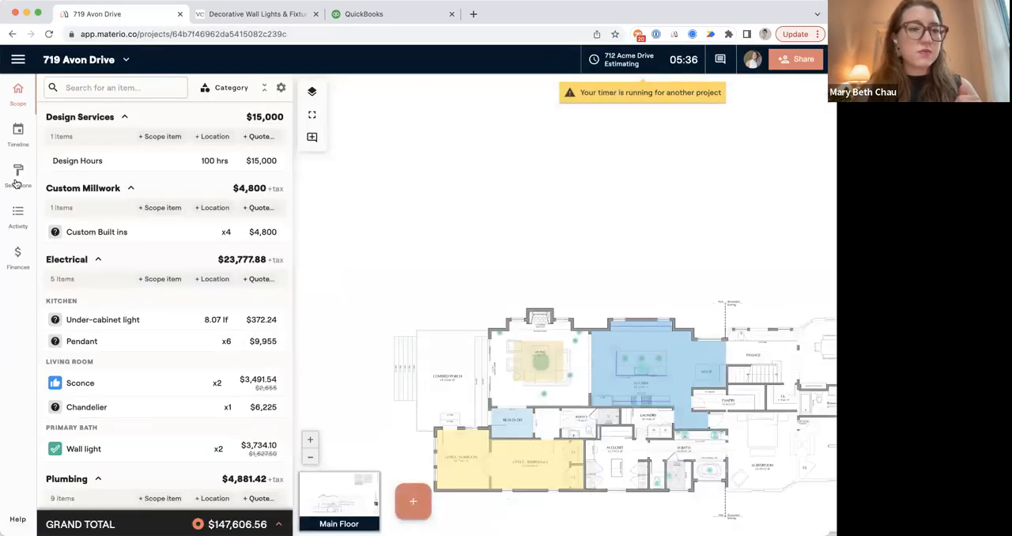
click(19, 178)
scroll(237, 294, down, 10)
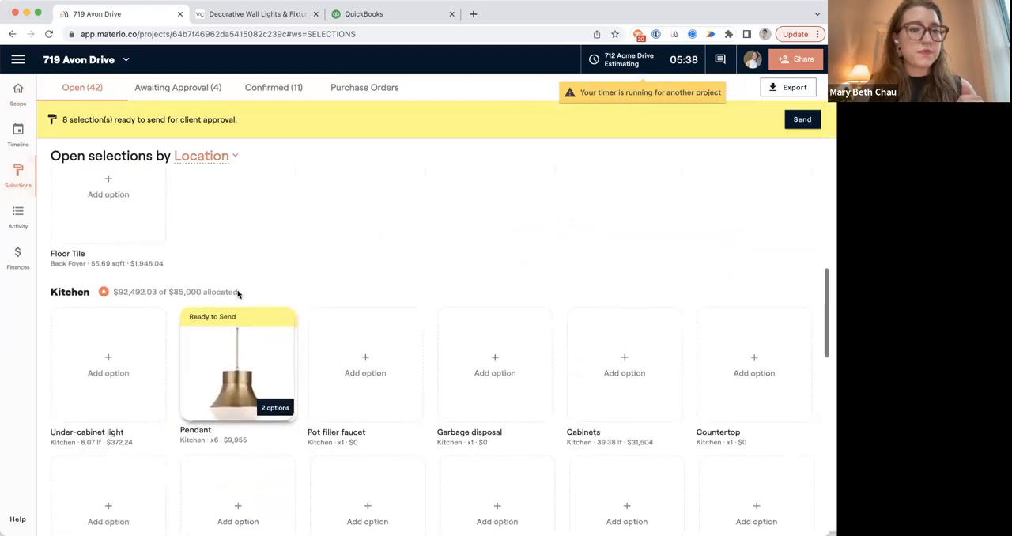
scroll(239, 294, down, 2)
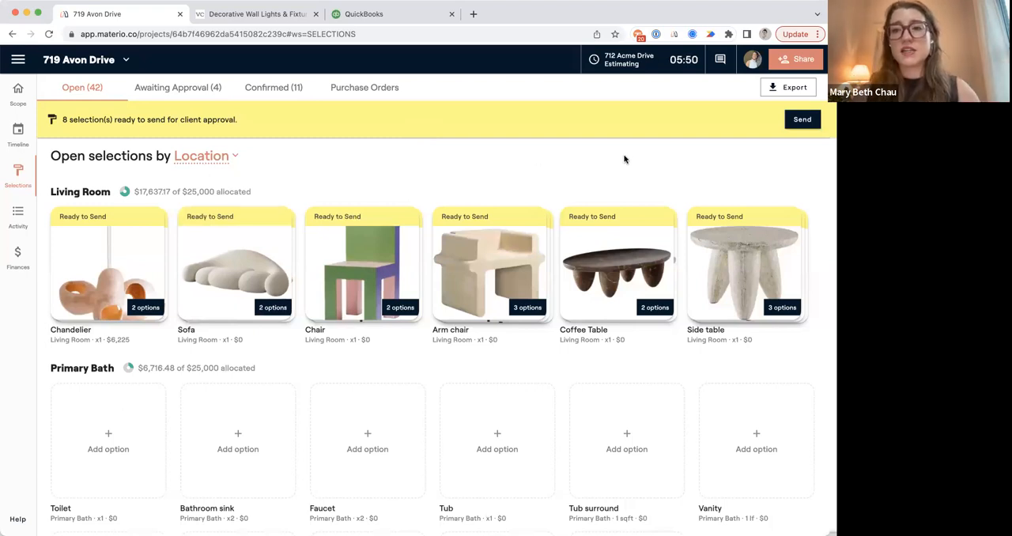
Stop the timer running for the other project's Estimating activity.
click(619, 61)
click(628, 211)
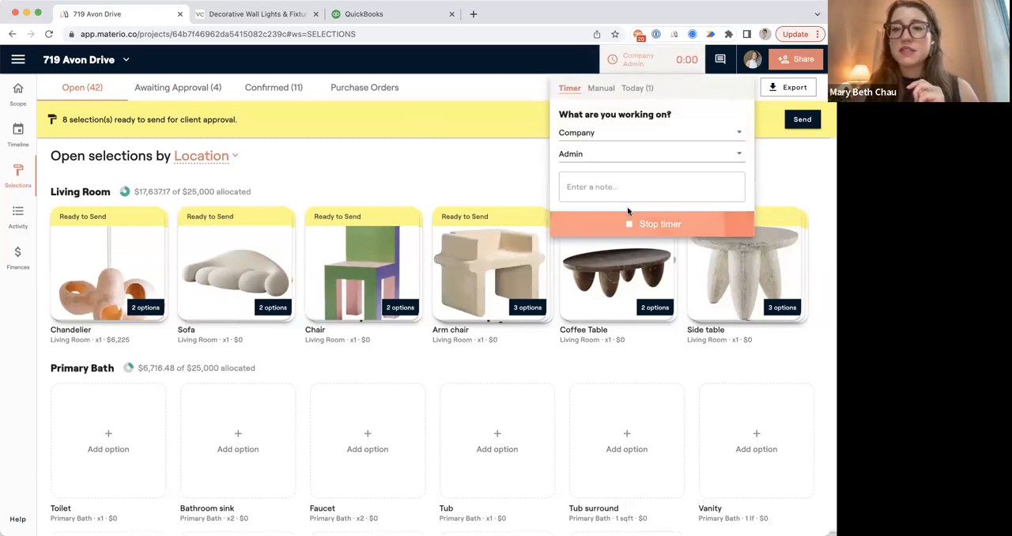
click(667, 62)
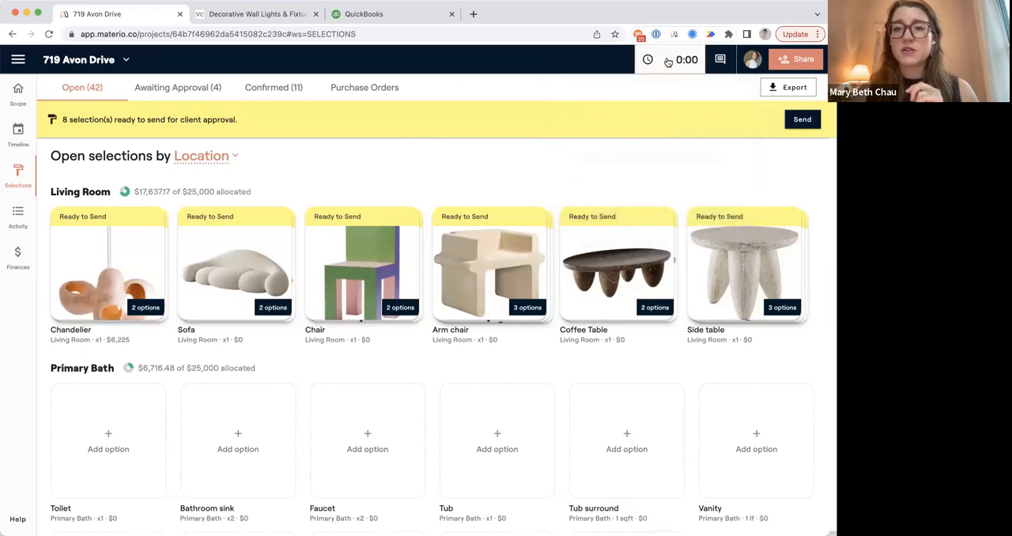
click(668, 61)
click(633, 132)
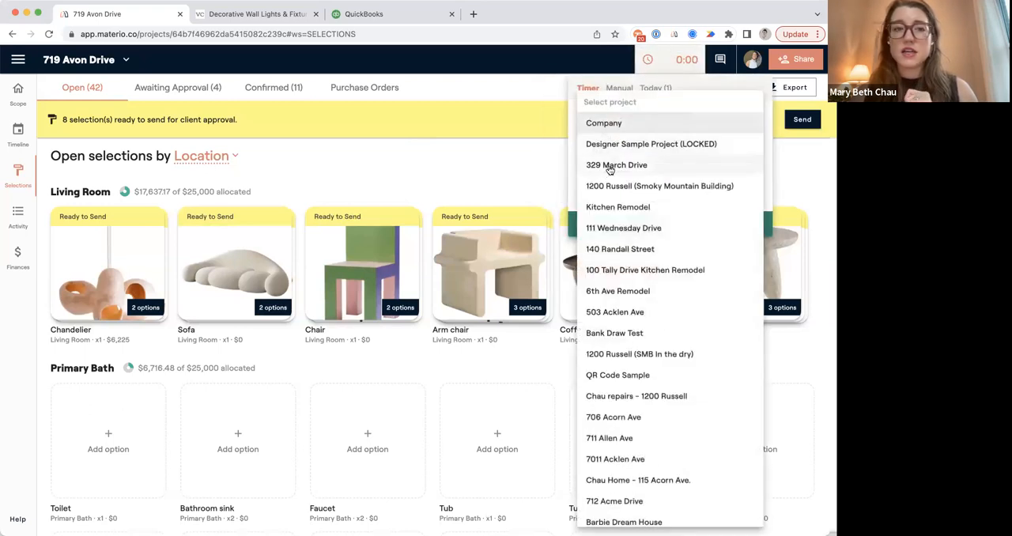
scroll(613, 347, down, 3)
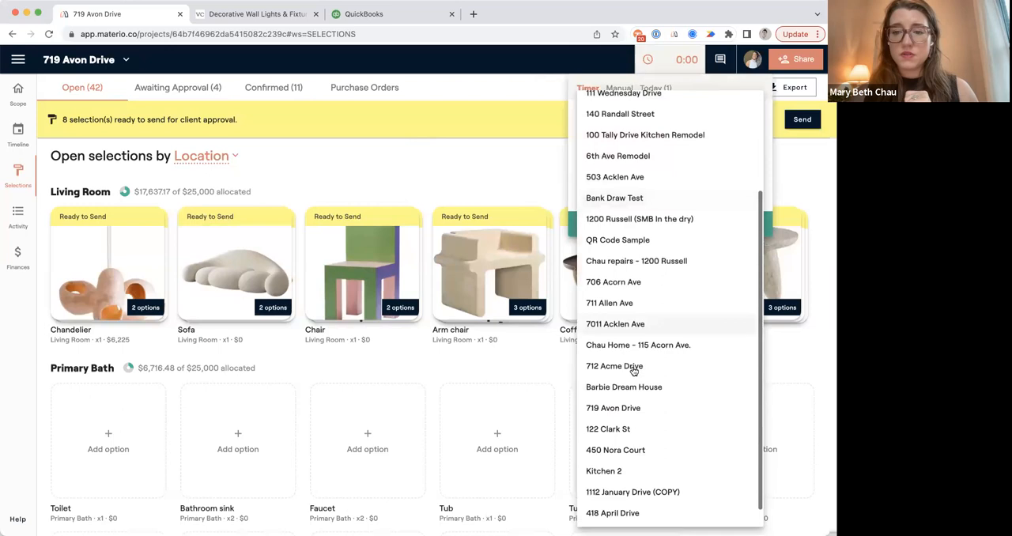
scroll(633, 370, down, 1)
click(624, 406)
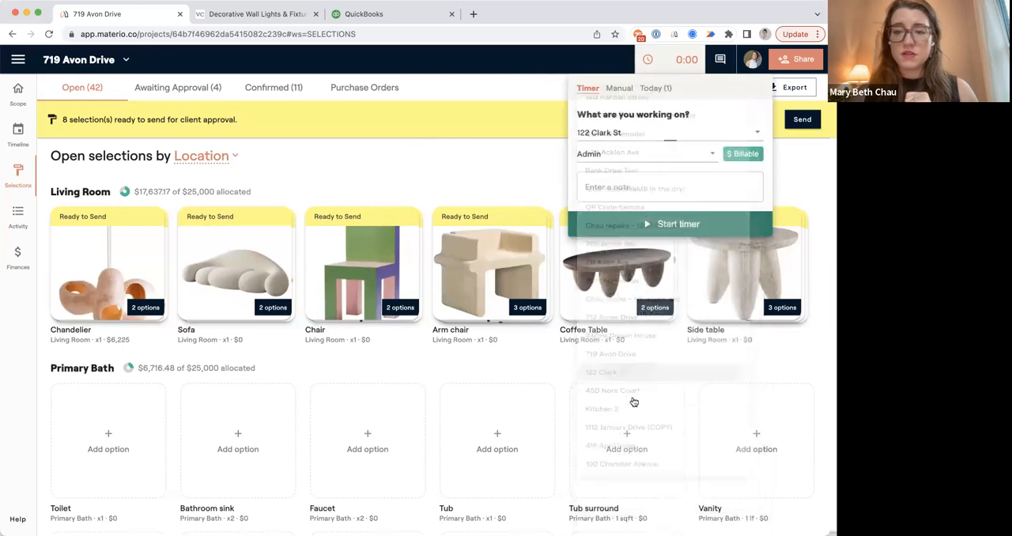
click(611, 136)
click(610, 350)
click(615, 162)
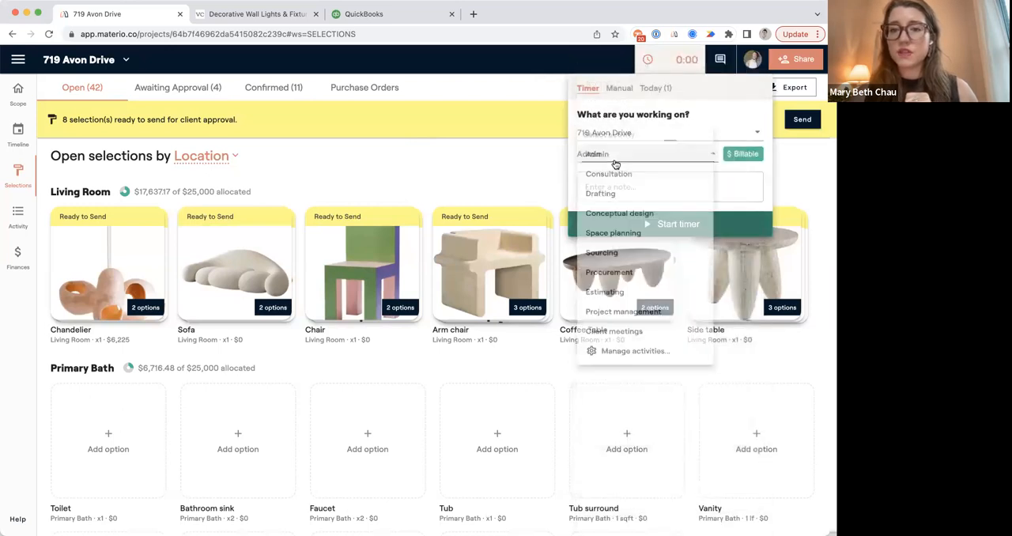
click(621, 266)
click(670, 225)
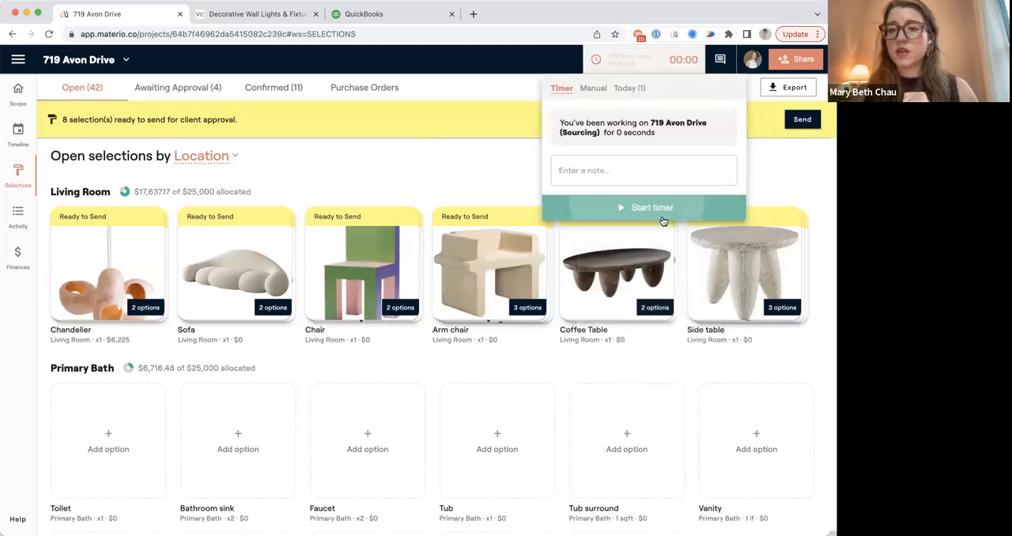
Prepare the ready selections for client approval, excluding Custom Built ins, and show the location and category filters.
click(803, 120)
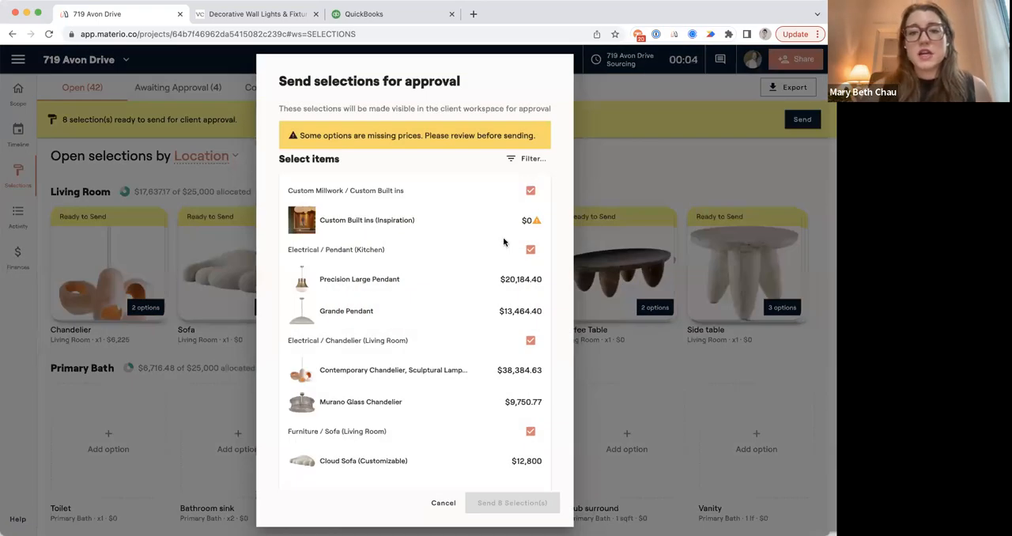
click(530, 192)
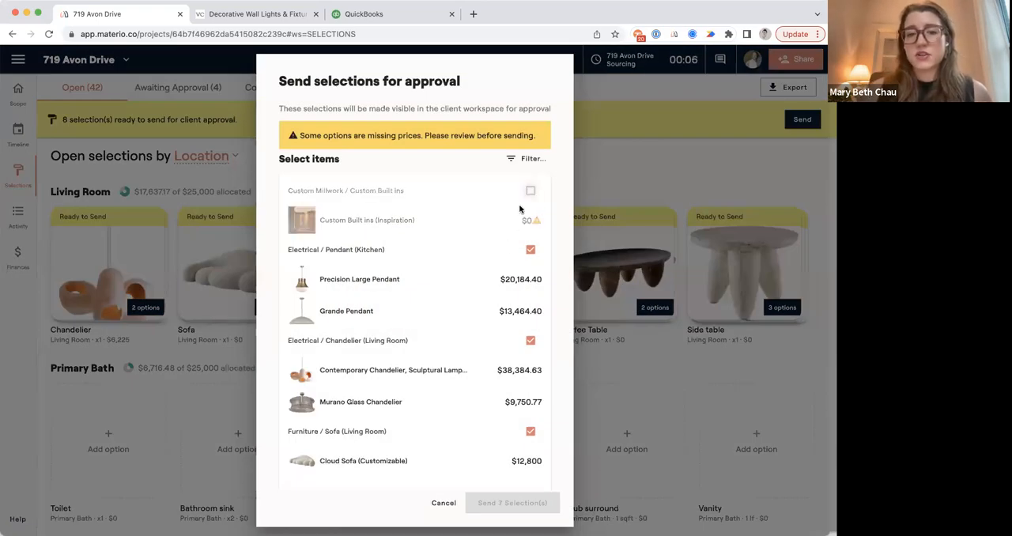
scroll(513, 262, down, 2)
scroll(514, 238, up, 2)
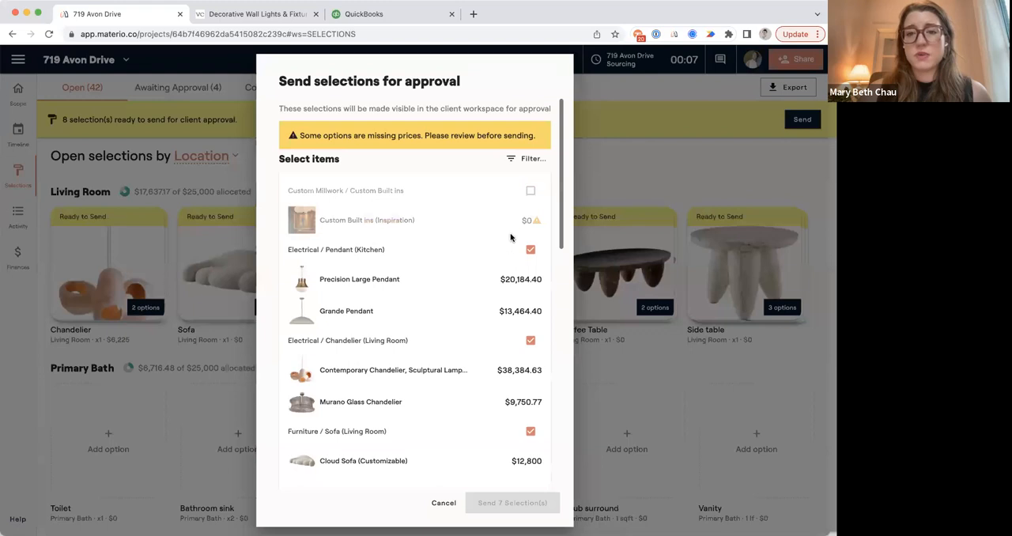
click(518, 162)
scroll(399, 237, down, 8)
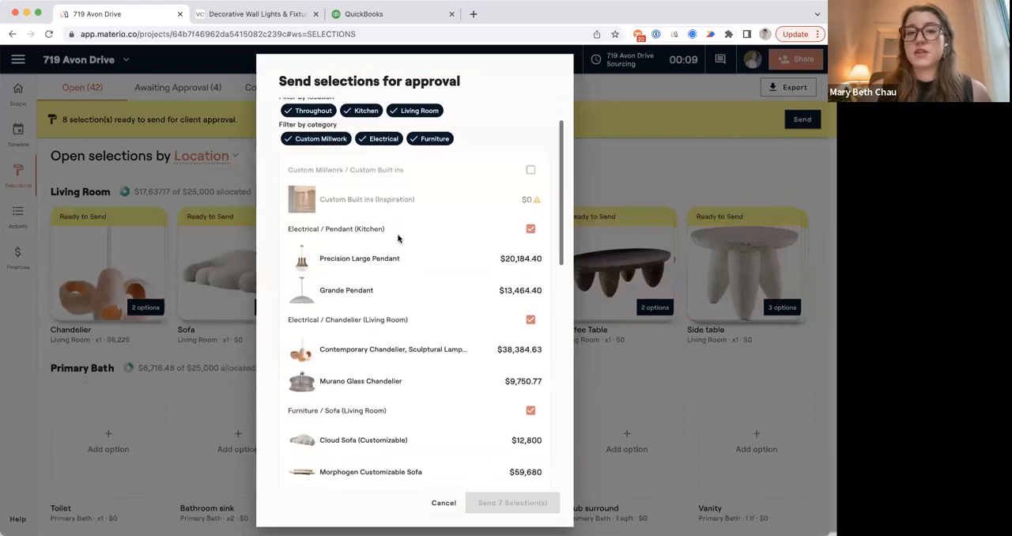
scroll(399, 241, down, 5)
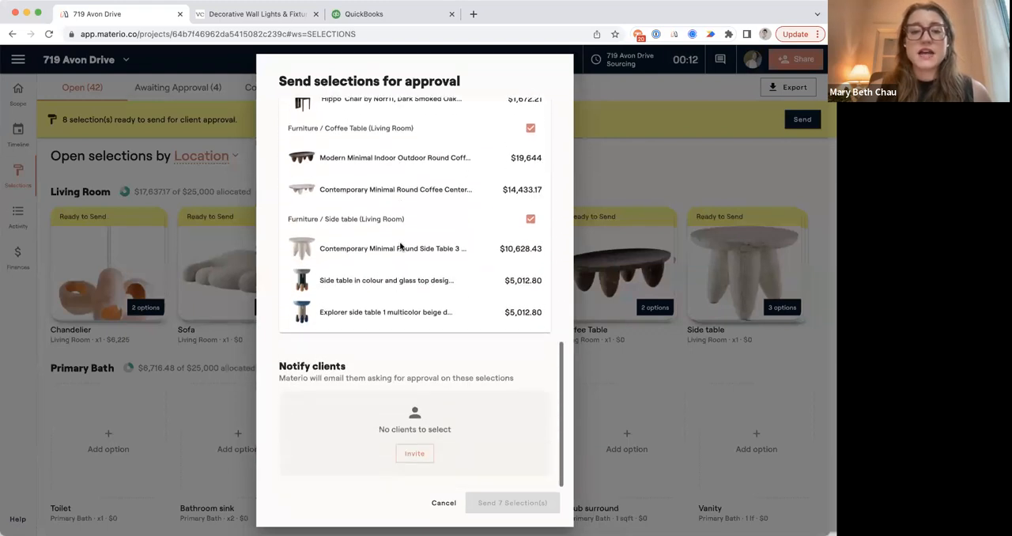
click(414, 453)
text(mari)
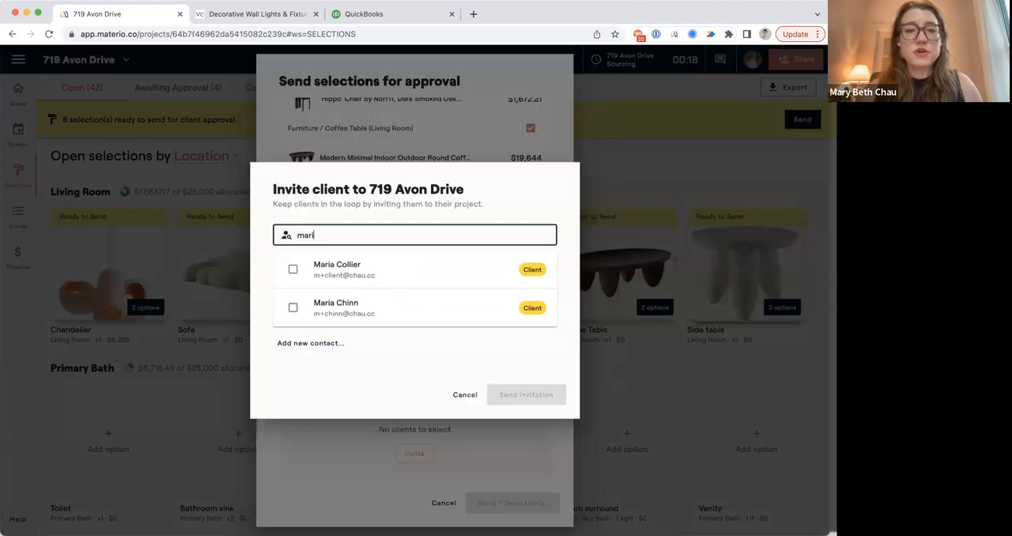
click(355, 264)
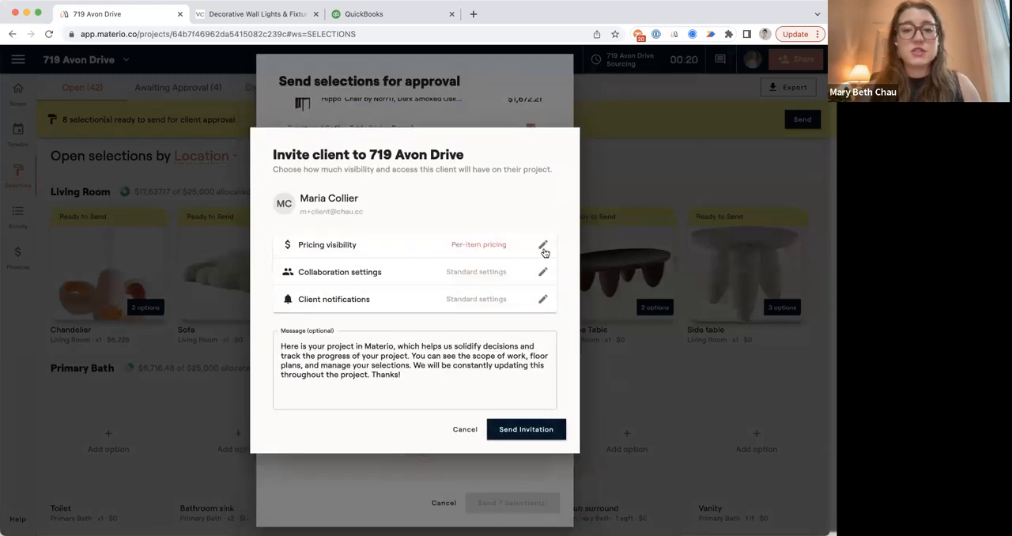
Review the client's pricing visibility, collaboration and notification settings, keeping prices on each item, and send the project invitation.
click(543, 249)
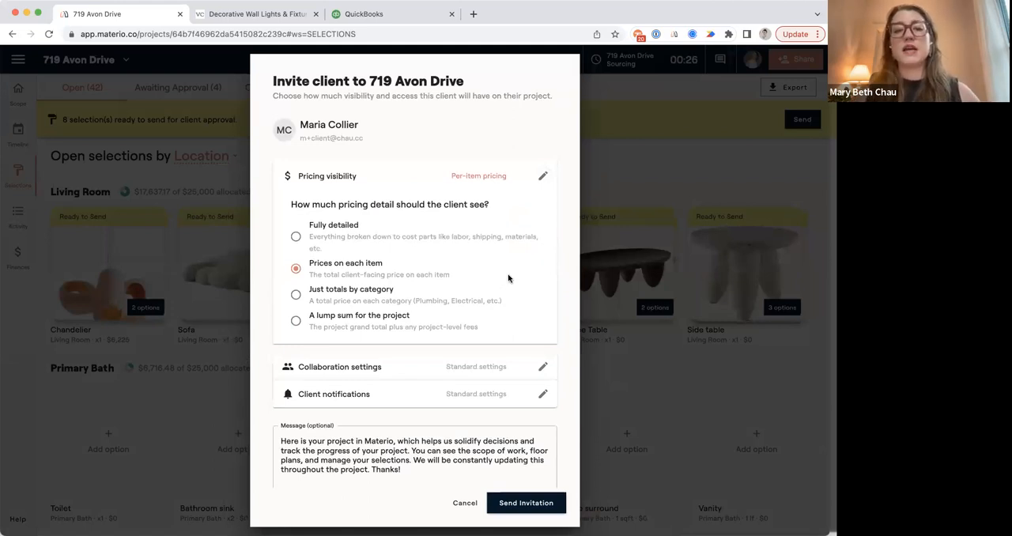
click(543, 368)
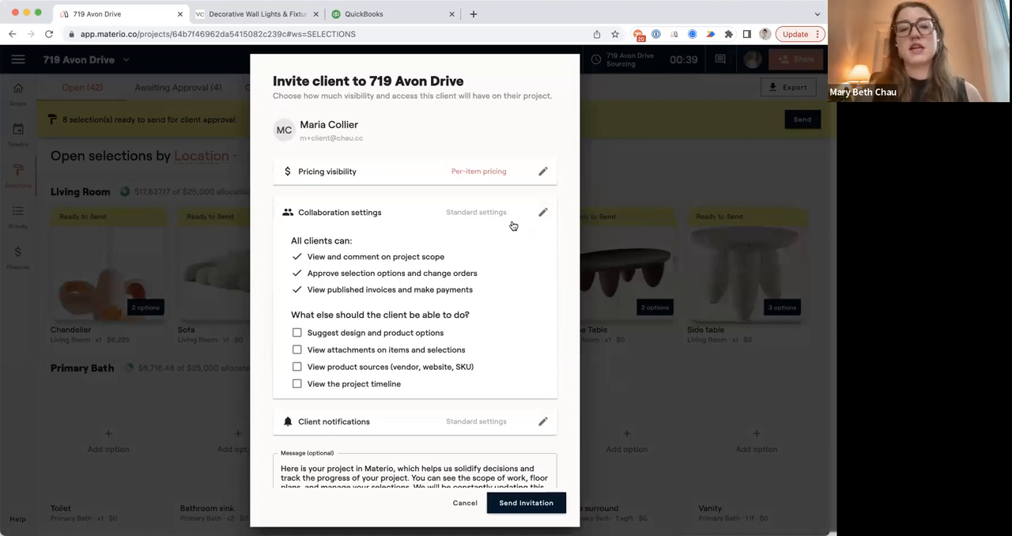
click(540, 173)
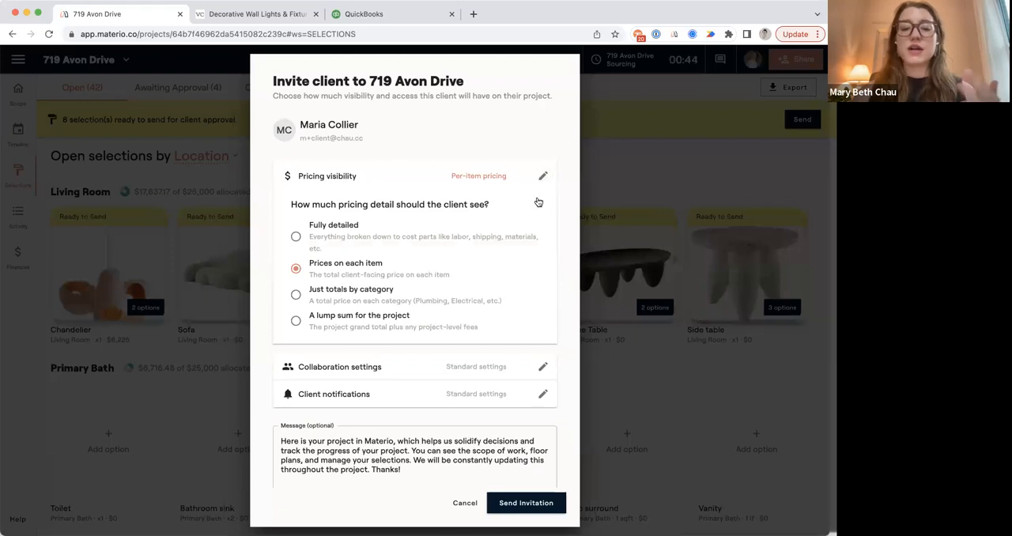
scroll(524, 287, down, 1)
click(540, 374)
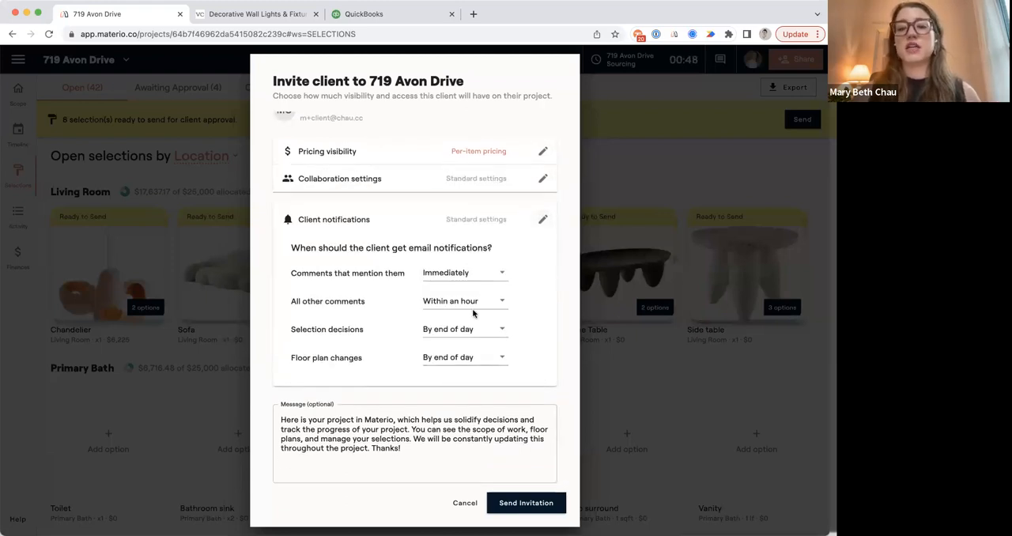
click(526, 503)
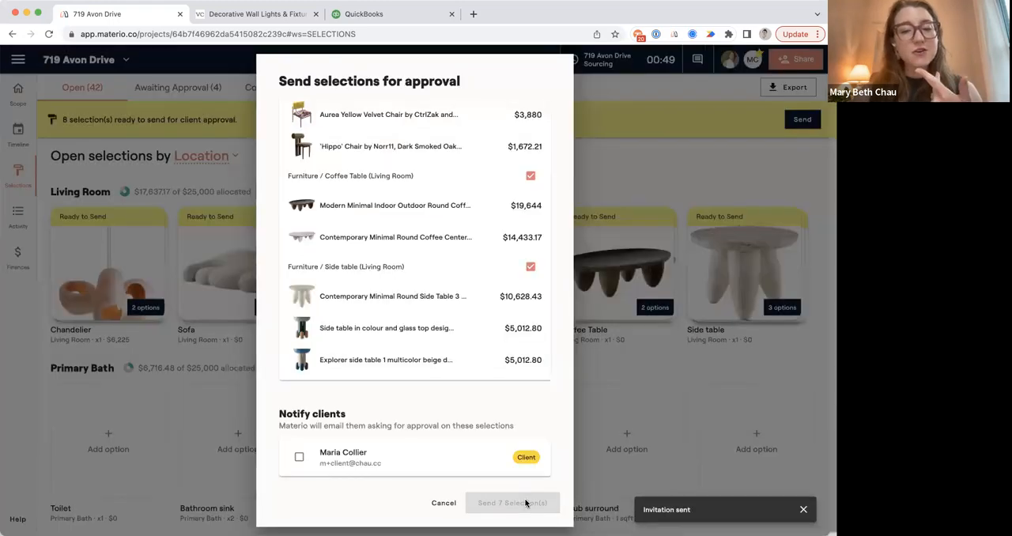
Send the seven selections for approval with the invited client notified, and show the selections awaiting approval.
click(339, 458)
click(496, 502)
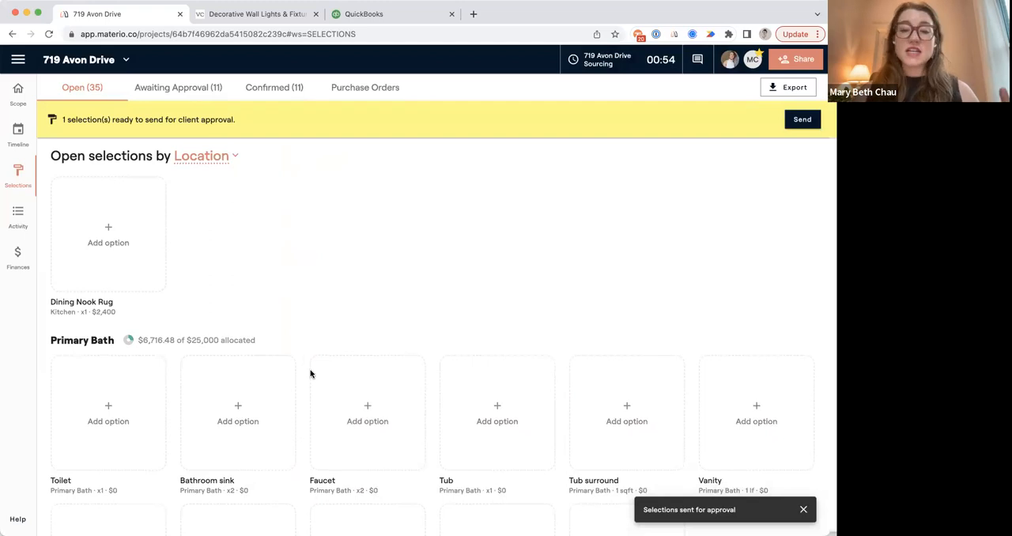
click(170, 88)
scroll(222, 226, up, 5)
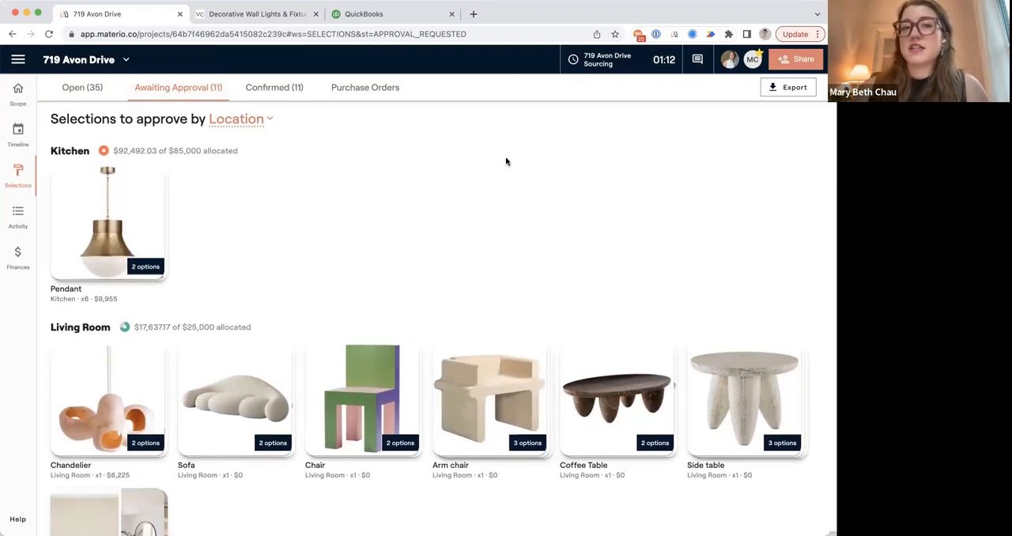
View the project's selections as the invited client sees them, and exit the client view.
click(752, 62)
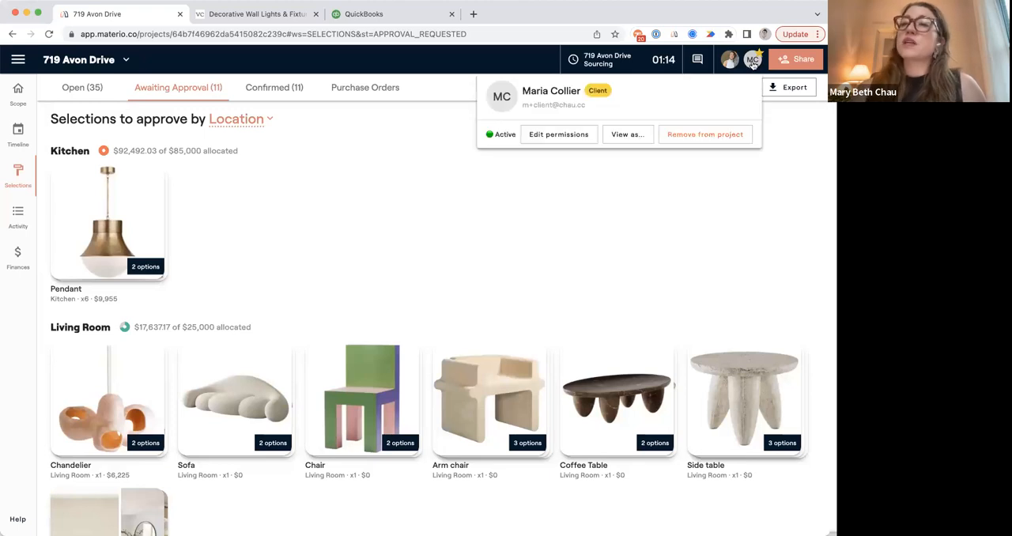
click(627, 135)
click(562, 388)
click(19, 142)
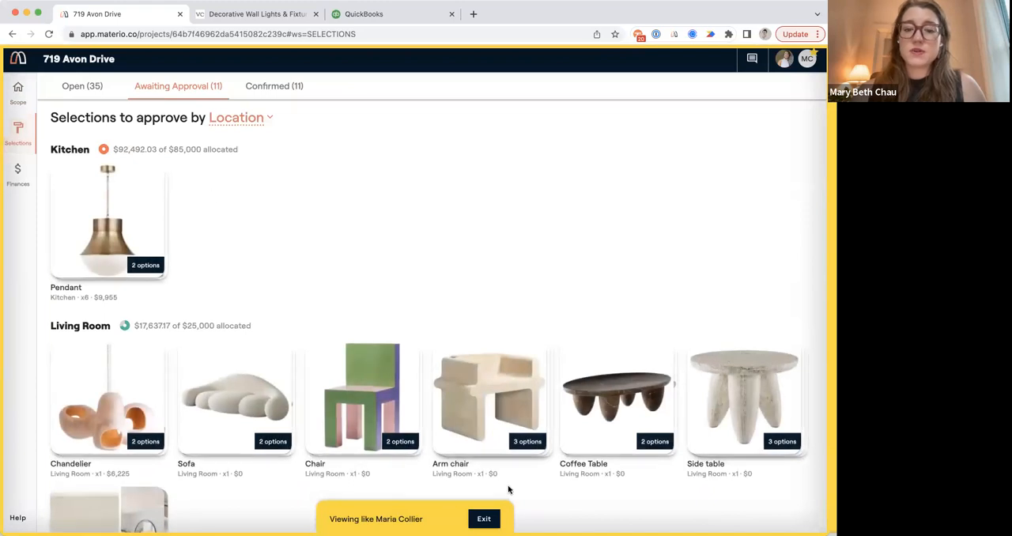
click(484, 520)
Preview the project's selections as an example client with prices on each item, and exit the preview.
click(787, 62)
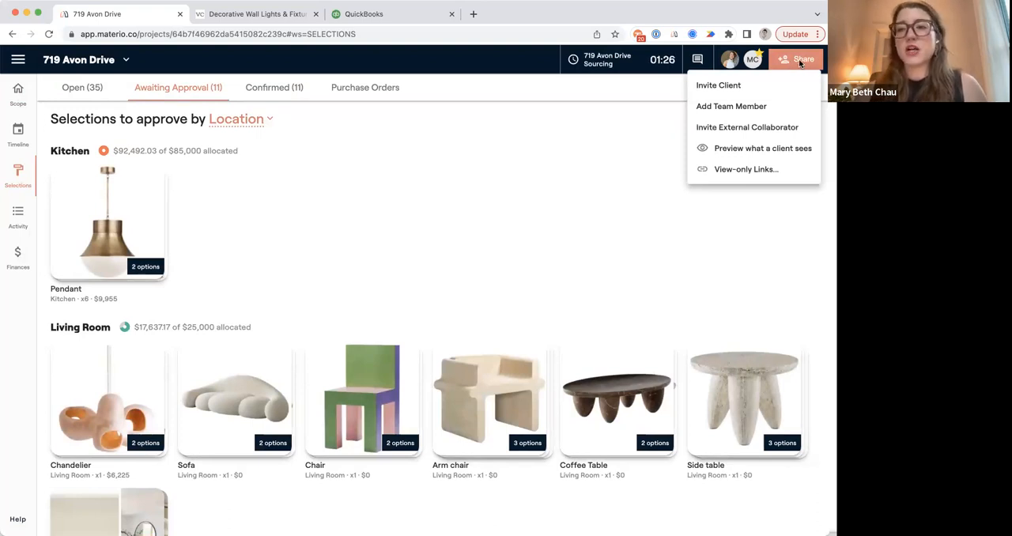
click(763, 149)
click(559, 289)
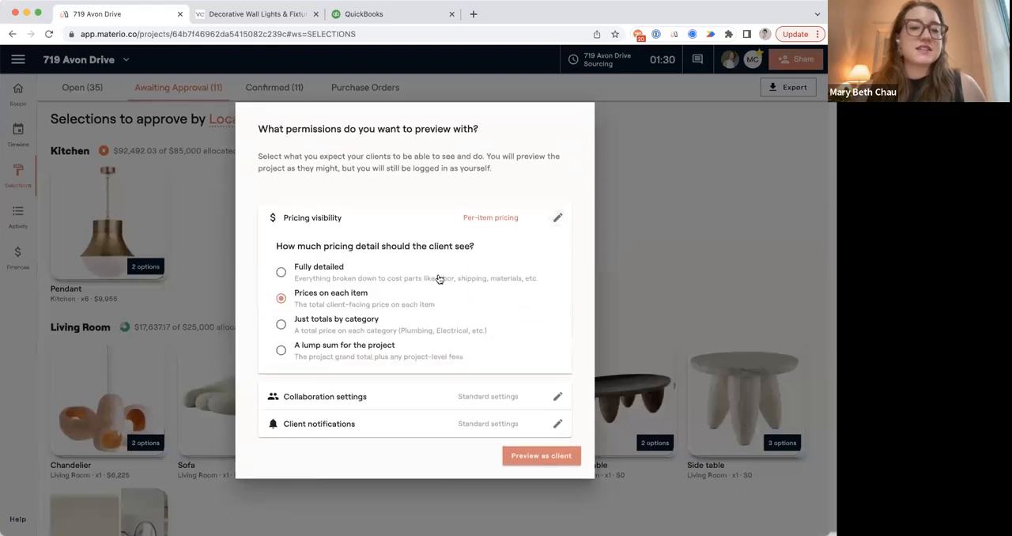
click(544, 458)
click(561, 386)
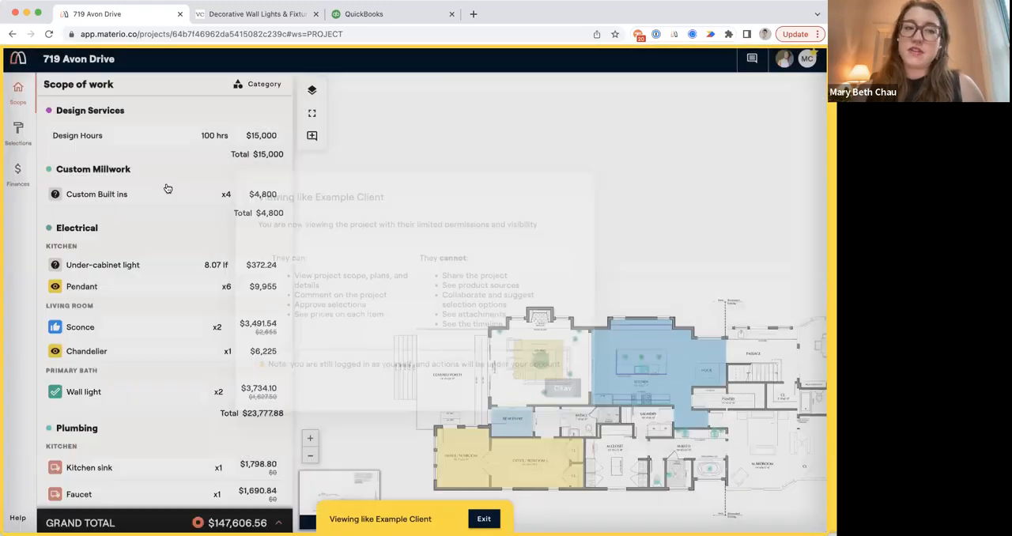
click(30, 141)
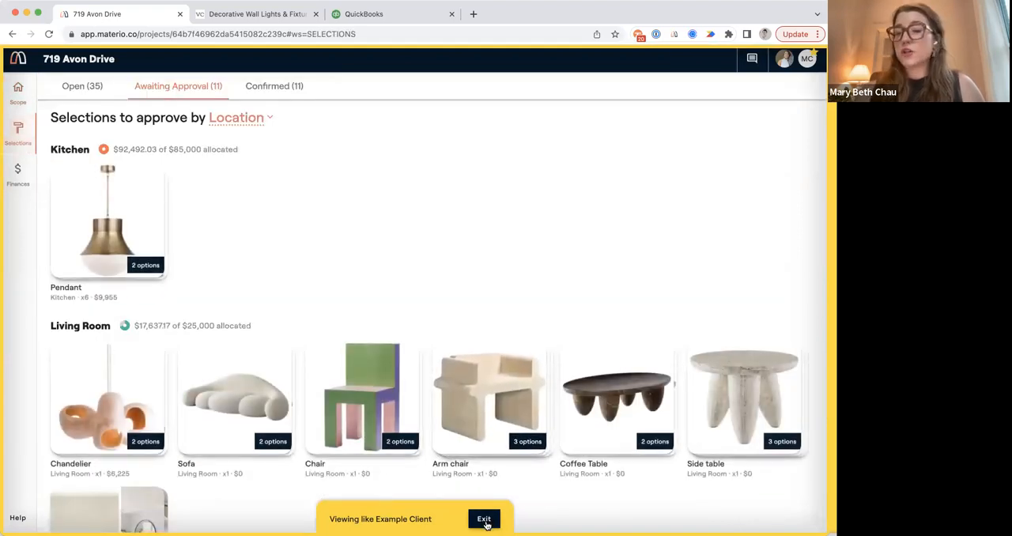
click(484, 519)
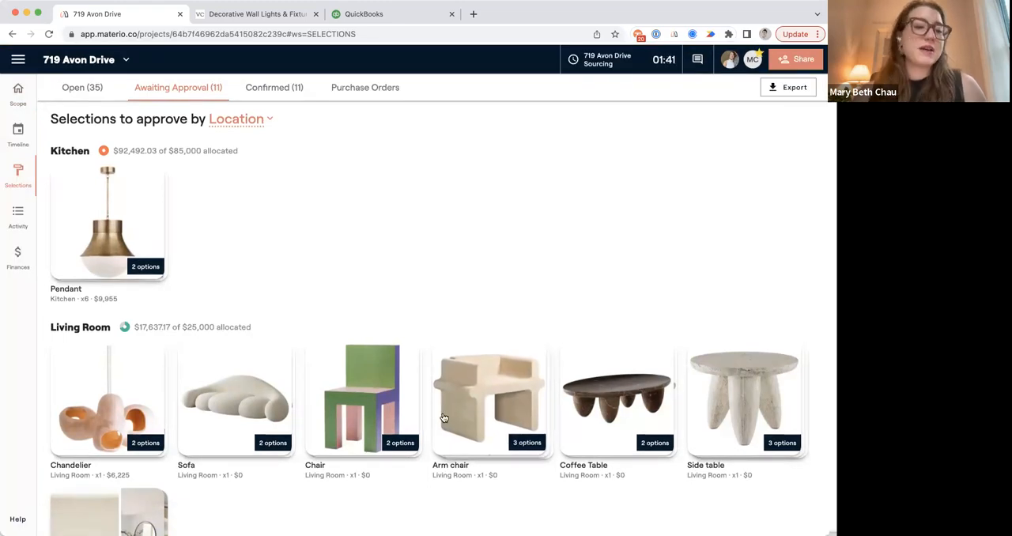
Approve the Murano Glass Chandelier option for the Living Room Chandelier selection.
scroll(443, 419, down, 3)
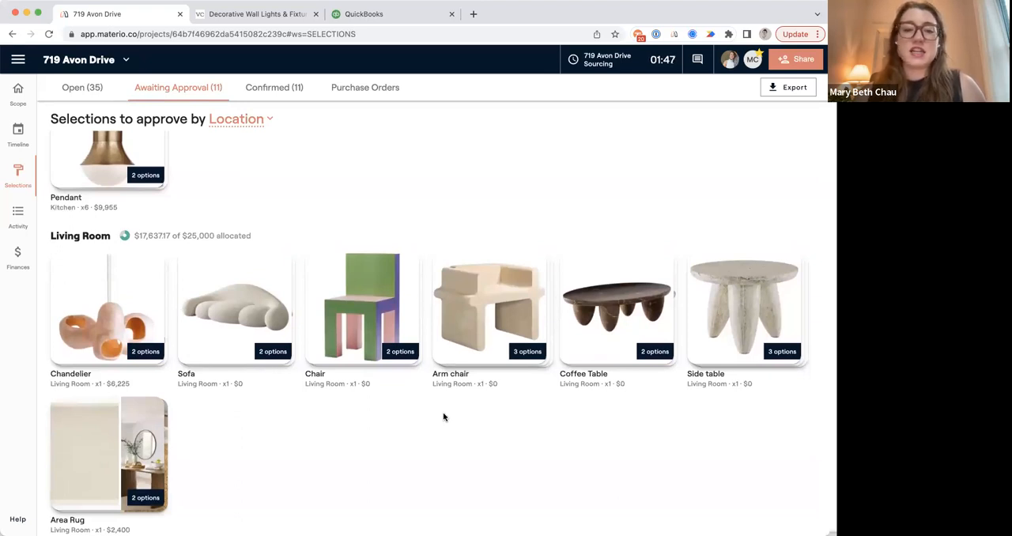
scroll(443, 417, down, 2)
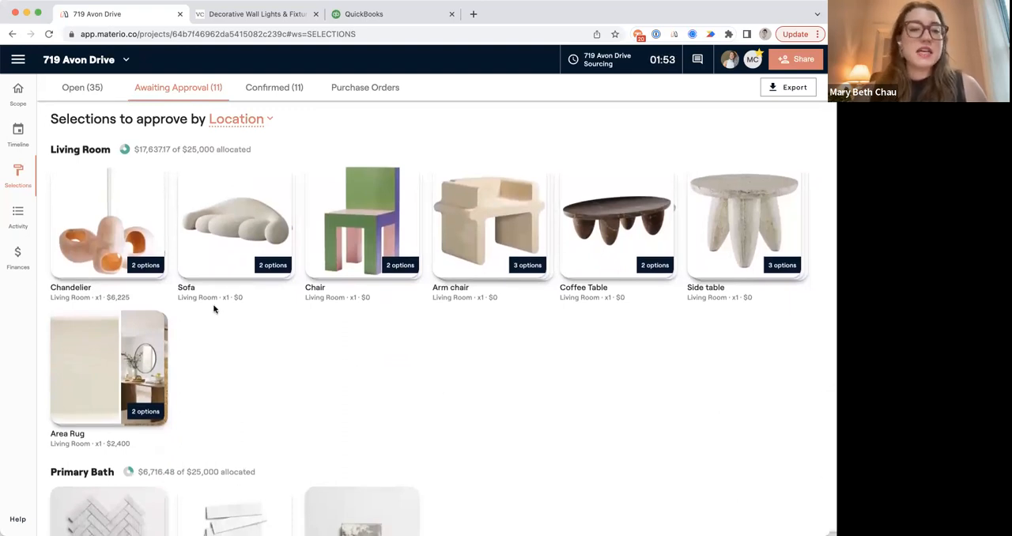
click(129, 245)
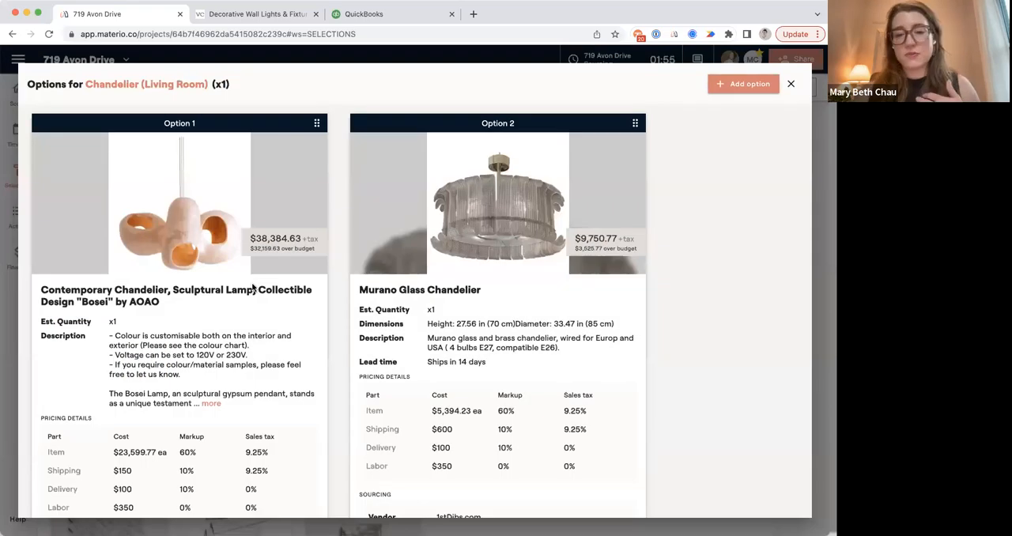
scroll(508, 391, down, 3)
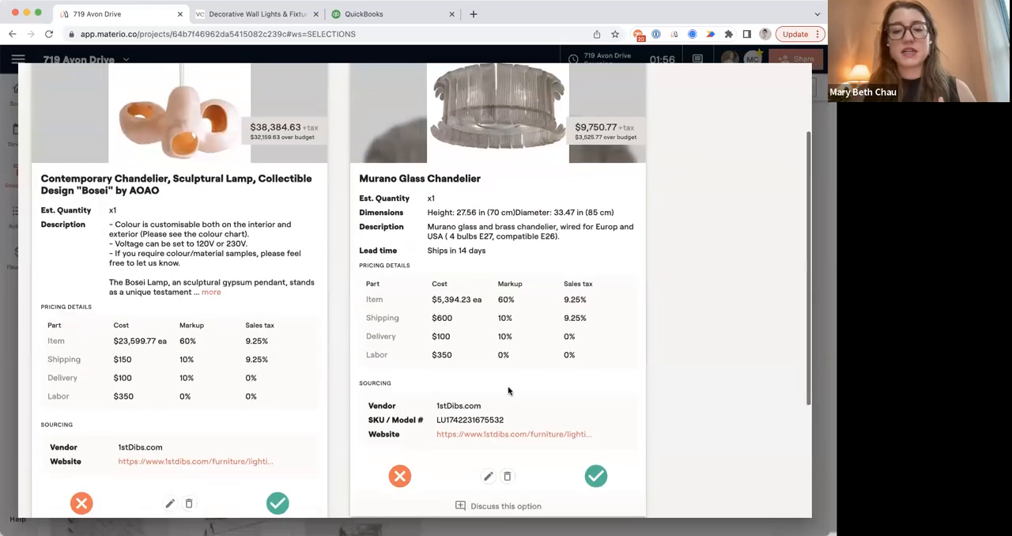
click(595, 475)
click(553, 343)
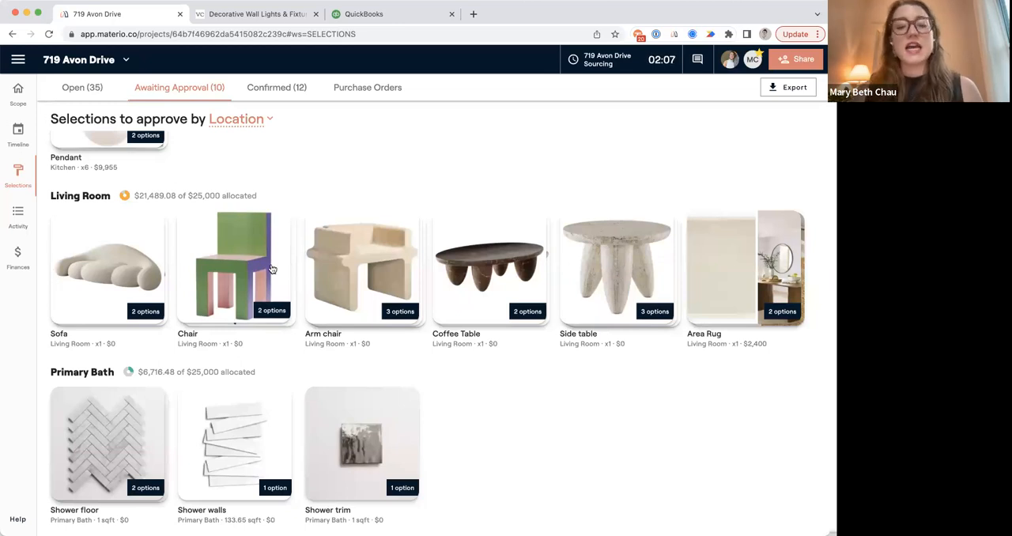
Approve the Aurea Yellow Velvet Chair option for the Living Room Chair selection.
click(269, 271)
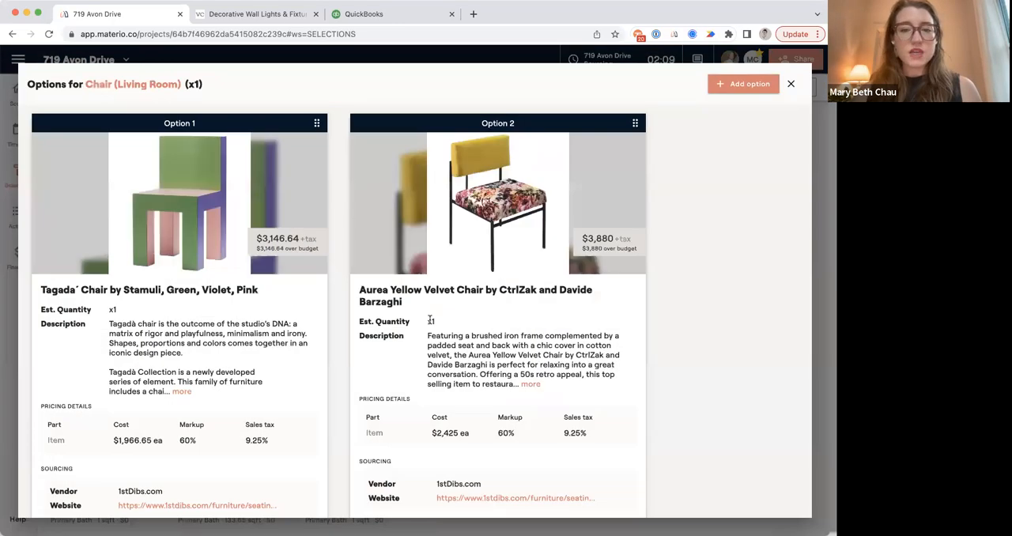
scroll(616, 435, down, 3)
click(595, 411)
click(501, 343)
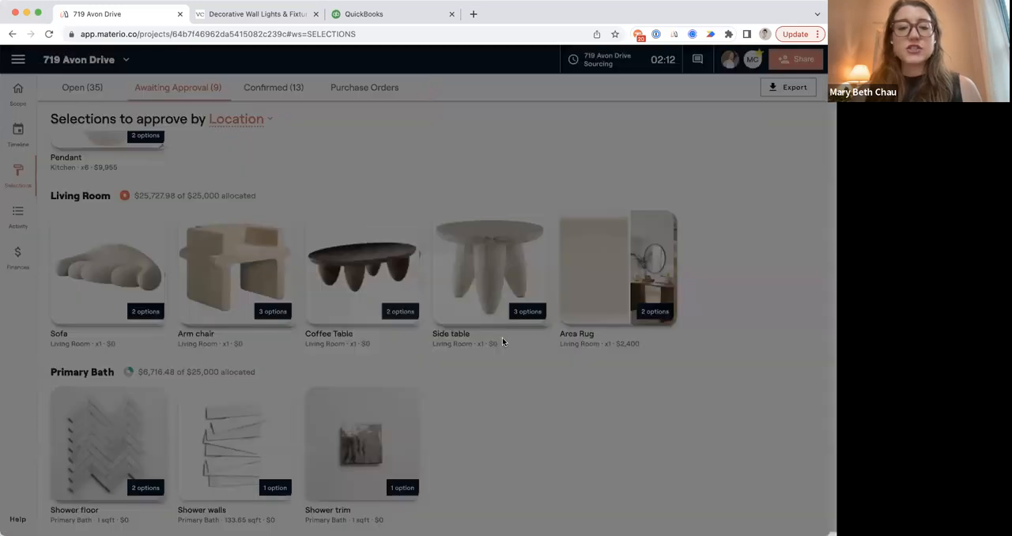
Compare the Living Room Arm chair options with the approved selections for the room, and close the options.
click(240, 274)
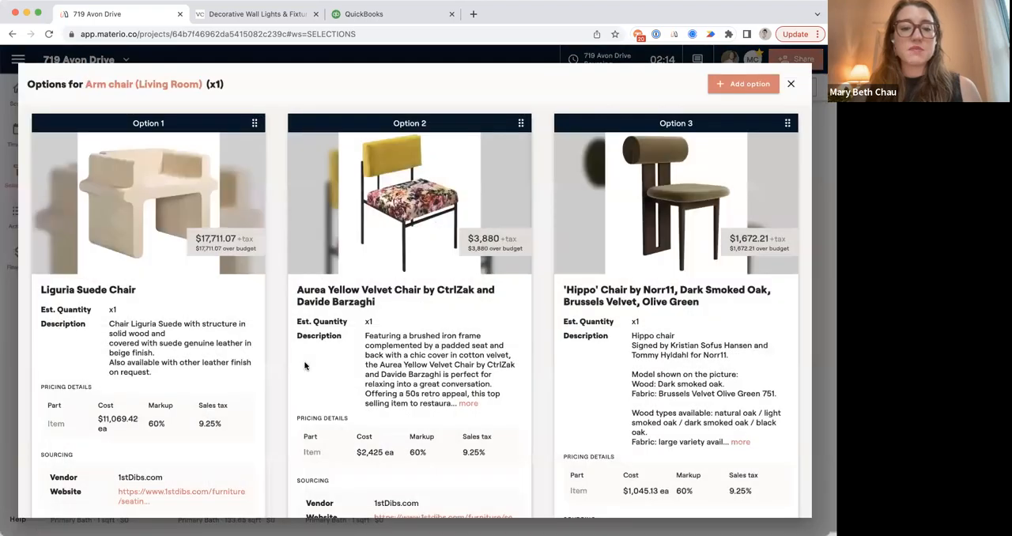
scroll(306, 365, down, 5)
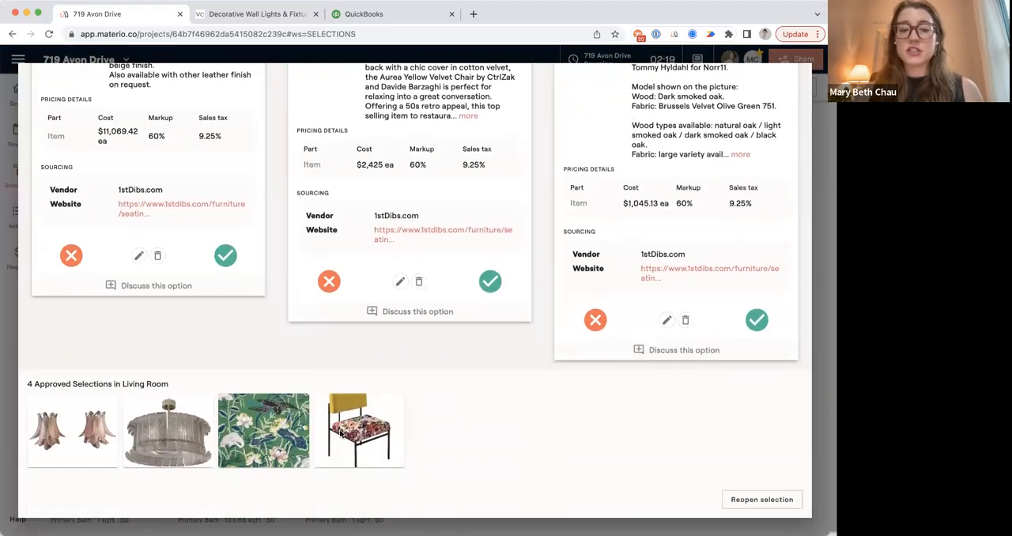
scroll(395, 396, up, 5)
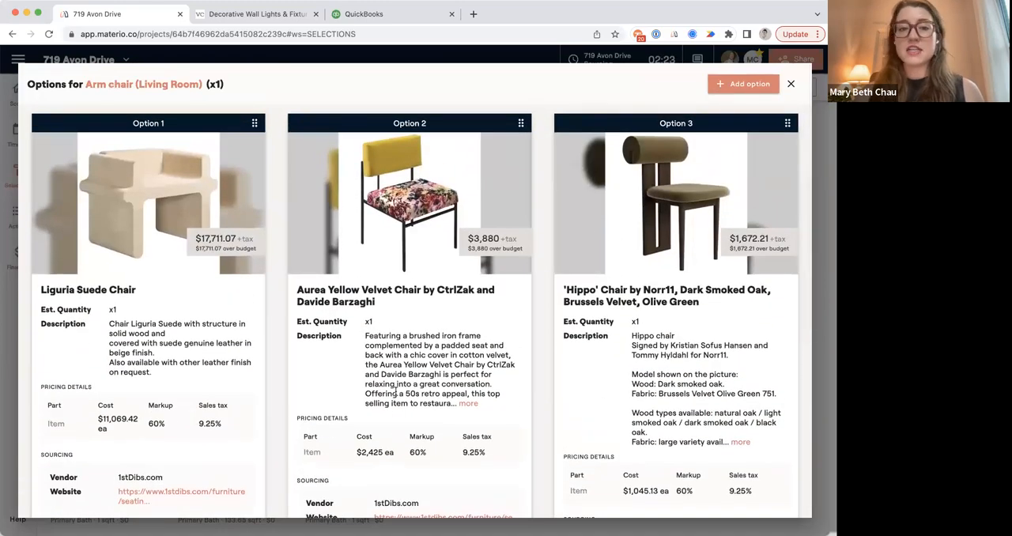
scroll(396, 393, down, 2)
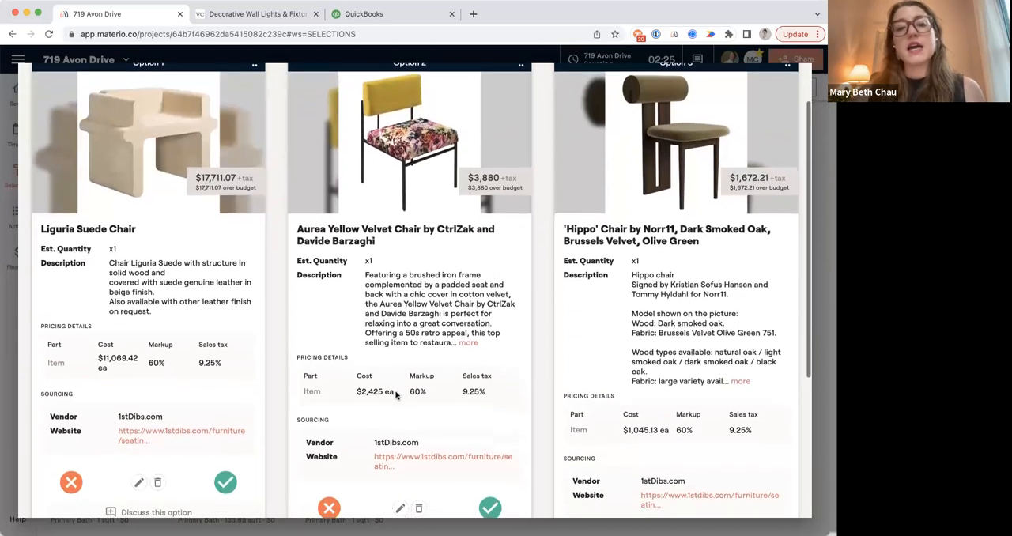
scroll(396, 394, down, 2)
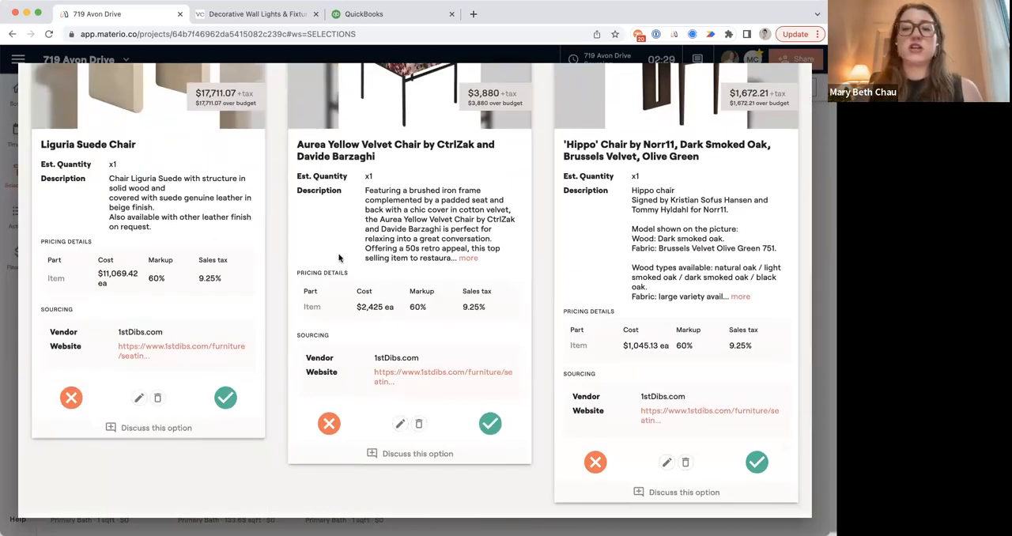
click(818, 227)
Viewing the project as the client, decline the travertine stone option for the Living Room Coffee Table and check its discussion.
click(752, 60)
click(612, 139)
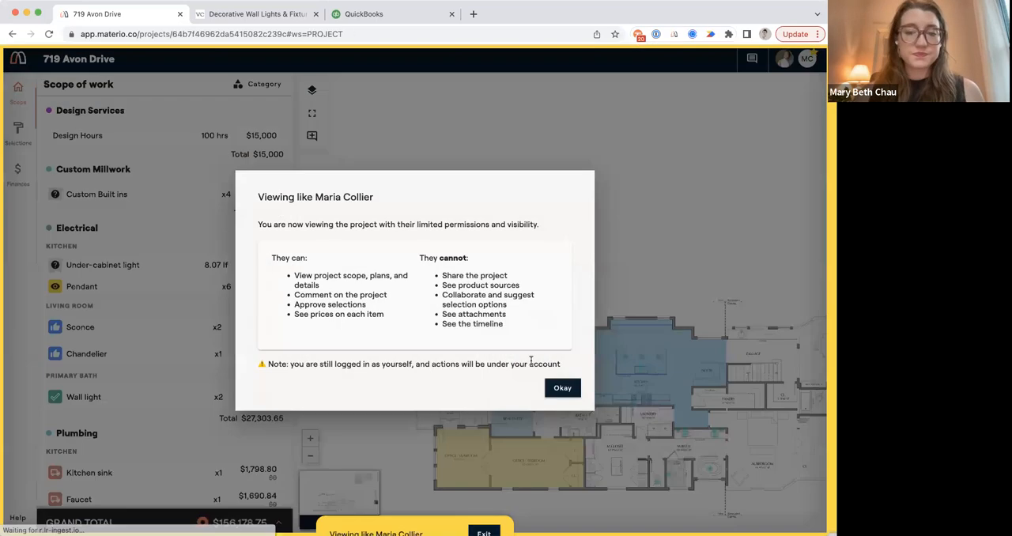
click(562, 387)
click(21, 136)
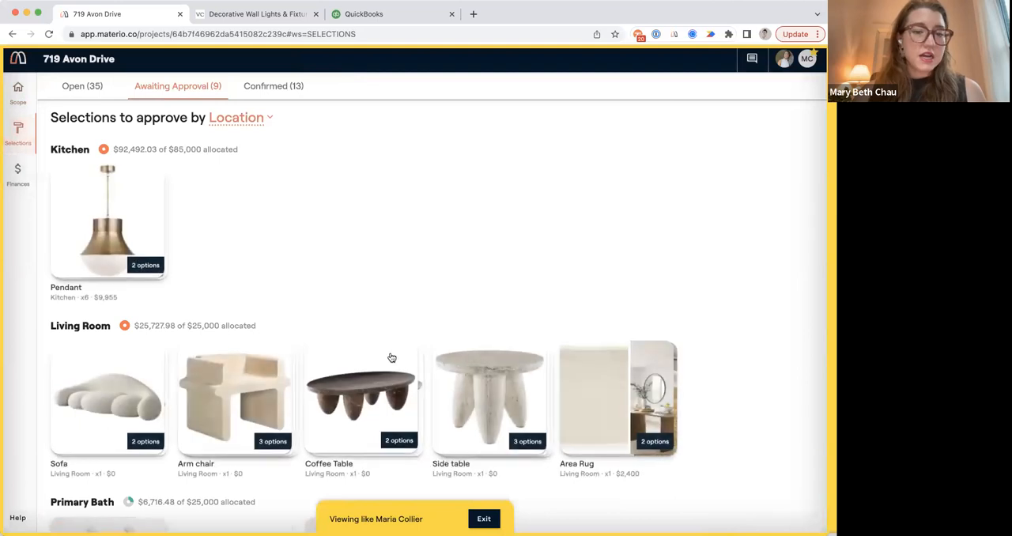
click(359, 380)
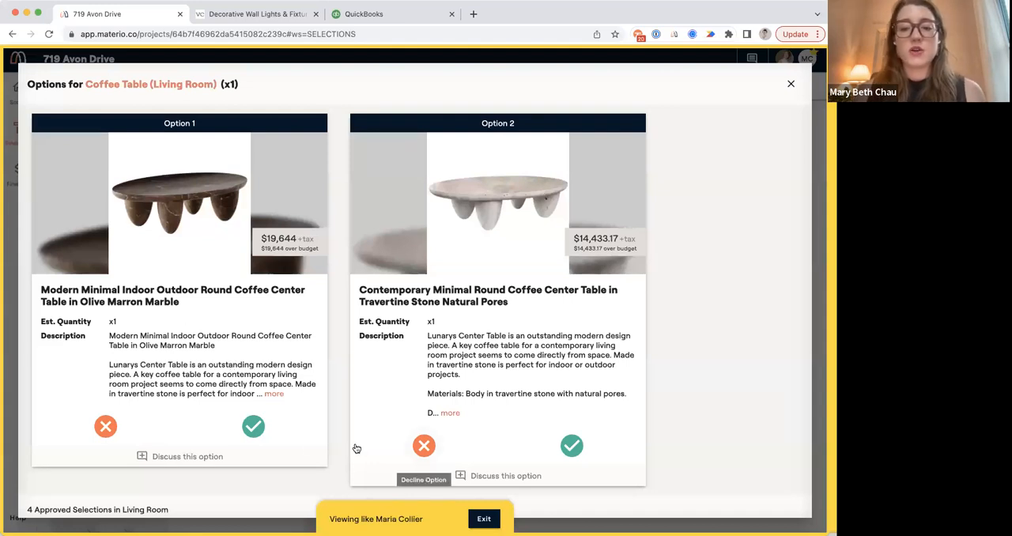
click(425, 448)
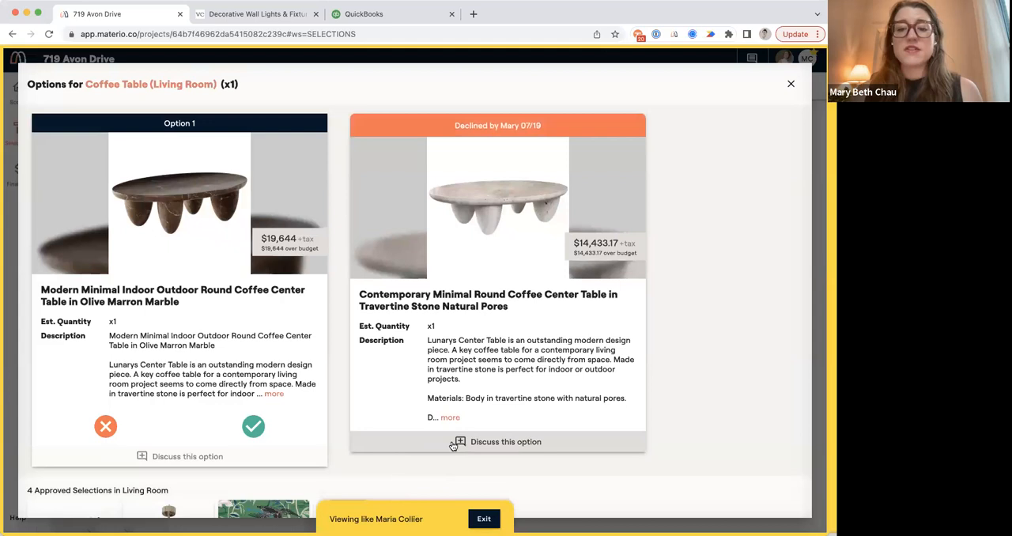
click(489, 444)
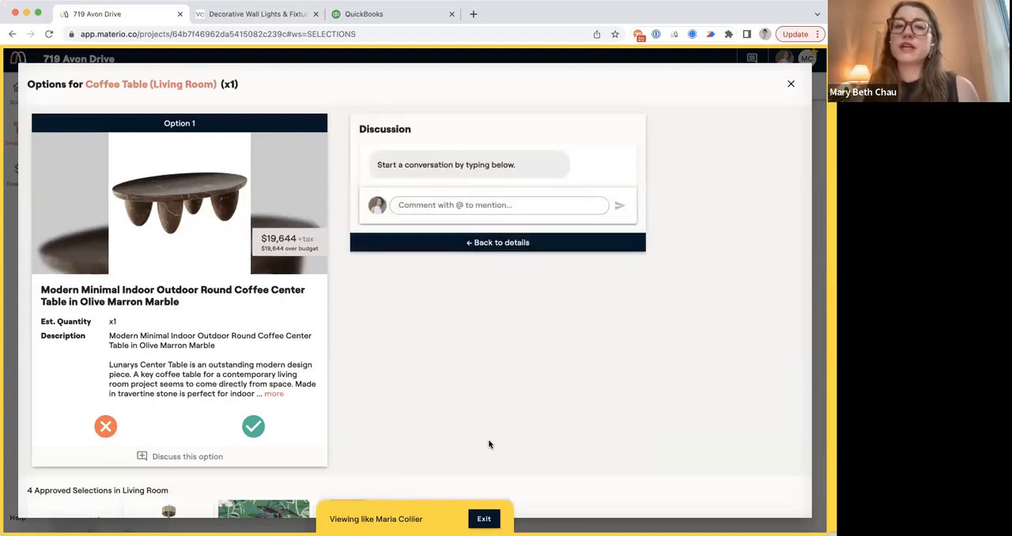
click(484, 244)
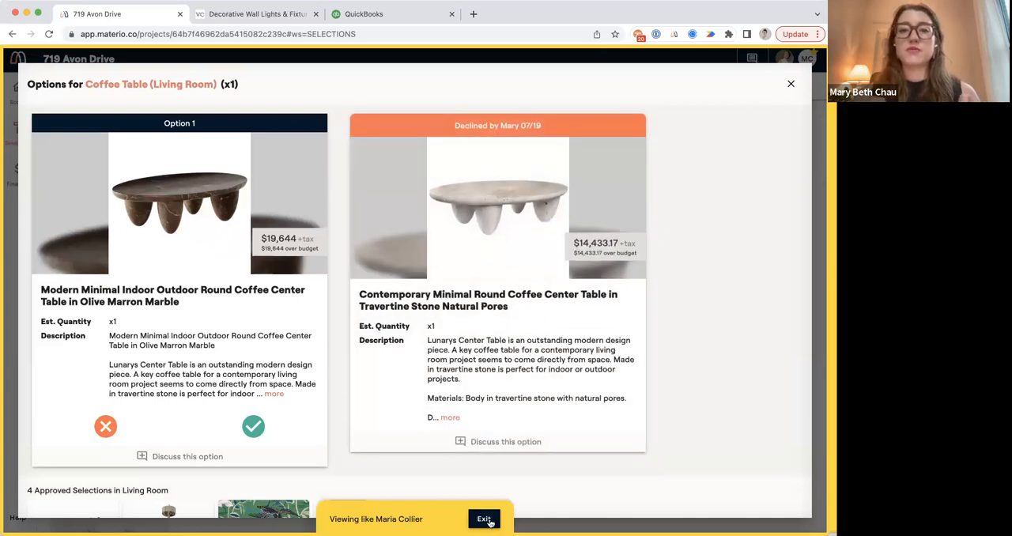
Exit the client view, close the Coffee Table options and show the confirmed selections.
click(485, 520)
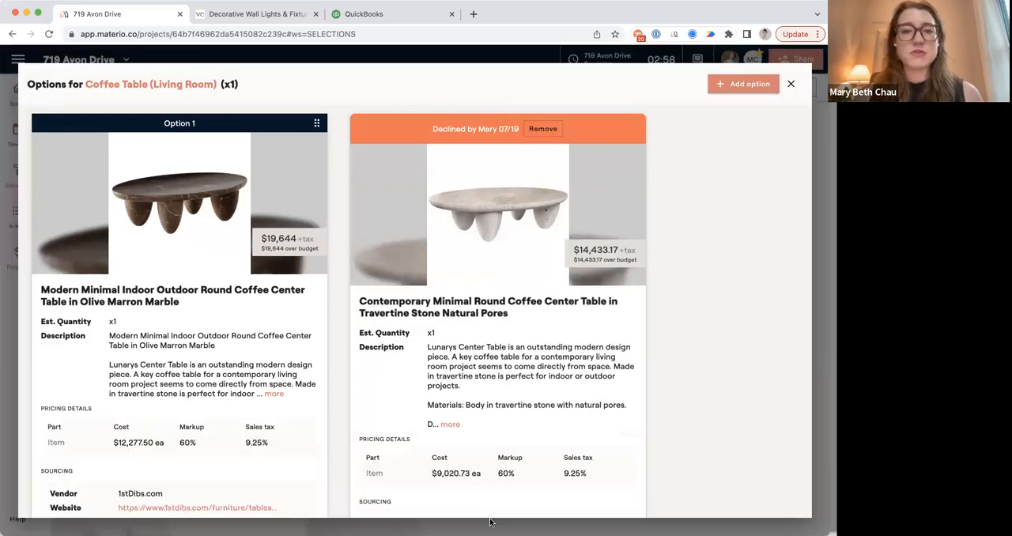
key(Escape)
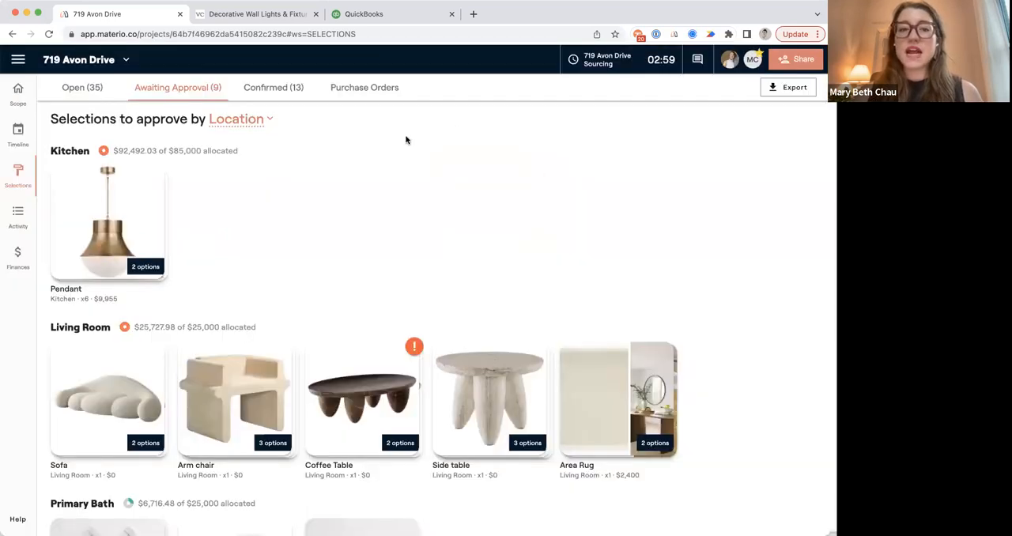
click(267, 95)
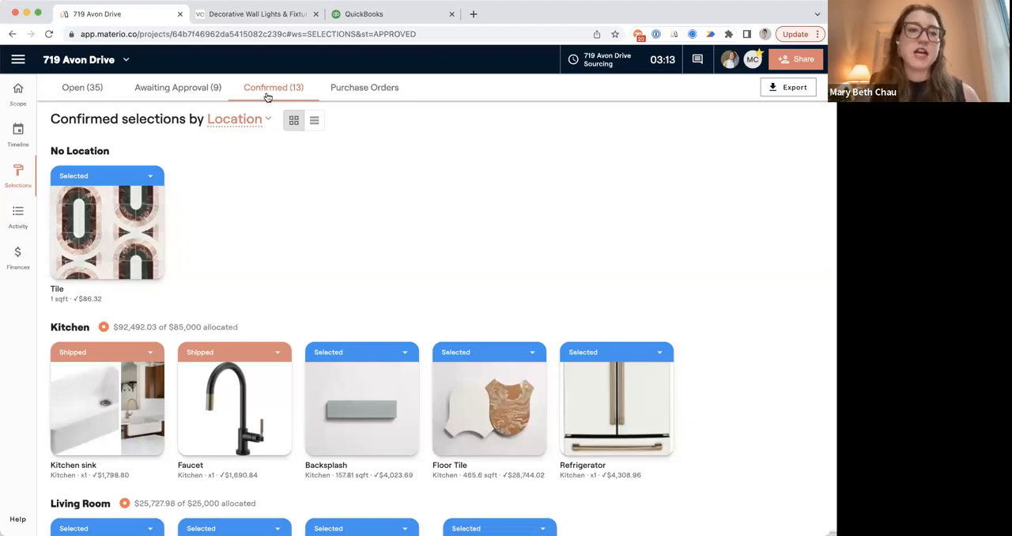
Review the confirmed selections in list view with their lead times and statuses, and return to the grid view.
scroll(344, 186, down, 3)
scroll(343, 187, up, 3)
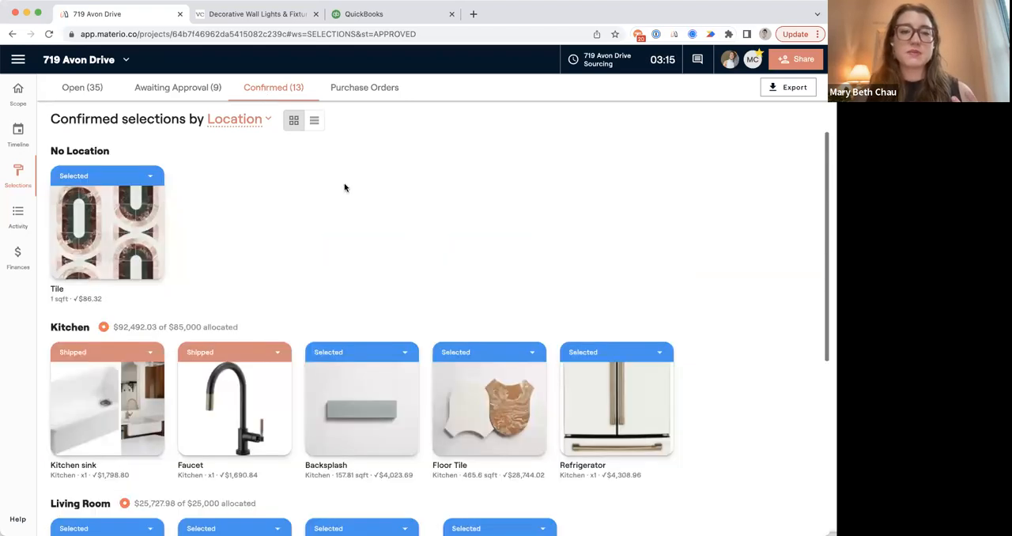
click(314, 121)
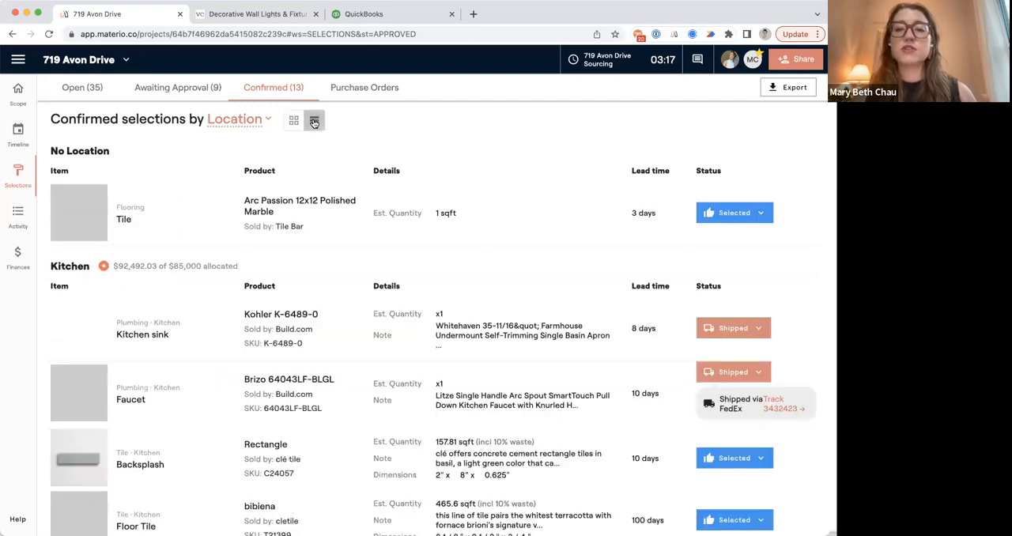
scroll(368, 316, down, 5)
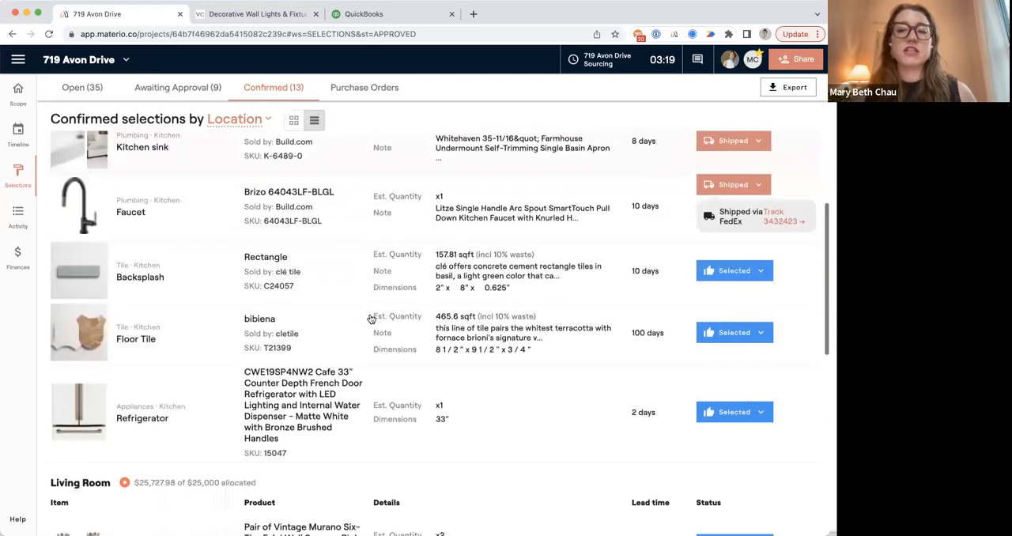
scroll(370, 318, down, 2)
scroll(757, 260, up, 6)
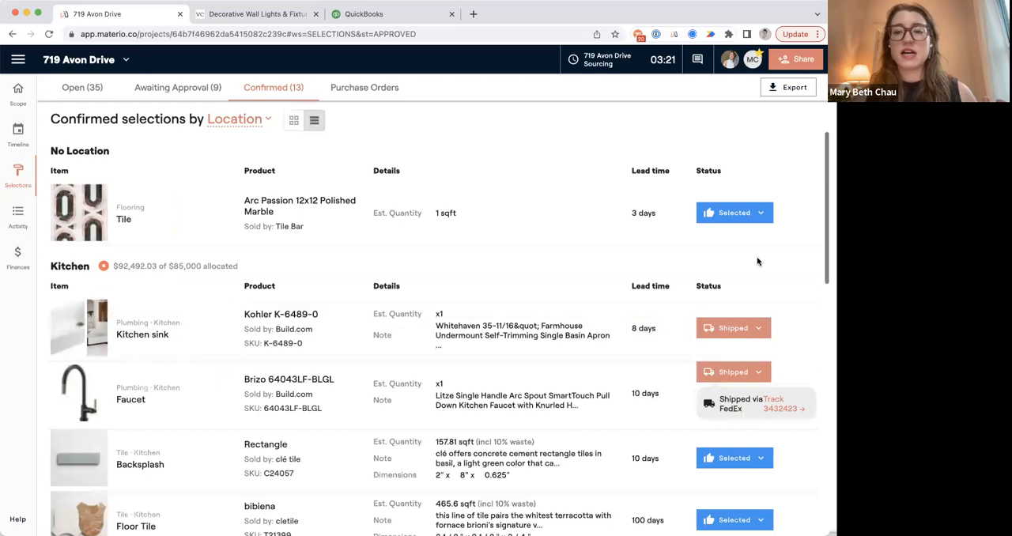
click(735, 213)
click(603, 169)
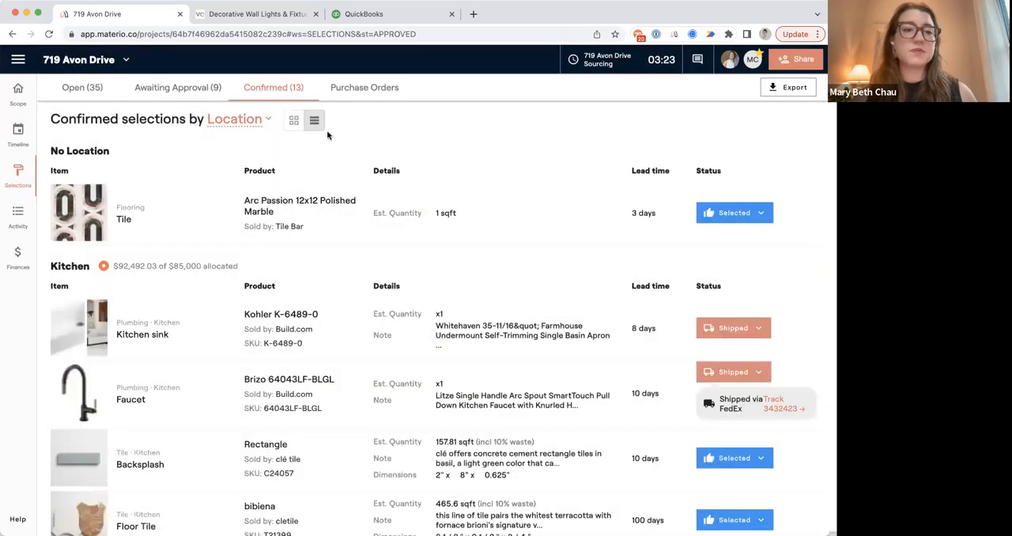
click(294, 120)
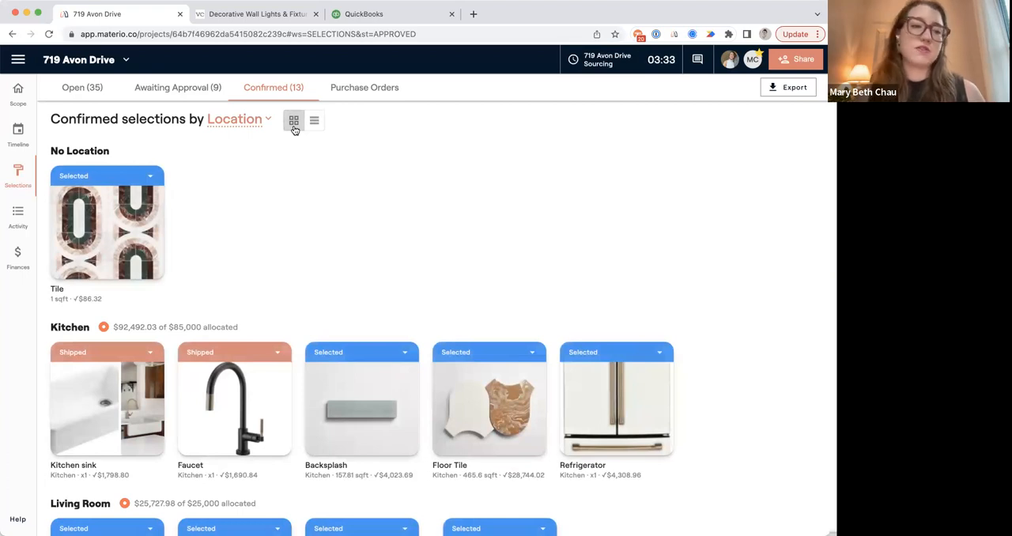
Open the billing section of the project's finances and draft a new retainer.
click(17, 257)
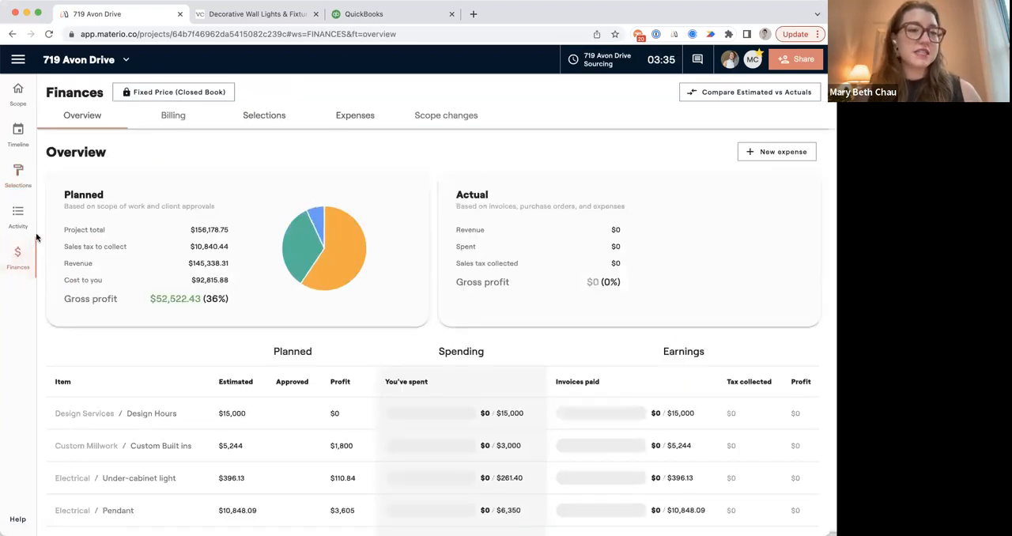
click(171, 114)
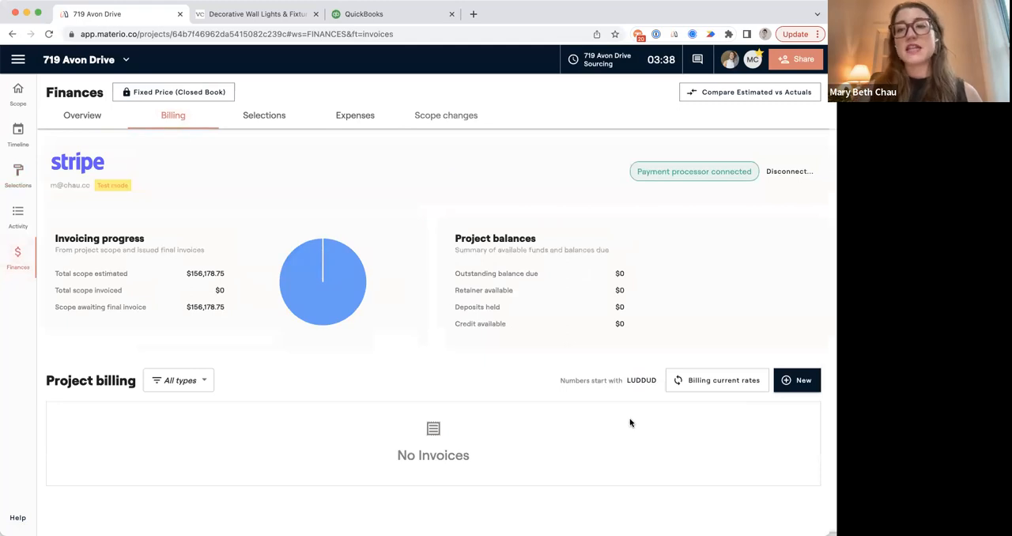
click(791, 383)
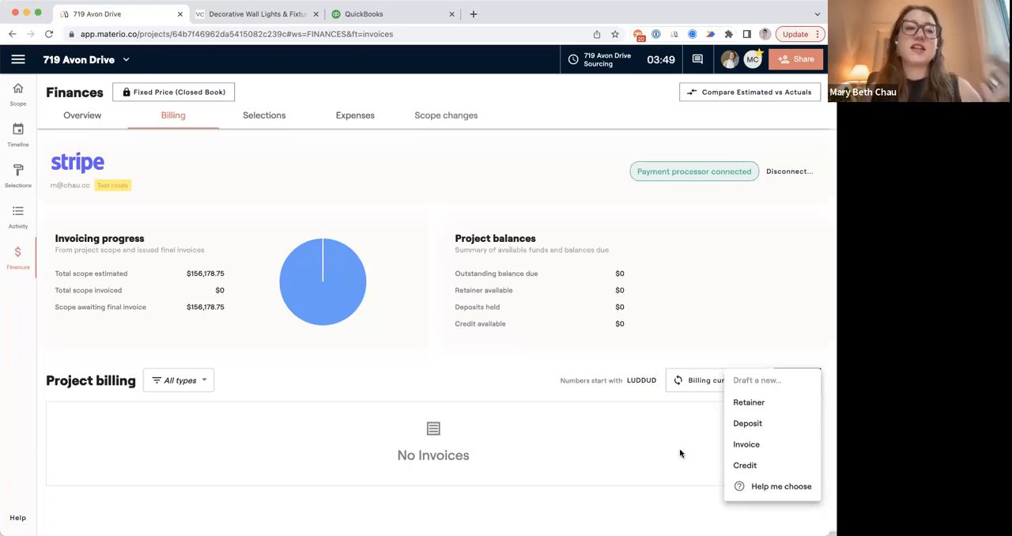
click(747, 404)
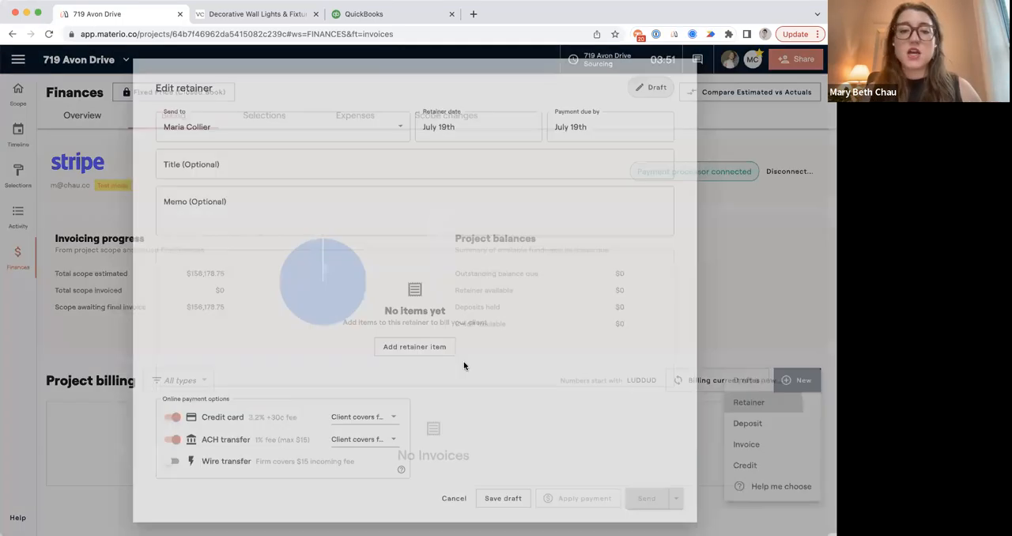
Add a retainer item described as Design Retainer with $10,000 to collect.
click(419, 346)
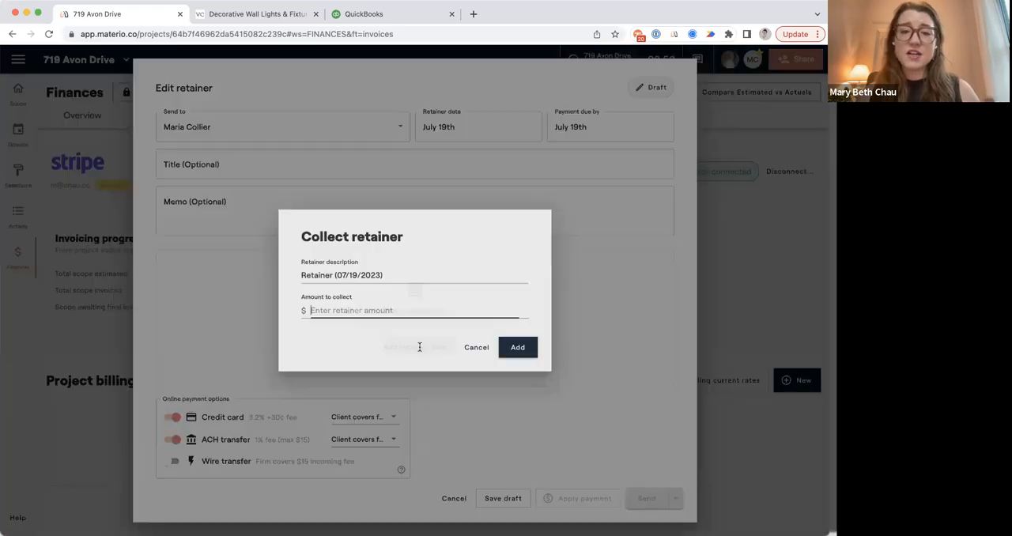
triple_click(346, 276)
text(Ds)
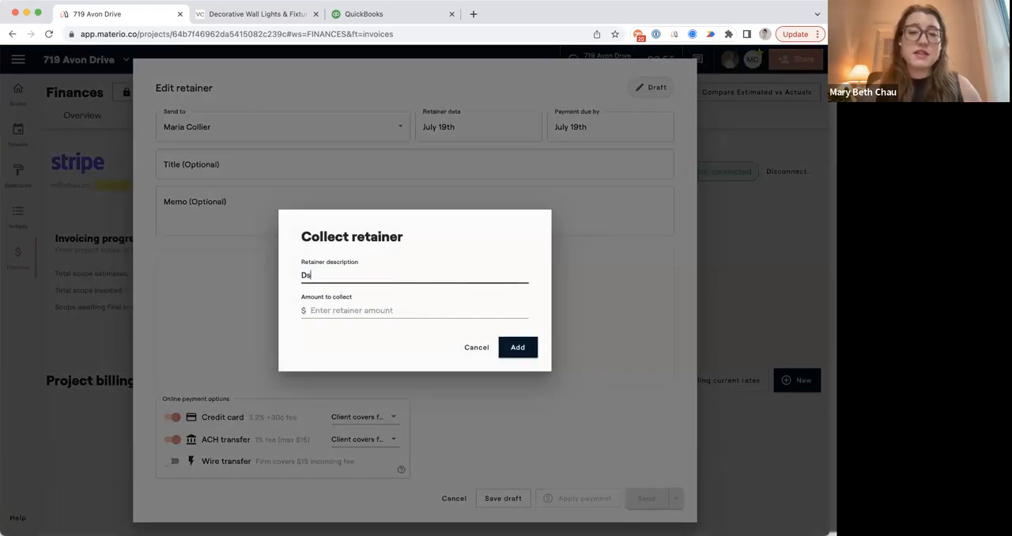
text(esign Retainer)
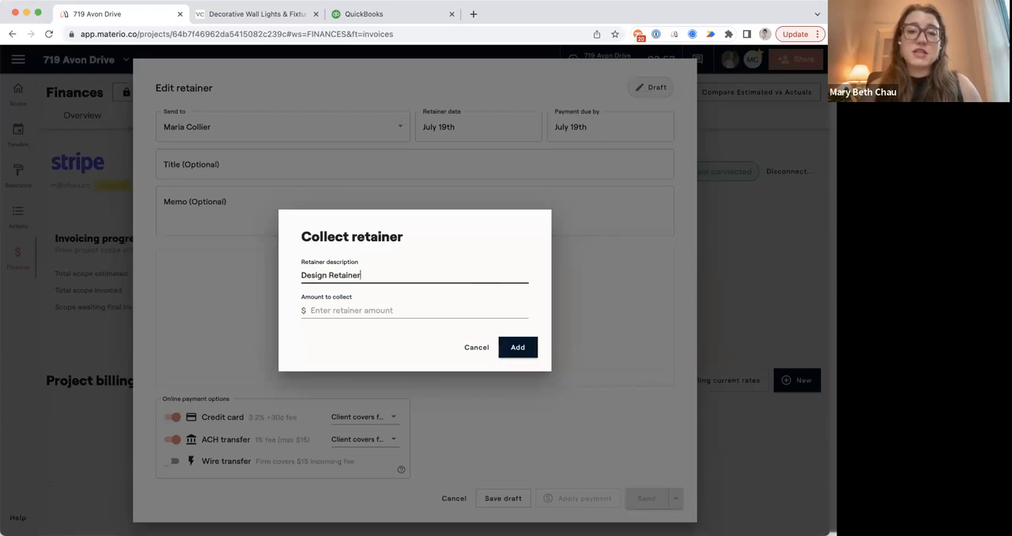
click(346, 310)
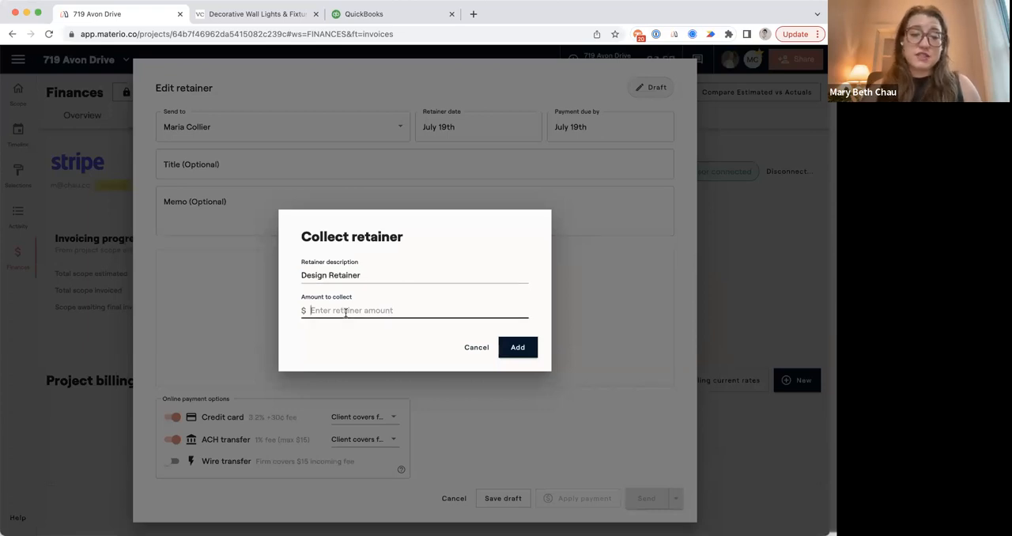
text(100000)
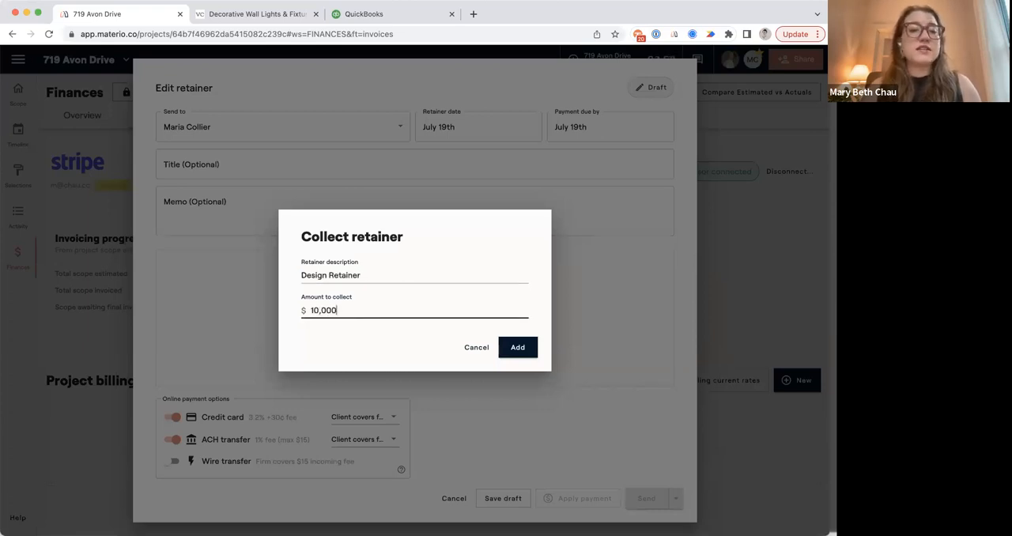
click(519, 349)
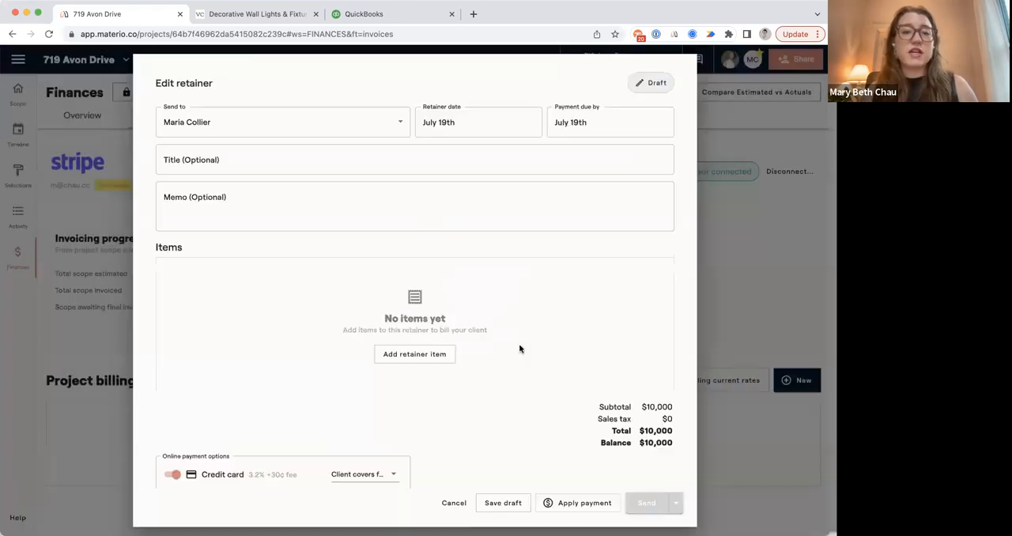
Title the retainer Design Retainer.
click(221, 183)
text(Design)
key(BackSpace)
text(F)
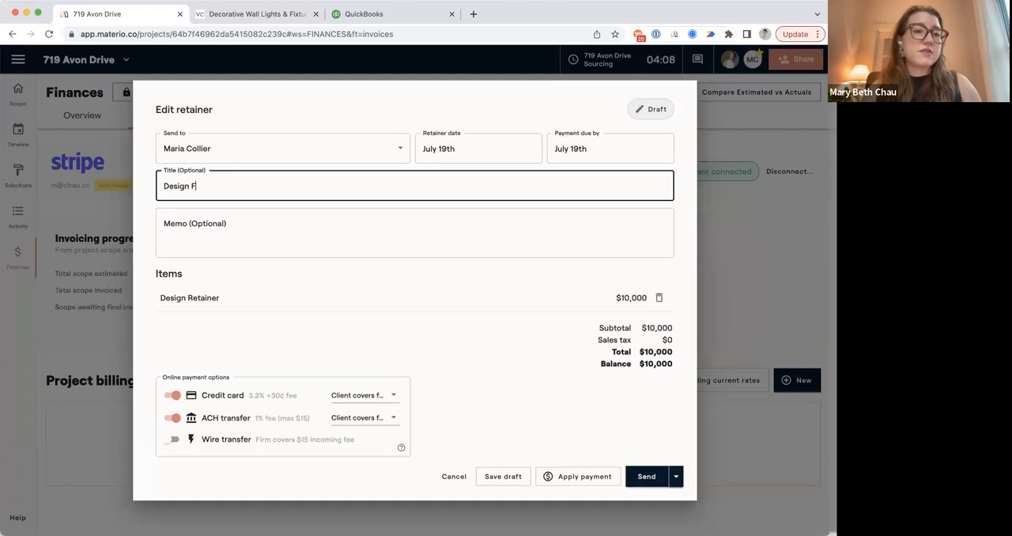
key(BackSpace)
key(BackSpace)
text(etai)
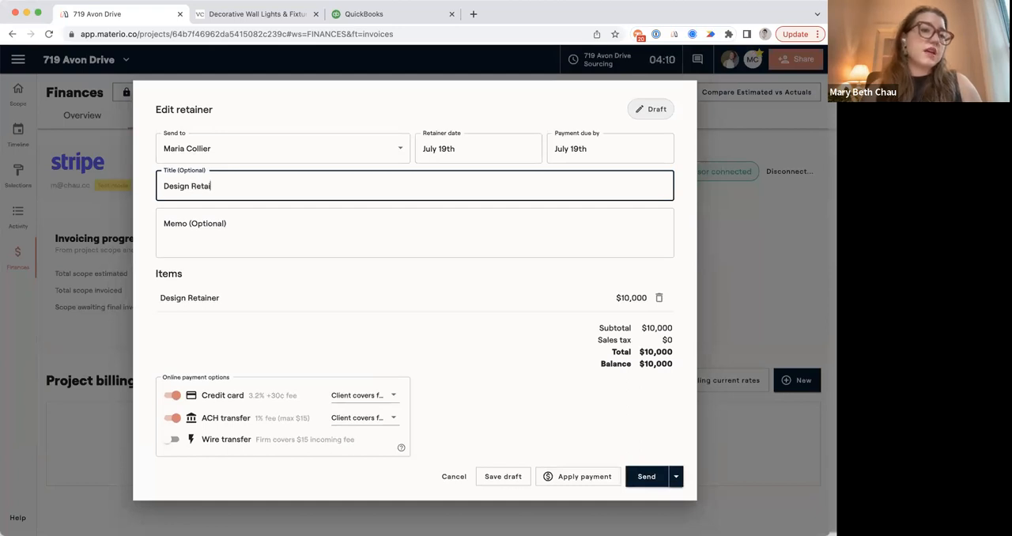
text(ner)
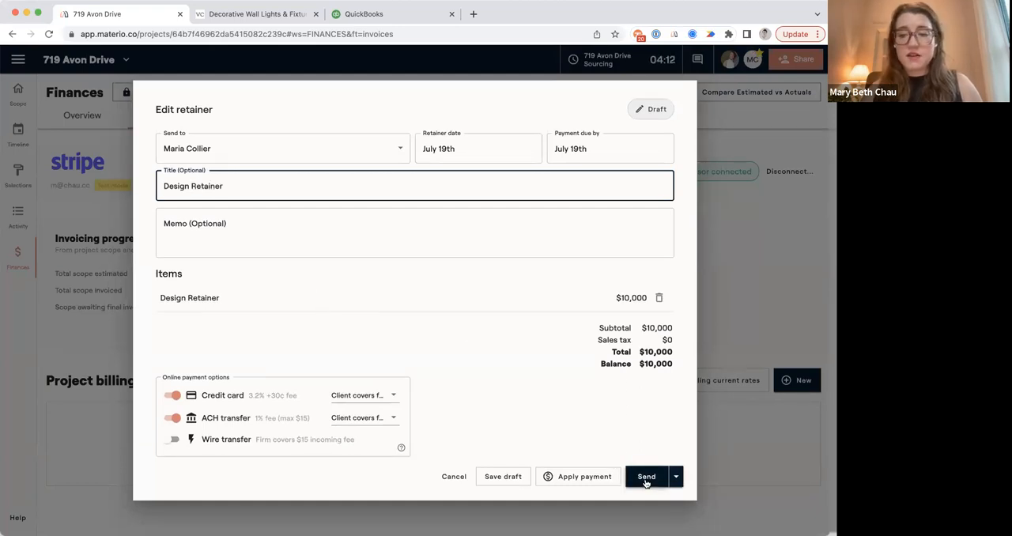
Check the options for applying a payment to the draft retainer and send the retainer to the client.
click(579, 480)
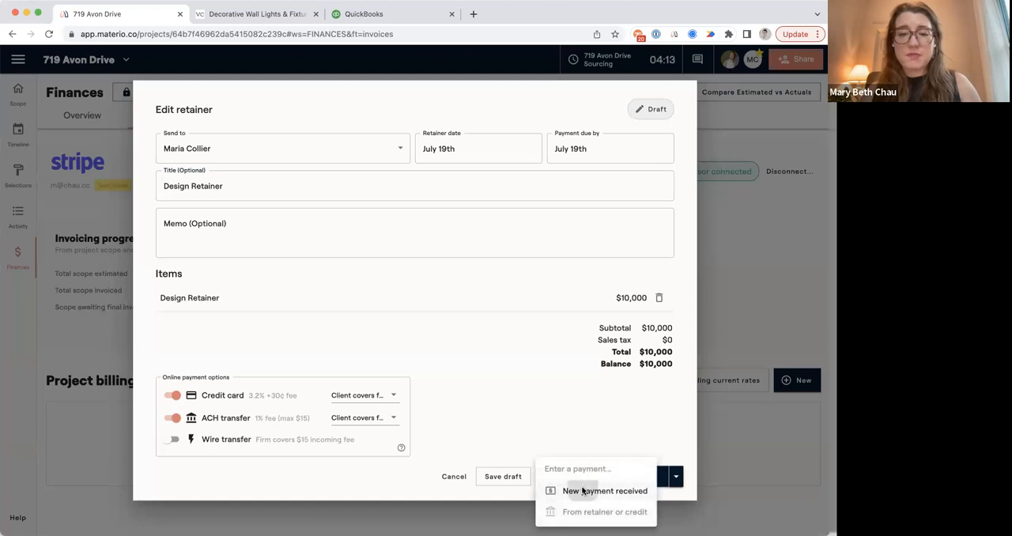
click(585, 490)
click(500, 317)
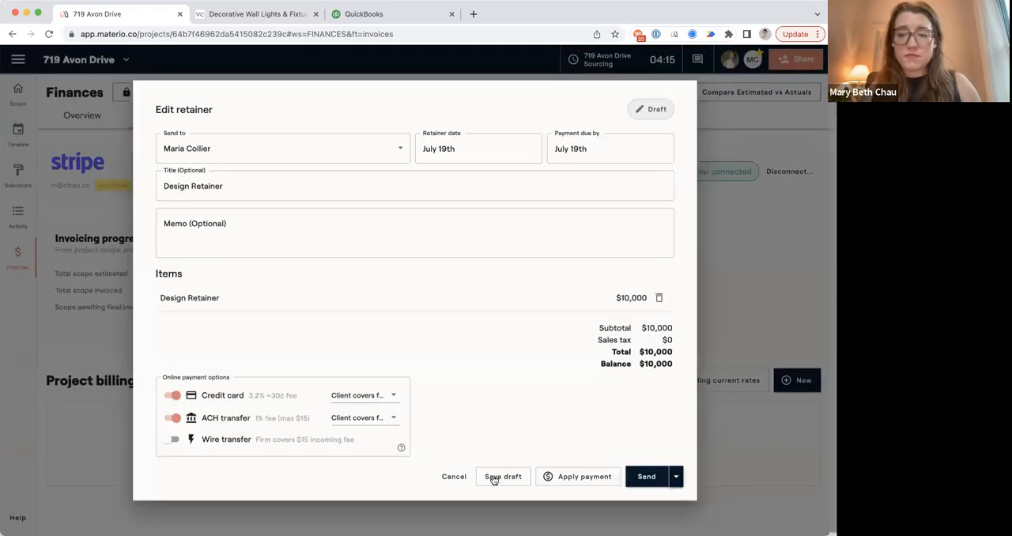
click(645, 476)
click(460, 320)
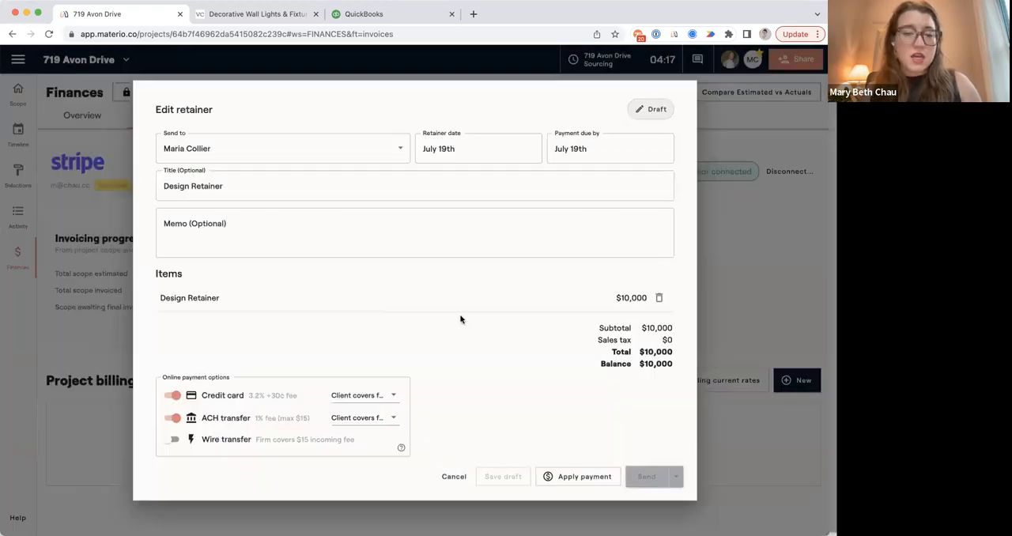
Record a manual check payment of $10,000 on the sent Design Retainer and check the available retainer in the project balances.
click(395, 433)
click(590, 414)
click(624, 439)
click(353, 249)
click(335, 246)
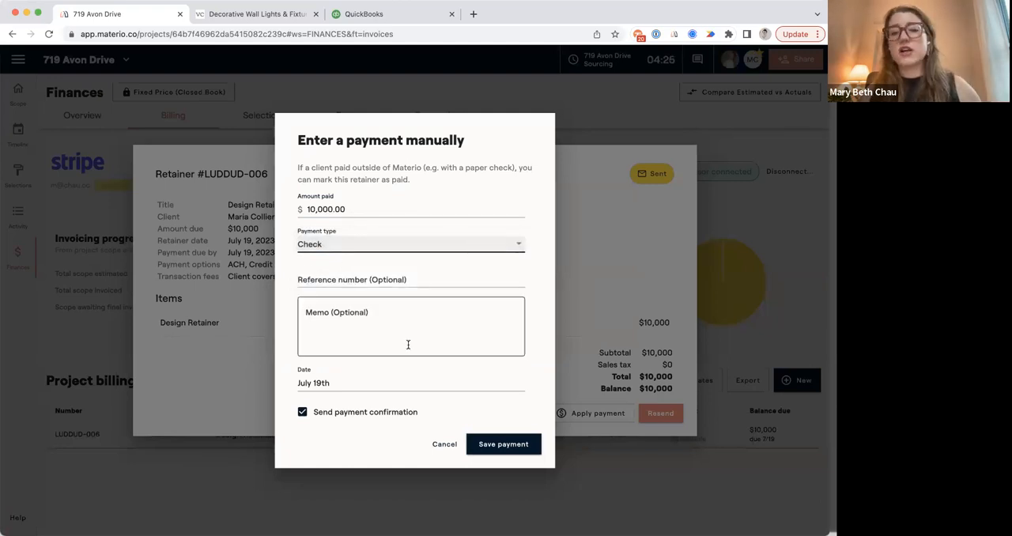
click(367, 415)
click(519, 447)
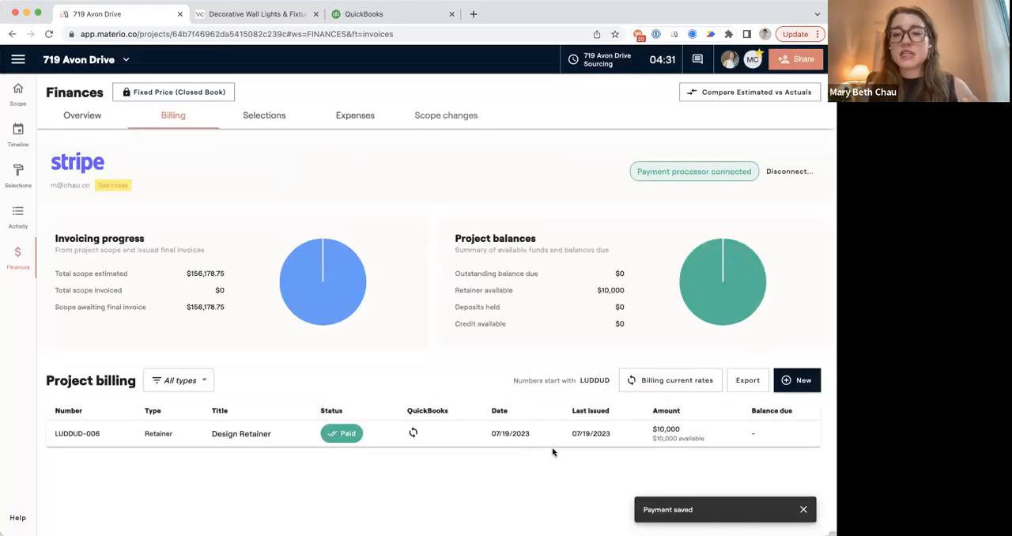
drag(456, 290, 631, 291)
click(630, 292)
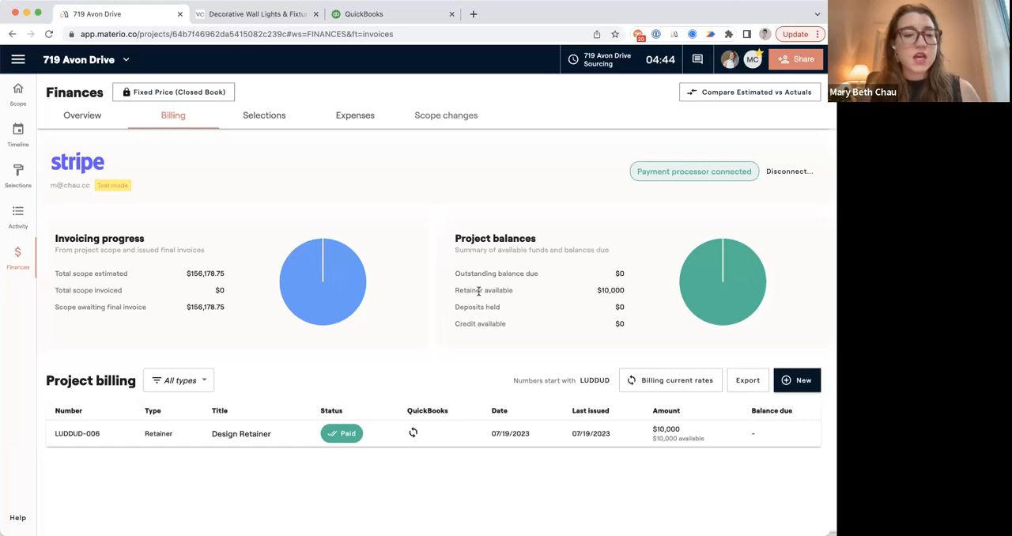
Draft a new deposit and filter the items that can be added to it by the Selected status.
click(803, 380)
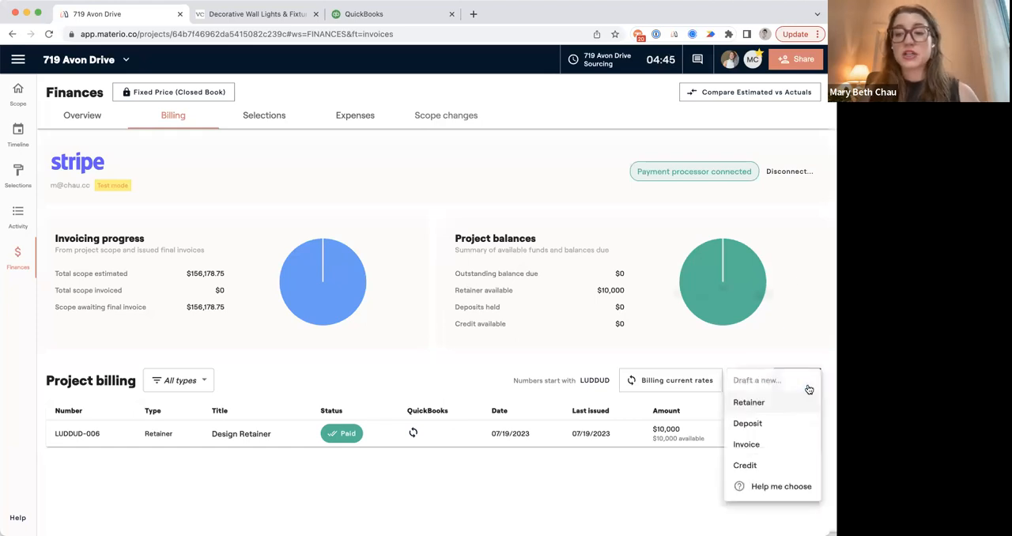
click(781, 425)
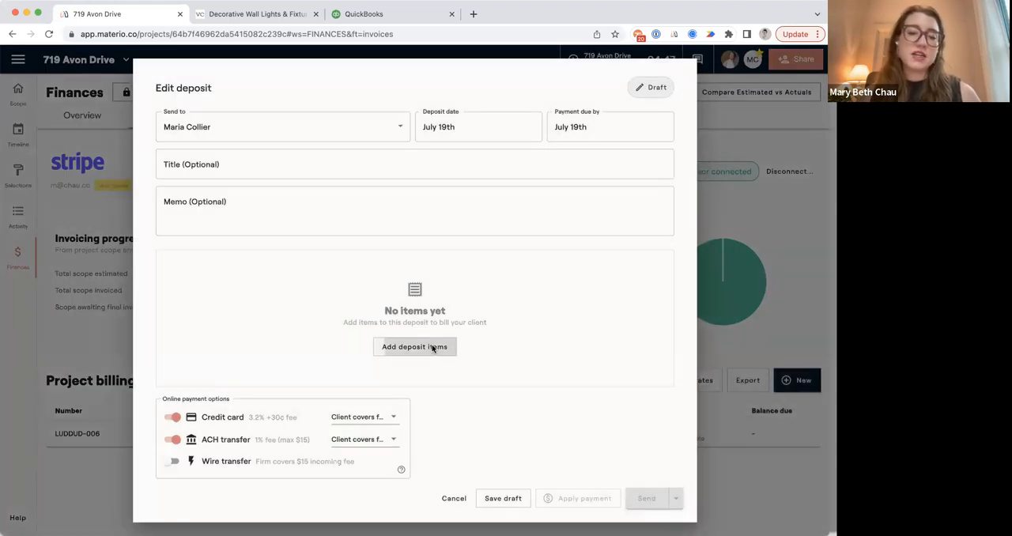
click(429, 346)
click(519, 113)
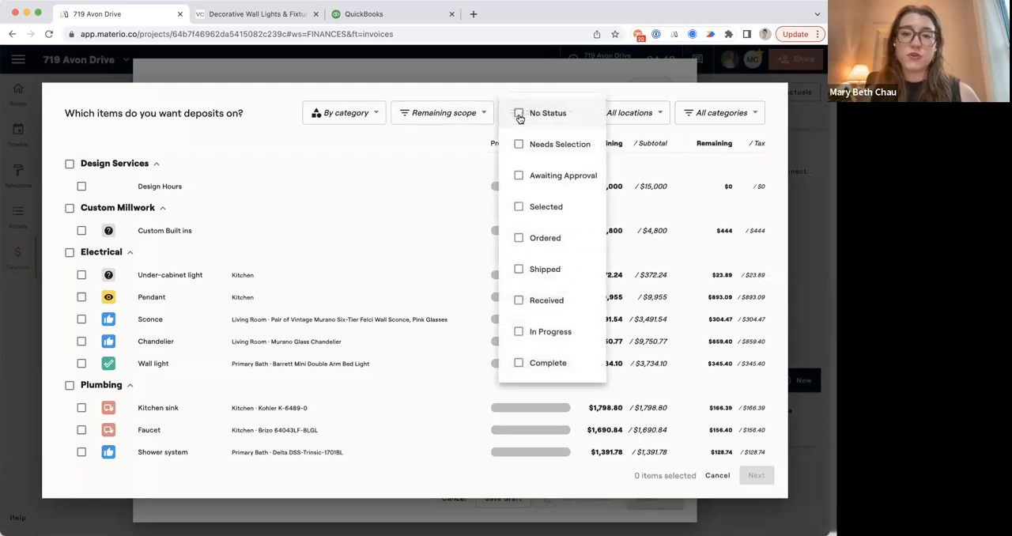
click(537, 204)
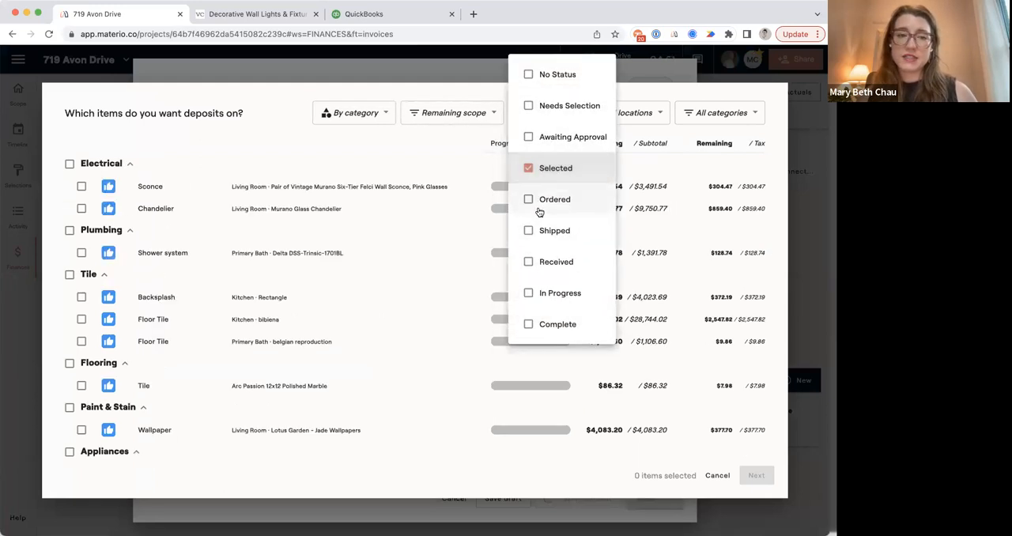
Include all listed Electrical, Plumbing, Tile, Flooring and Paint & Stain items in the deposit and request 50% of their total.
click(69, 230)
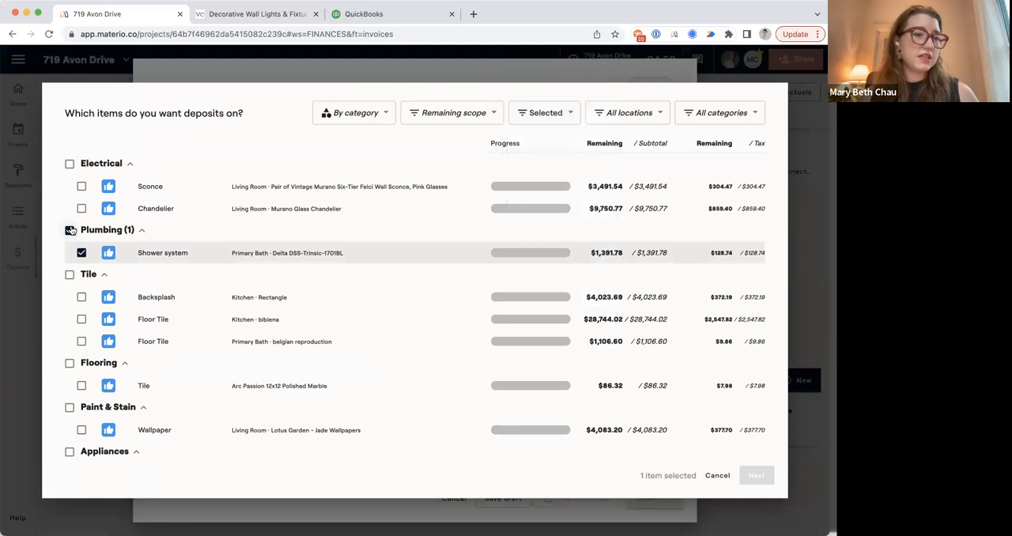
click(69, 164)
click(69, 275)
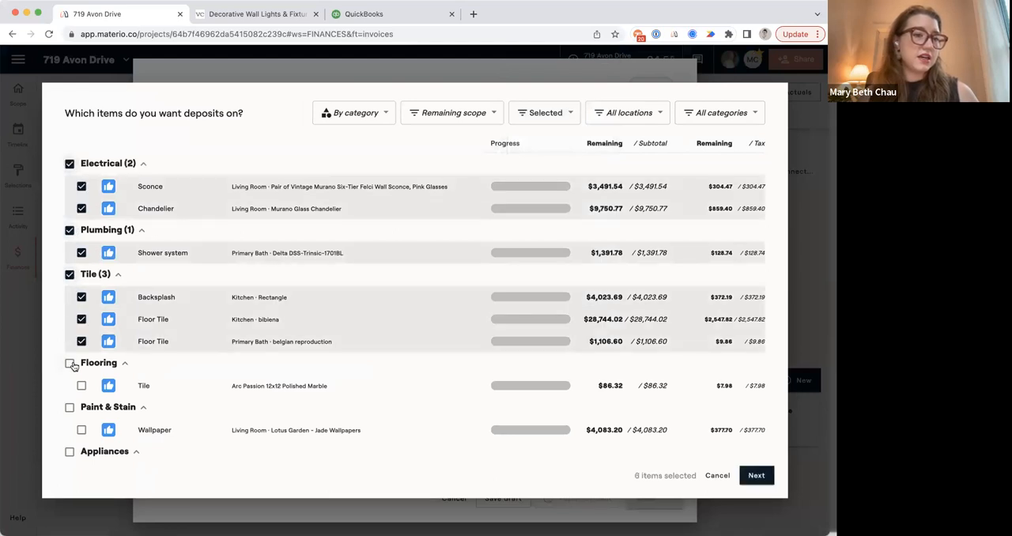
click(69, 363)
click(70, 407)
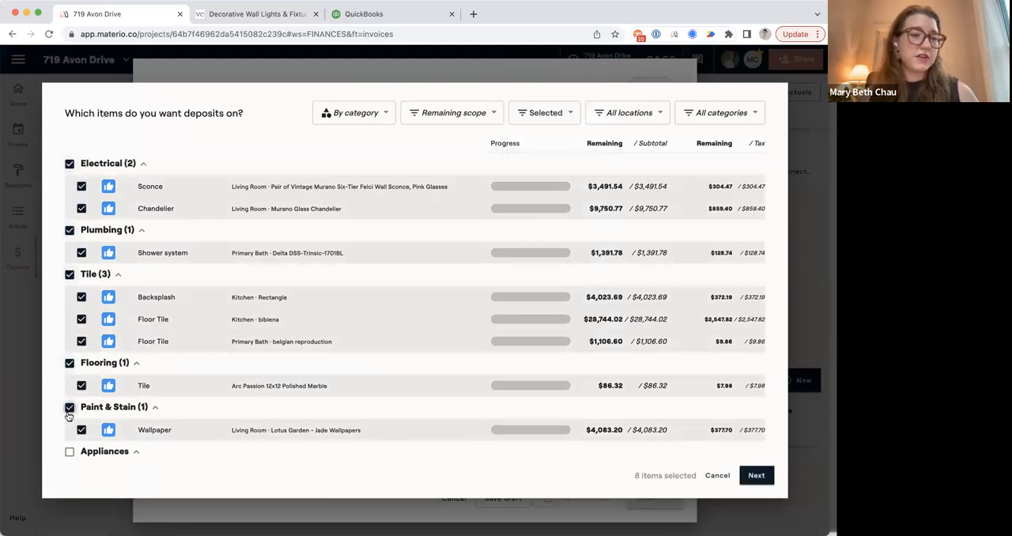
click(756, 475)
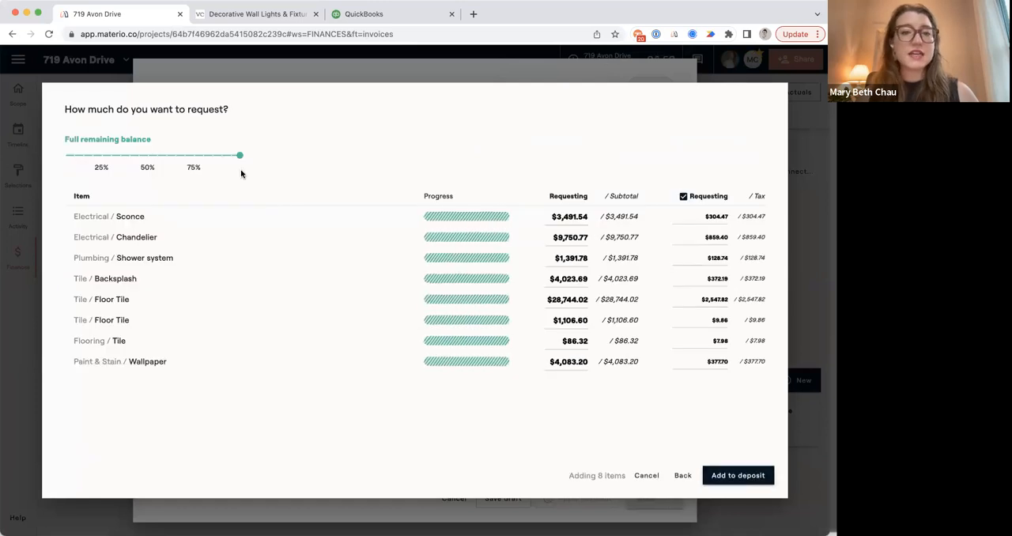
click(147, 156)
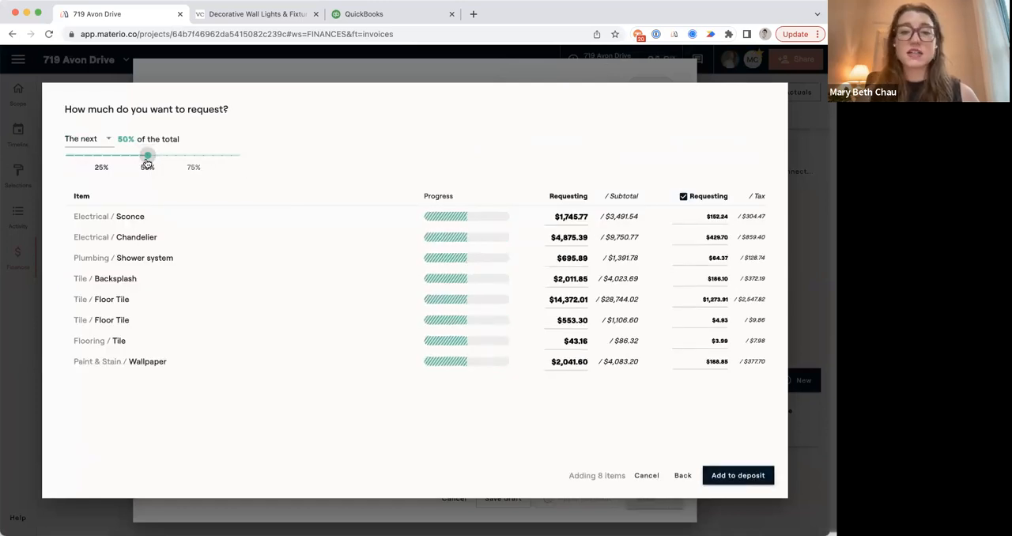
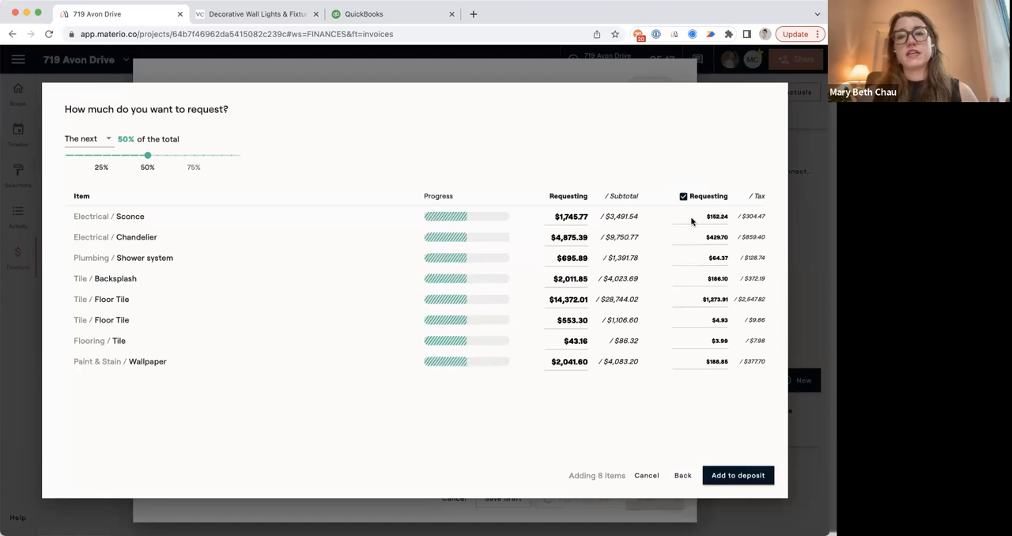
Add the eight items with their 50% request to the deposit and send it to the client.
click(734, 476)
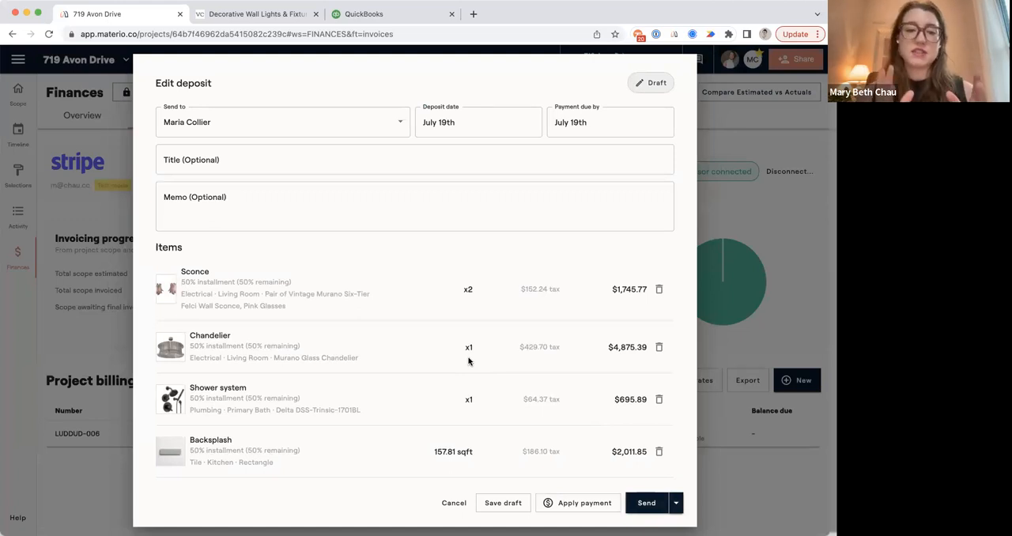
click(642, 503)
click(451, 320)
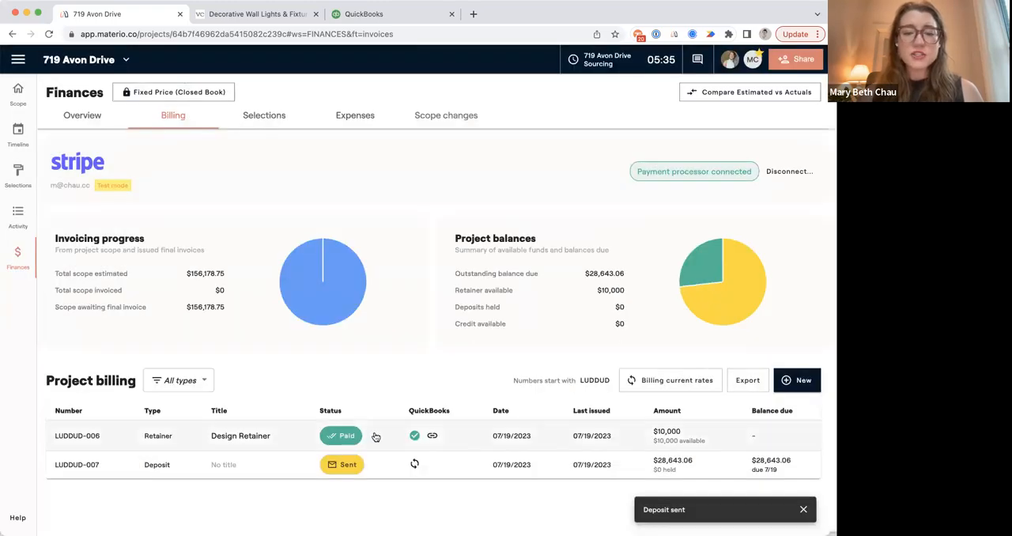
Record a manual check payment of $28,643.06 on the sent deposit, with the payment confirmation turned off.
click(380, 466)
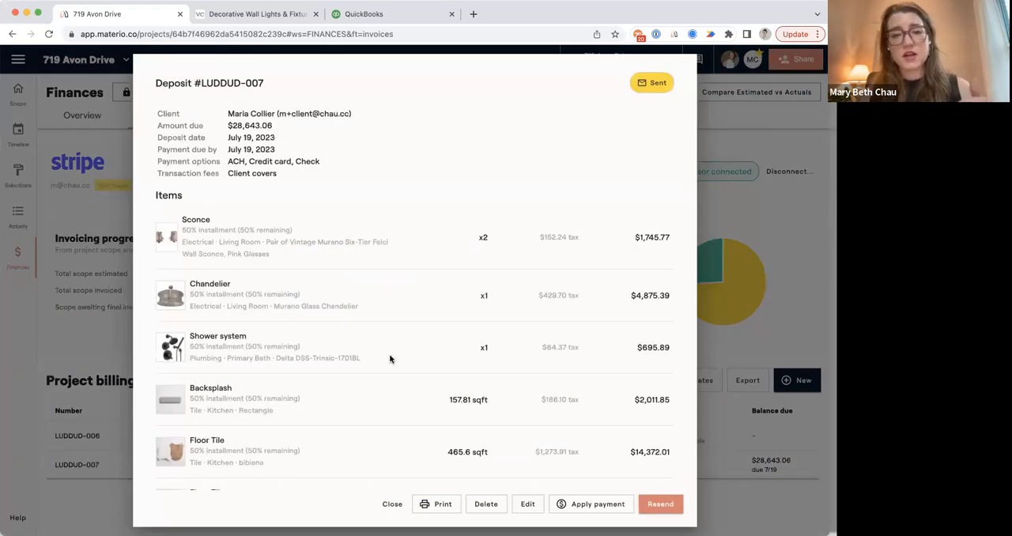
scroll(390, 358, down, 5)
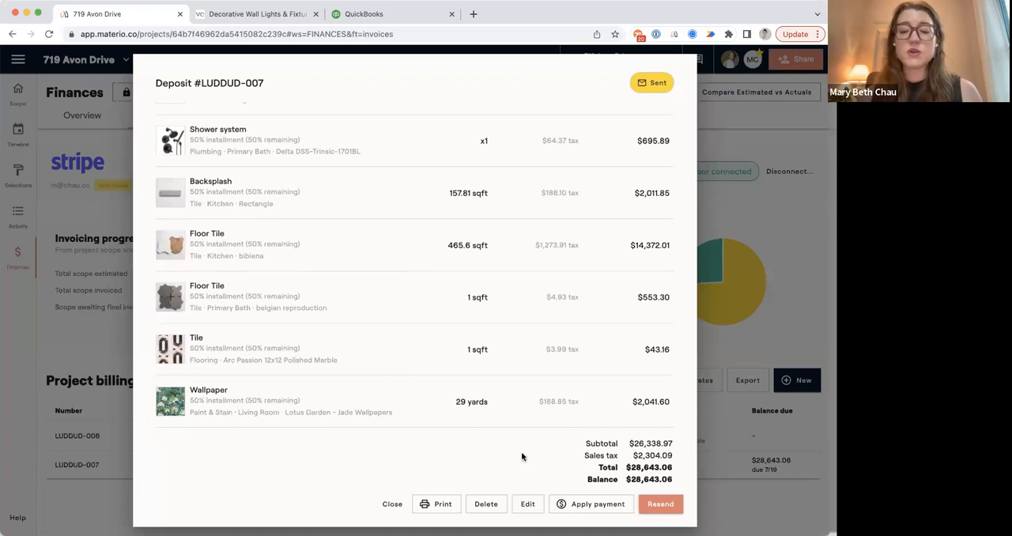
click(566, 502)
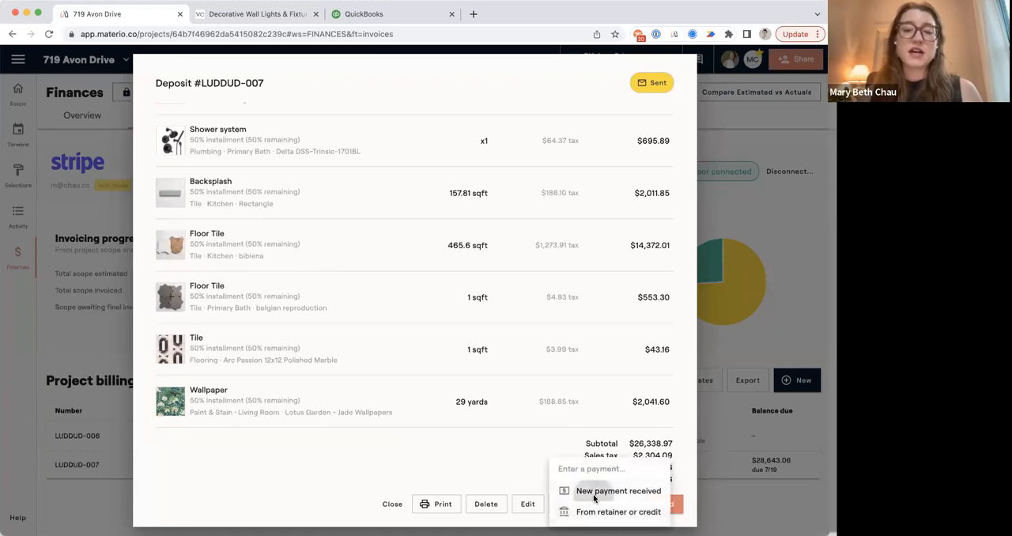
click(591, 491)
click(369, 252)
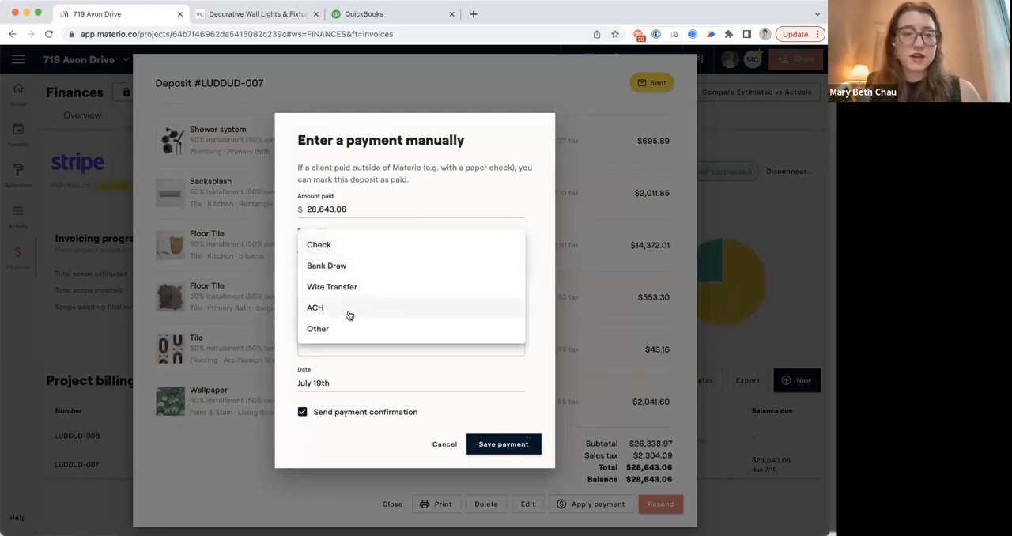
click(330, 244)
click(351, 415)
click(521, 450)
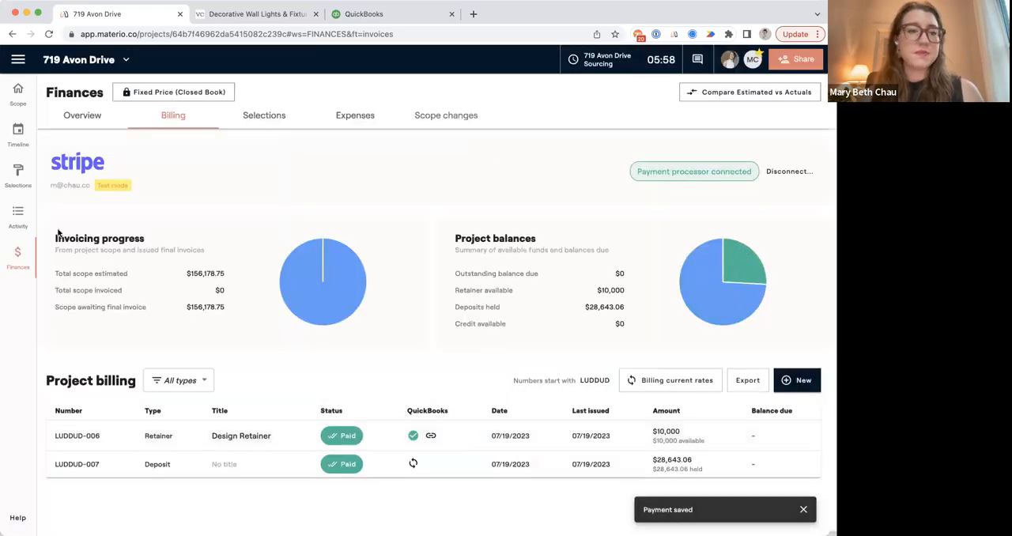
Examine the payment status of the confirmed selections and the purchase orders auto-drafted for each vendor.
click(22, 174)
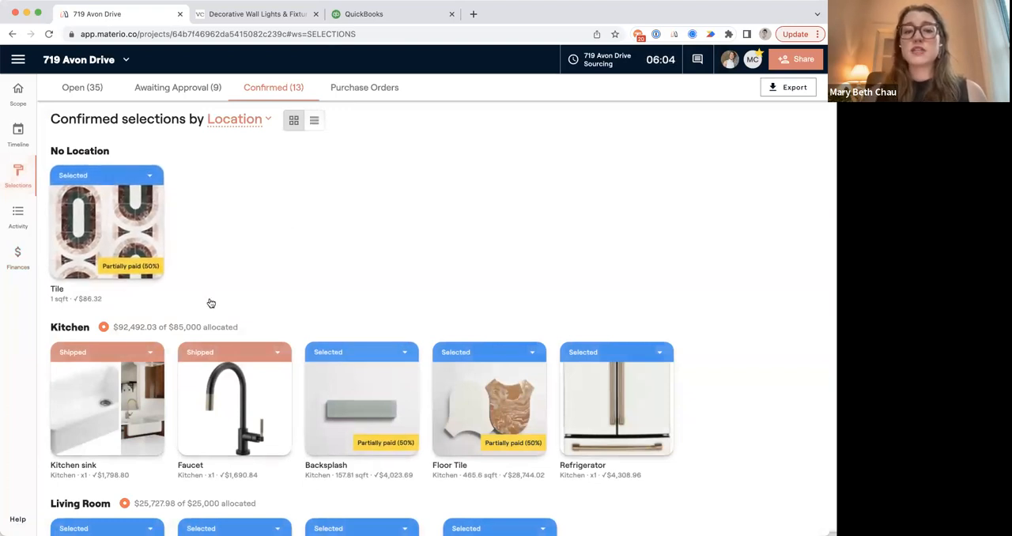
scroll(403, 363, down, 3)
scroll(363, 411, down, 3)
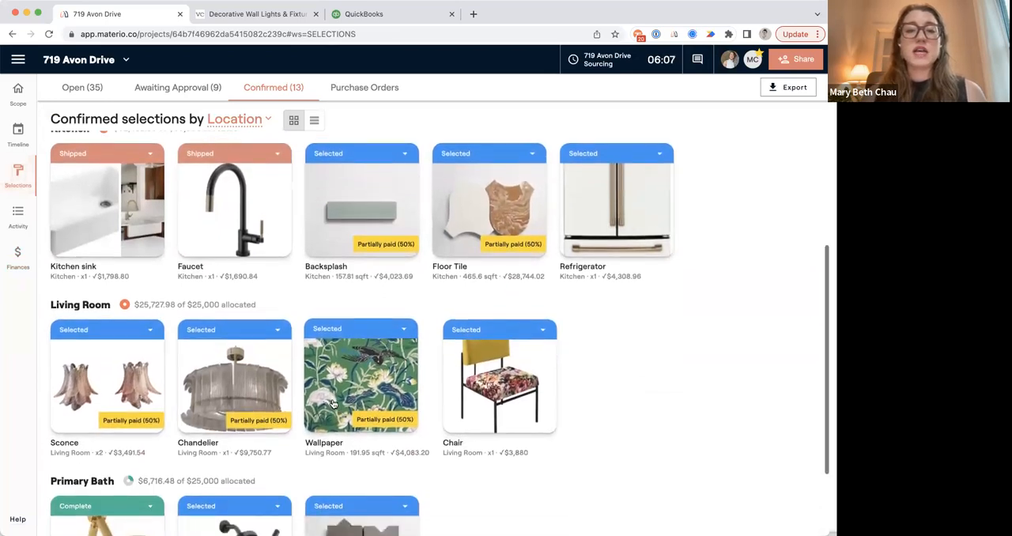
scroll(332, 404, up, 6)
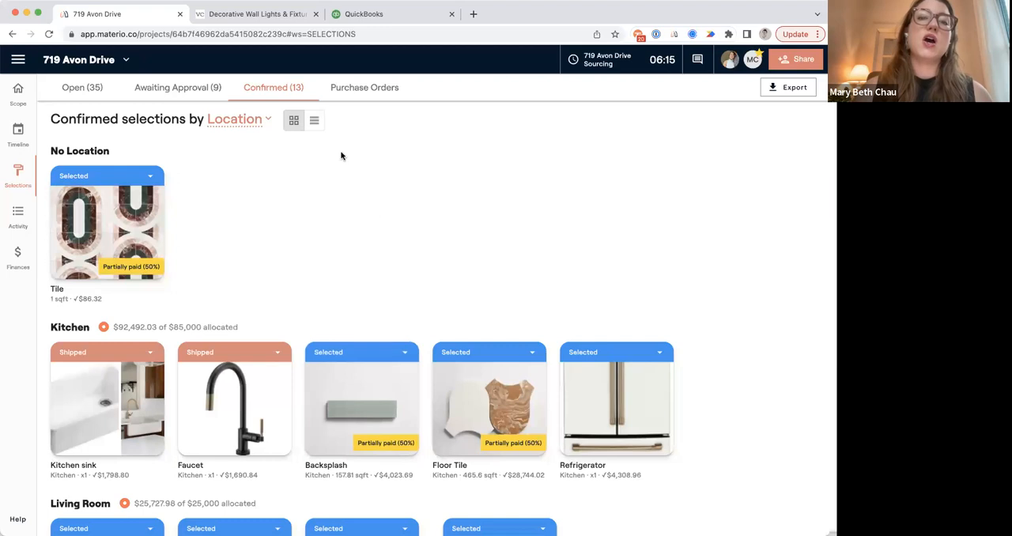
click(338, 89)
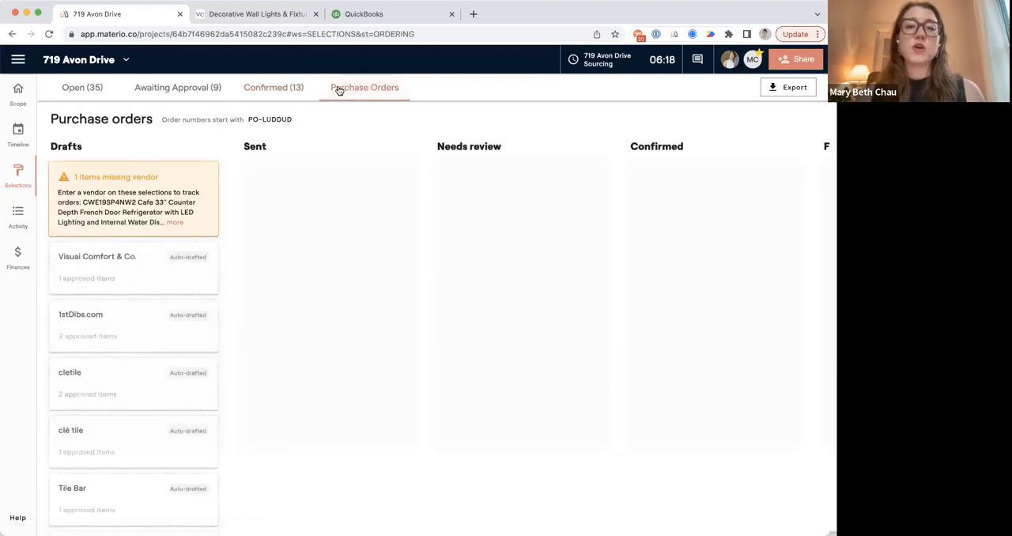
scroll(339, 260, down, 2)
scroll(340, 259, down, 2)
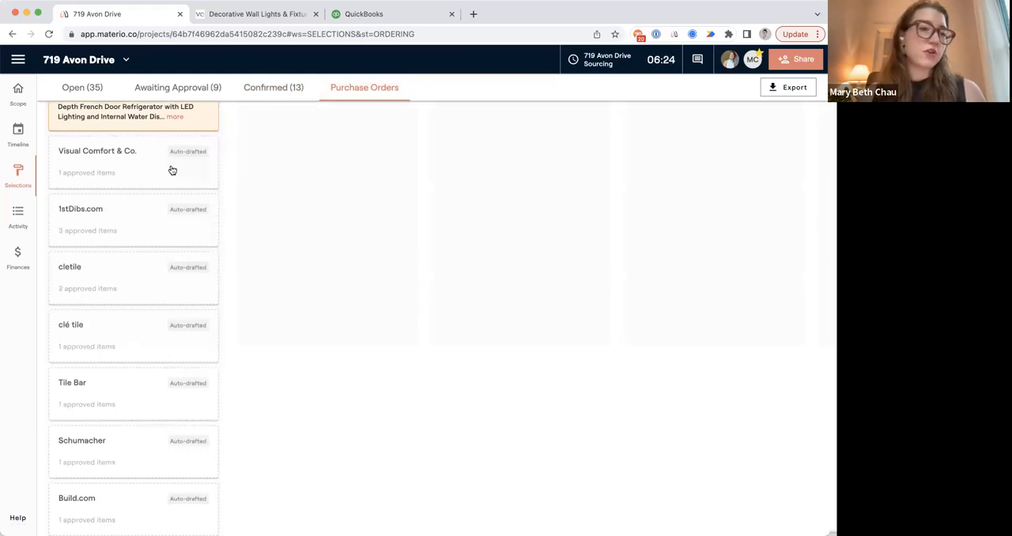
click(126, 171)
scroll(102, 165, up, 3)
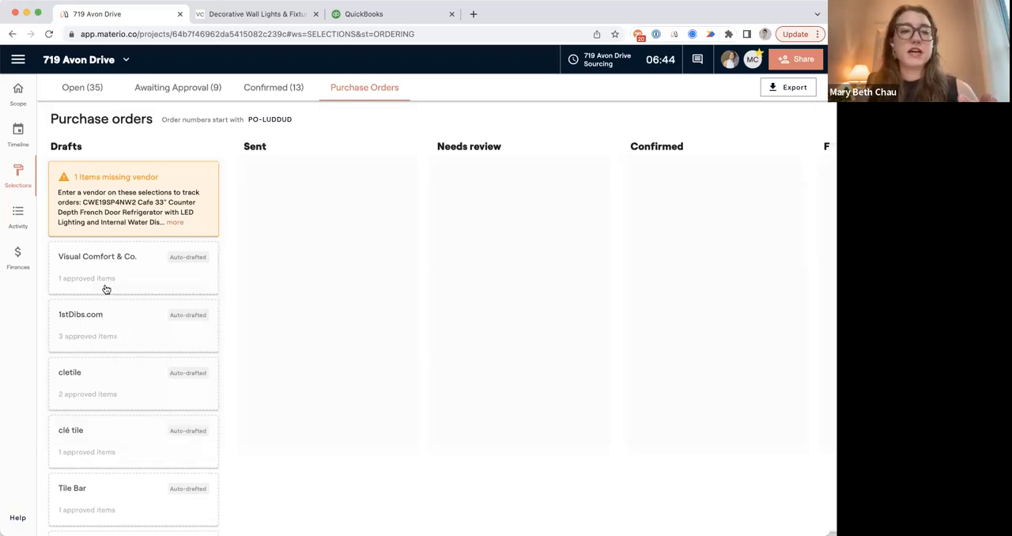
click(267, 118)
double_click(278, 333)
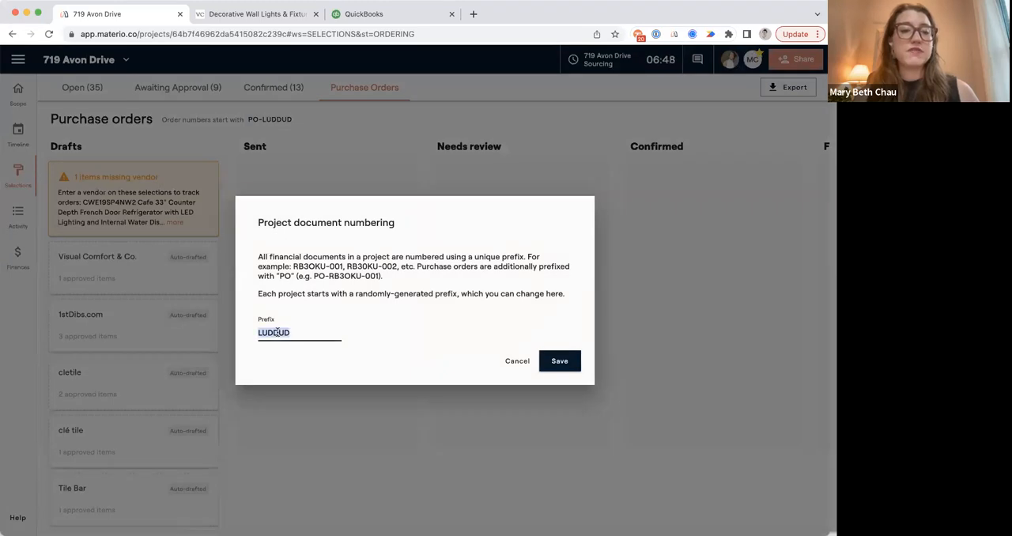
click(516, 360)
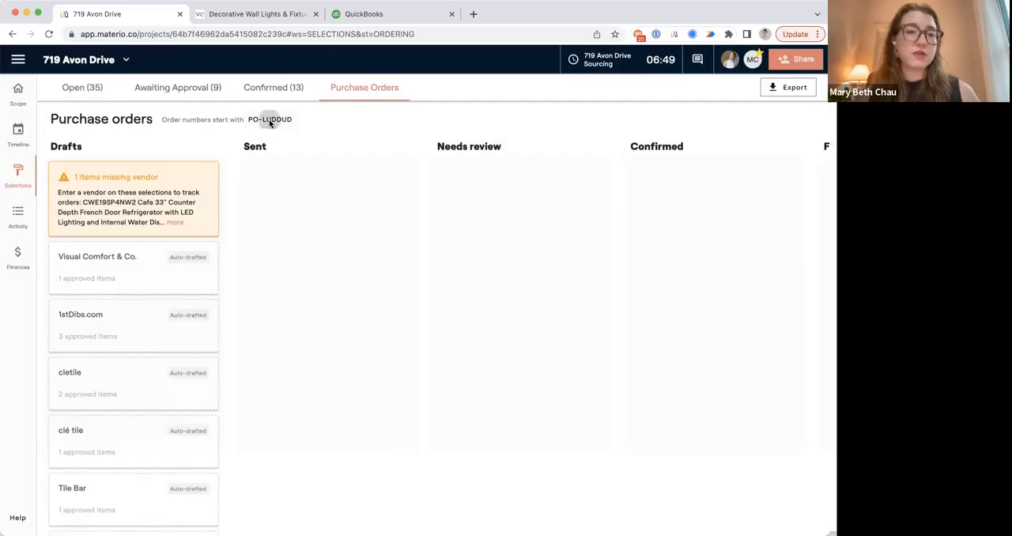
Change the project's document numbering prefix to AVON and save it.
click(270, 119)
double_click(286, 333)
text(avon)
key(BackSpace)
key(BackSpace)
key(BackSpace)
text(AVON)
click(570, 362)
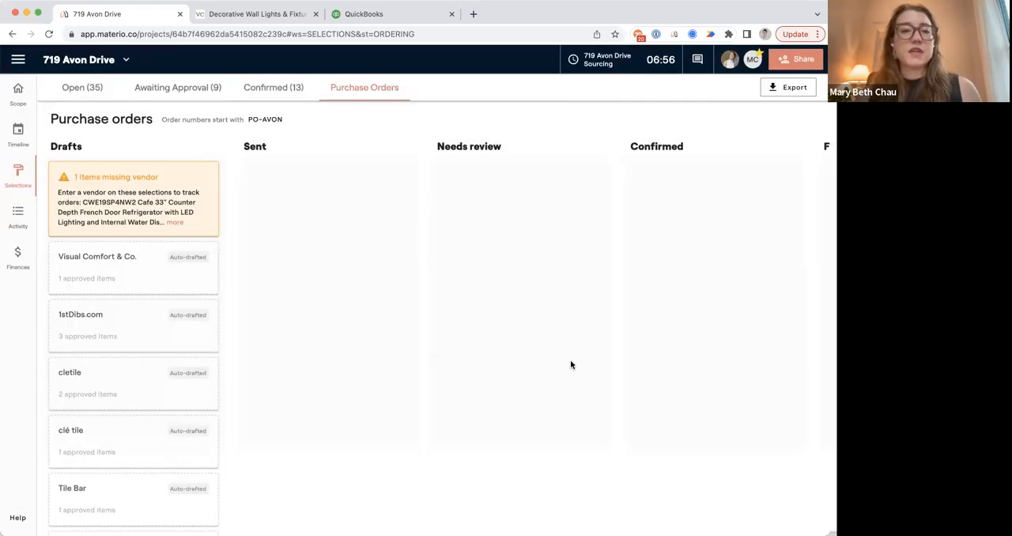
Check which Visual Comfort & Co. items are not yet approved in its order-recording form, leaving the order unrecorded.
click(137, 273)
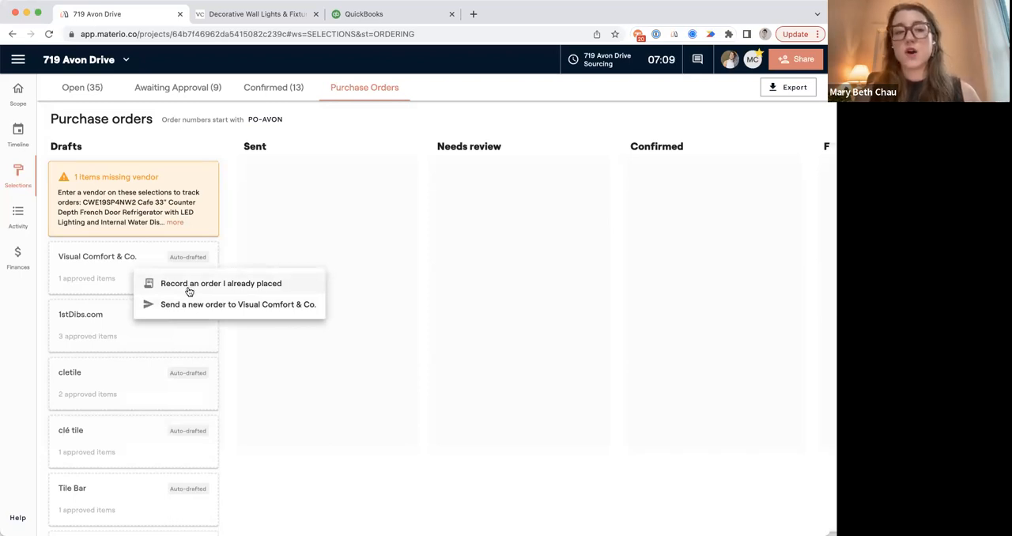
click(188, 289)
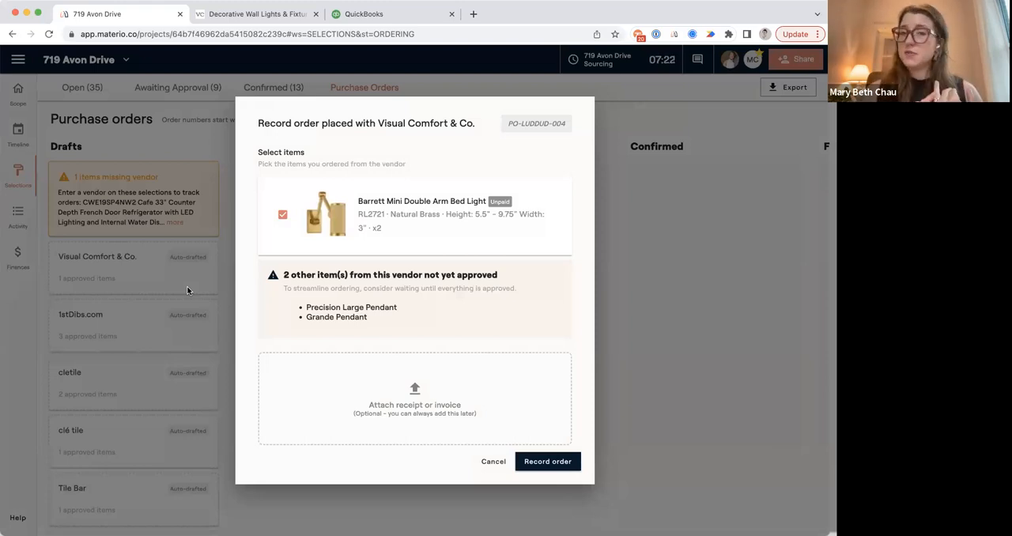
drag(306, 310, 402, 319)
click(406, 322)
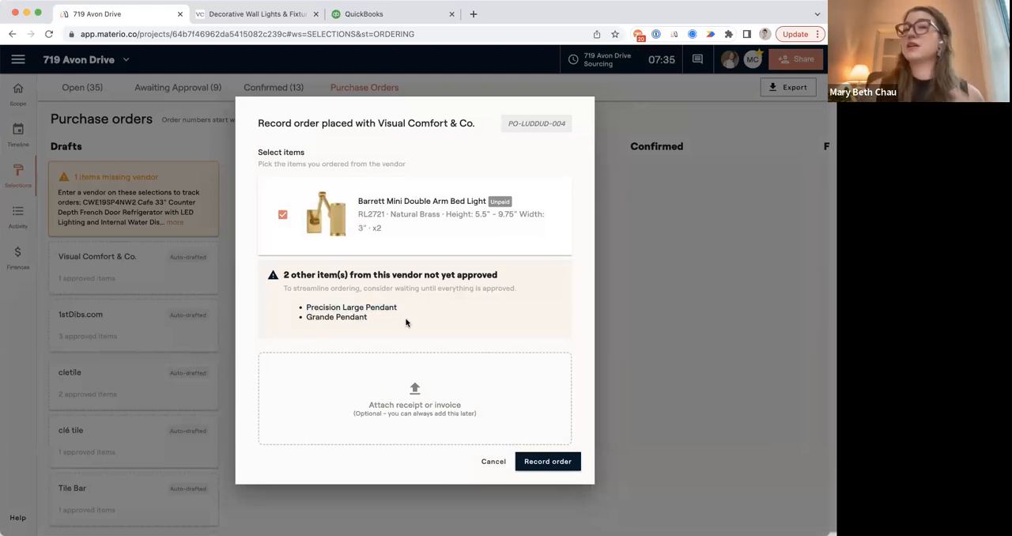
click(493, 461)
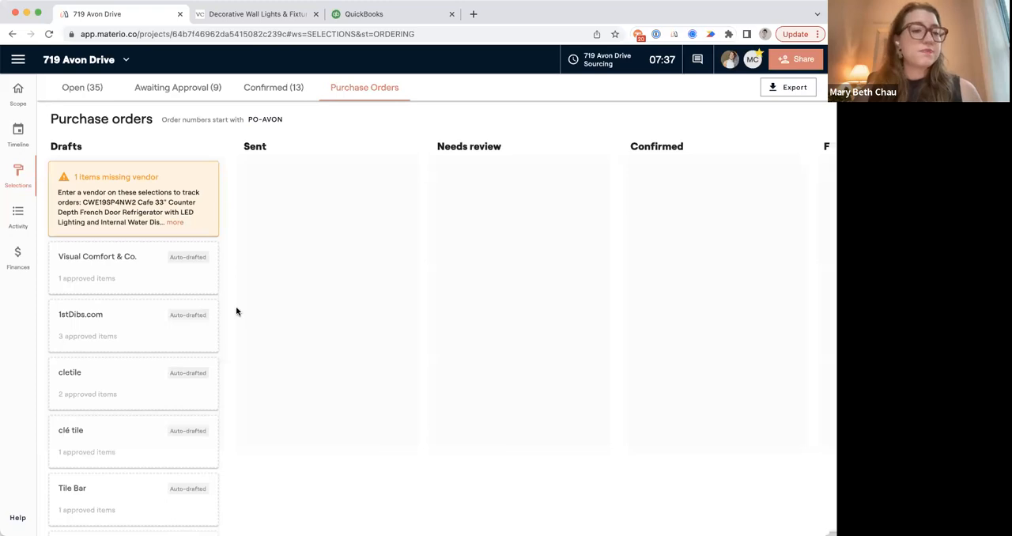
Record the order already placed with 1stDibs.com for the Murano sconces and chandelier, excluding the Aurea Yellow Velvet Chair, and attach the vendor invoice.
click(137, 332)
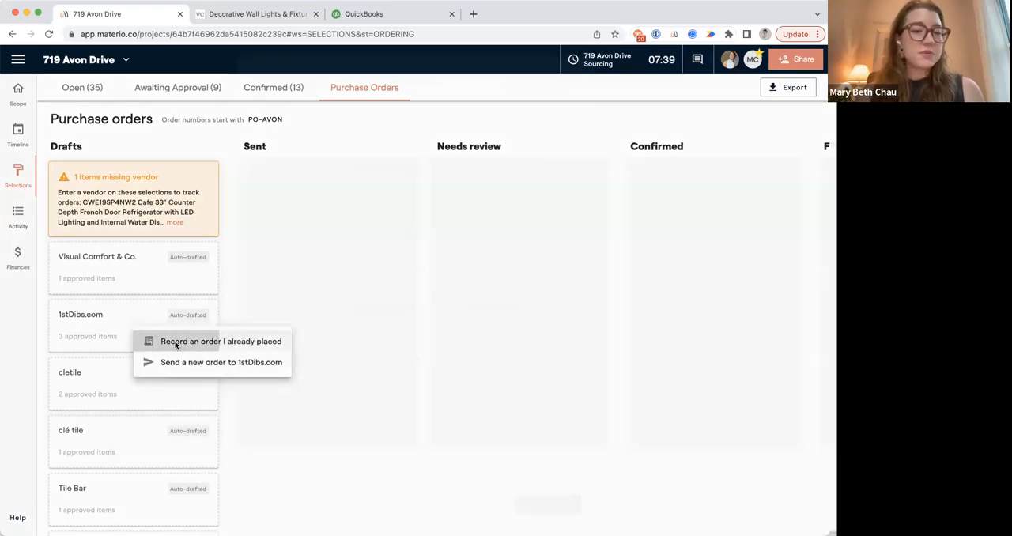
click(175, 342)
scroll(296, 400, down, 1)
scroll(298, 402, up, 1)
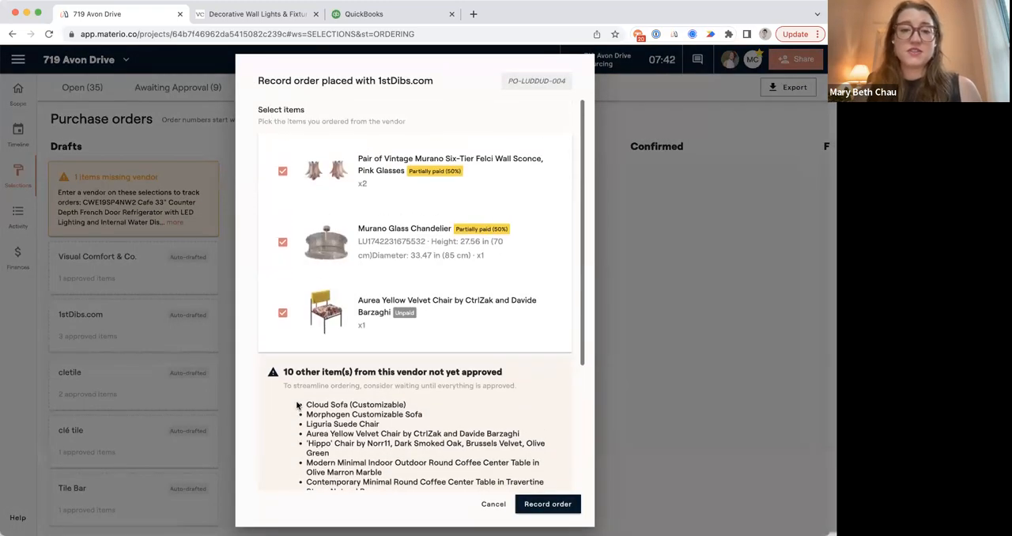
click(282, 313)
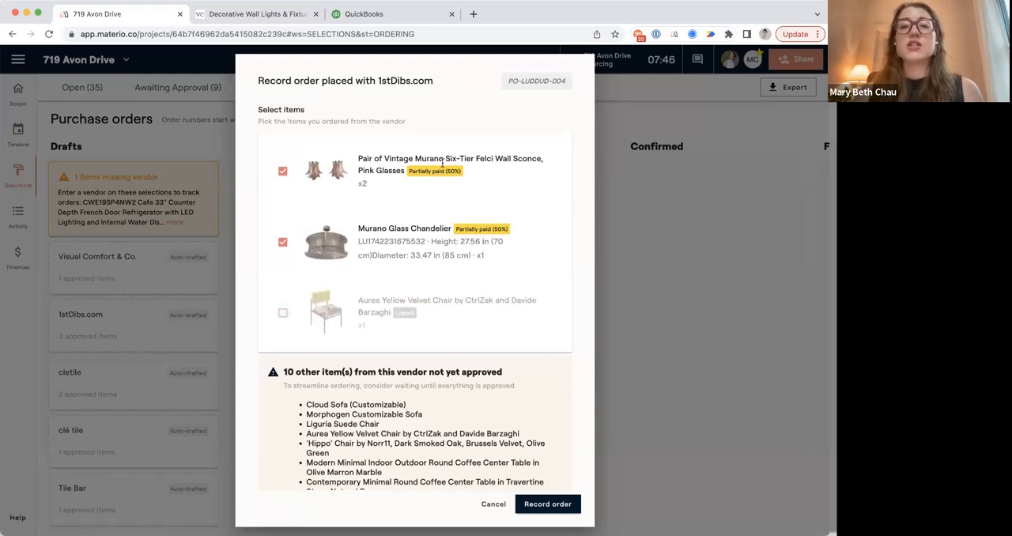
scroll(415, 208, down, 3)
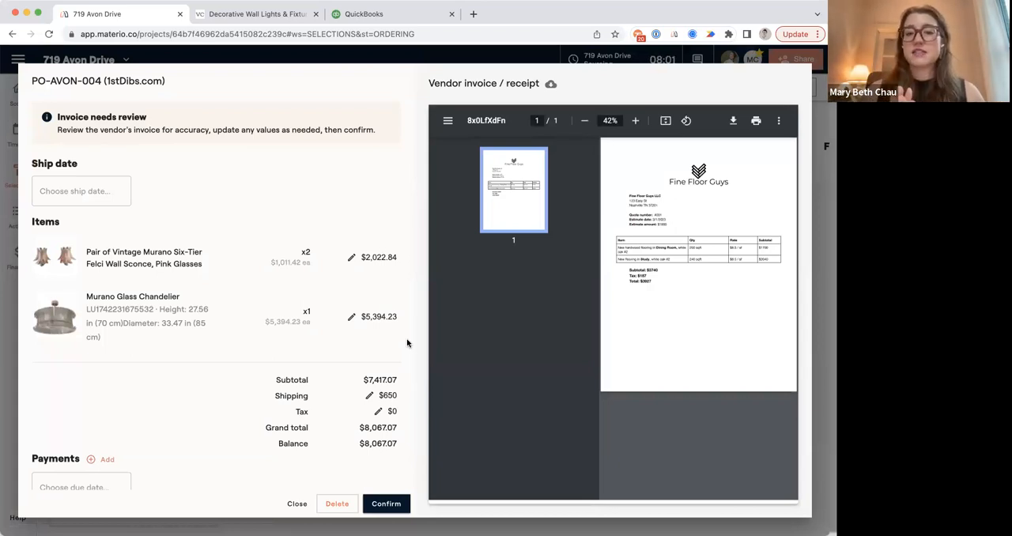
Set the confirmed amounts on the 1stDibs.com order to $2,000 for the wall sconces and $4,980 for the Murano Glass Chandelier.
click(352, 259)
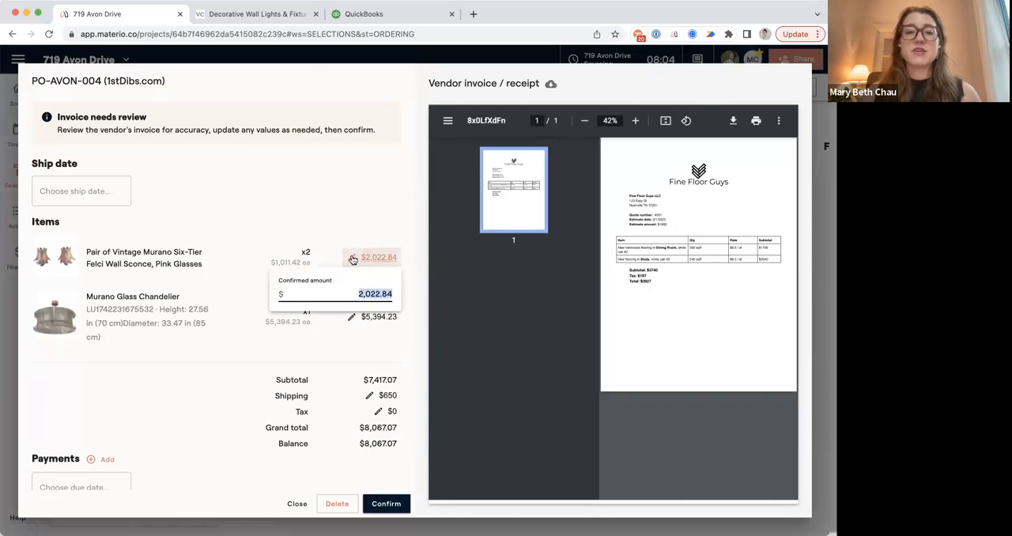
text(2000.00)
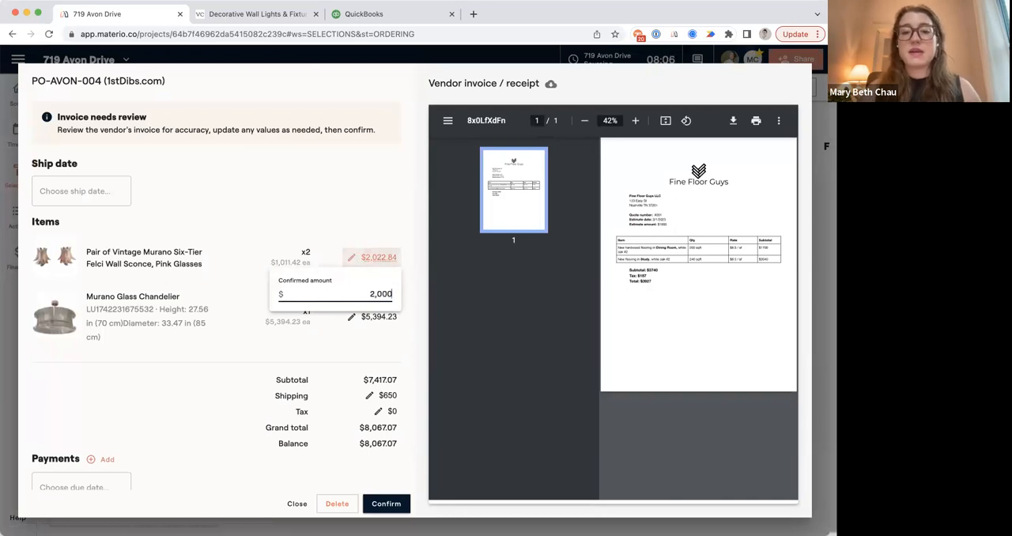
click(253, 369)
click(352, 316)
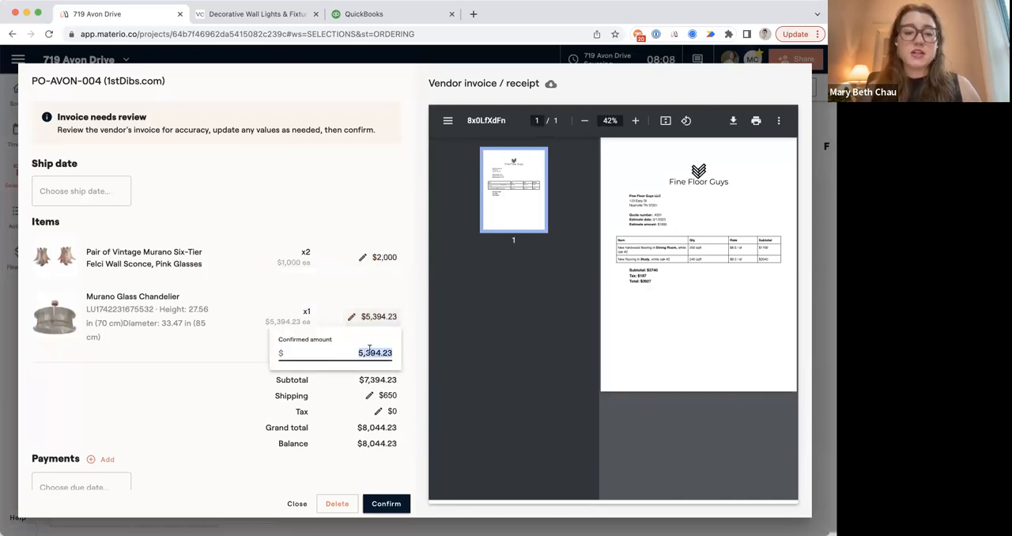
text(4980.00)
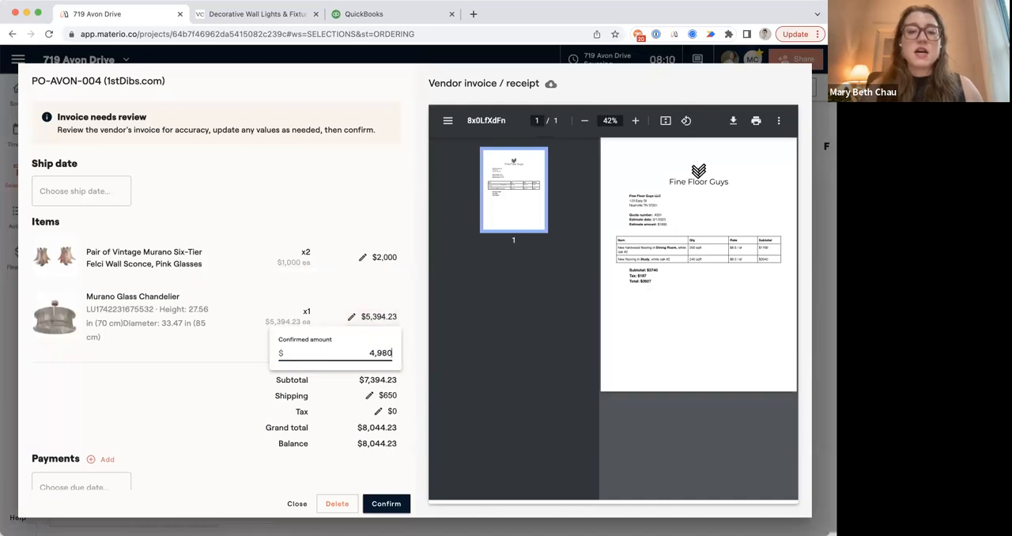
click(220, 420)
Set the confirmed shipping amount on the 1stDibs.com order to $400.
scroll(324, 395, down, 2)
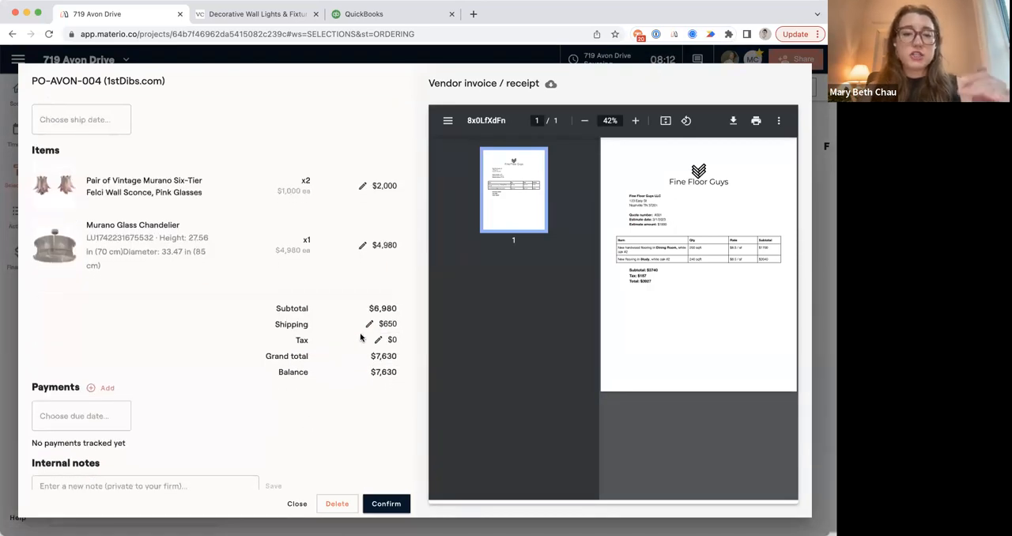
click(368, 326)
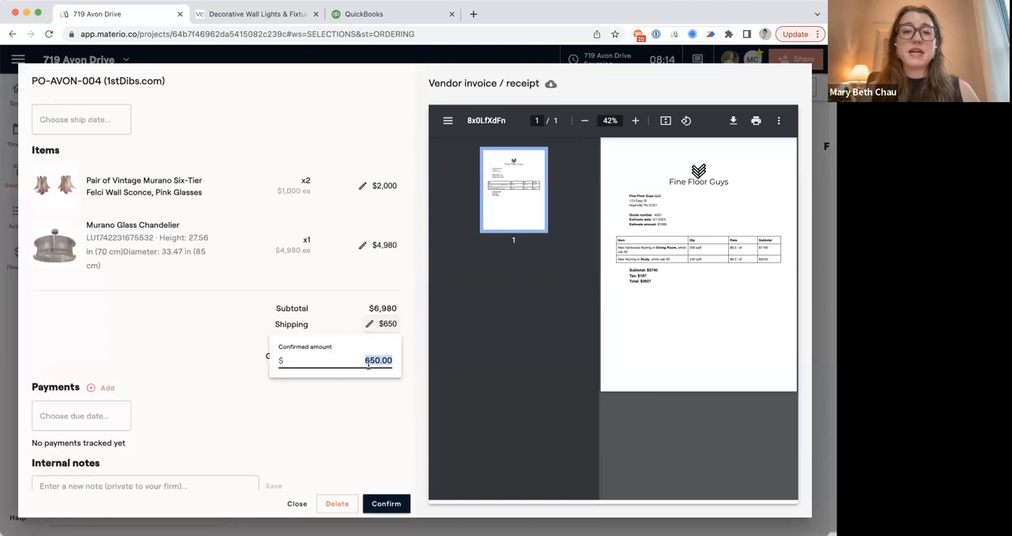
text(400)
click(309, 427)
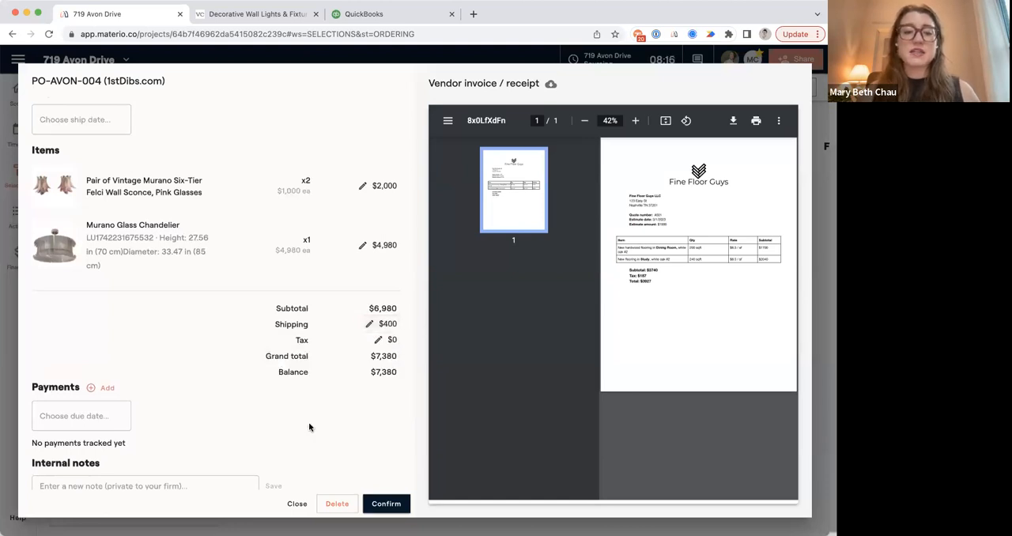
Set the ship date of the 1stDibs.com order to July 27th.
scroll(318, 425, down, 1)
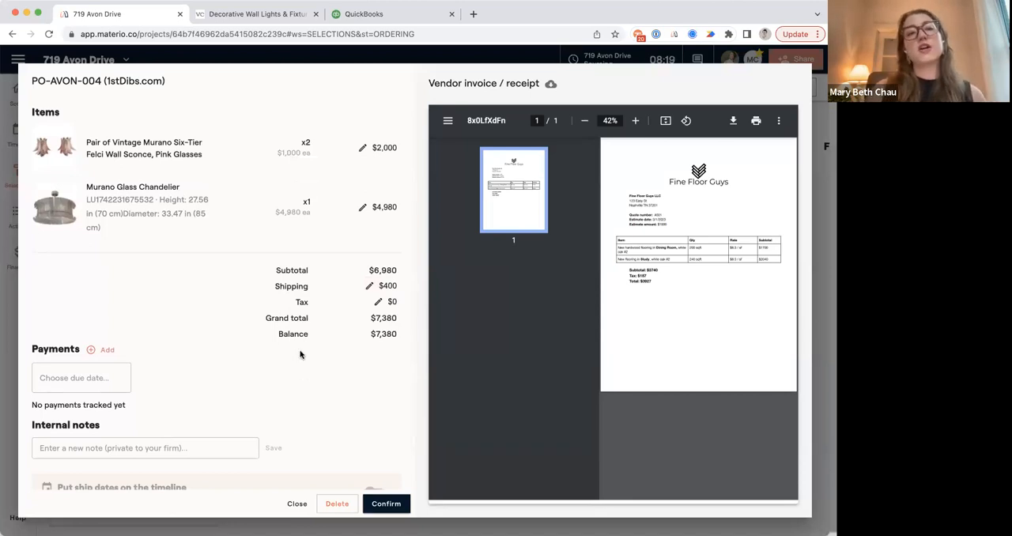
scroll(300, 354, up, 3)
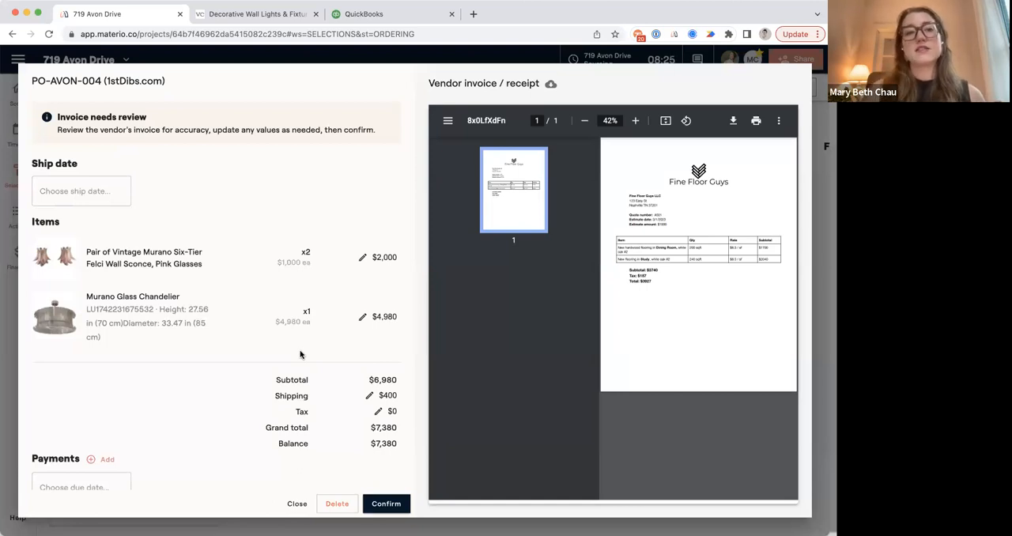
click(79, 192)
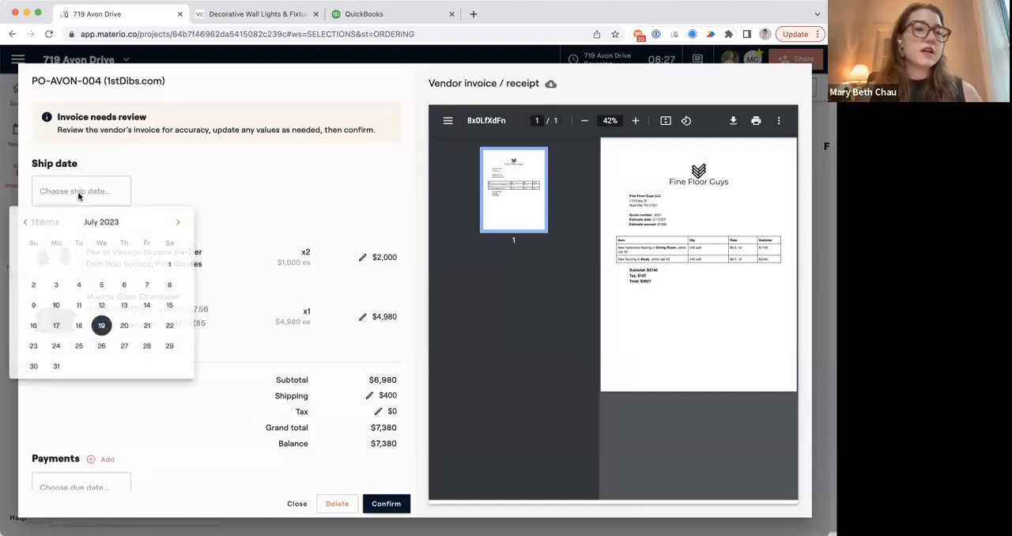
click(126, 346)
scroll(126, 343, down, 4)
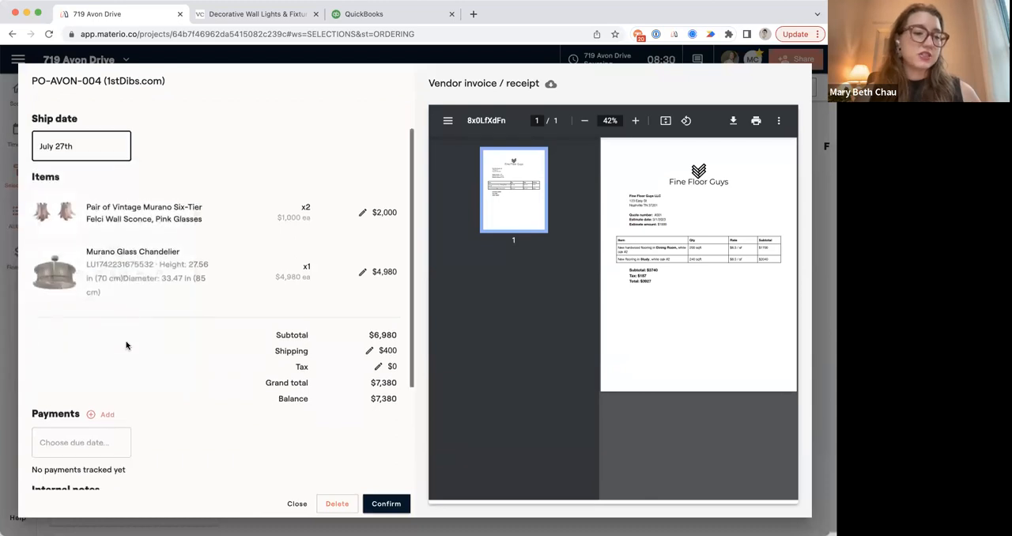
Track a $7,380 vendor payment paid July 19th on the 1stDibs.com order and confirm the order.
click(105, 298)
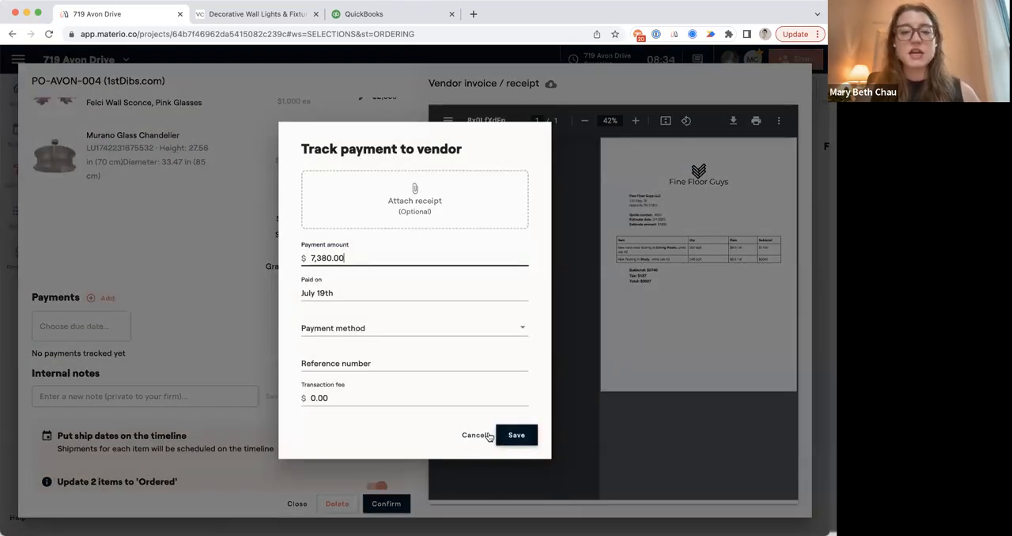
click(344, 400)
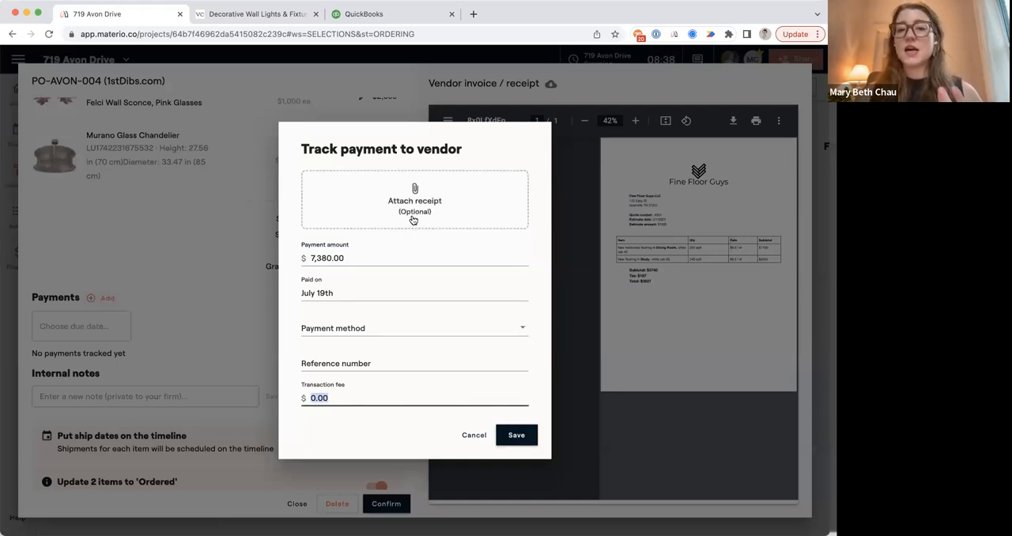
click(527, 437)
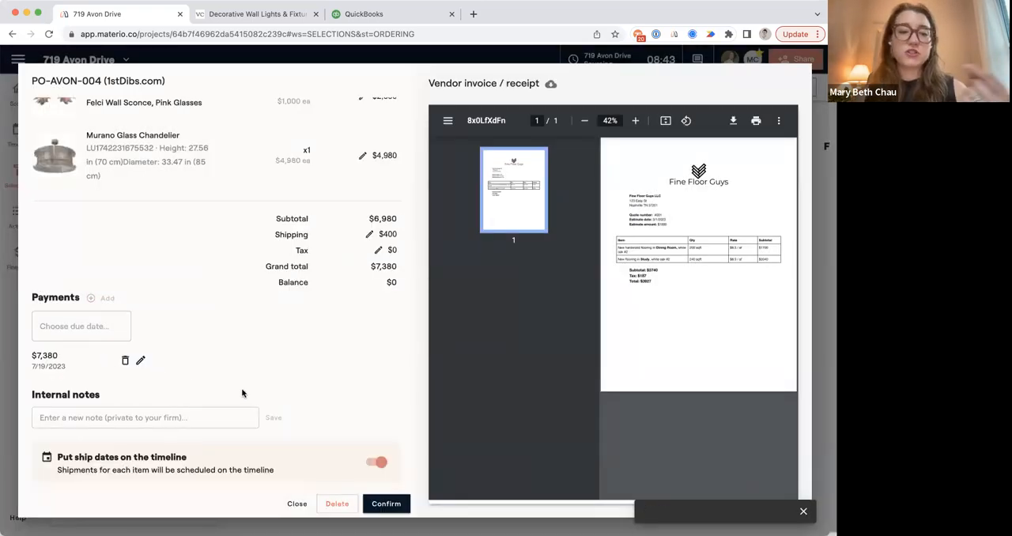
scroll(241, 393, down, 2)
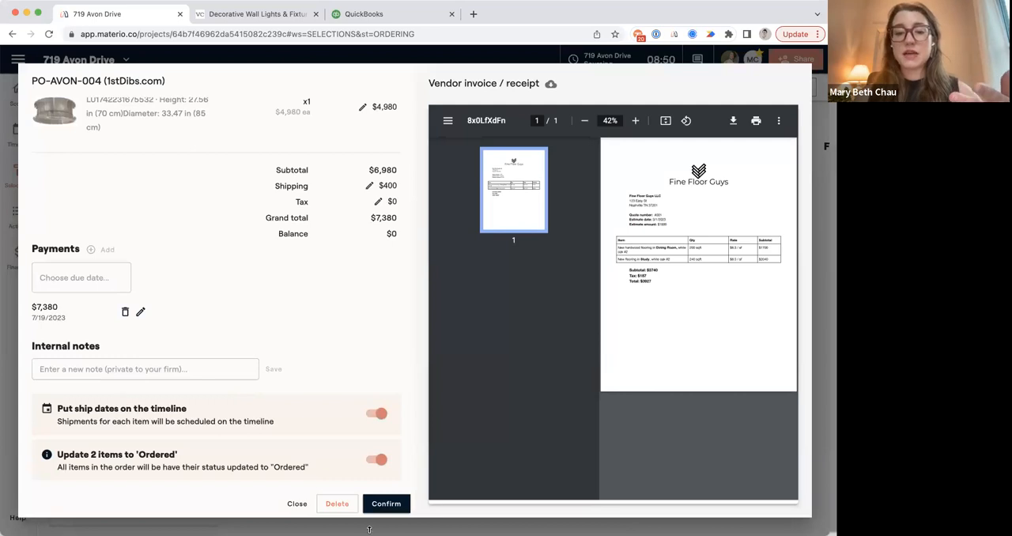
click(386, 506)
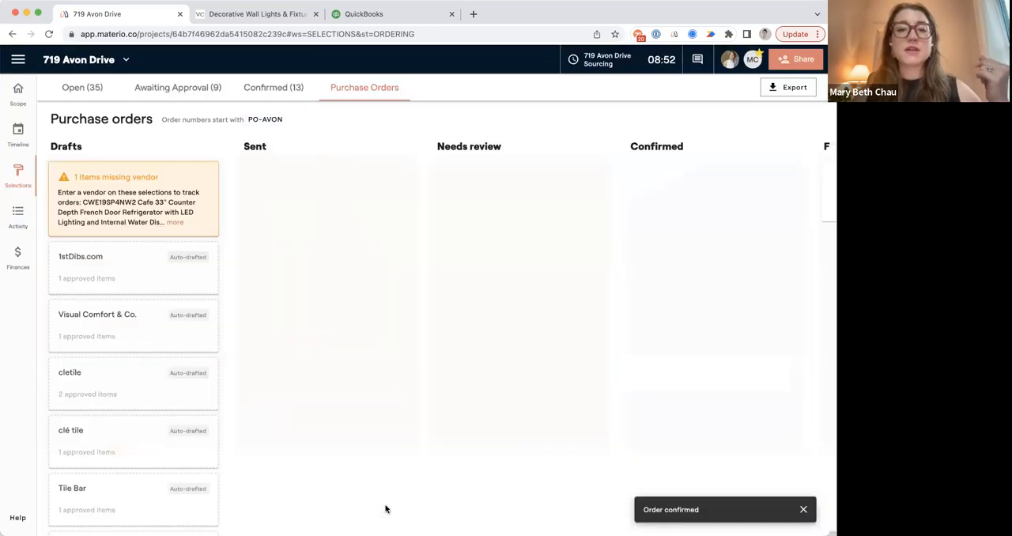
Start a new order to send to Visual Comfort & Co. with the Barrett Mini Double Arm Bed Light selected.
scroll(554, 364, right, 3)
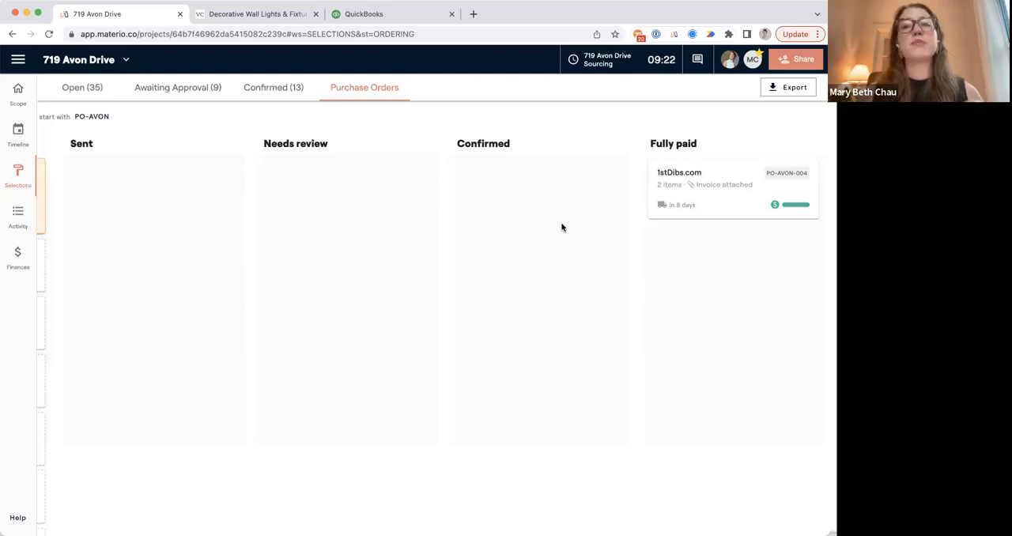
scroll(561, 228, left, 5)
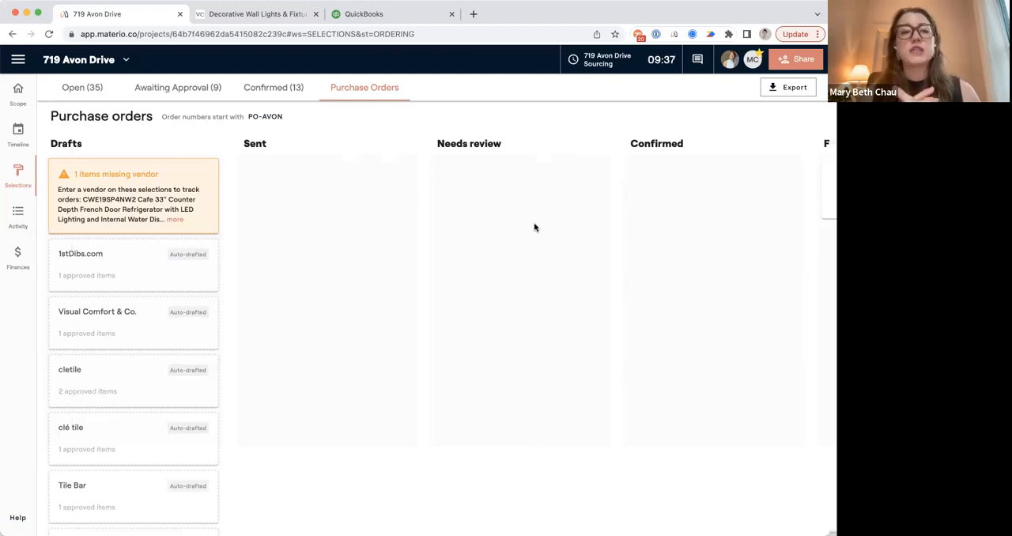
scroll(360, 369, down, 3)
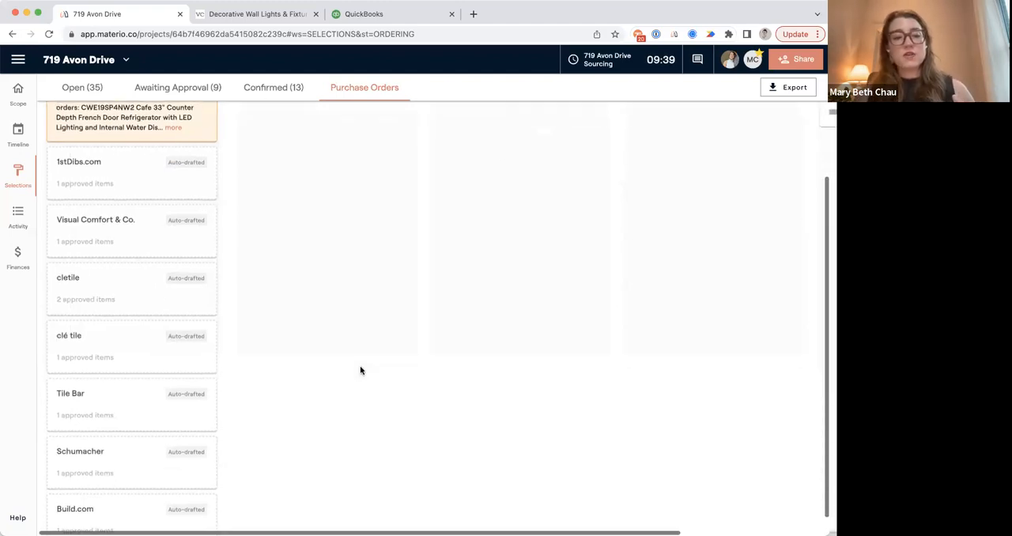
scroll(359, 369, up, 3)
click(112, 329)
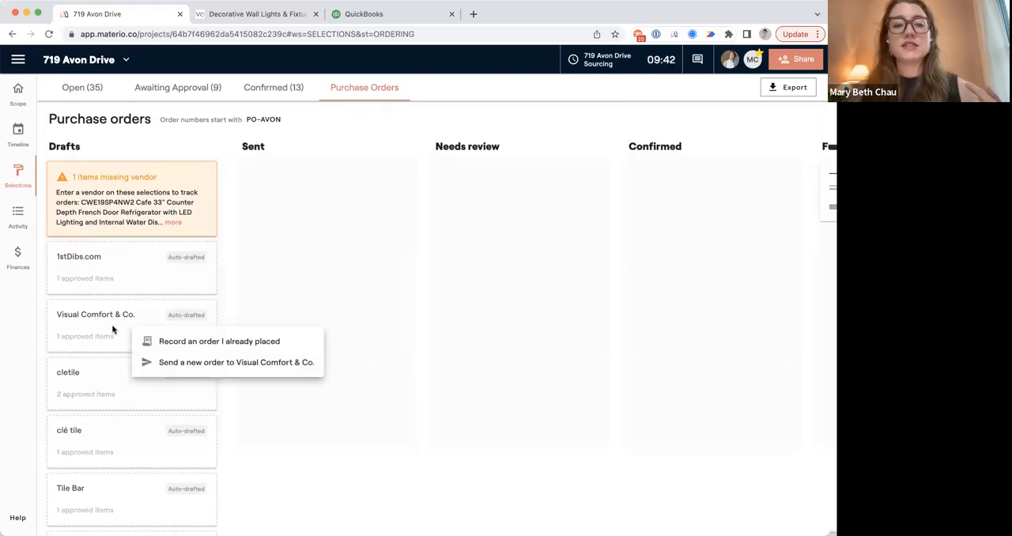
click(195, 362)
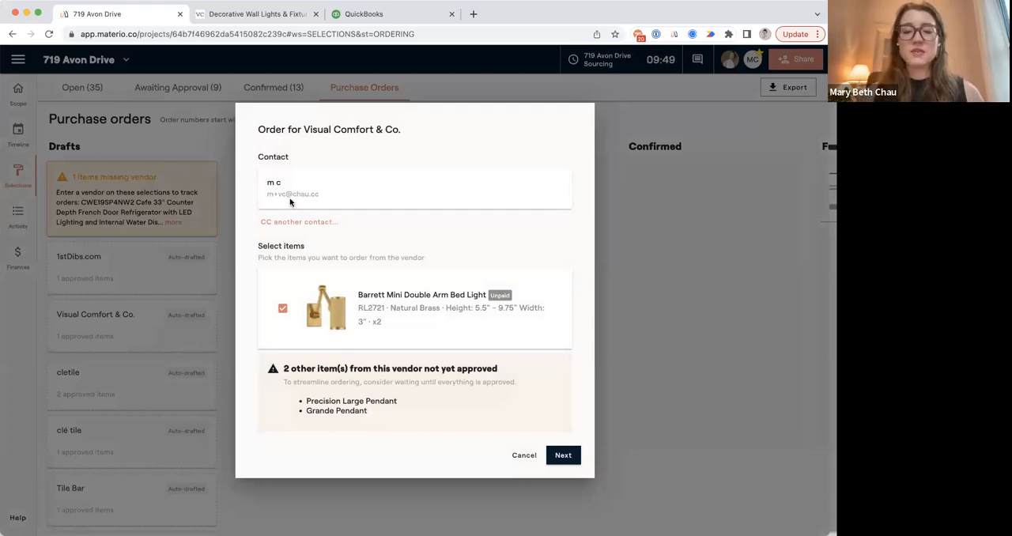
click(563, 455)
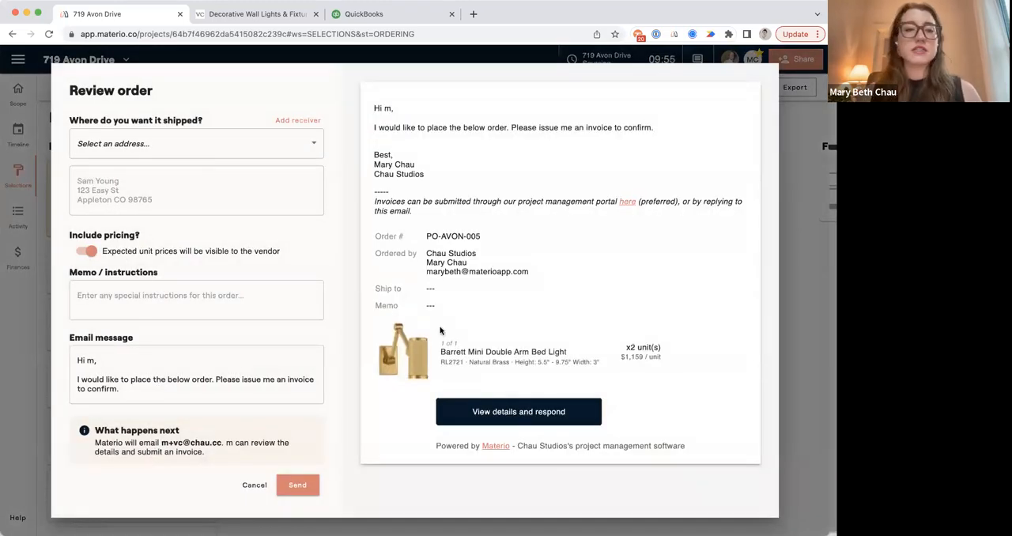
Set the Visual Comfort & Co. order to ship to the receiver Jim's Receiving and send it to the vendor.
click(256, 151)
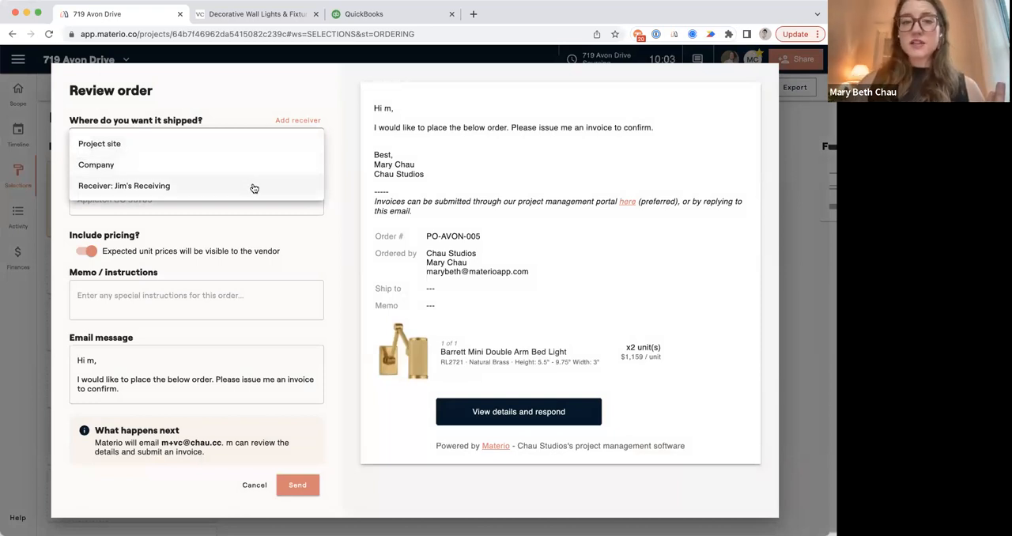
click(253, 187)
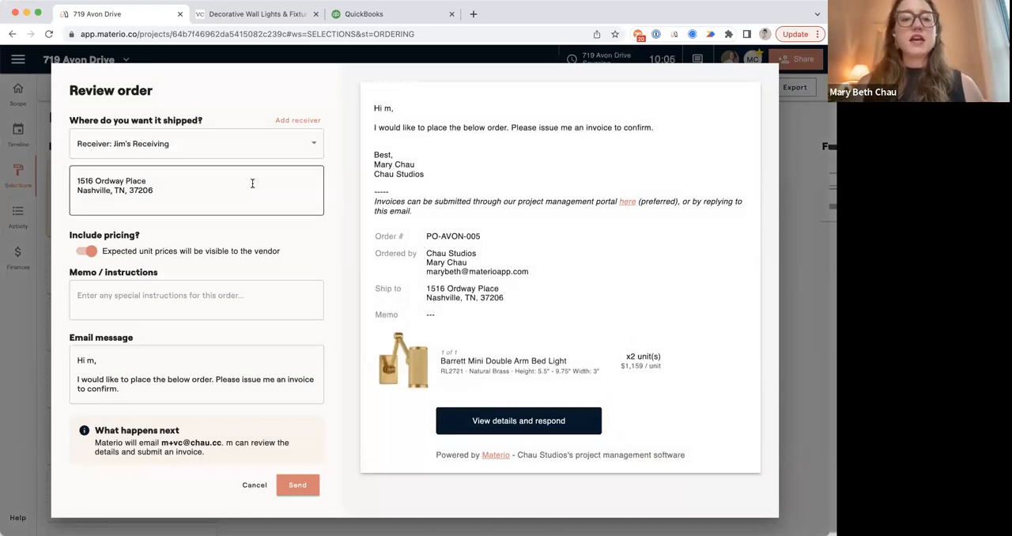
click(144, 298)
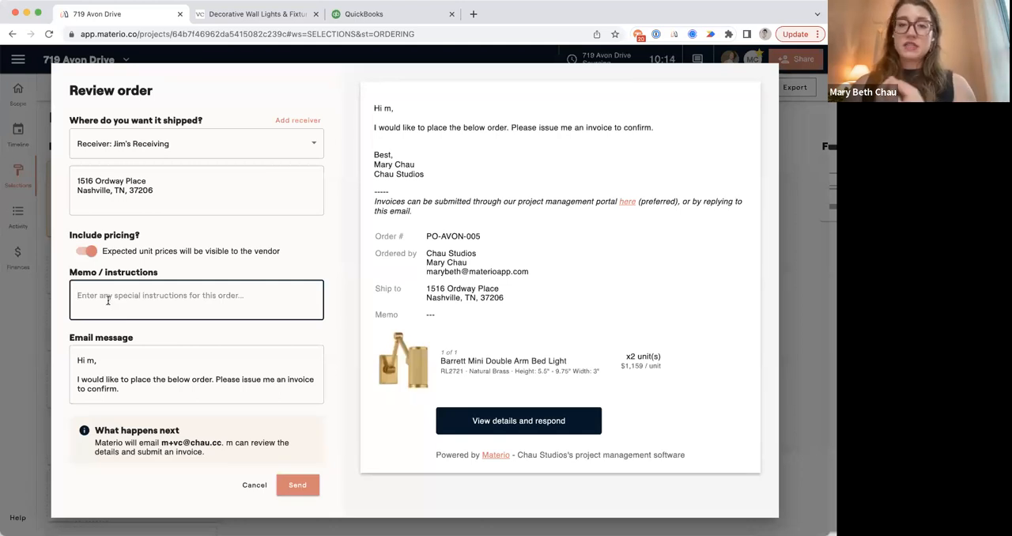
click(118, 370)
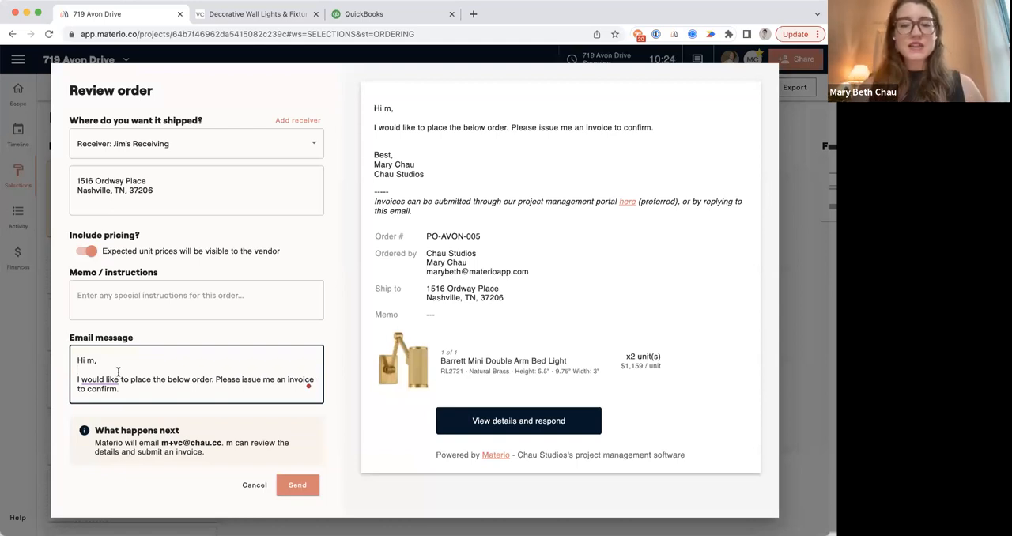
click(294, 486)
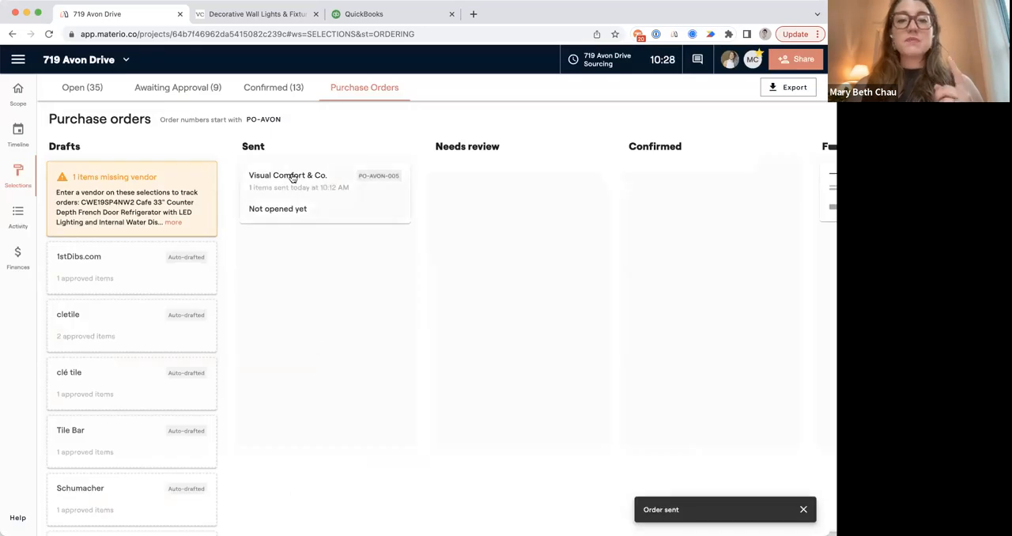
Open the sent Visual Comfort & Co. order's shareable link in a new browser tab and view the purchase order as a PDF.
click(290, 181)
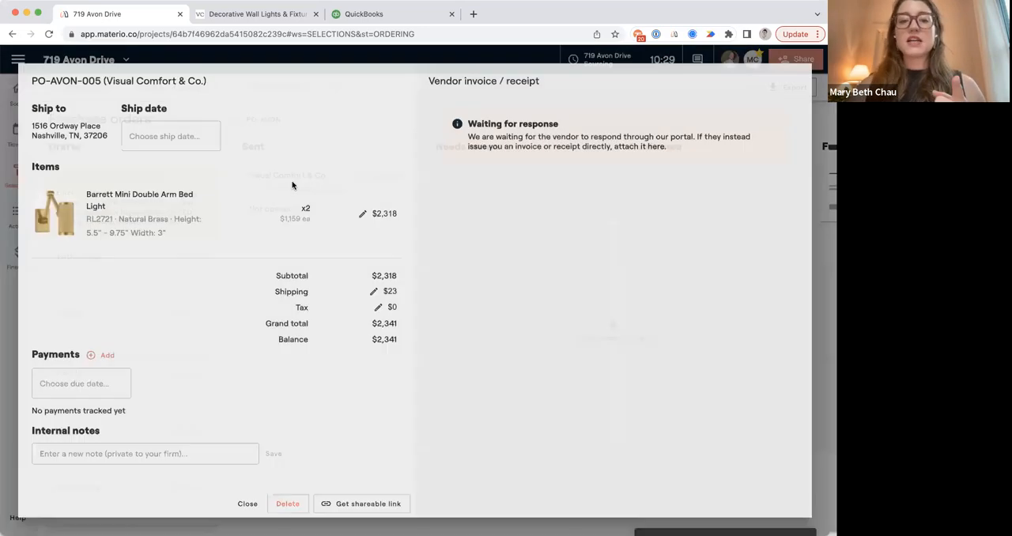
click(348, 507)
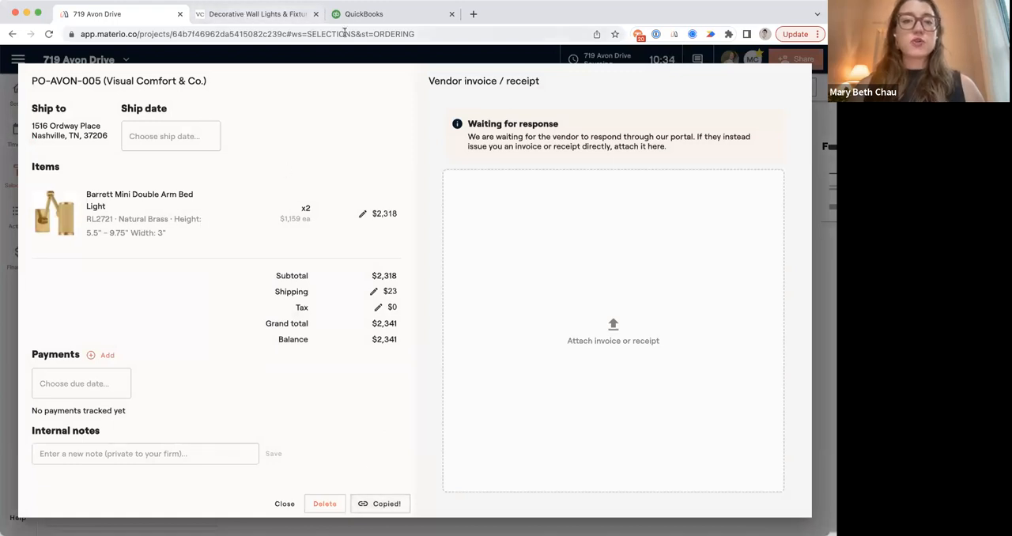
click(472, 14)
key(super+v)
key(Return)
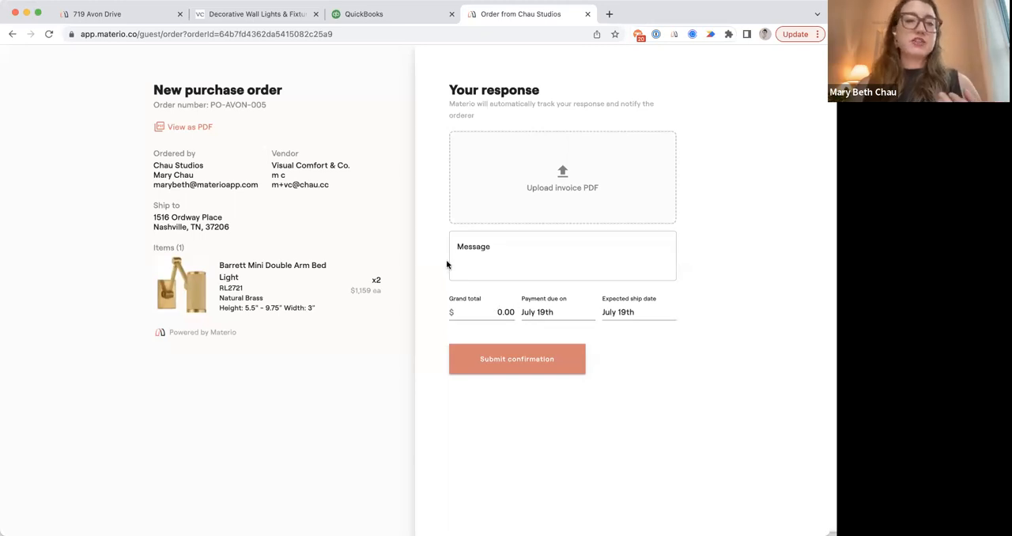
click(181, 130)
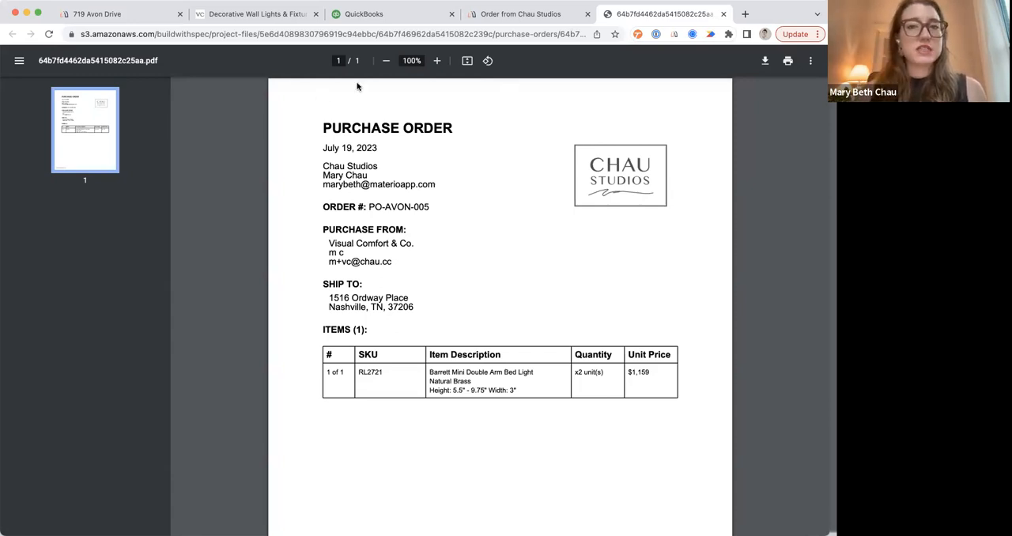
Track a $2,341 payment to Visual Comfort & Co. paid July 19th, with the AMEX card as payment method.
click(116, 14)
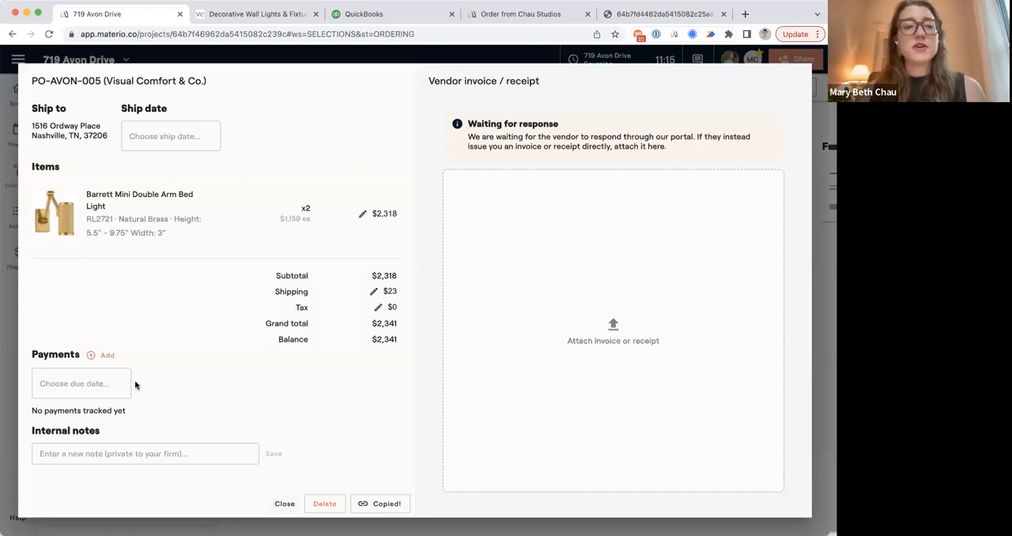
click(104, 360)
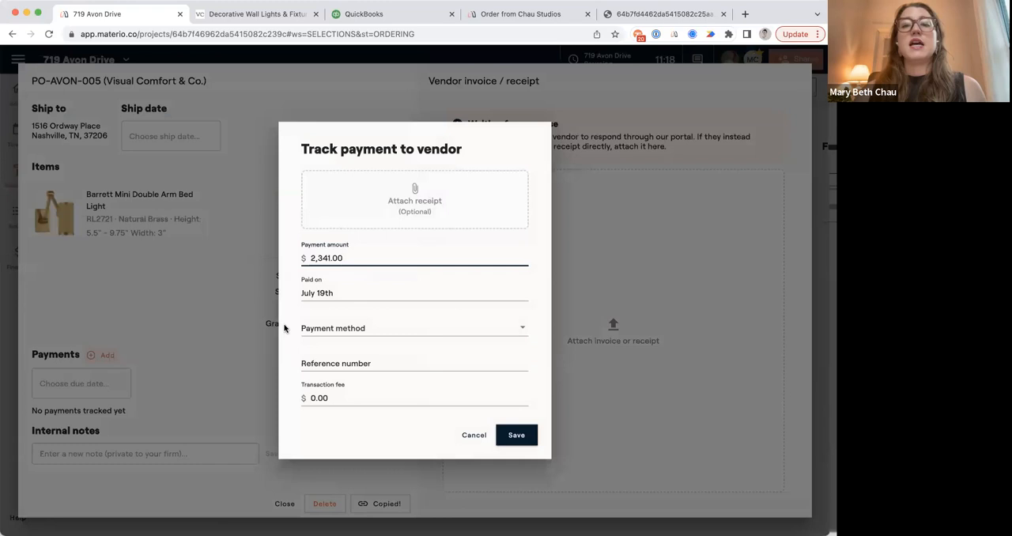
click(345, 330)
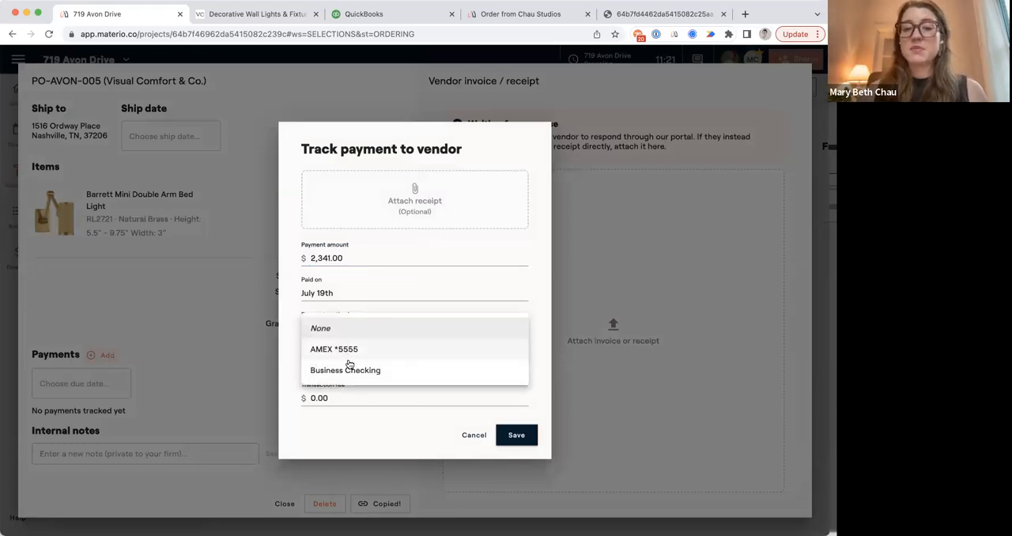
click(340, 351)
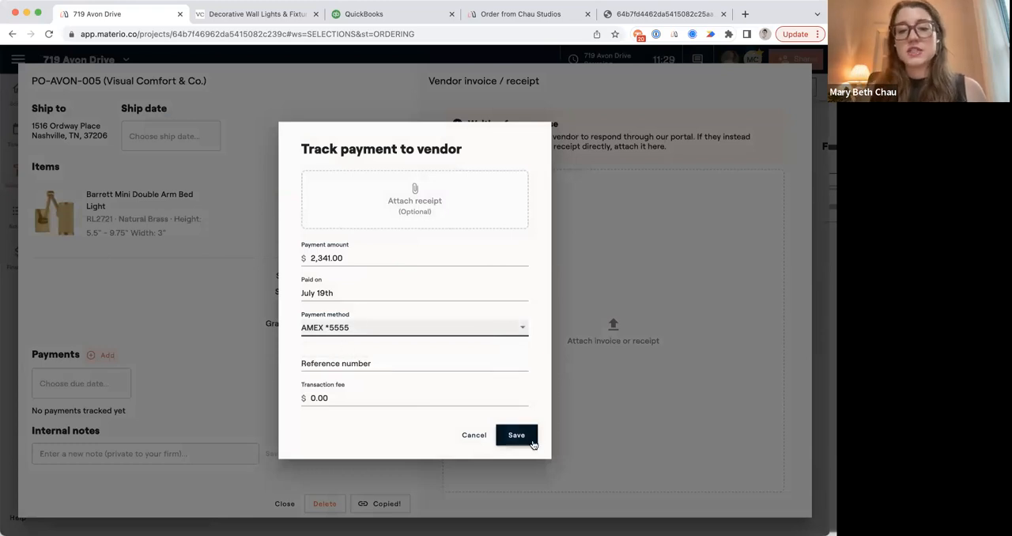
click(528, 438)
Attach the vendor invoice to the Visual Comfort & Co. order and confirm the order.
click(612, 329)
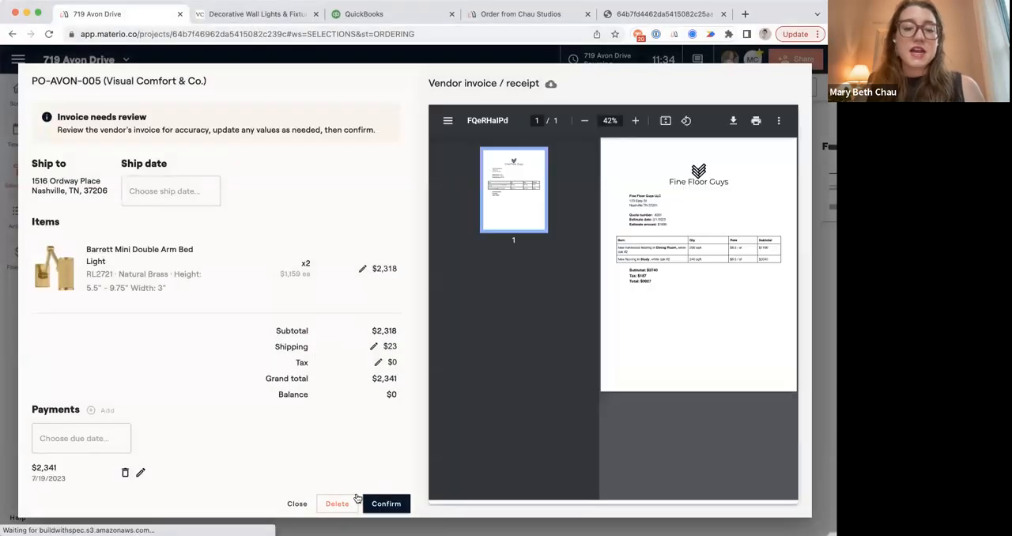
click(387, 503)
scroll(519, 261, right, 5)
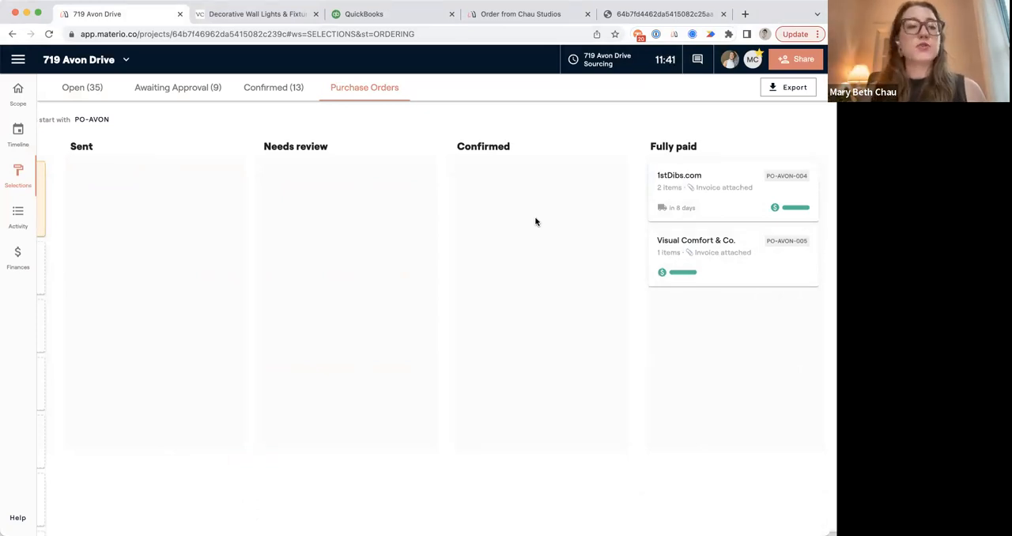
Open the company-wide Procurement page to review purchase order tracking across all projects.
click(18, 62)
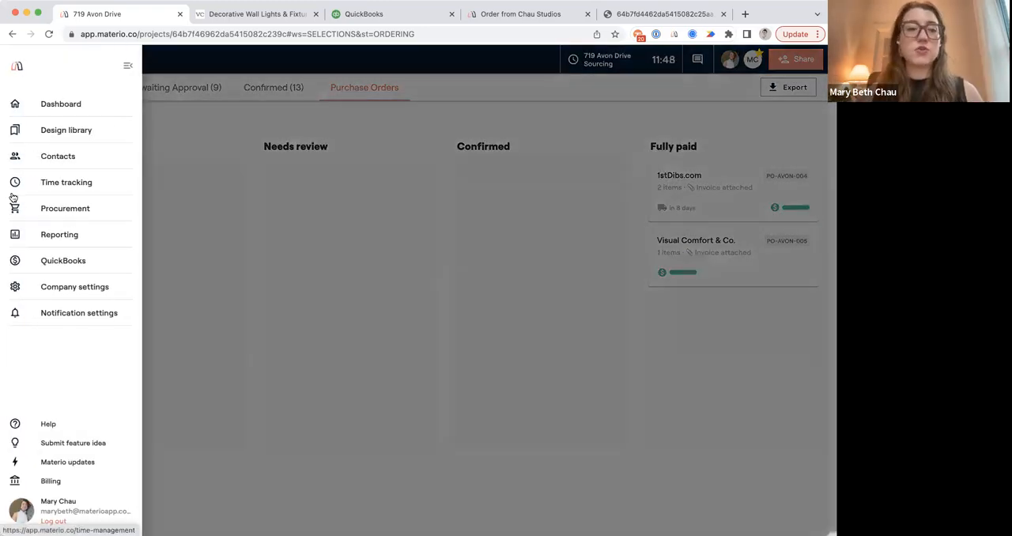
click(67, 209)
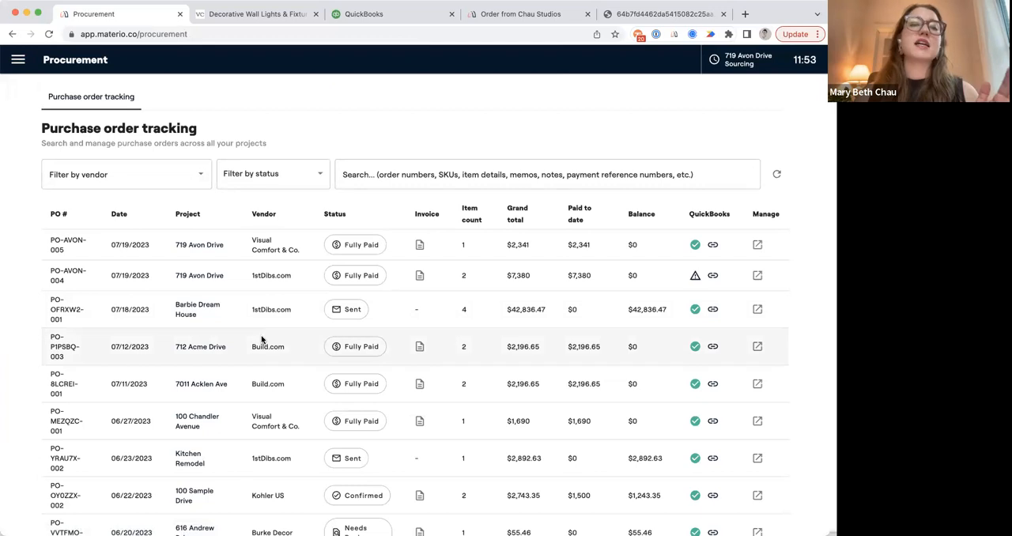
click(19, 62)
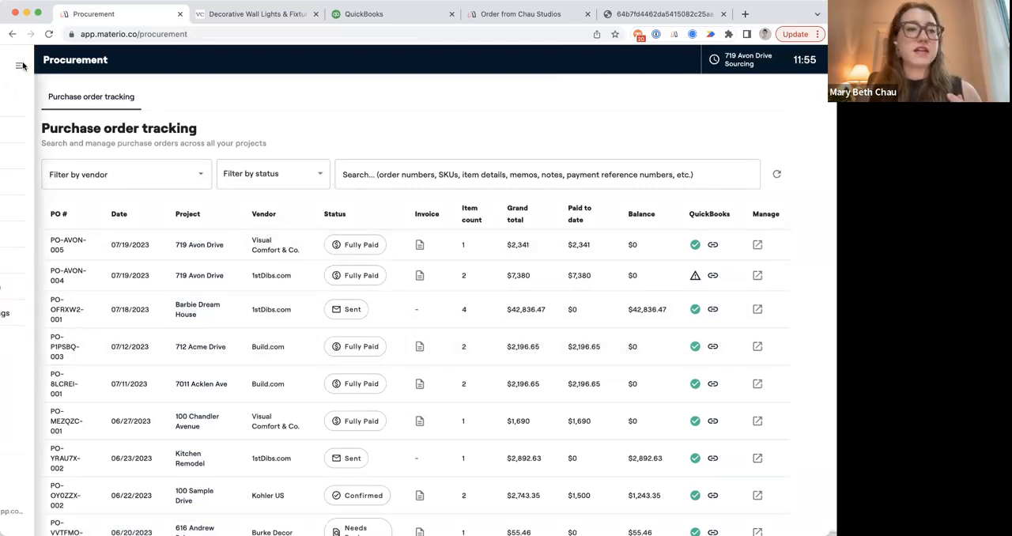
click(54, 104)
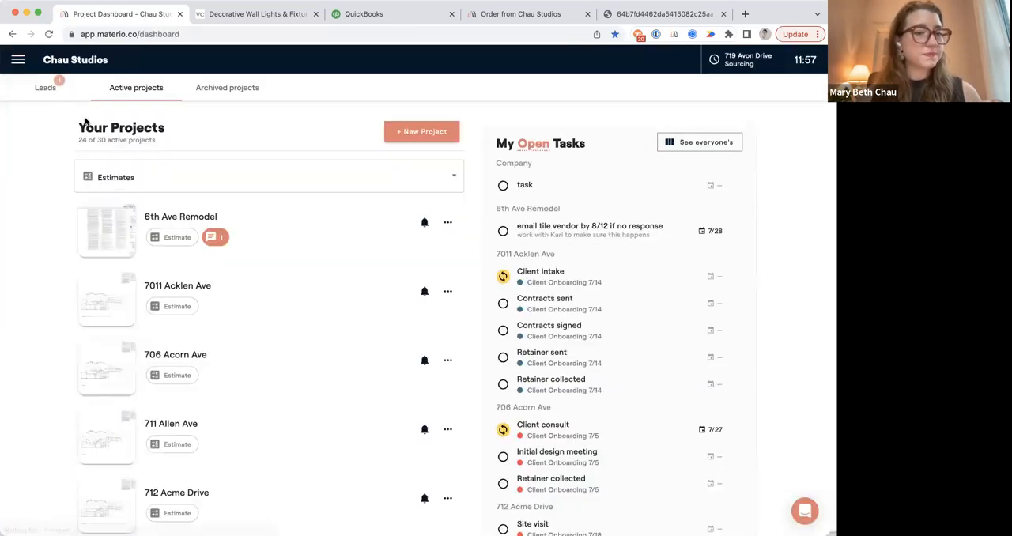
scroll(294, 396, down, 10)
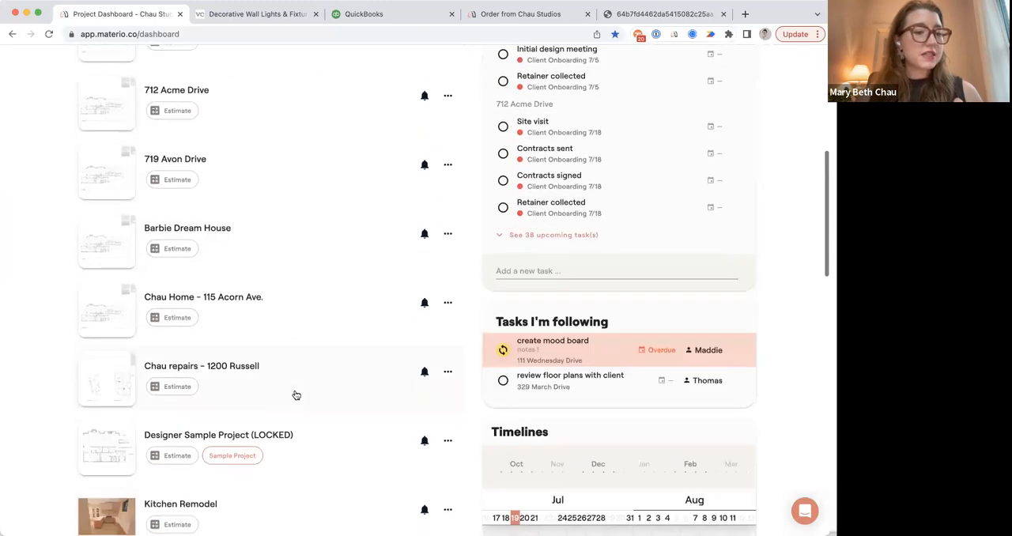
scroll(295, 395, up, 2)
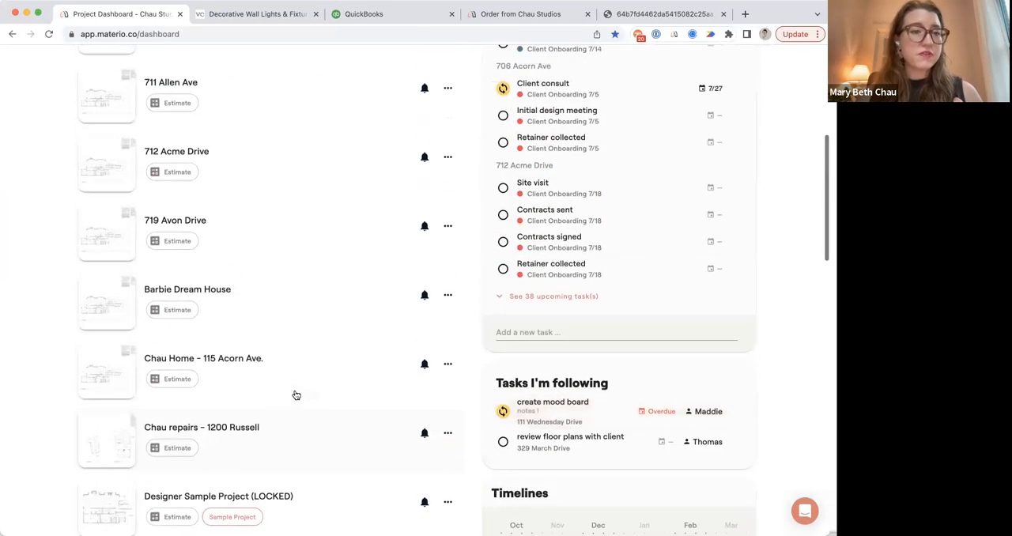
click(244, 225)
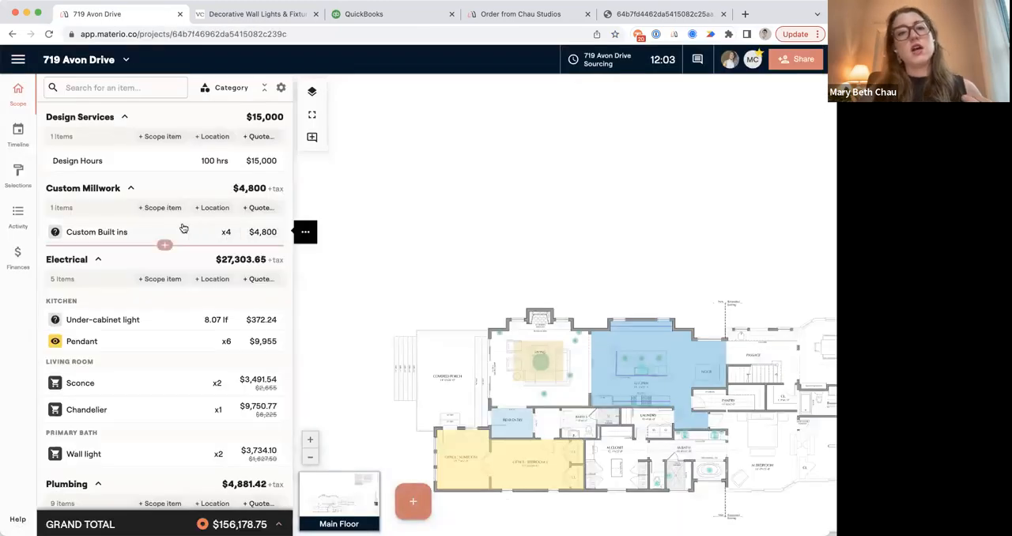
click(20, 173)
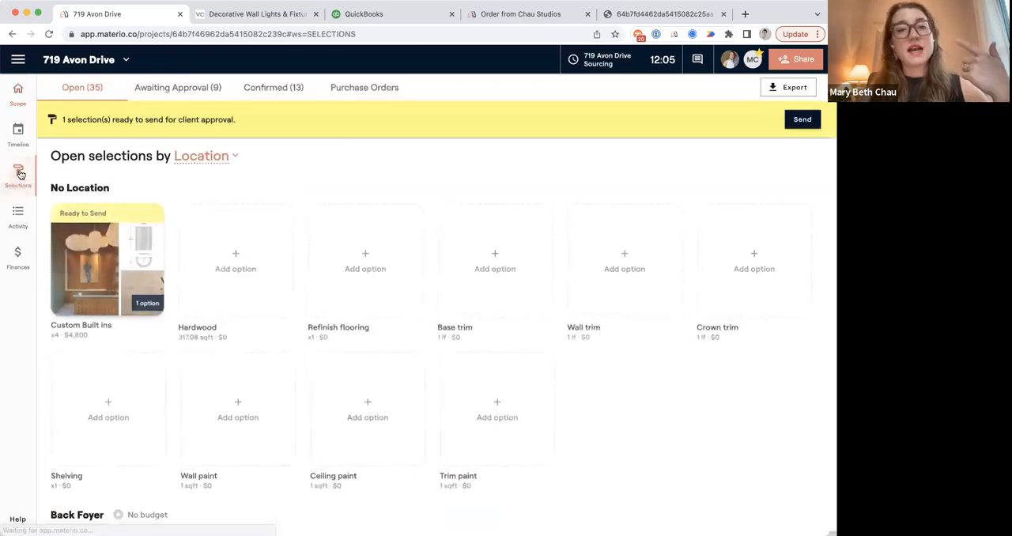
click(338, 88)
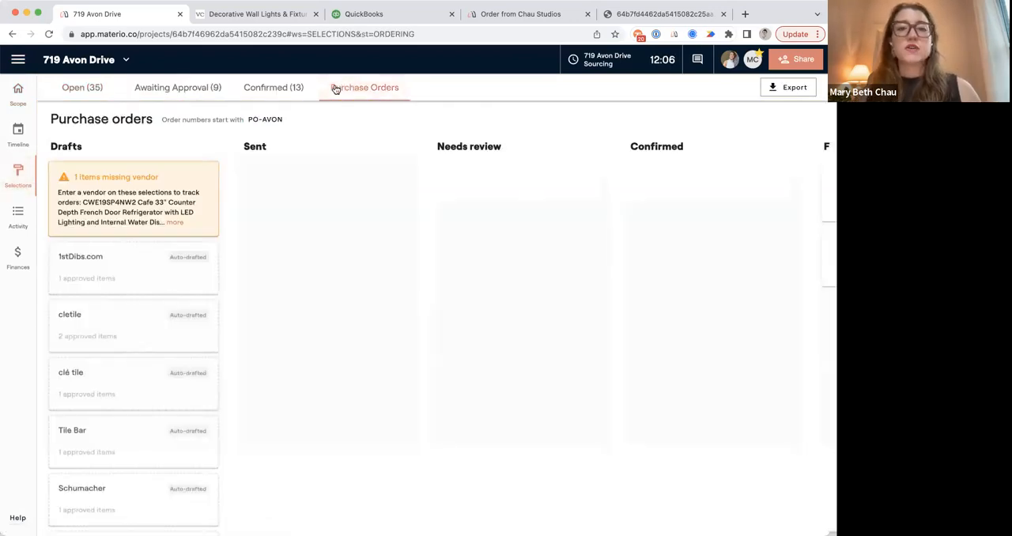
In the confirmed selections, mark the Living Room chandelier as Shipped with tracking number 2434929 and UPS as carrier.
click(290, 89)
scroll(320, 278, down, 3)
scroll(320, 278, down, 2)
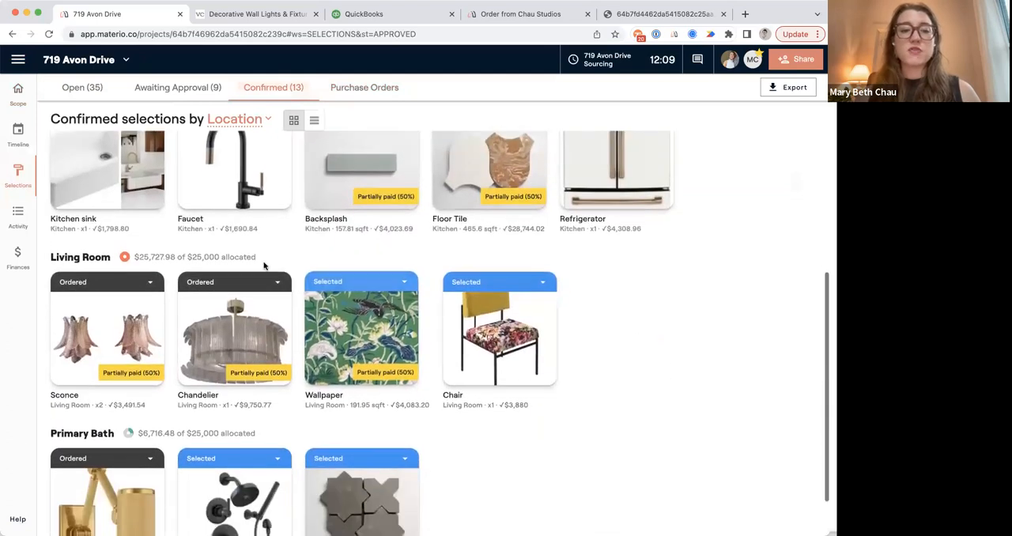
click(217, 281)
click(372, 280)
click(378, 312)
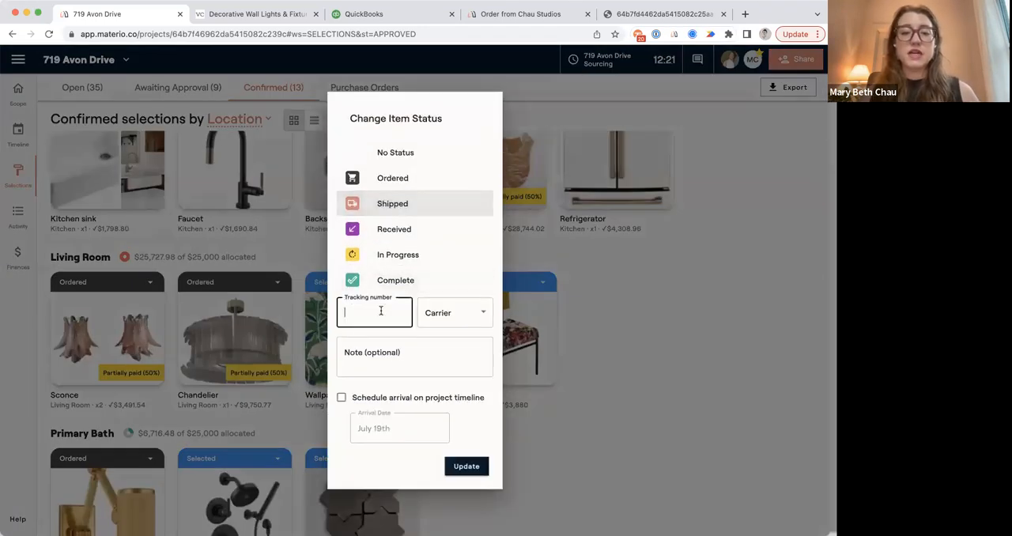
text(2434929)
click(445, 320)
click(440, 355)
Schedule the chandelier's arrival on the project timeline for July 19th and save the status update.
click(386, 368)
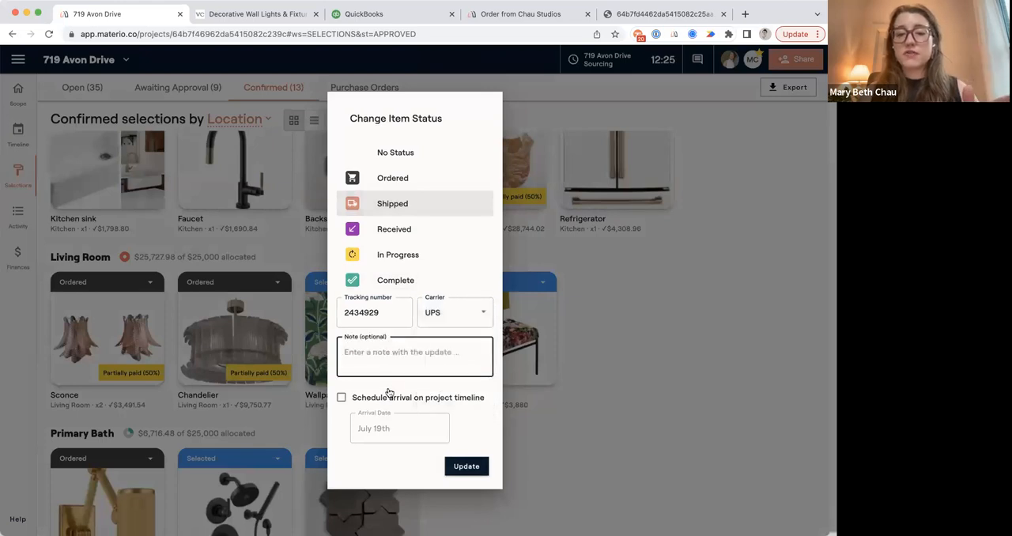
click(390, 399)
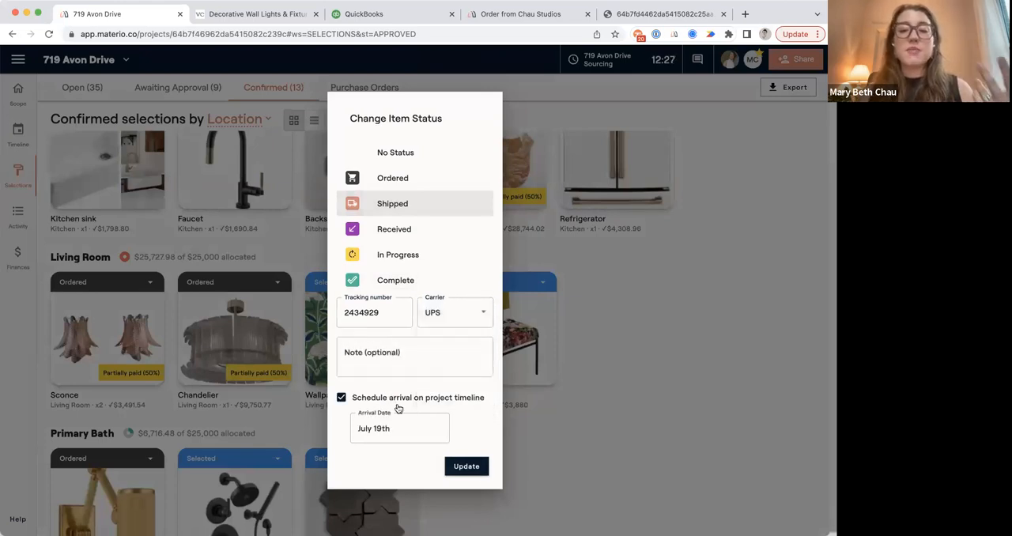
click(471, 467)
Check the chandelier's delivery on the project timeline and return to the confirmed selections.
click(21, 136)
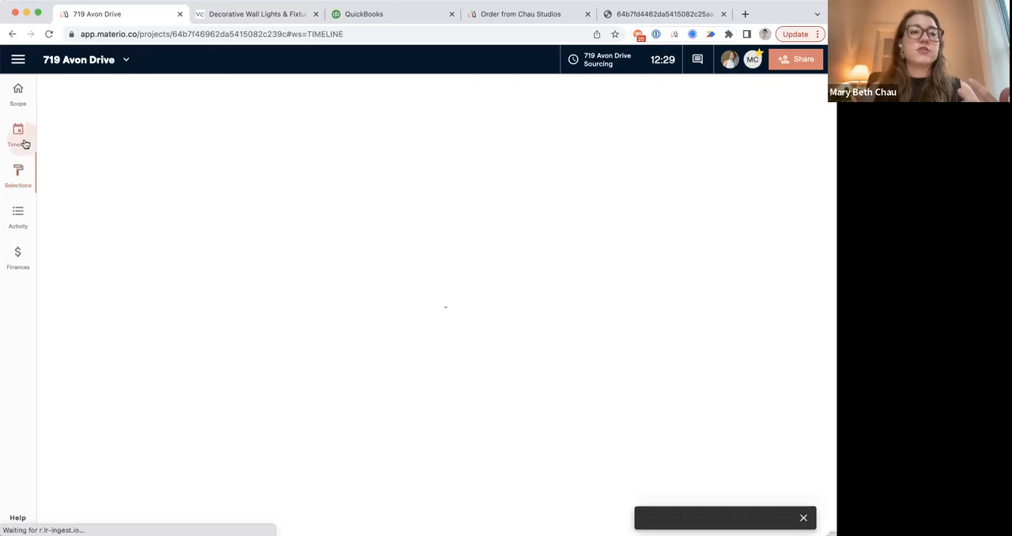
click(388, 181)
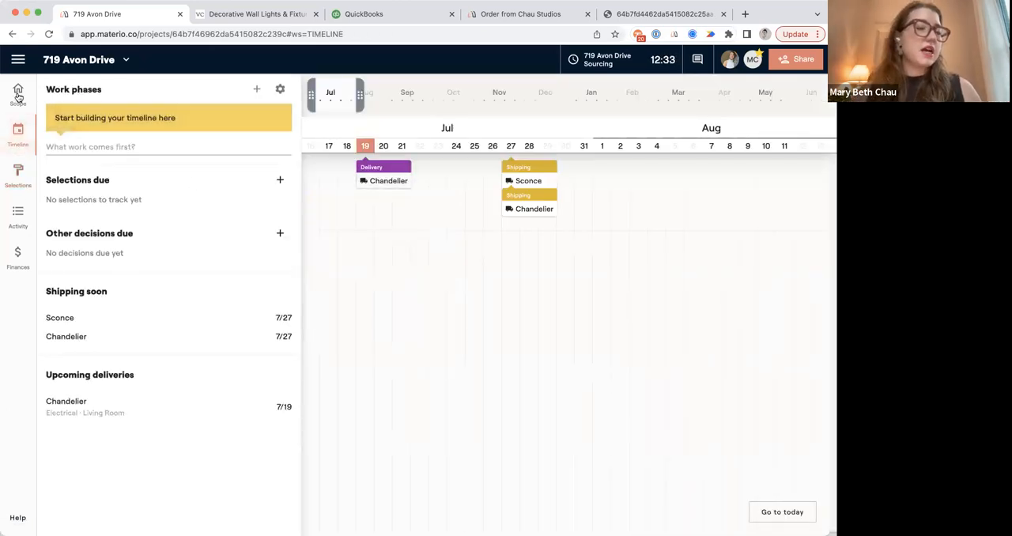
click(26, 183)
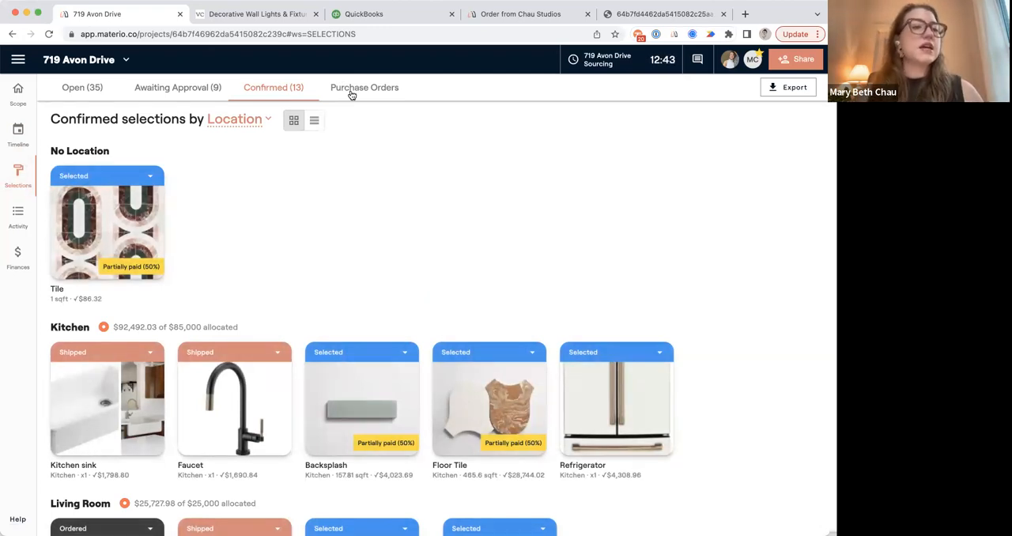
Start a new note in the project's activity feed and attach two job site photos.
click(19, 215)
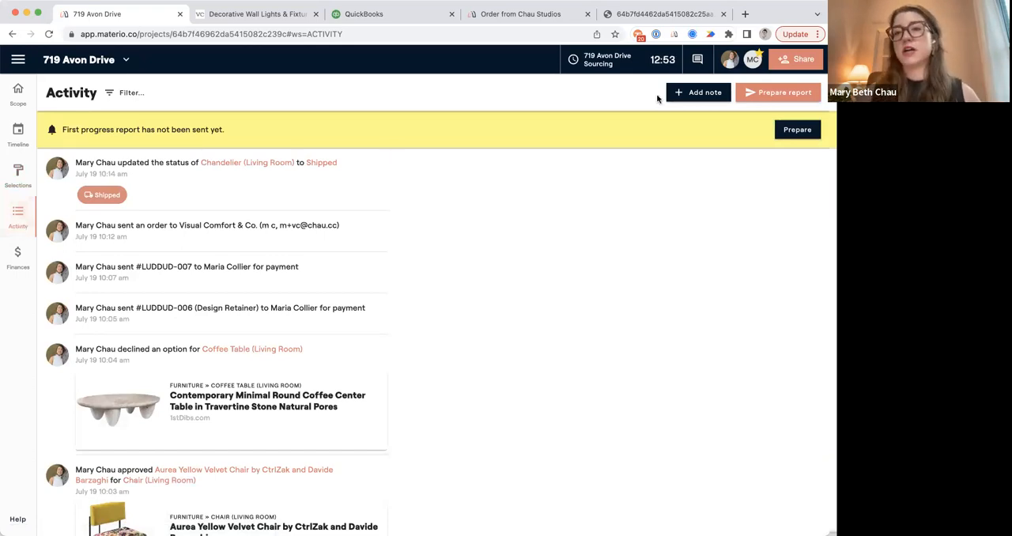
click(695, 95)
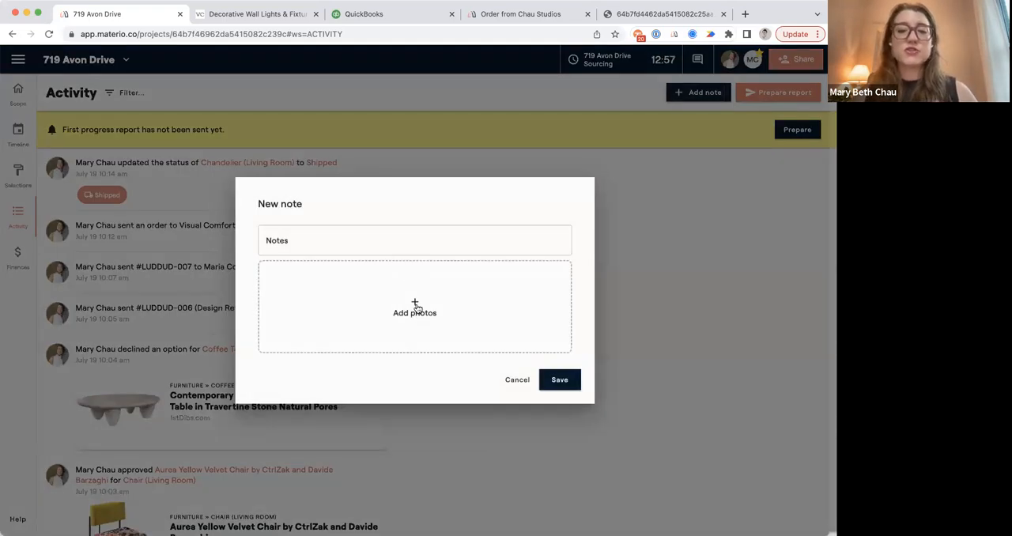
click(415, 307)
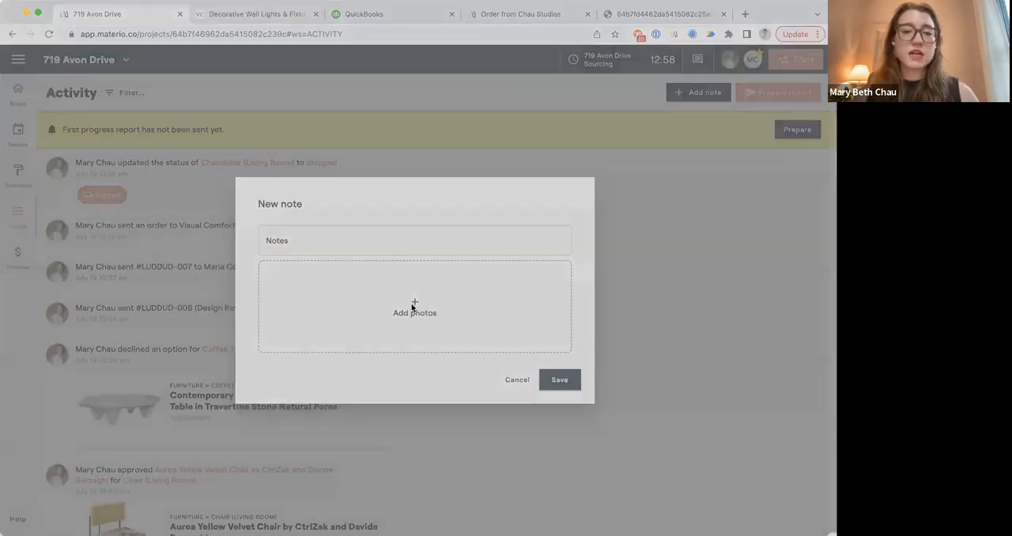
double_click(335, 283)
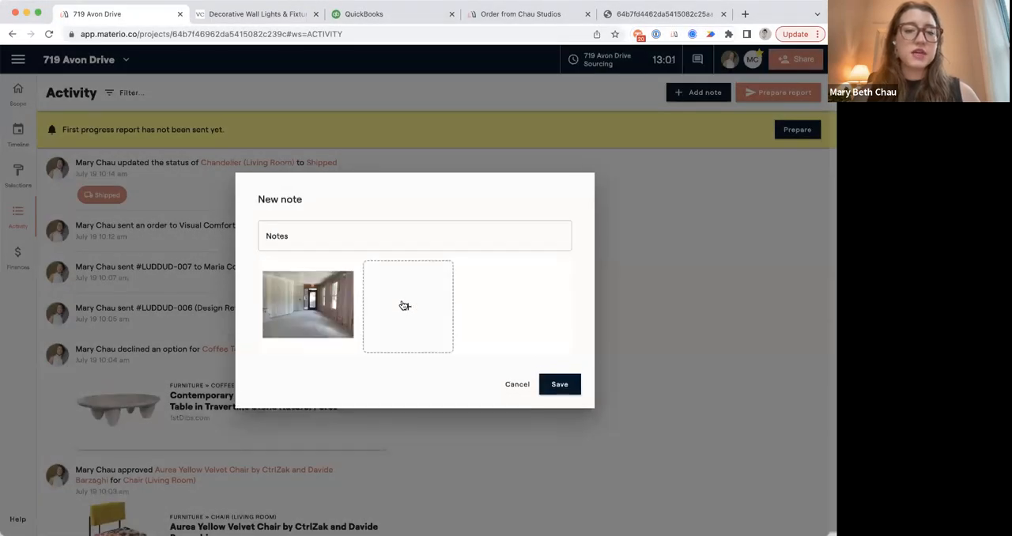
click(405, 306)
double_click(328, 292)
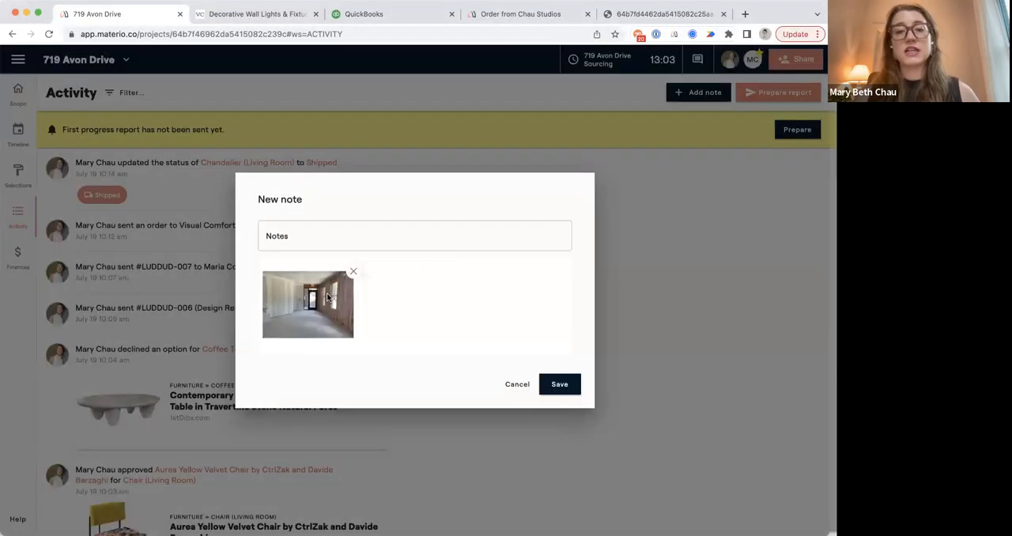
Write "Meeting notes:" with "met at the job site, etc..." on a second line and save the note.
click(278, 236)
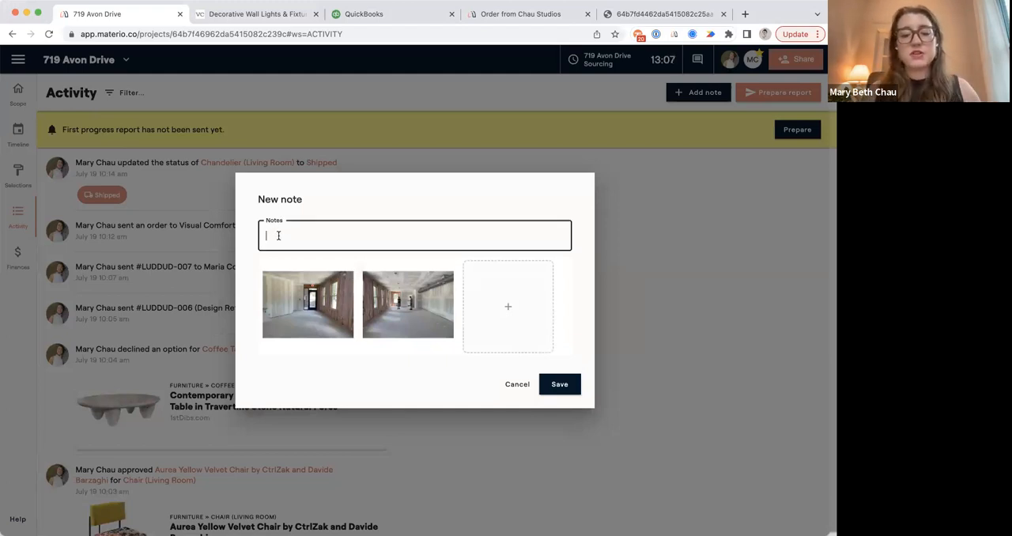
text(MEeti)
key(BackSpace)
key(BackSpace)
text(eeting notes:)
key(Return)
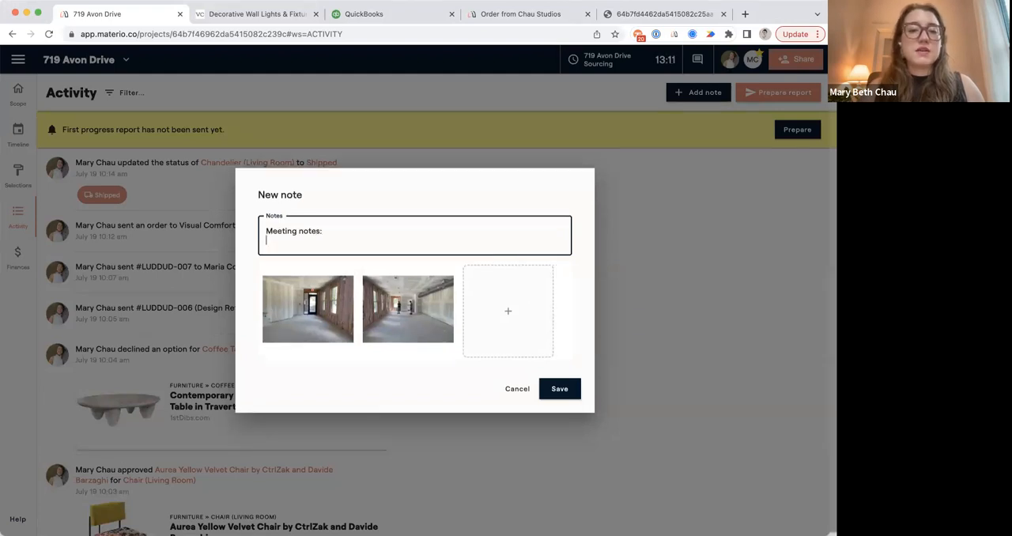
text(met at the job site, etc...)
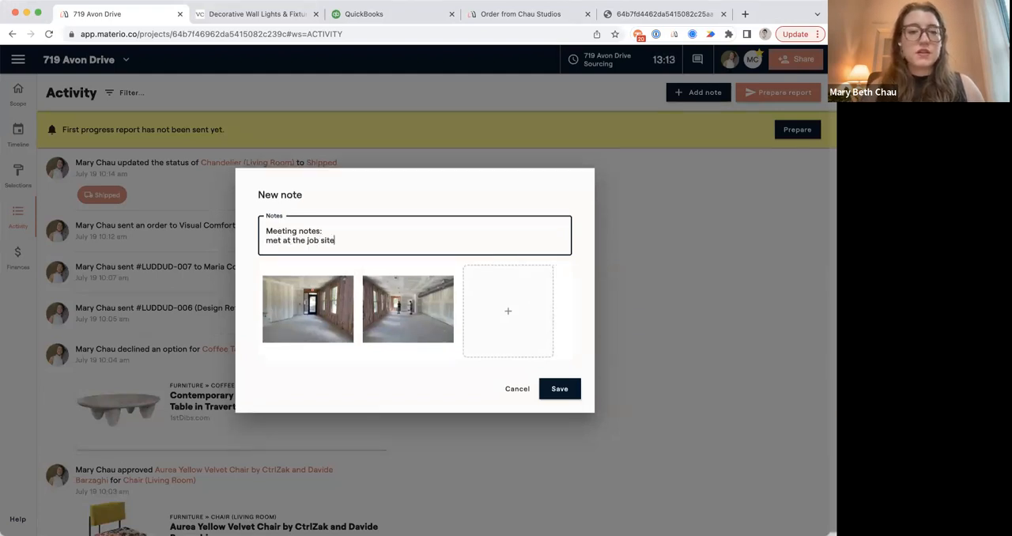
click(563, 388)
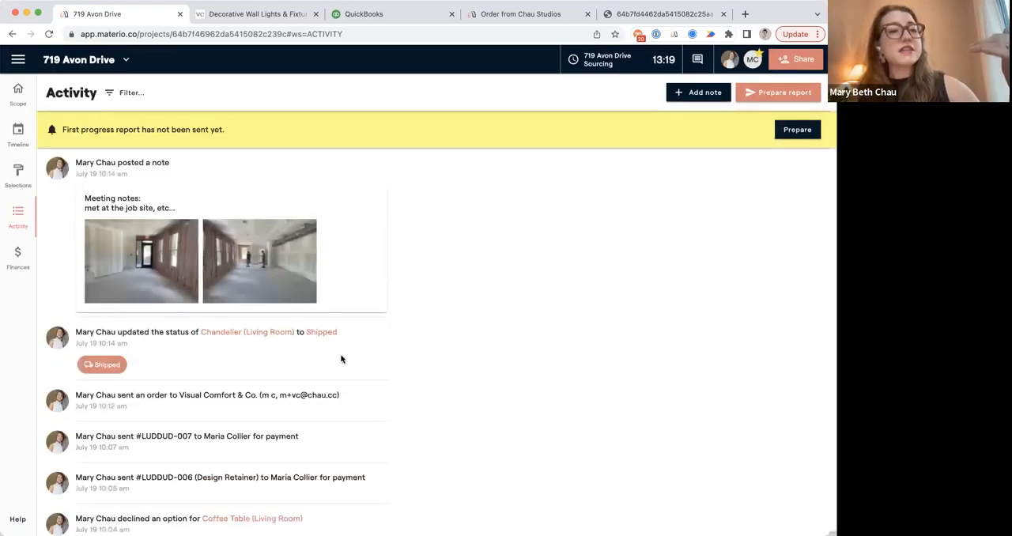
Review the activity feed and generate a client progress report covering July 12th to July 19th.
scroll(341, 359, down, 8)
scroll(341, 359, down, 10)
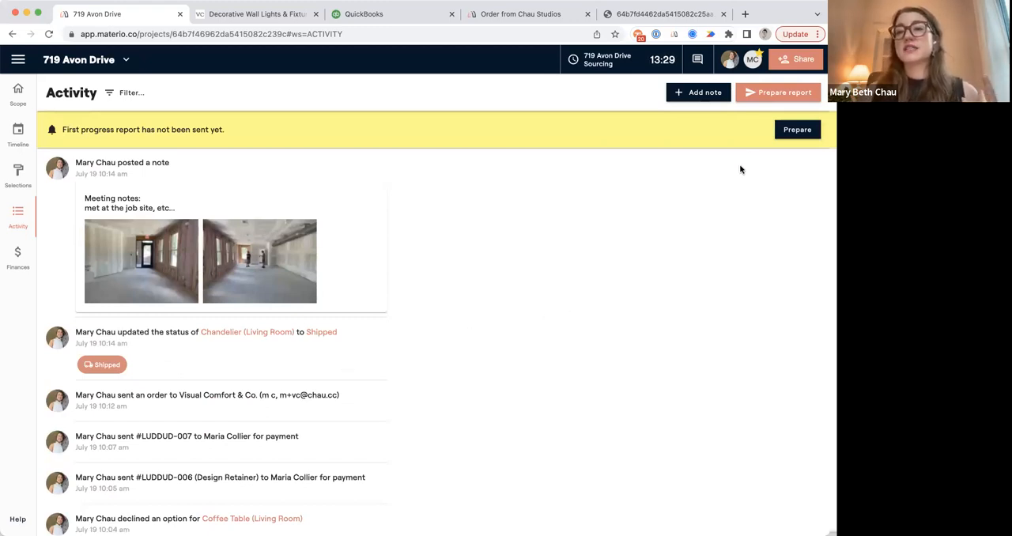
click(767, 94)
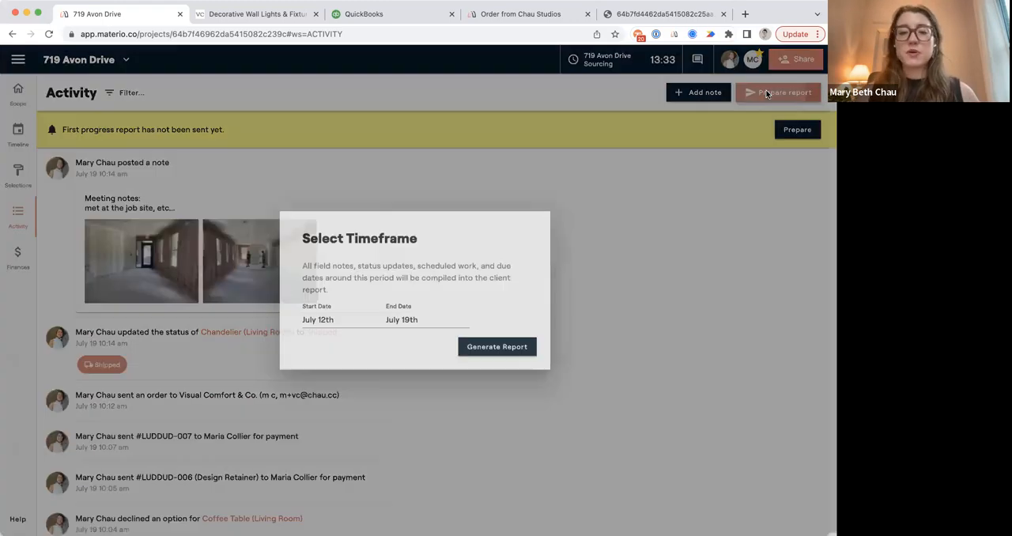
click(512, 351)
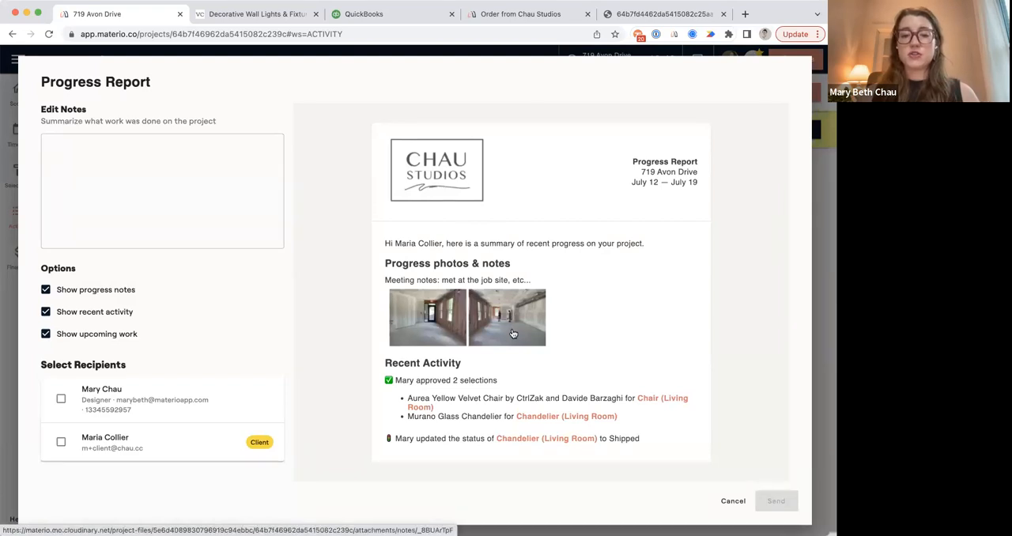
Toggle the report's progress notes, recent activity and upcoming work options off and back on, and cancel the report.
click(45, 291)
click(46, 296)
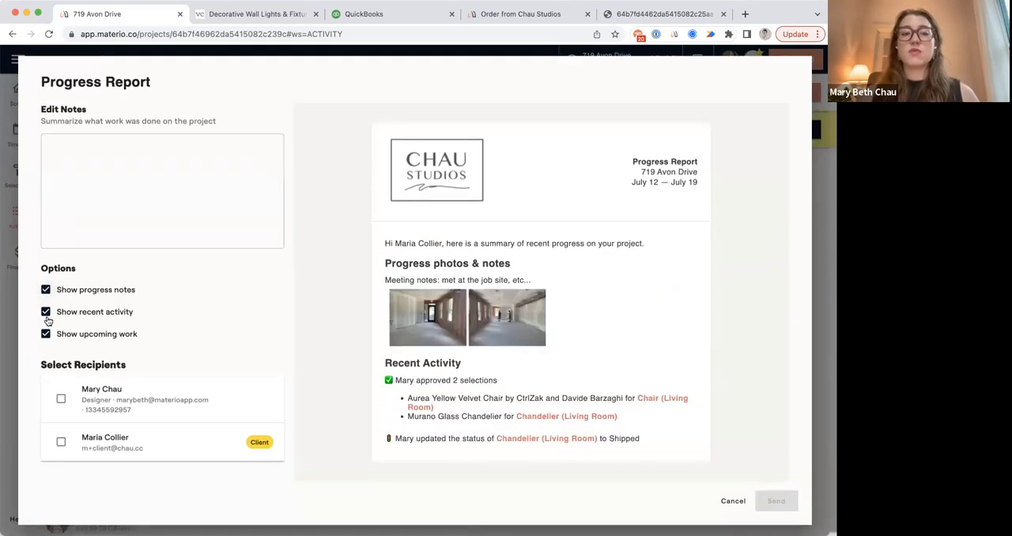
click(46, 319)
click(46, 319)
click(45, 334)
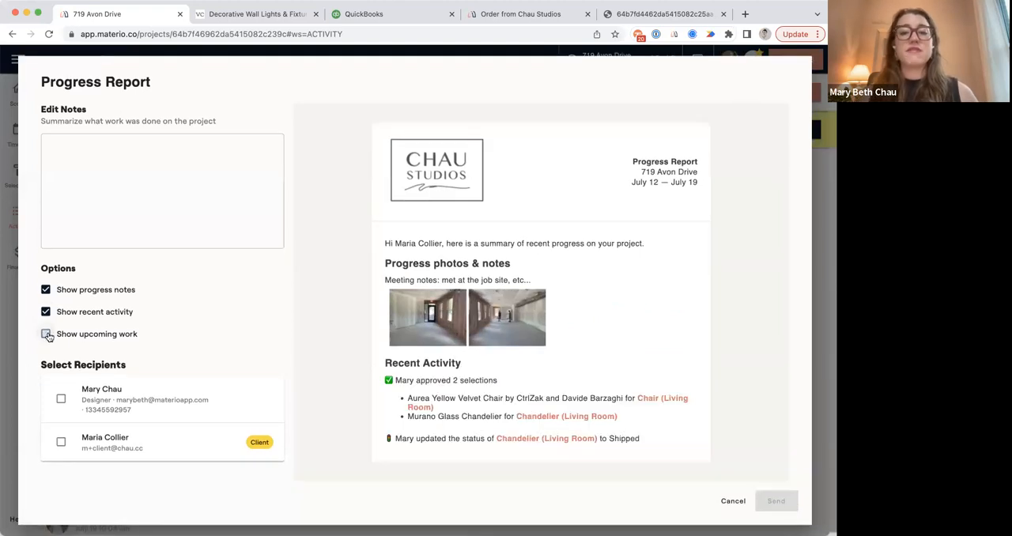
click(46, 334)
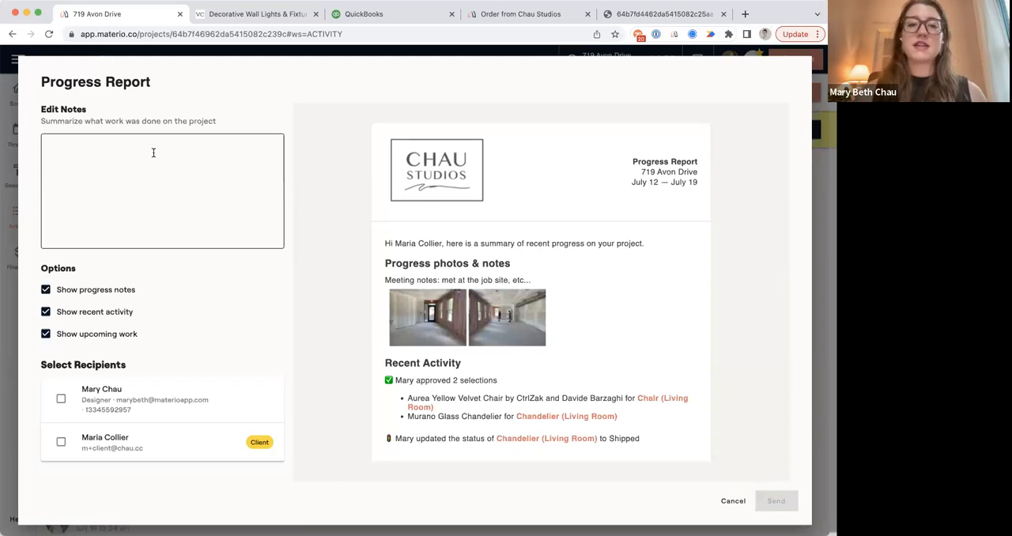
click(731, 503)
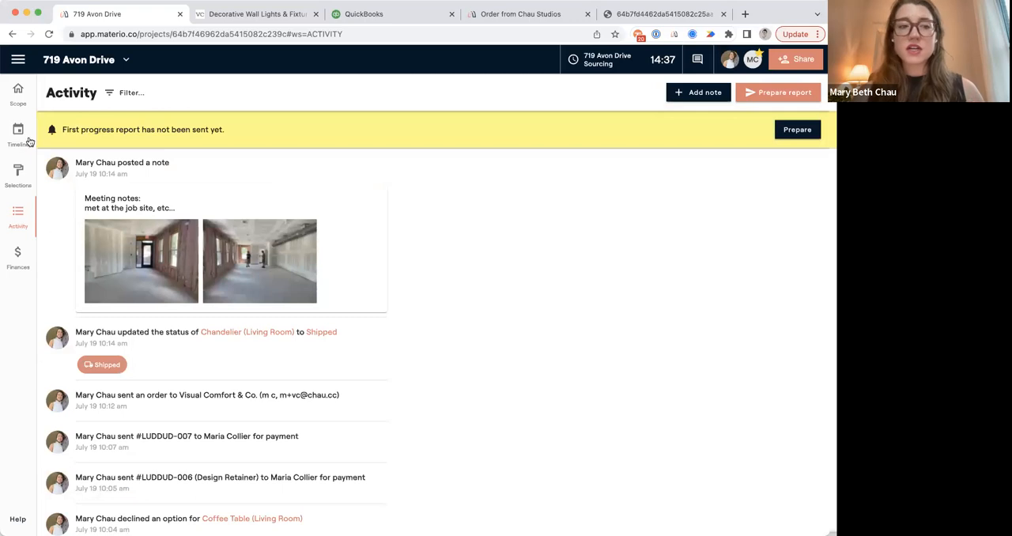
click(19, 98)
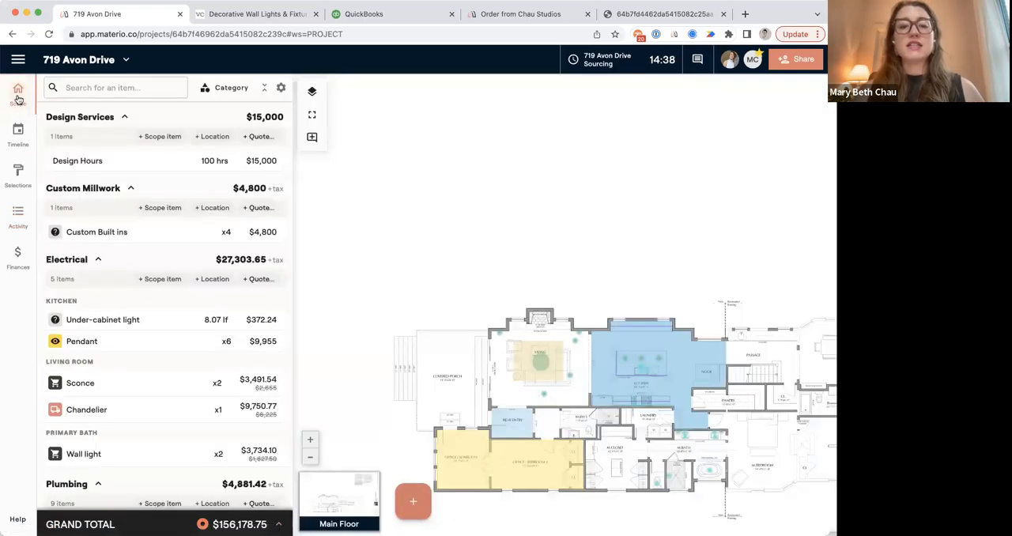
click(73, 63)
click(9, 64)
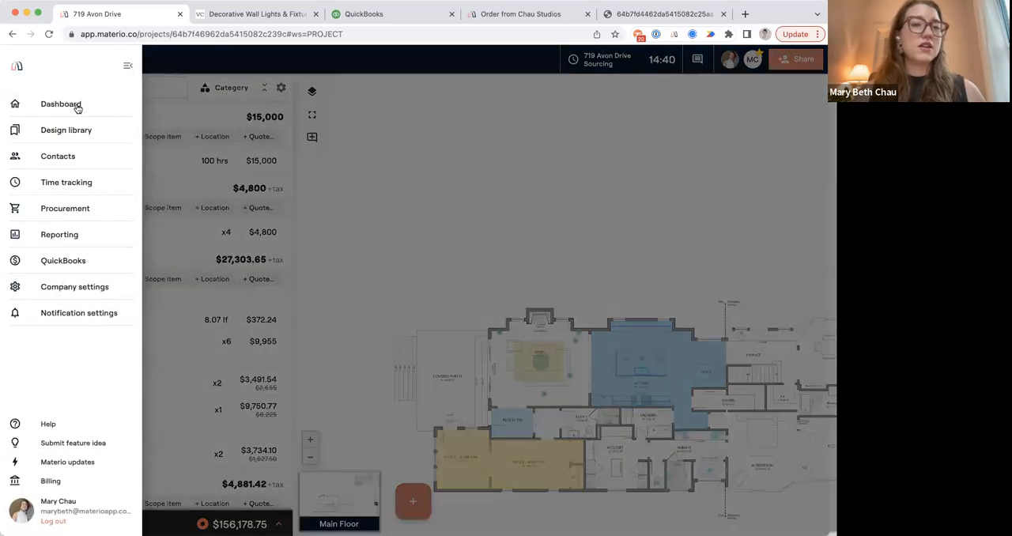
click(74, 105)
click(277, 217)
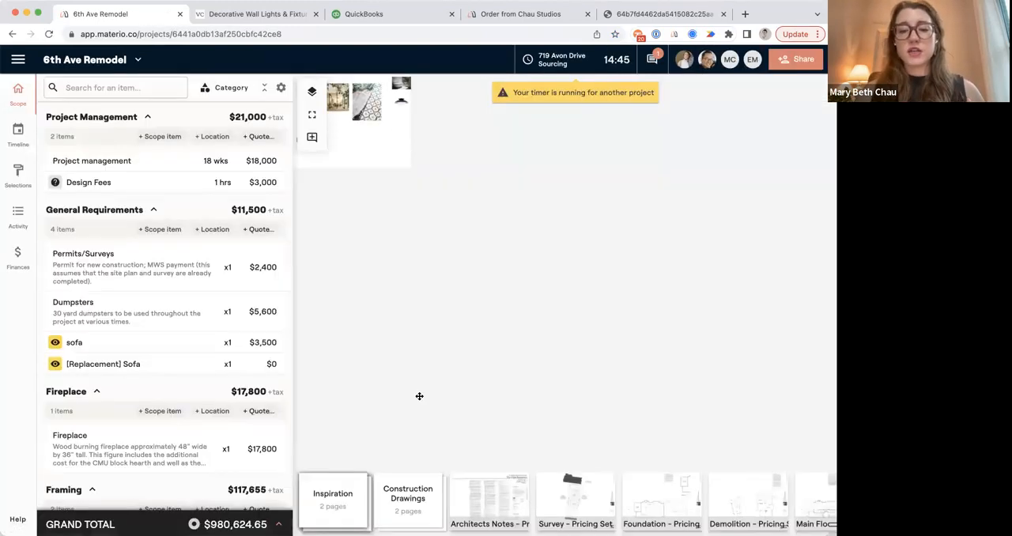
Expand the Inspiration page group and browse the 6th Ave Remodel's plan and photo pages.
click(333, 498)
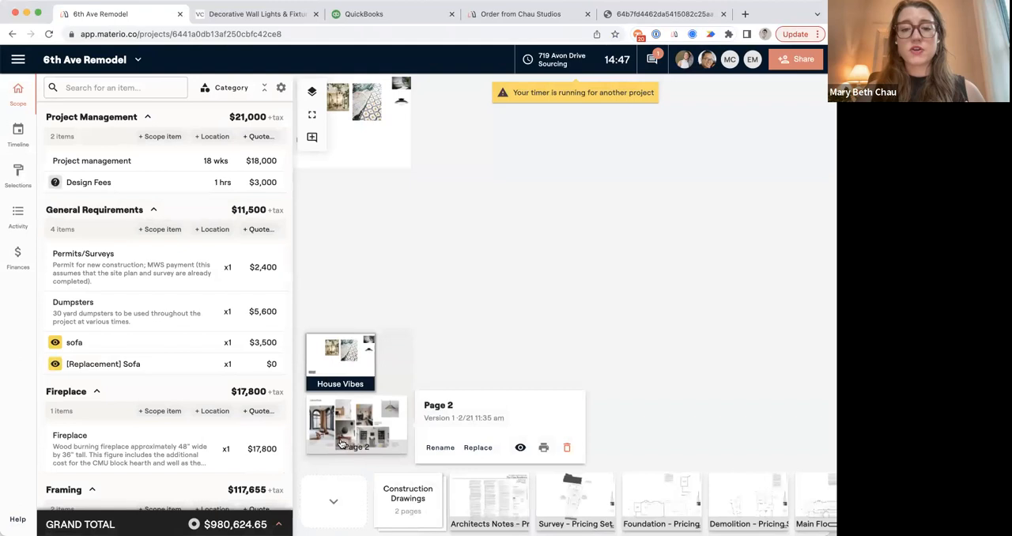
scroll(490, 502, right, 3)
scroll(516, 503, right, 10)
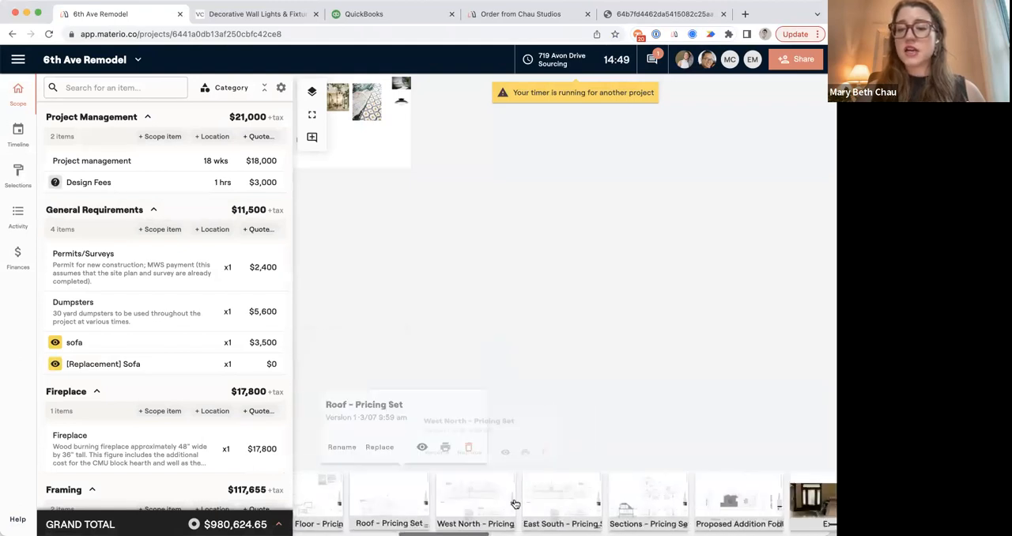
Go back to the project dashboard and open the 706 Acorn Ave project.
click(29, 61)
click(65, 105)
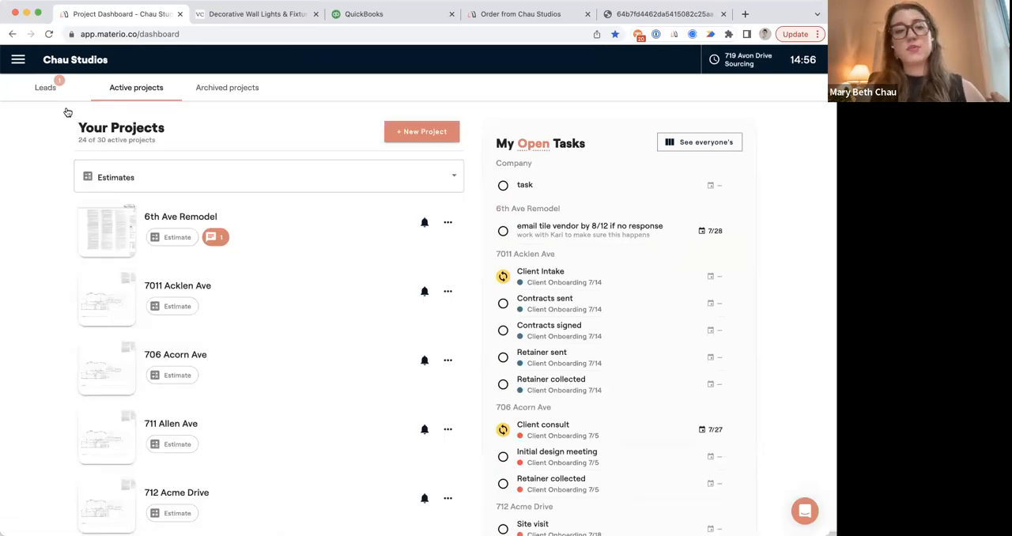
click(19, 64)
click(332, 339)
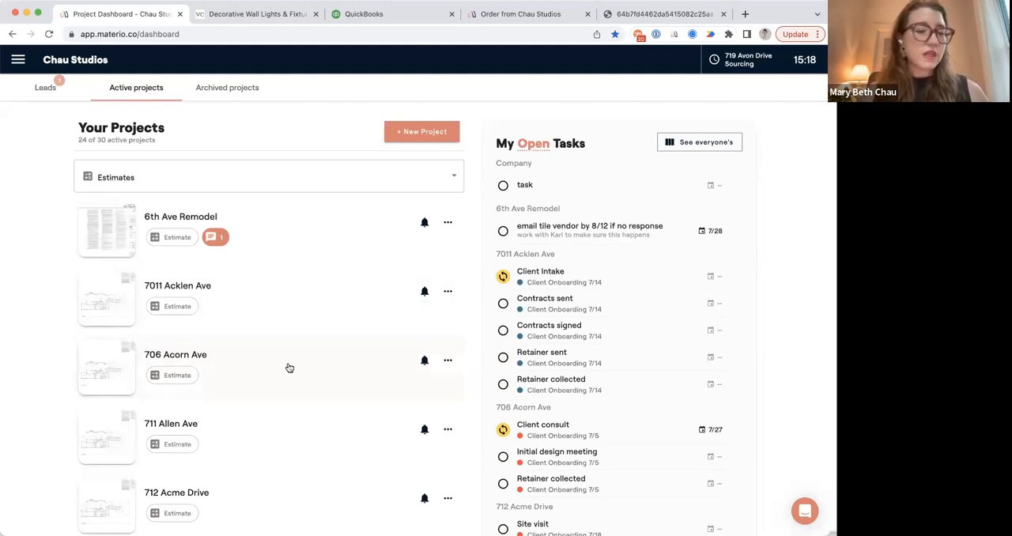
click(255, 357)
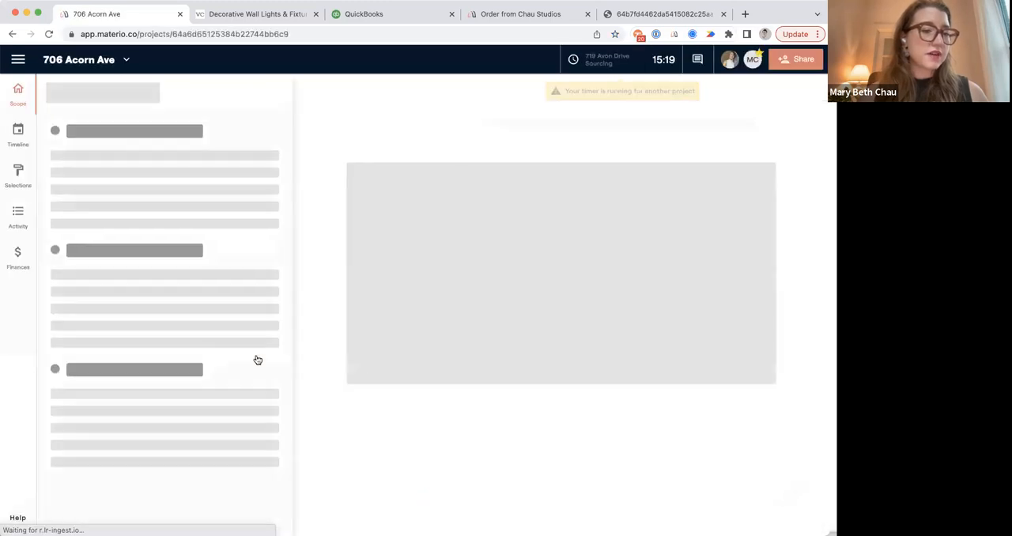
View the 706 Acorn Ave work phases on the timeline, and display the Kitchen Concepts board in the project scope.
click(19, 132)
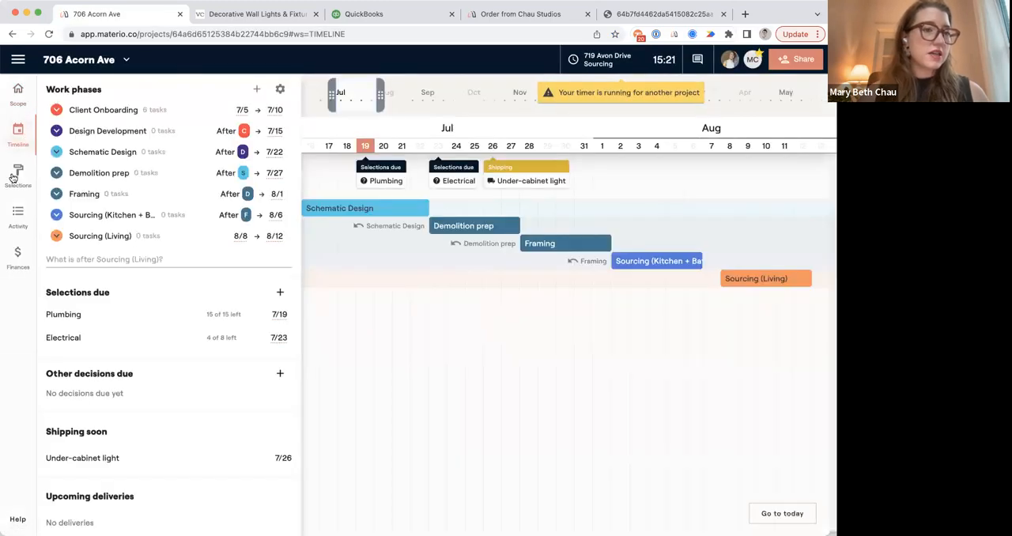
click(20, 107)
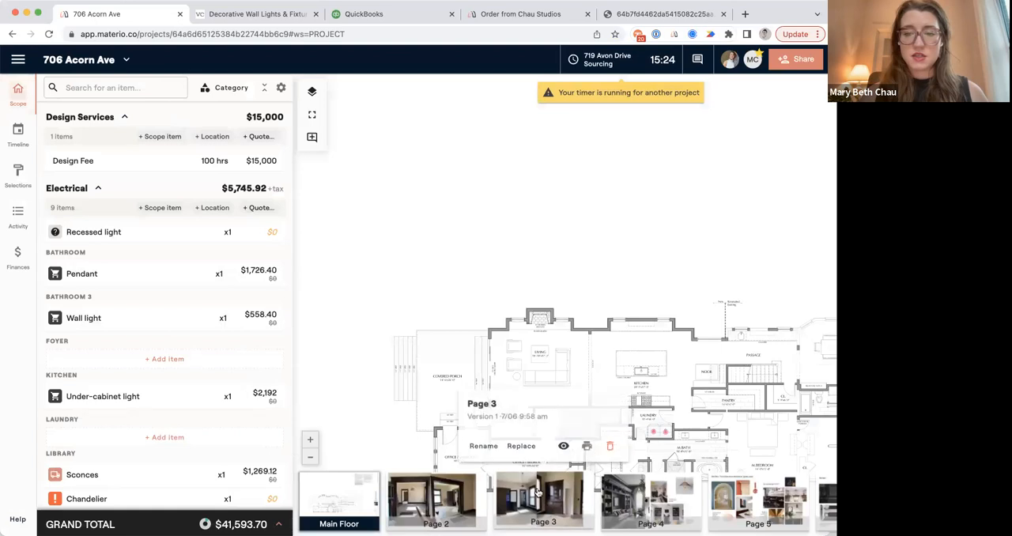
scroll(534, 493, right, 10)
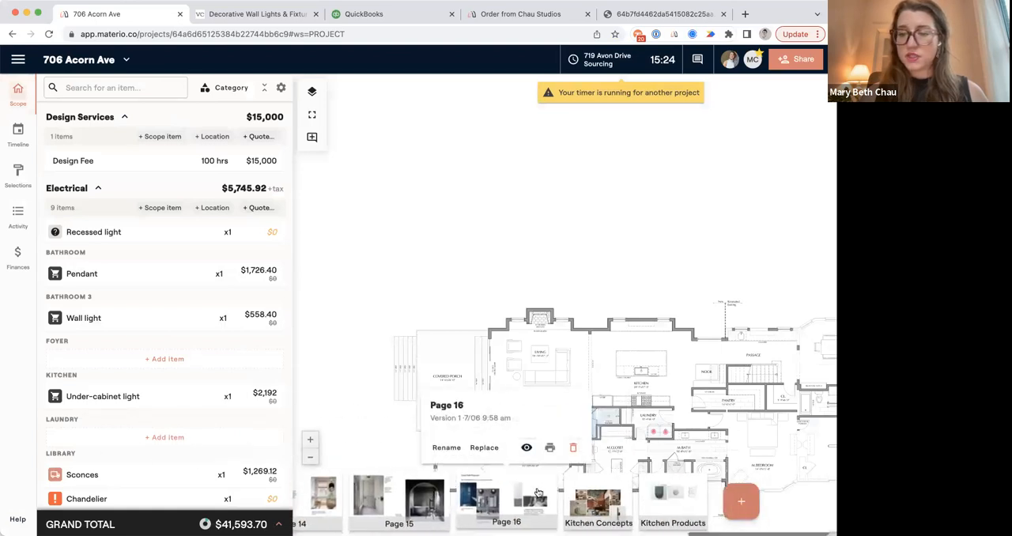
click(598, 500)
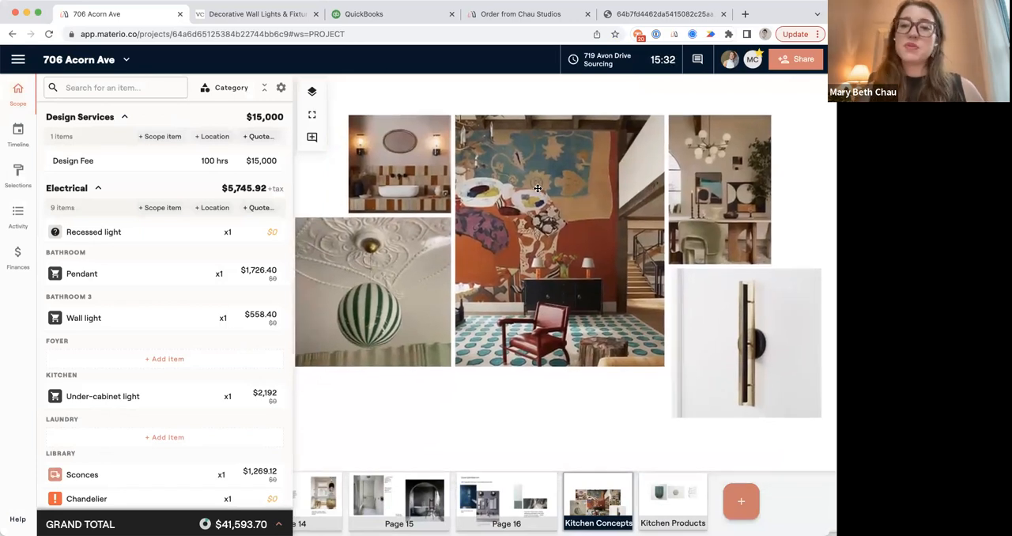
Check the options for adding a new page, and display the Kitchen Products board.
click(741, 500)
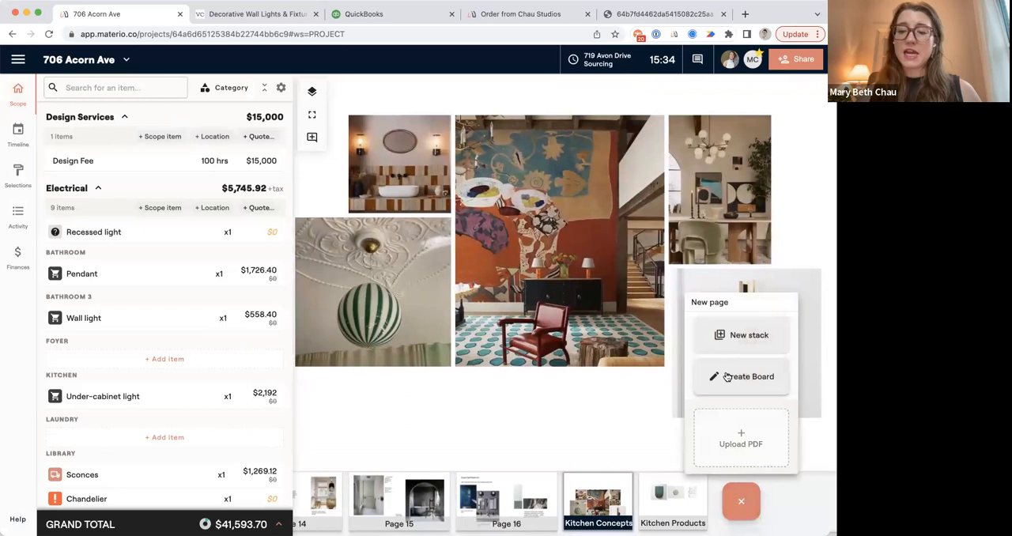
click(651, 395)
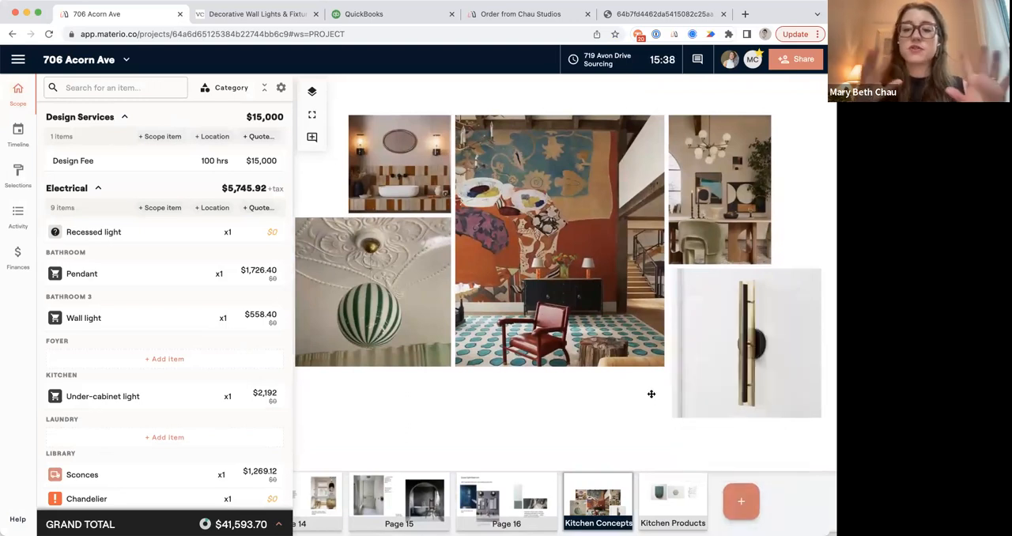
click(672, 502)
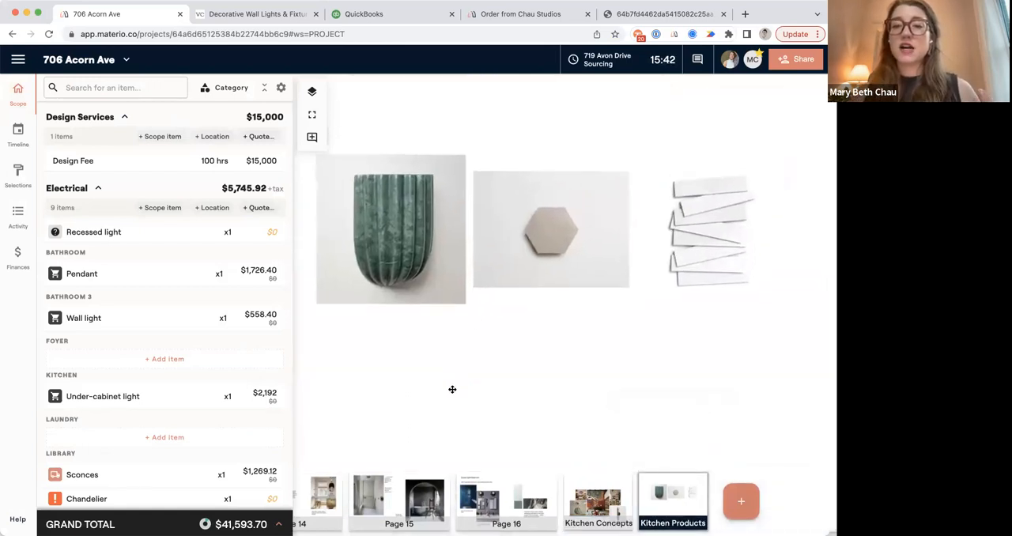
Open the green marble wall sconce from the Kitchen Products board and review its item details, estimate and selection.
mouse_move(401, 263)
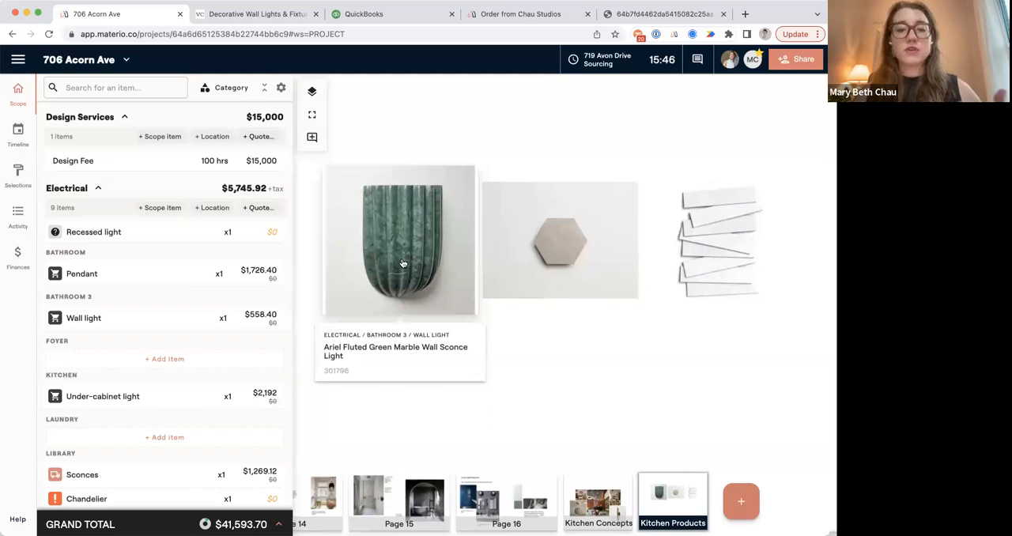
click(401, 264)
scroll(197, 305, down, 5)
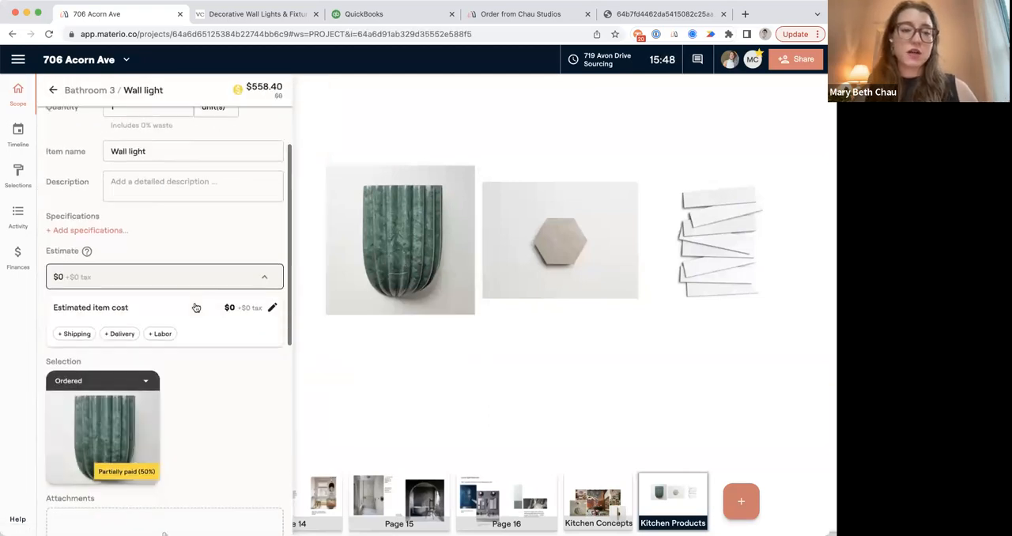
scroll(200, 364, up, 5)
Review the hexagonal backsplash tile's item details and selection from the board, and return to the project dashboard.
click(547, 285)
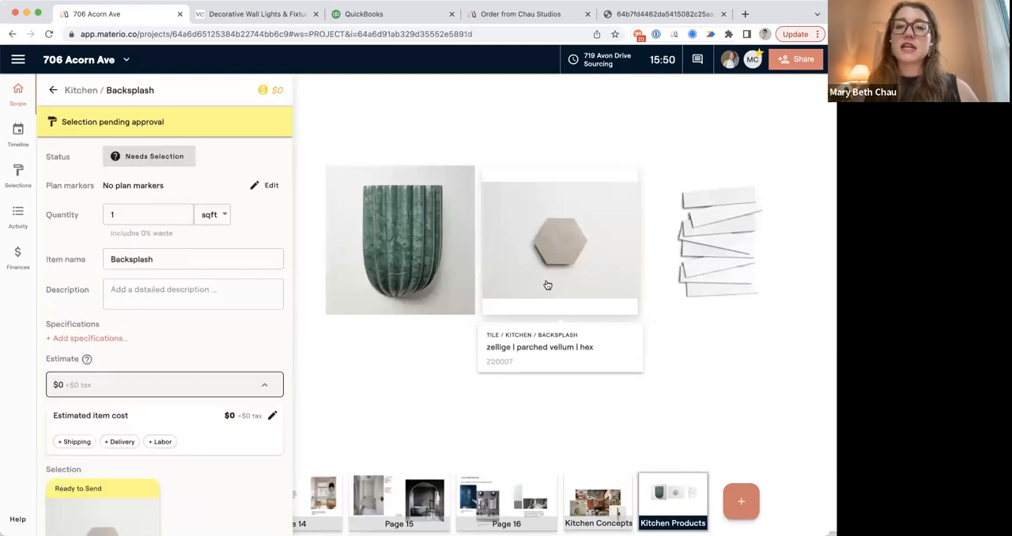
scroll(255, 378, down, 3)
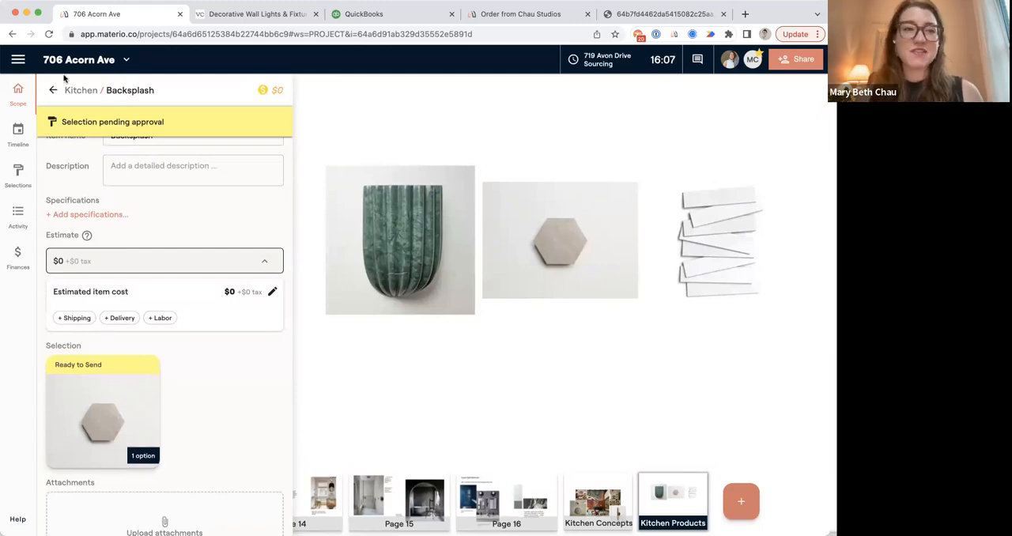
click(18, 60)
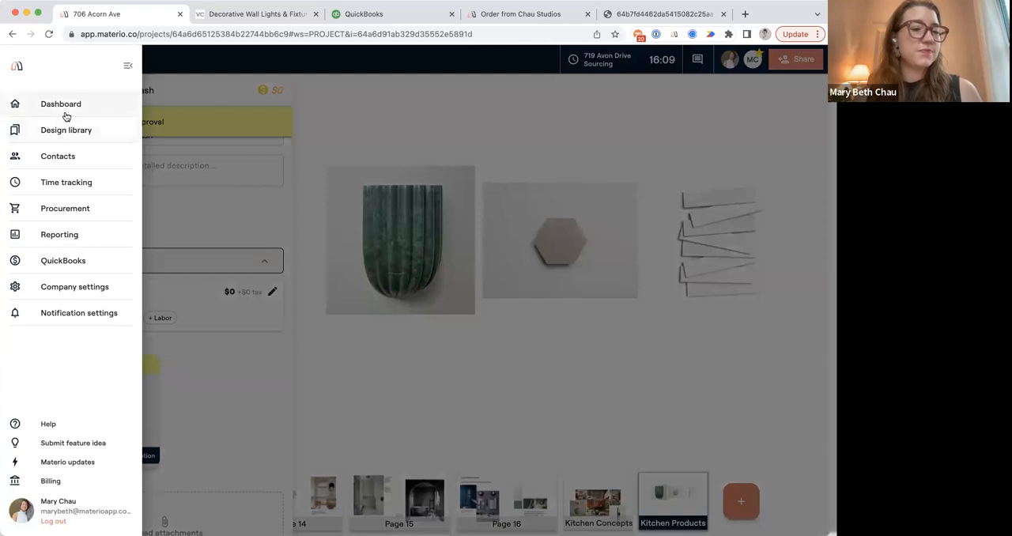
click(87, 113)
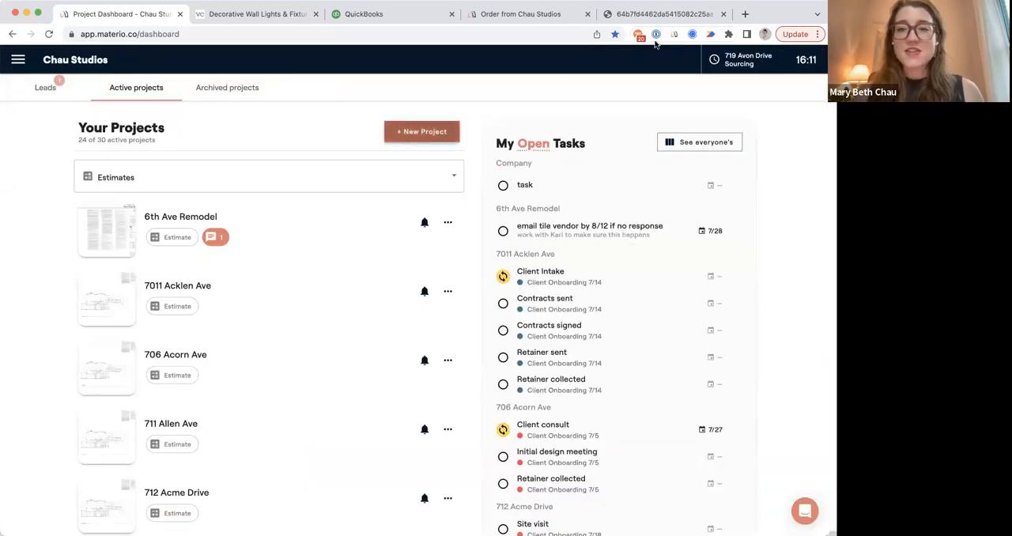